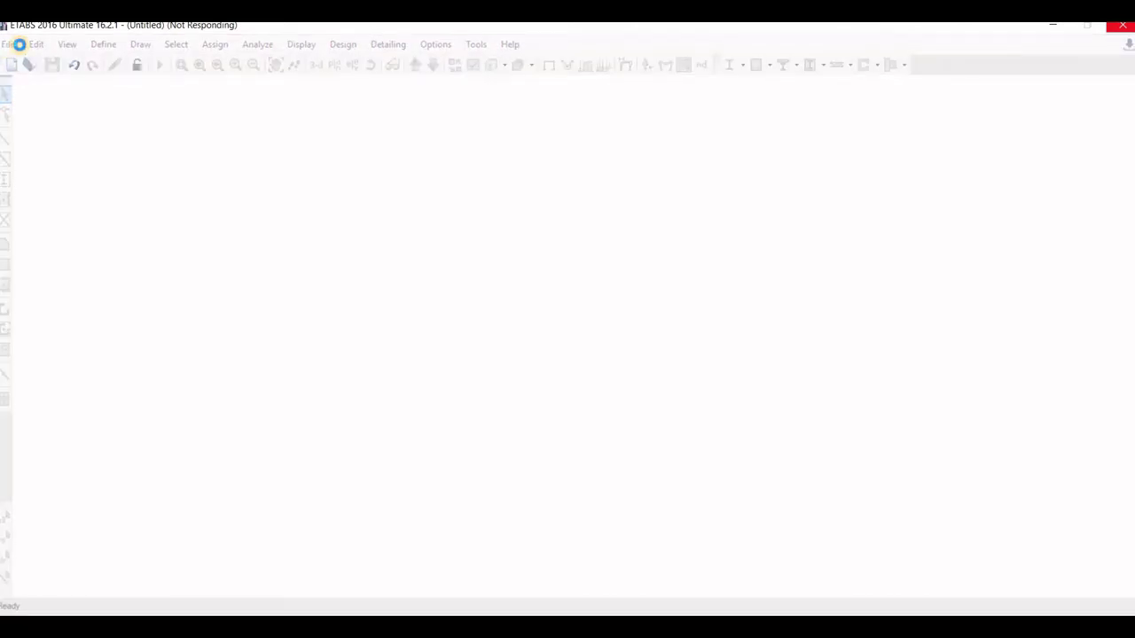
Start a new model with built-in Metric SI units and IS 800:2007 and IS 456:2000 codes
left_click(18, 44)
left_click(36, 44)
left_click(7, 43)
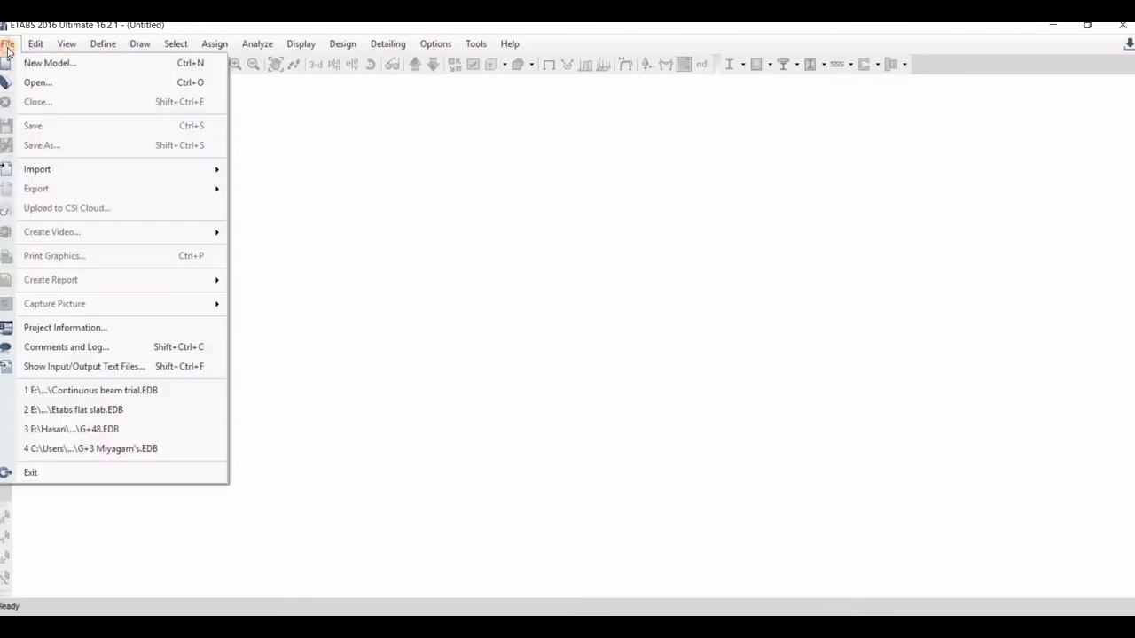
left_click(35, 44)
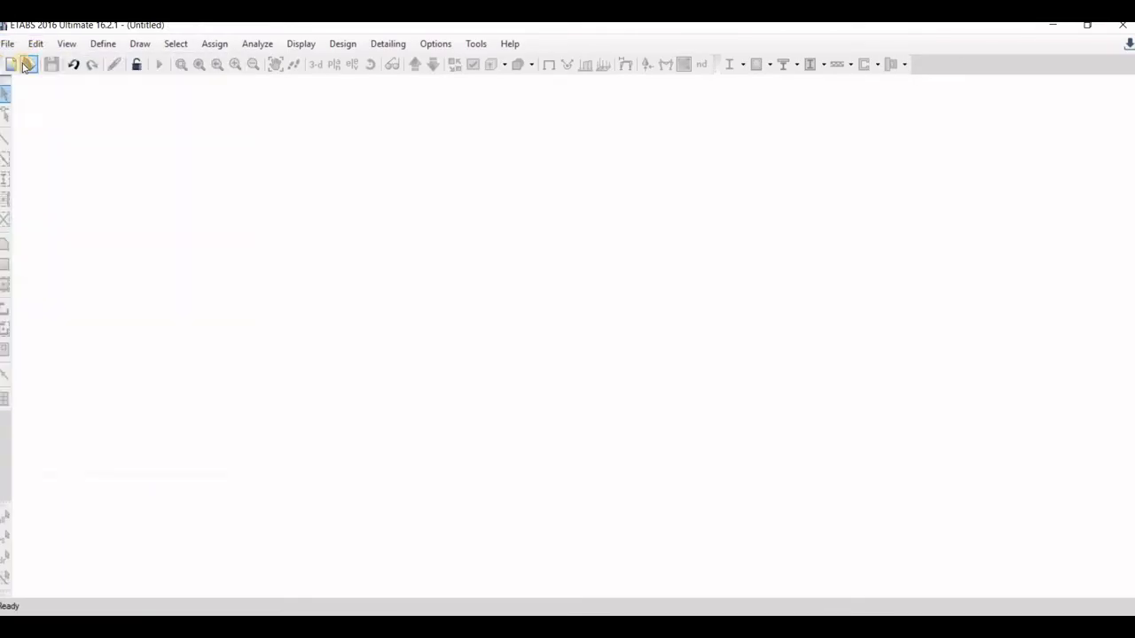
left_click(11, 45)
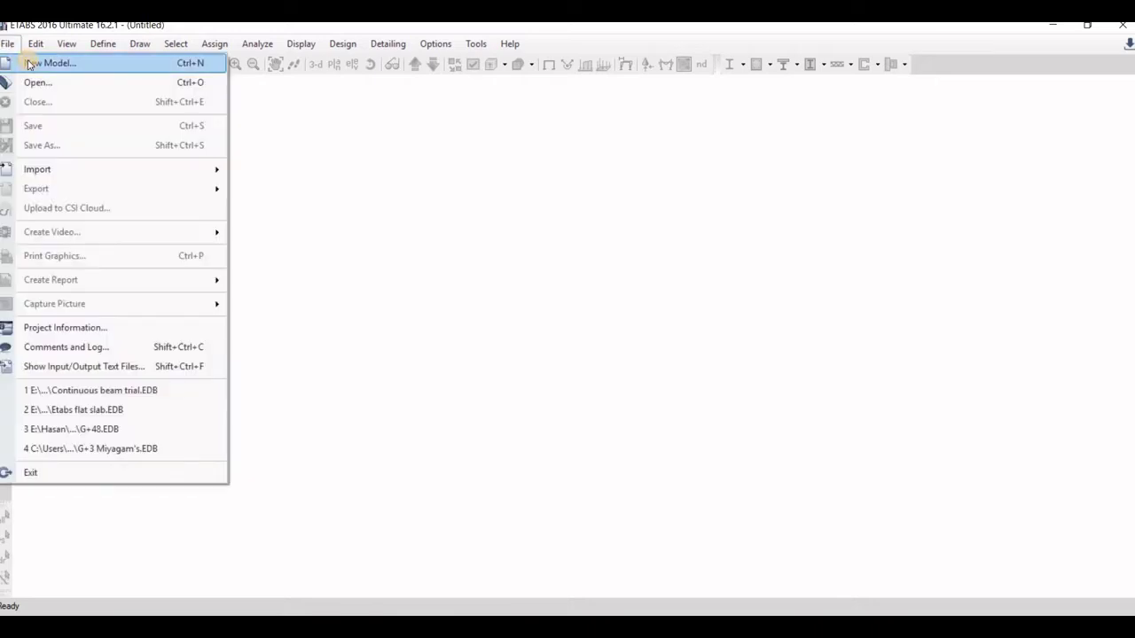
left_click(31, 63)
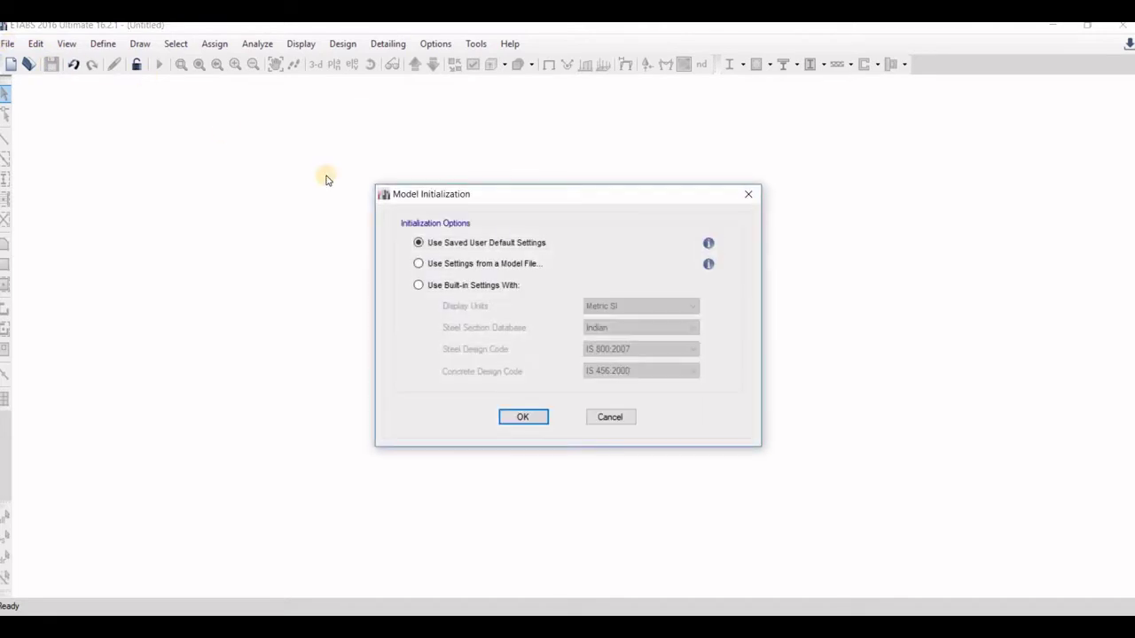
left_click(472, 288)
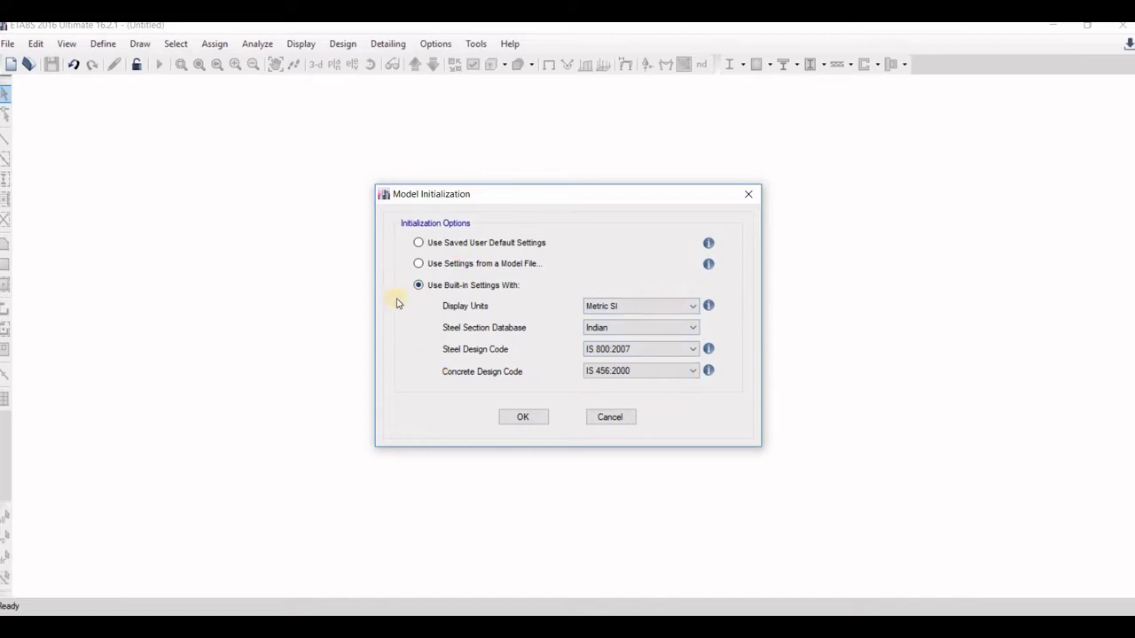
left_click(523, 418)
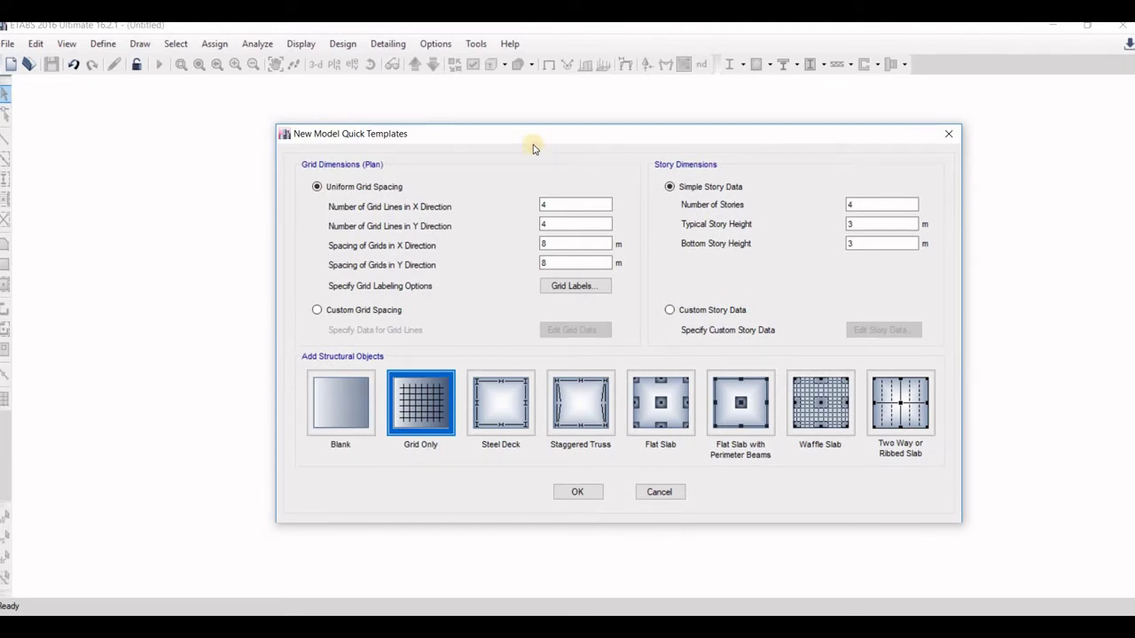
Set the Y-direction grid line count to 1, keeping 4 X grid lines at 8 m spacing
left_click(575, 206)
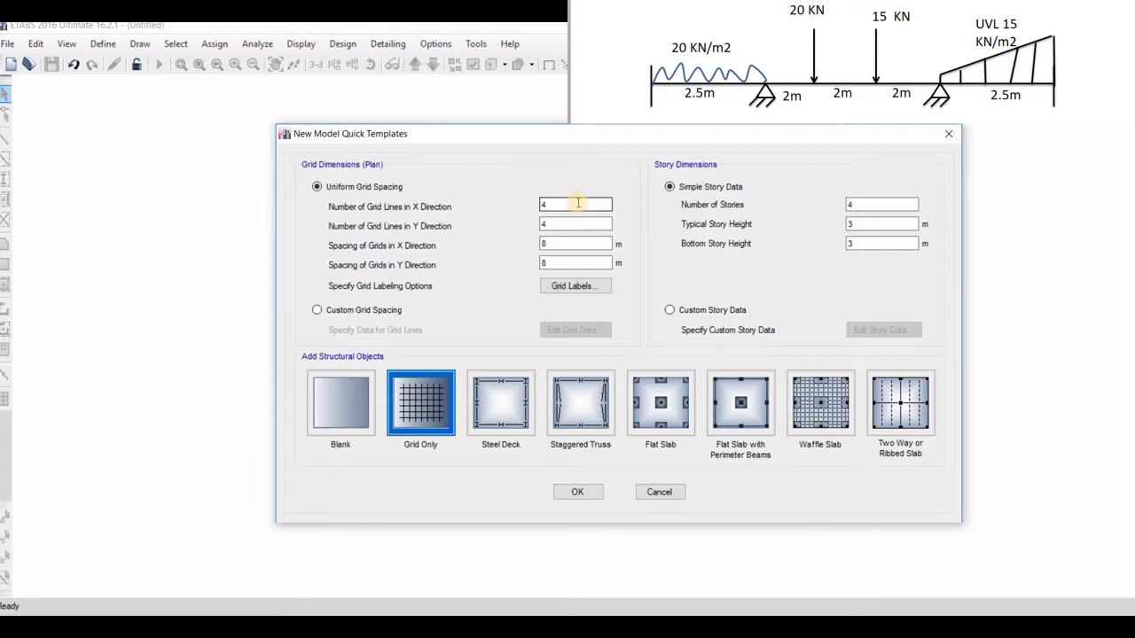
left_click_drag(577, 204, 519, 202)
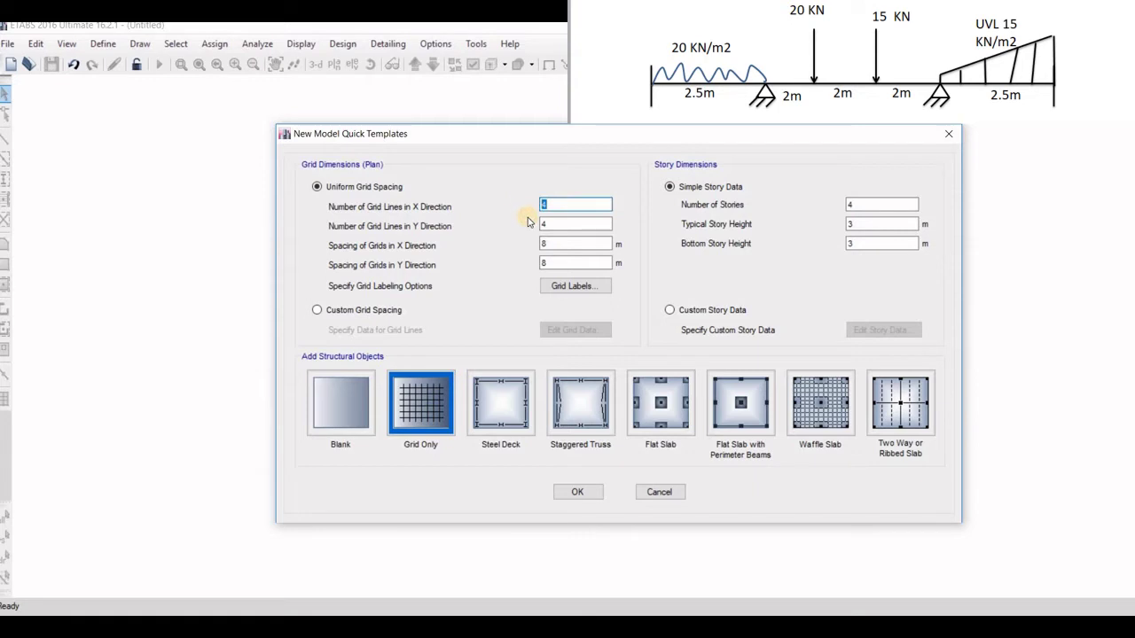
left_click(577, 204)
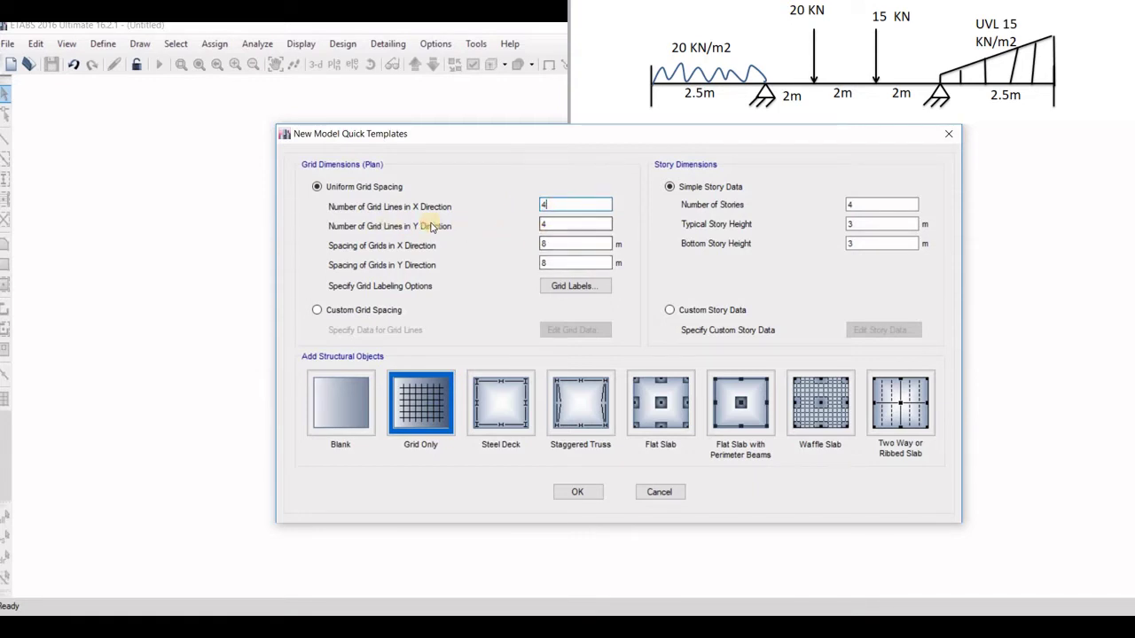
key("Tab")
type("1")
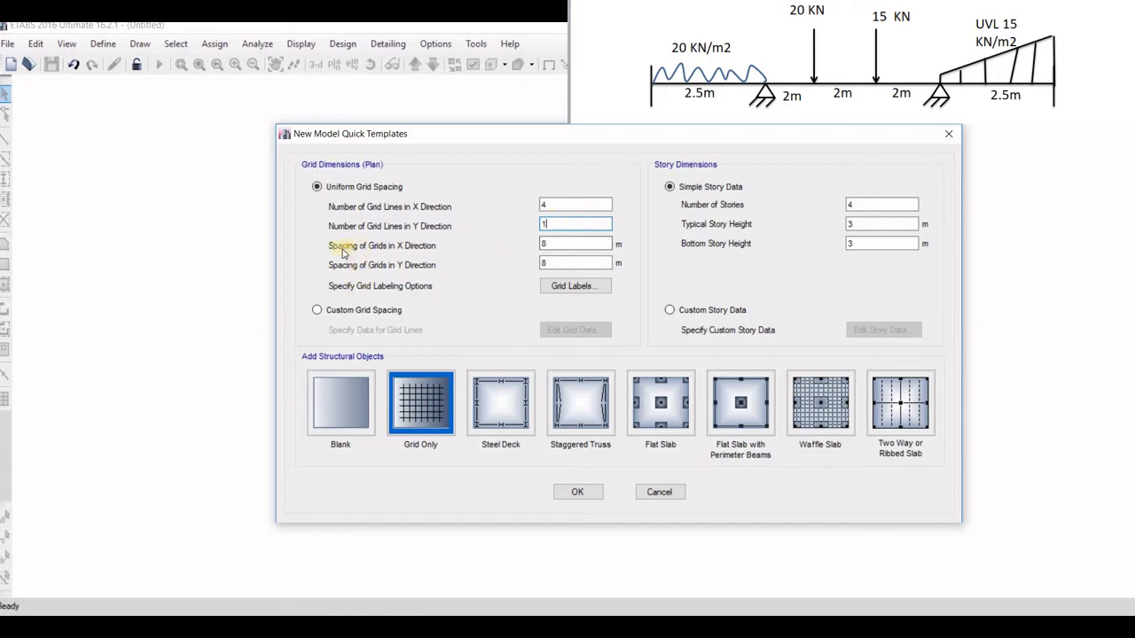
double_click(574, 243)
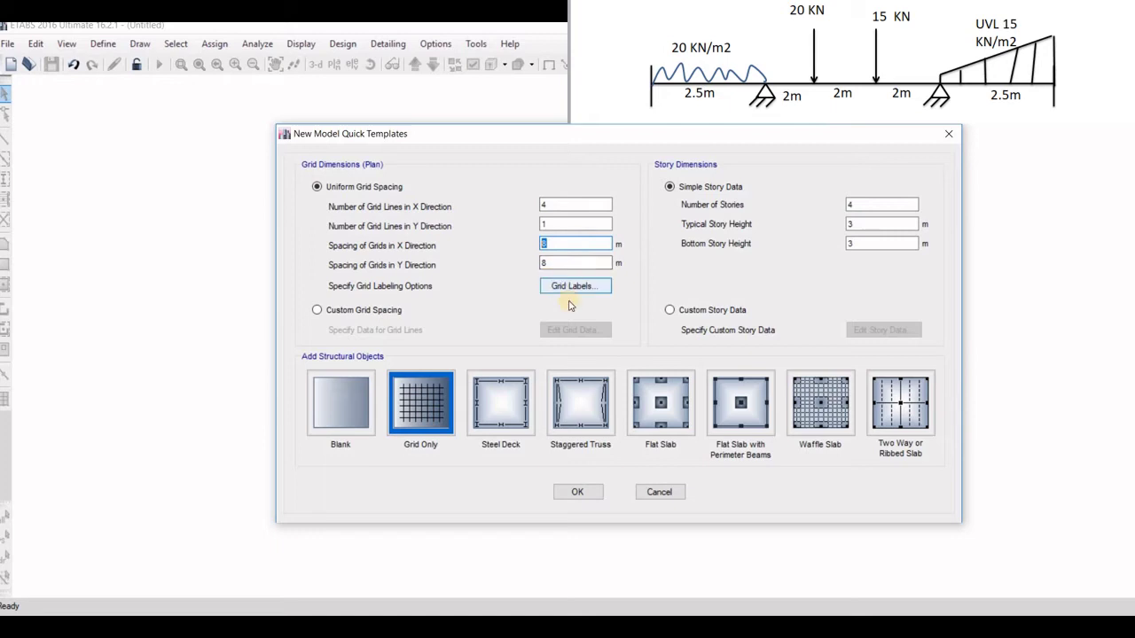
Switch to custom grid spacing and enter X bay spacings of 2.5, 6 and 2.5 m
left_click(359, 311)
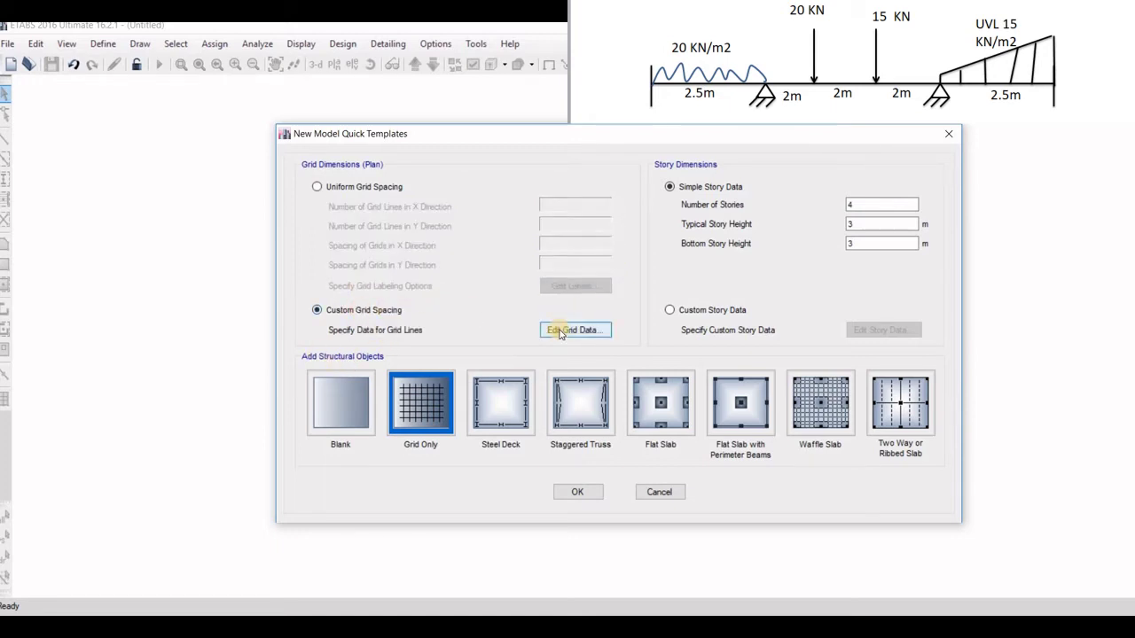
left_click(575, 330)
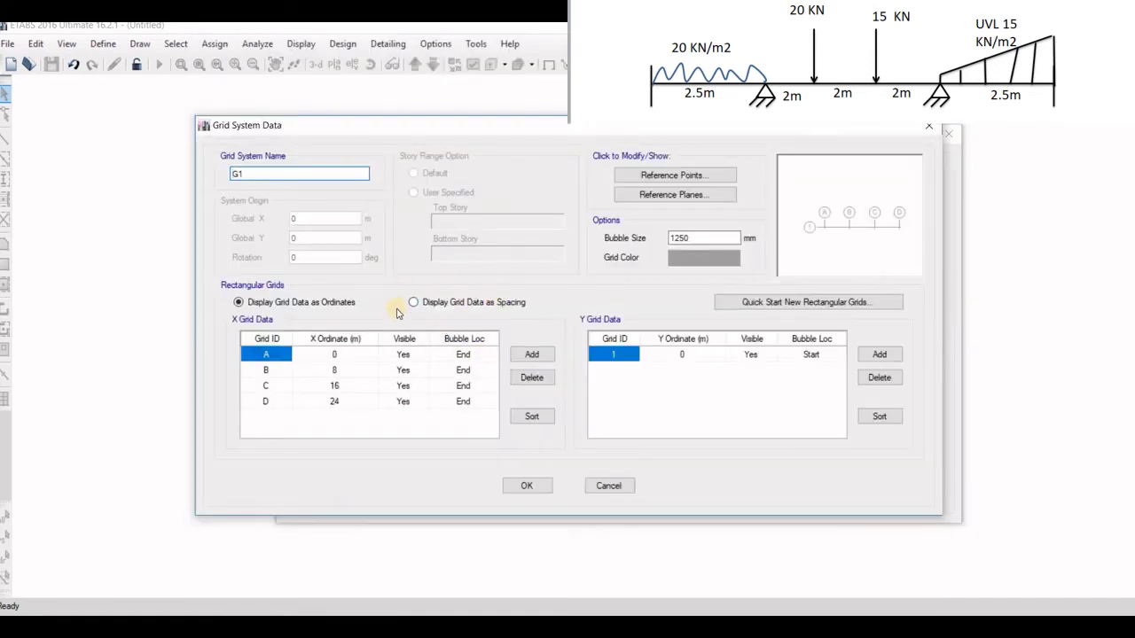
left_click(461, 306)
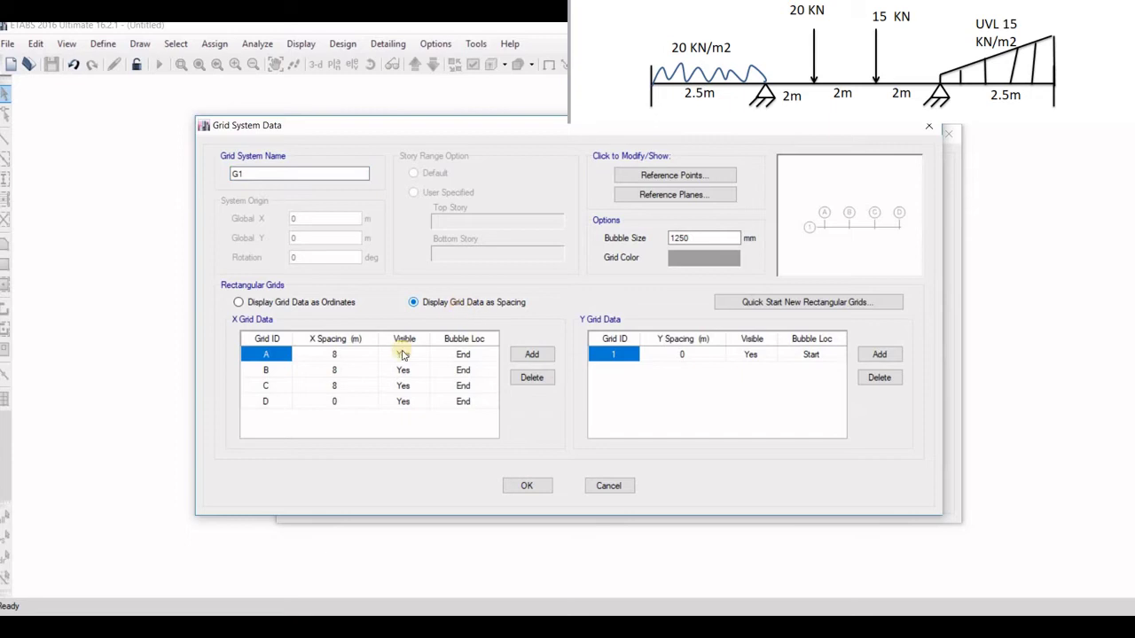
double_click(335, 355)
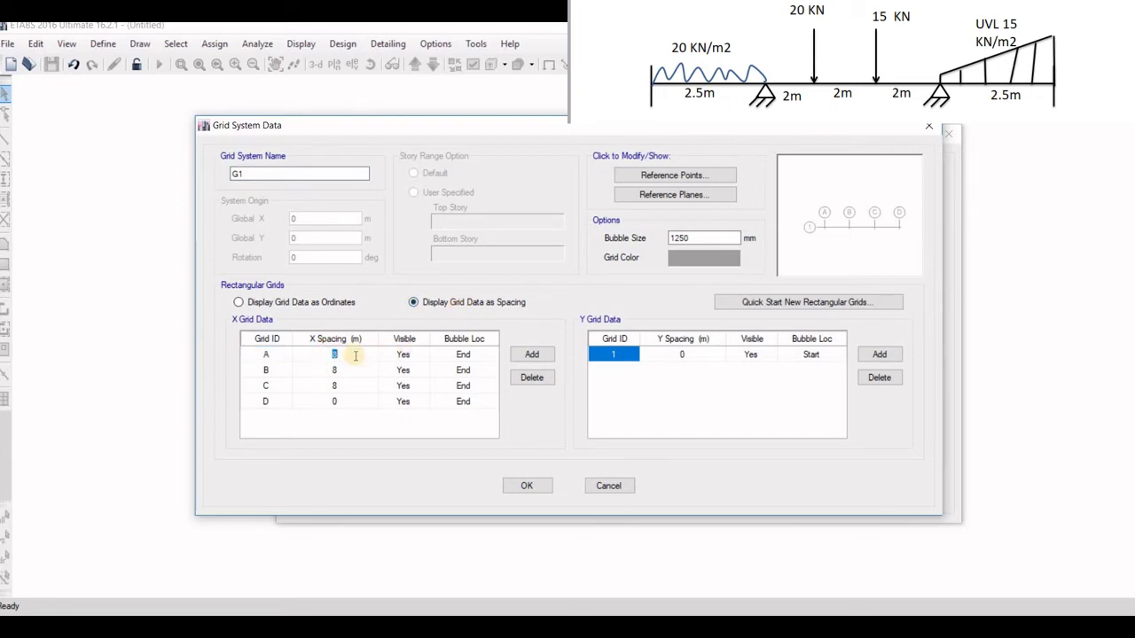
type("2.5")
left_click(351, 373)
left_click(351, 373)
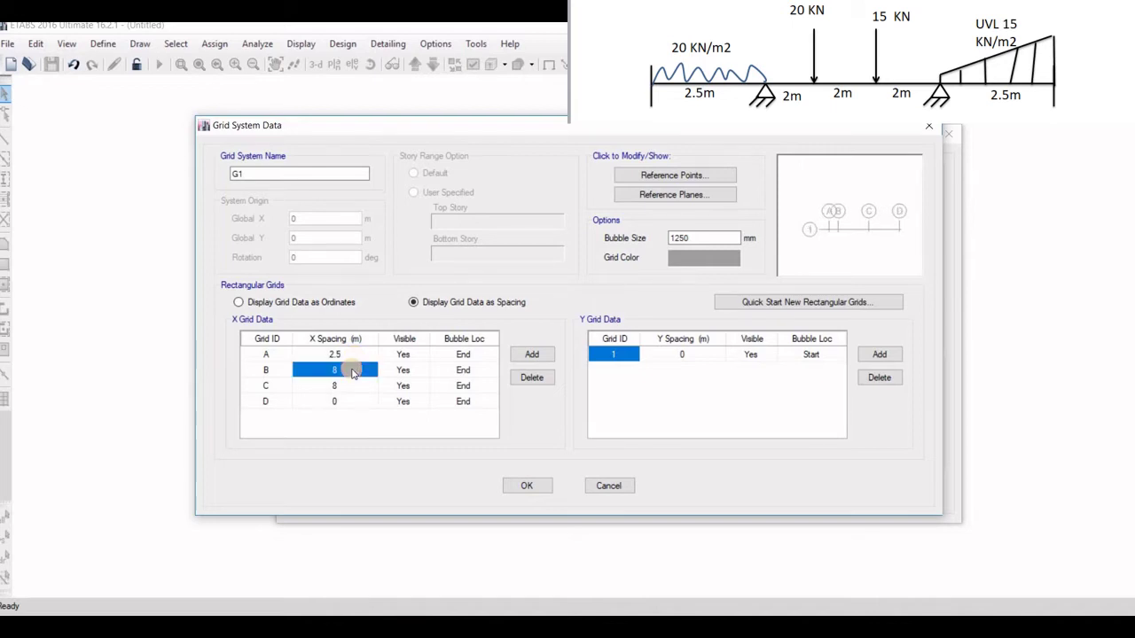
type("6")
left_click(341, 383)
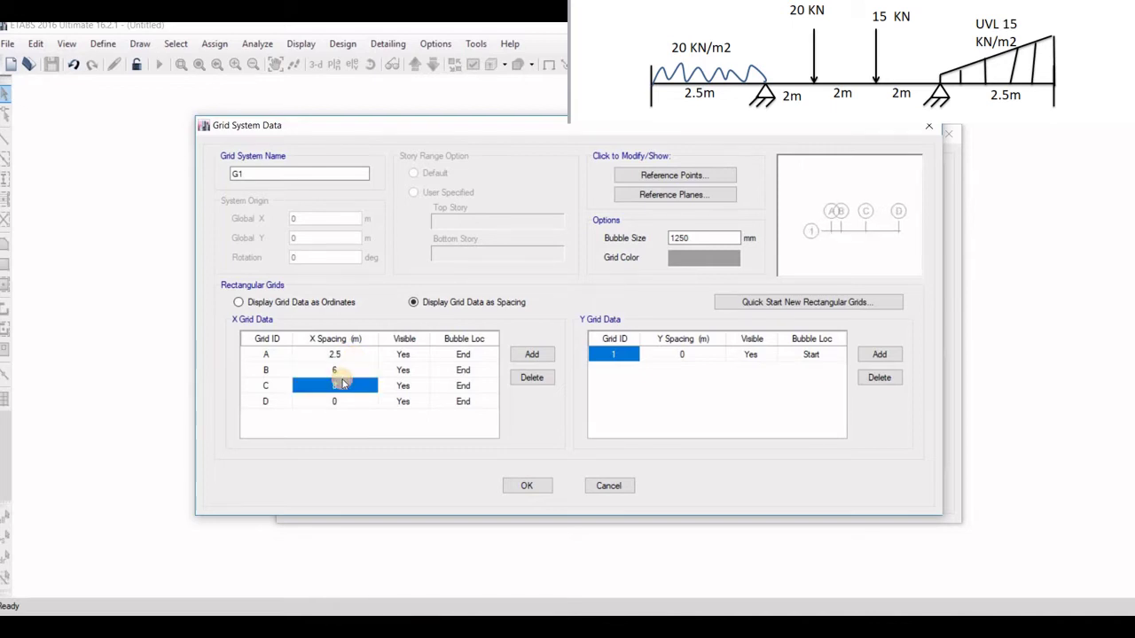
type("2.5")
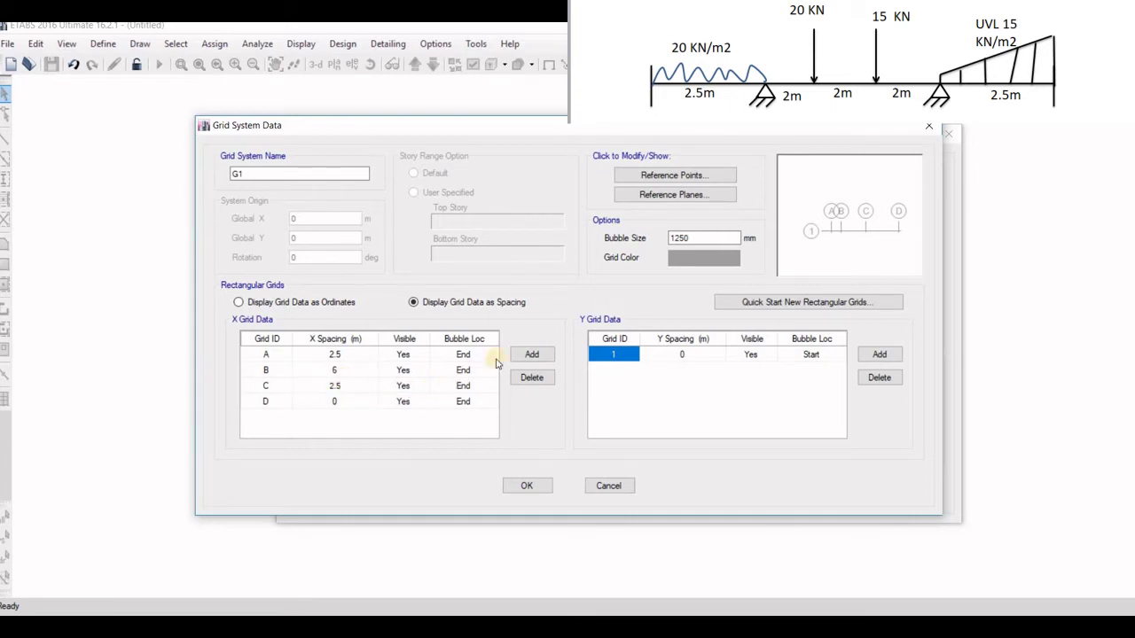
left_click(537, 486)
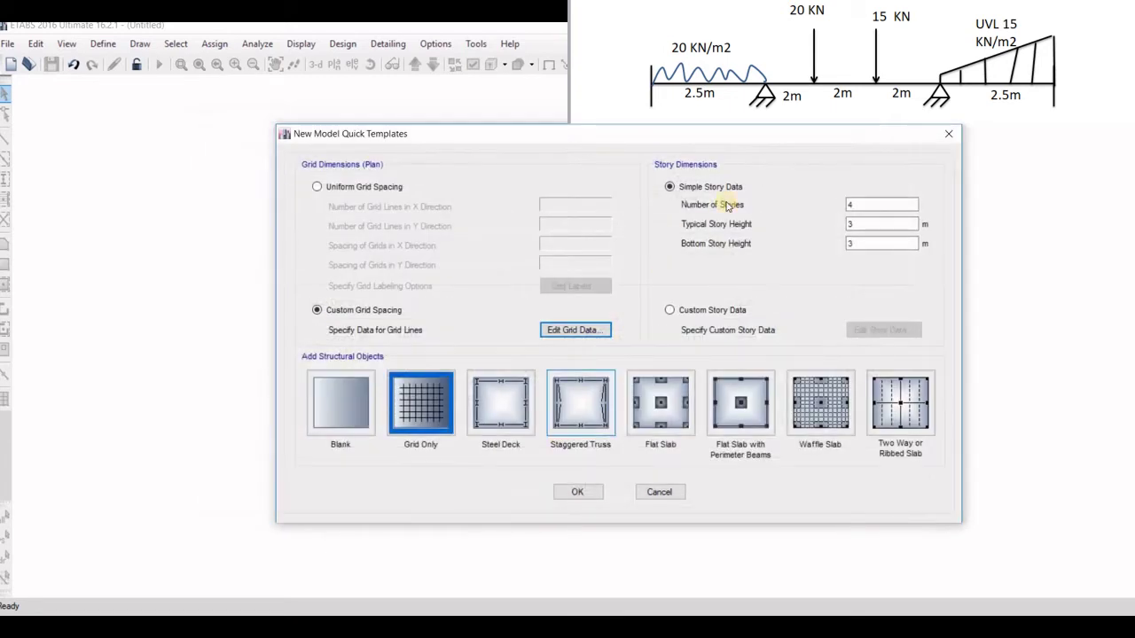
Set the number of stories to 1 and generate the grid-only model
left_click(853, 205)
double_click(856, 205)
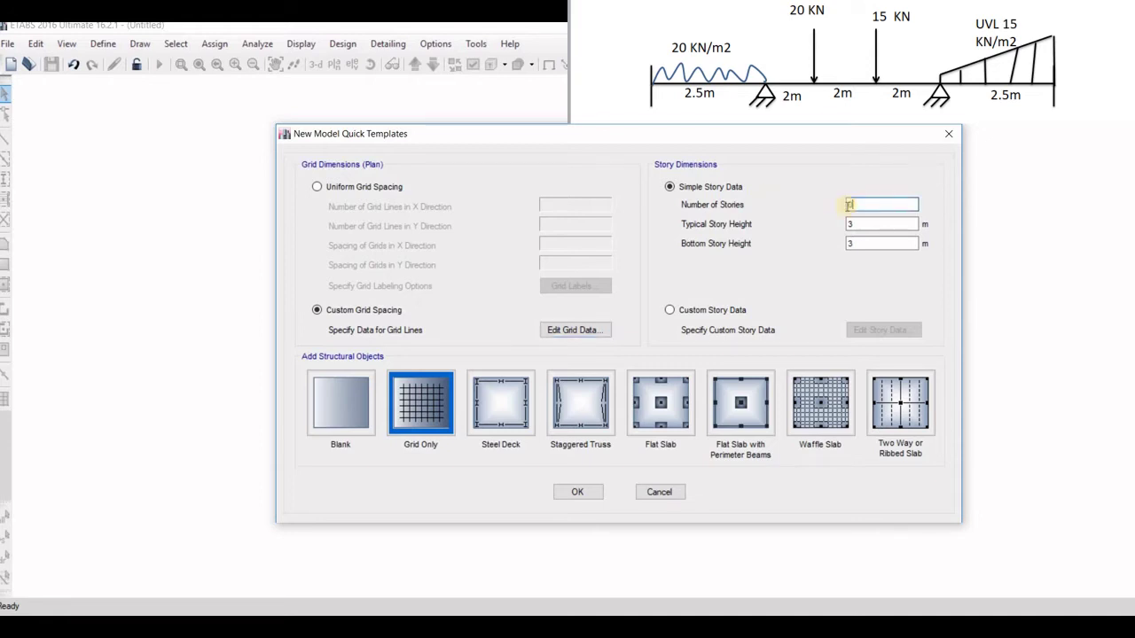
type("0")
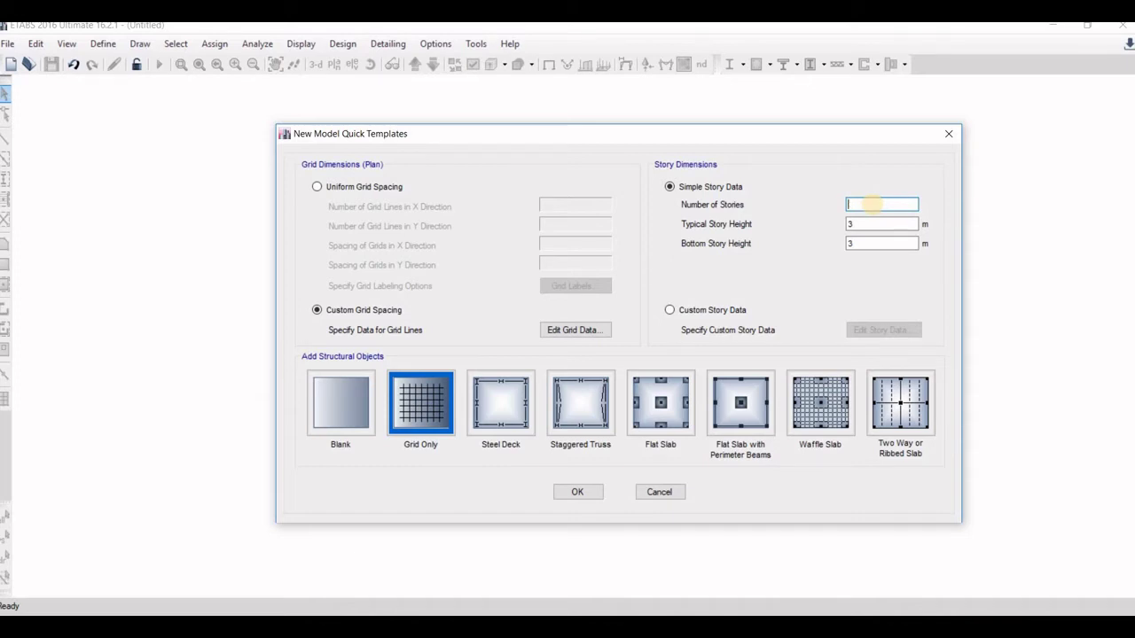
type("1")
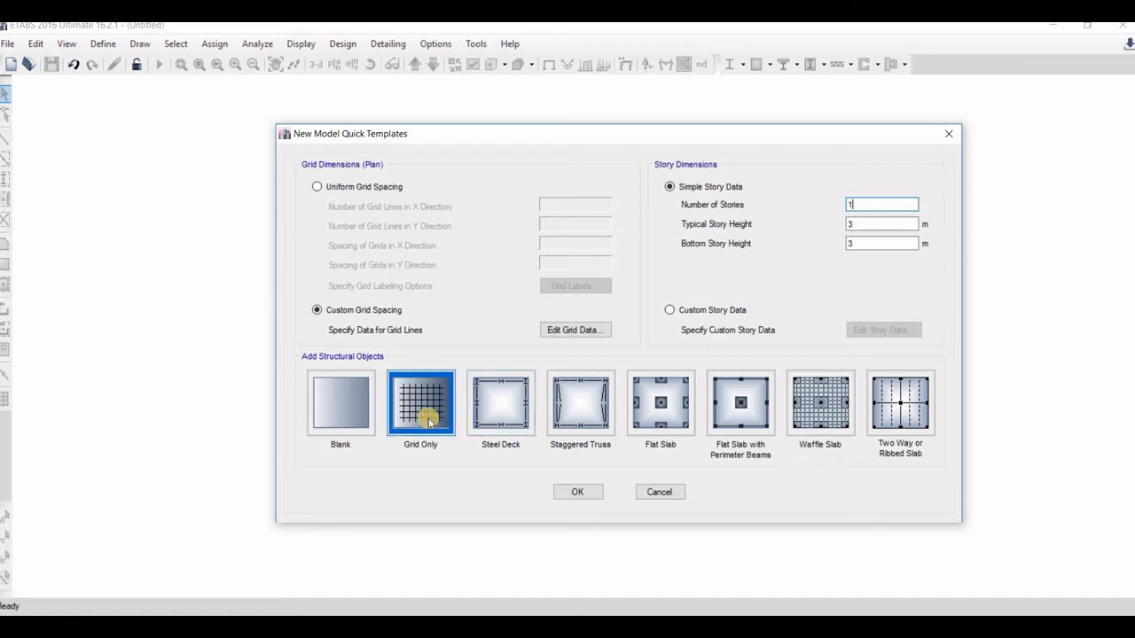
left_click(564, 491)
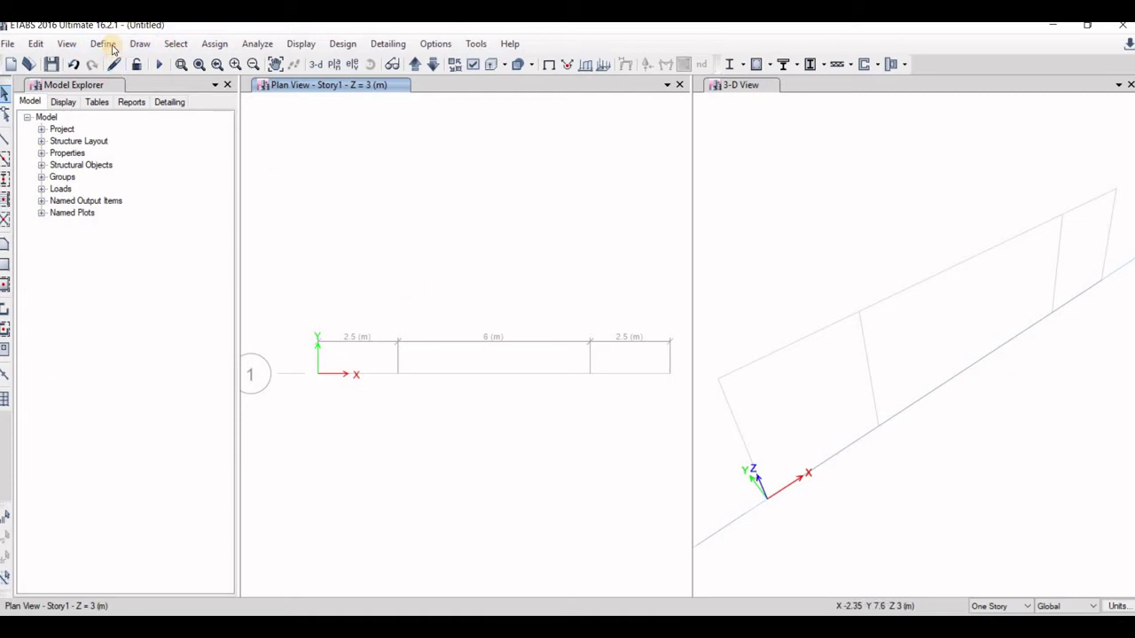
Add a new Indian-standard concrete material of grade M20
left_click(106, 44)
left_click(124, 45)
left_click(121, 43)
left_click(106, 43)
left_click(102, 44)
left_click(102, 62)
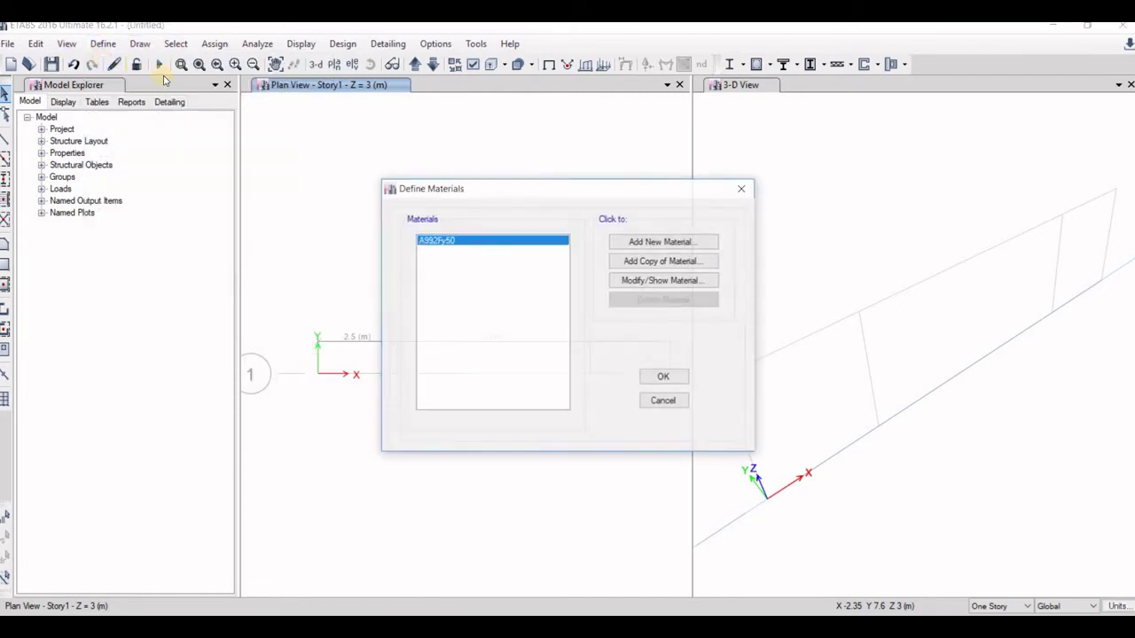
left_click(637, 240)
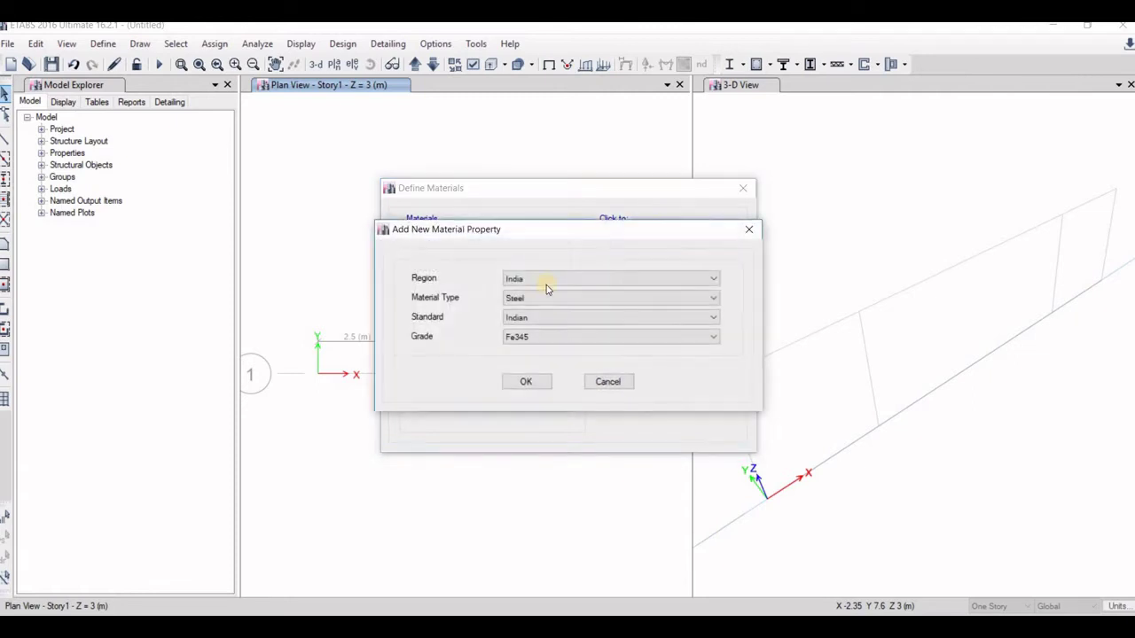
left_click(513, 280)
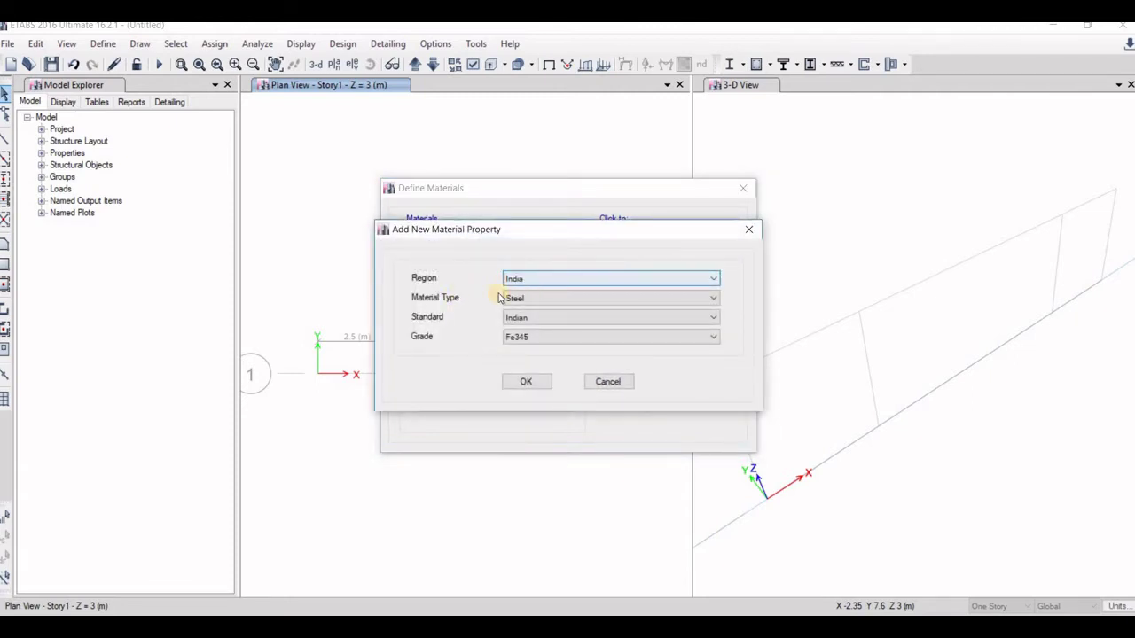
left_click(511, 298)
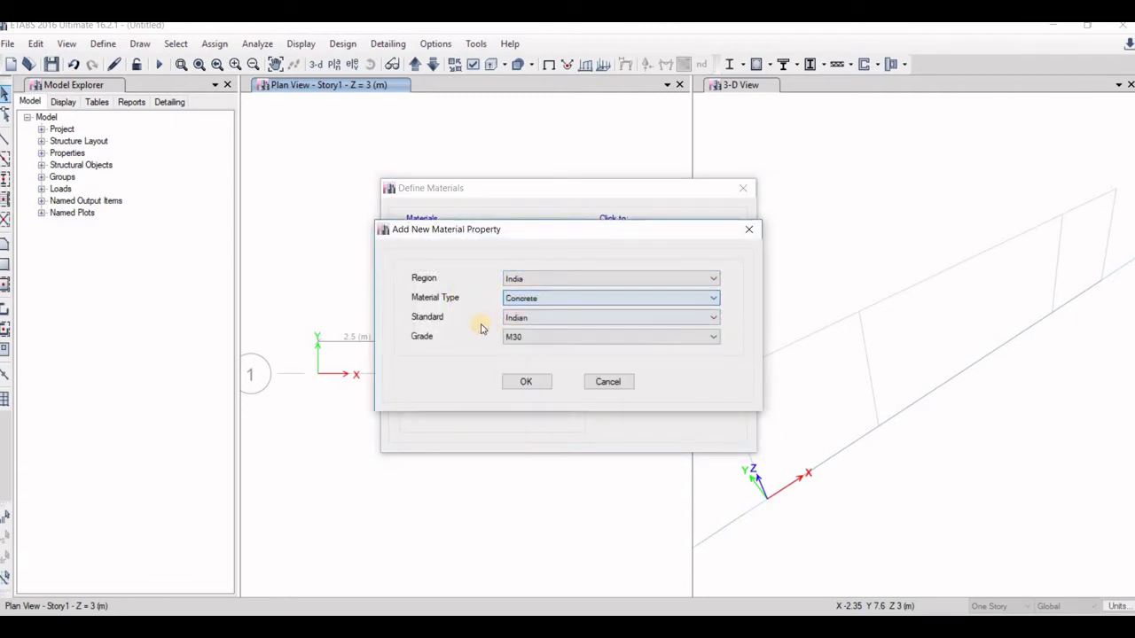
left_click(542, 338)
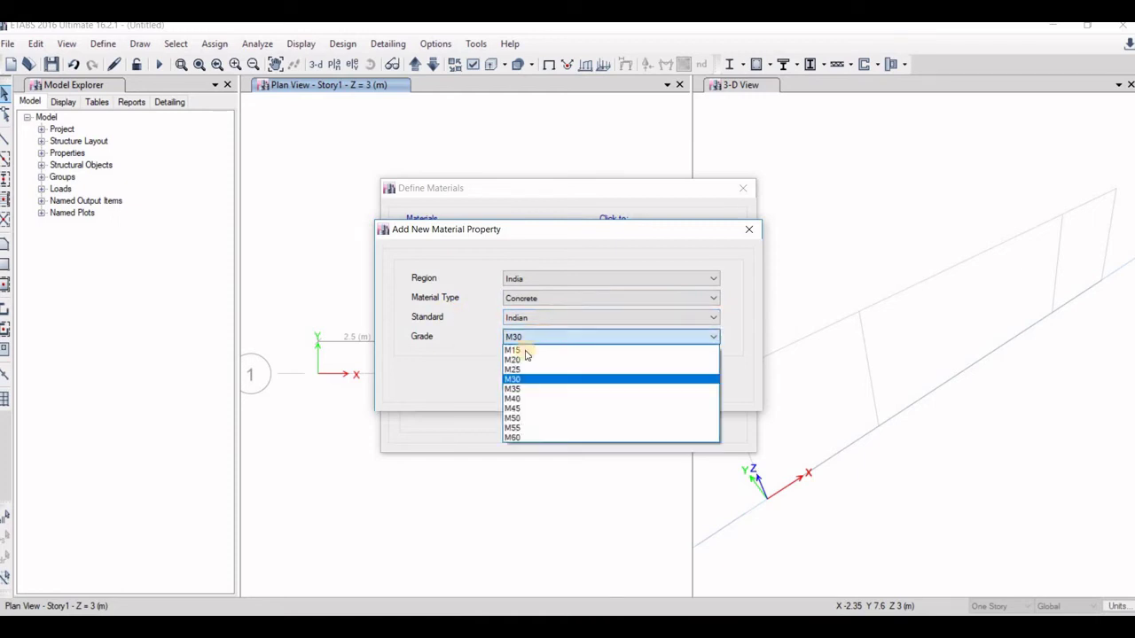
left_click(515, 359)
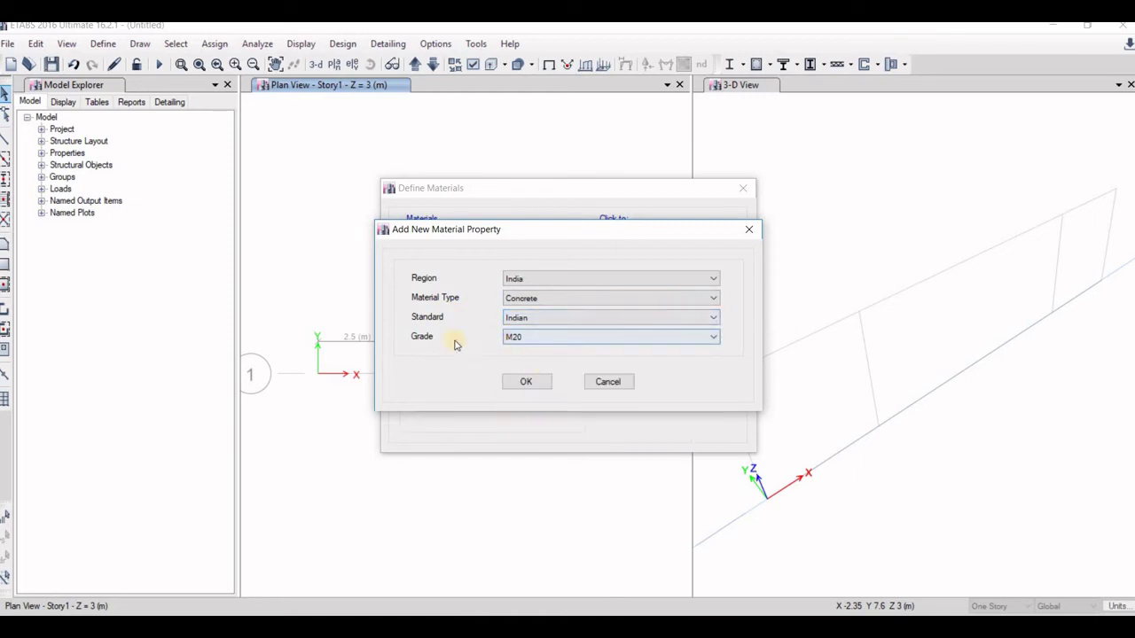
left_click(526, 382)
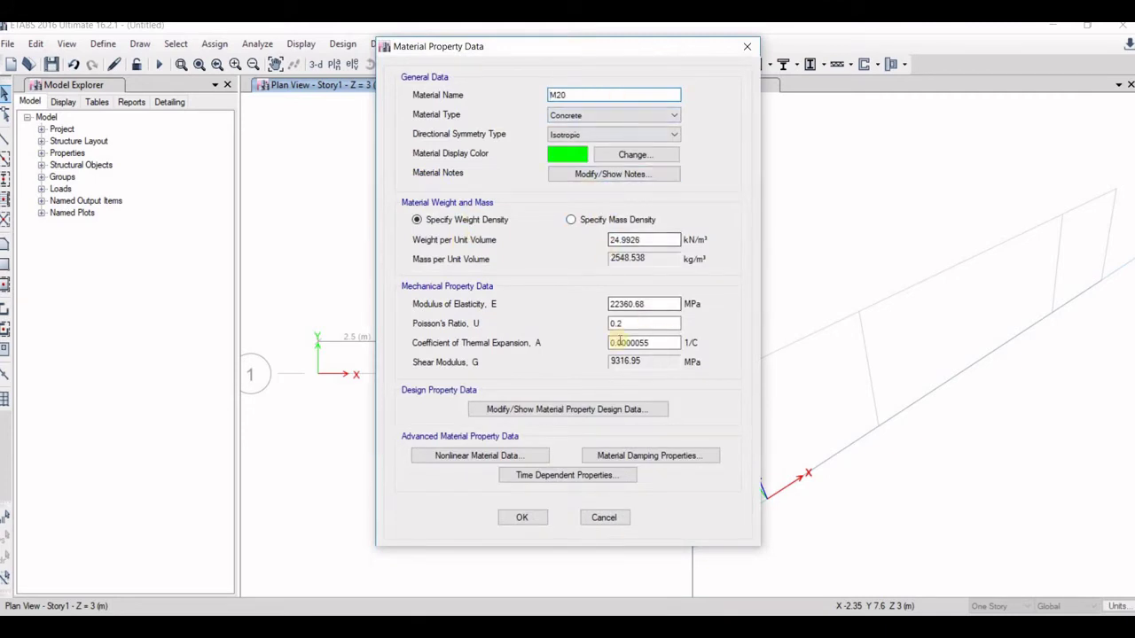
Check the M20 design data shows fck 20 MPa and accept the material
left_click(583, 411)
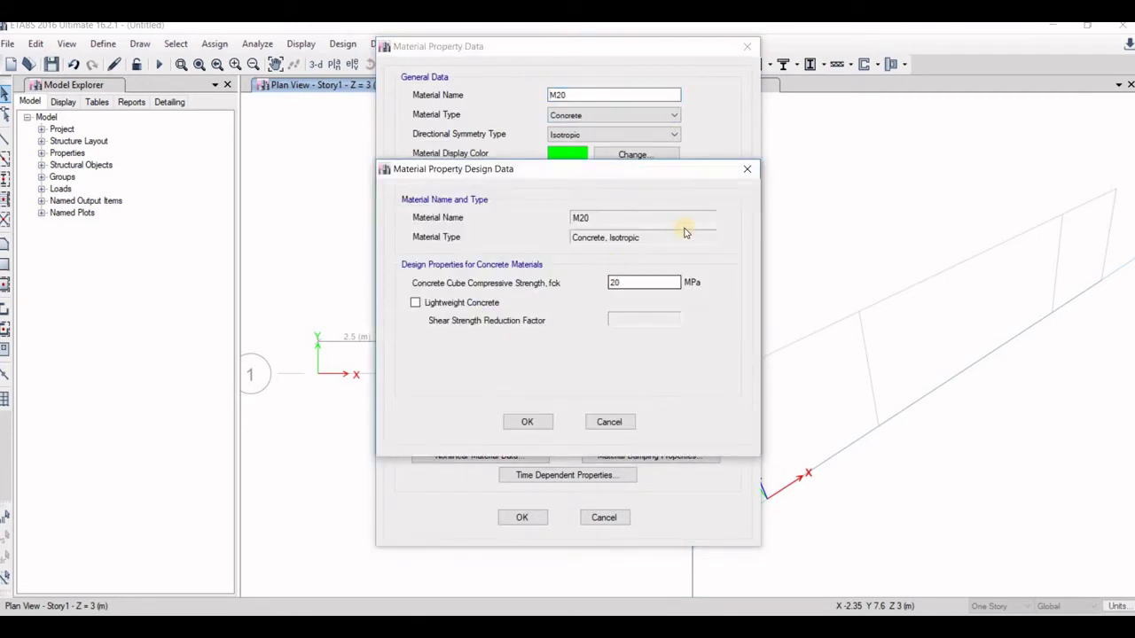
left_click(747, 170)
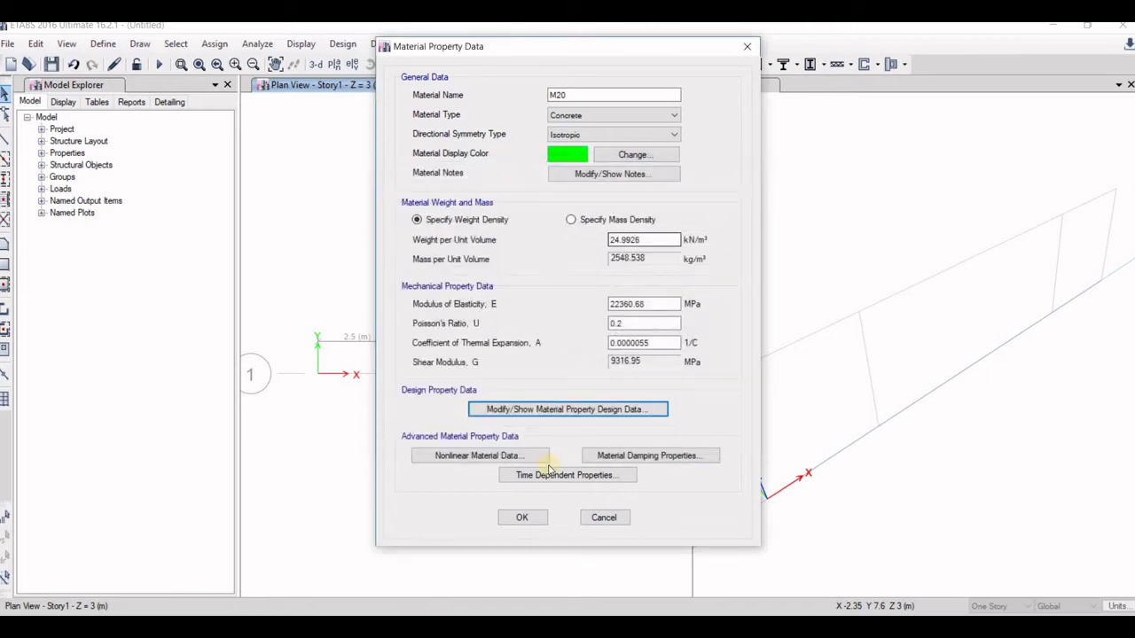
left_click(521, 517)
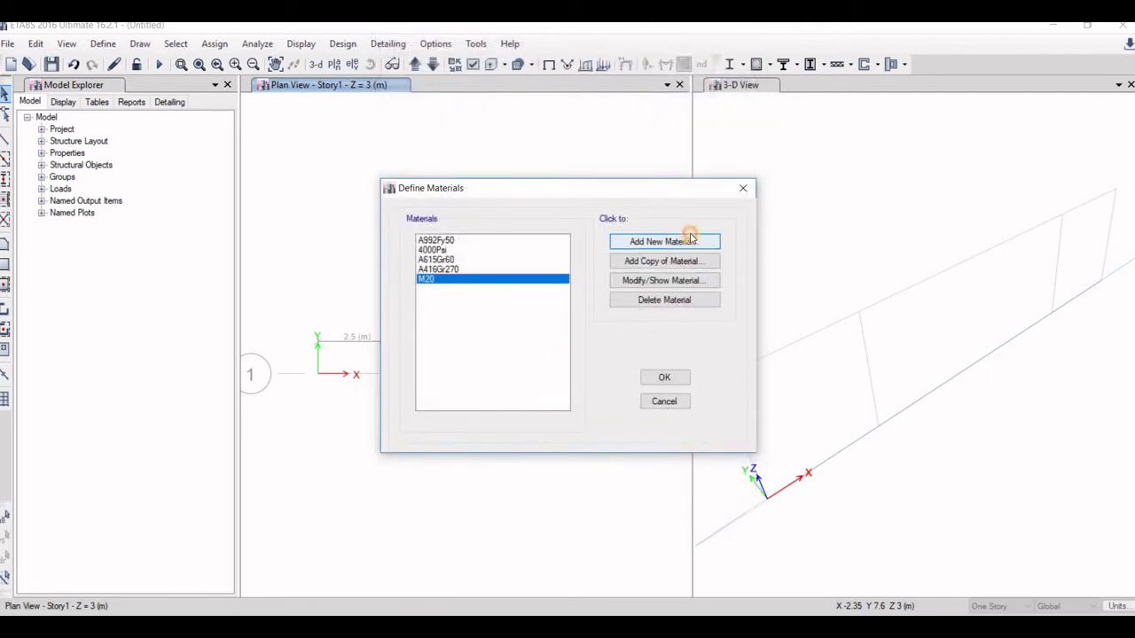
Add a new Indian-standard steel material named Fe415
left_click(690, 240)
left_click(598, 299)
left_click(524, 310)
left_click(530, 382)
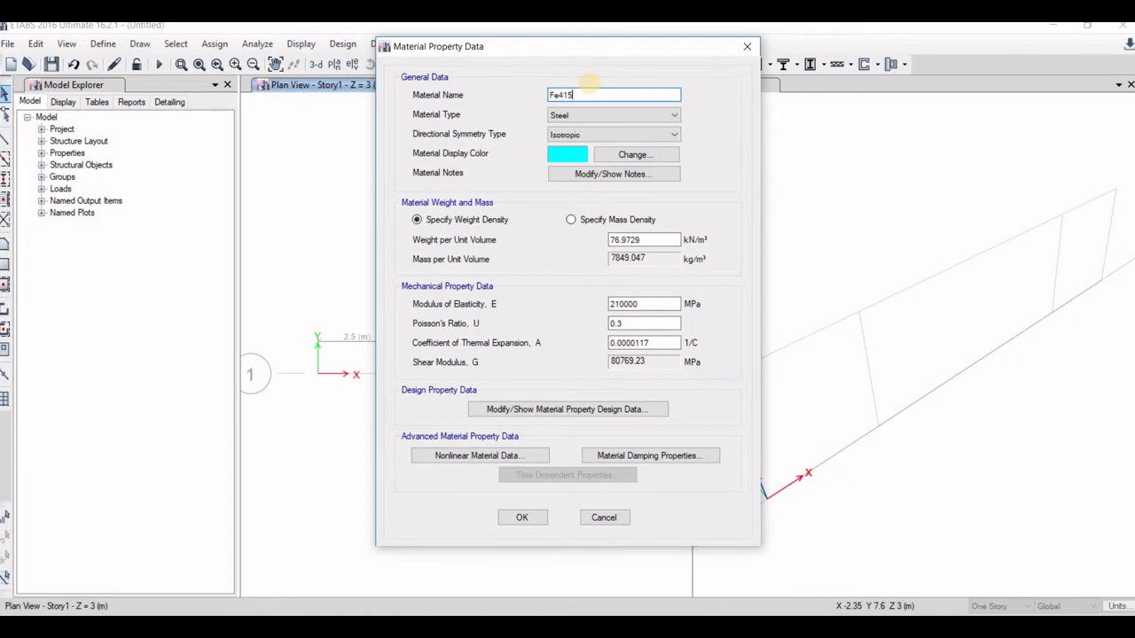
Confirm Fe415 design strengths with 415 MPa yield stress, then close the materials list
left_click(617, 411)
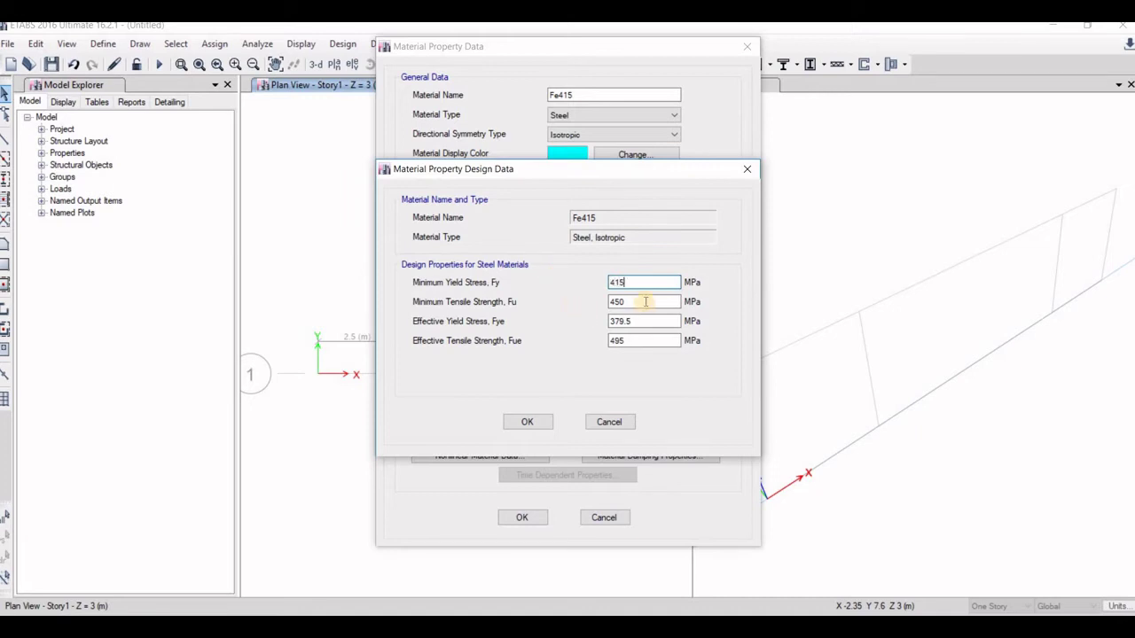
key("Tab")
left_click(526, 422)
left_click(521, 518)
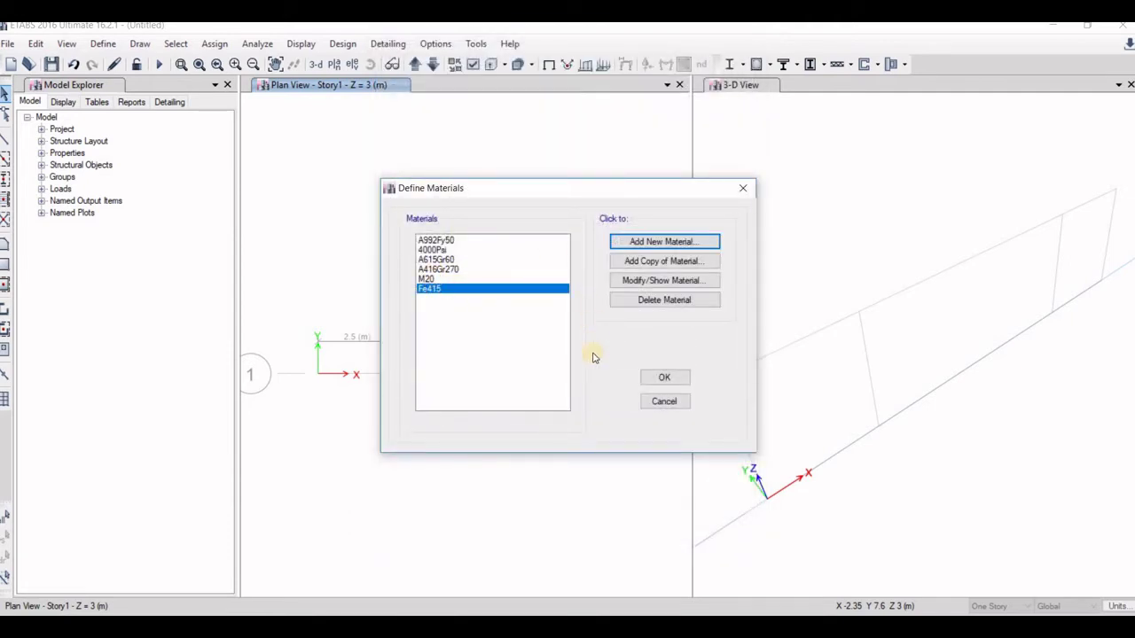
left_click(664, 377)
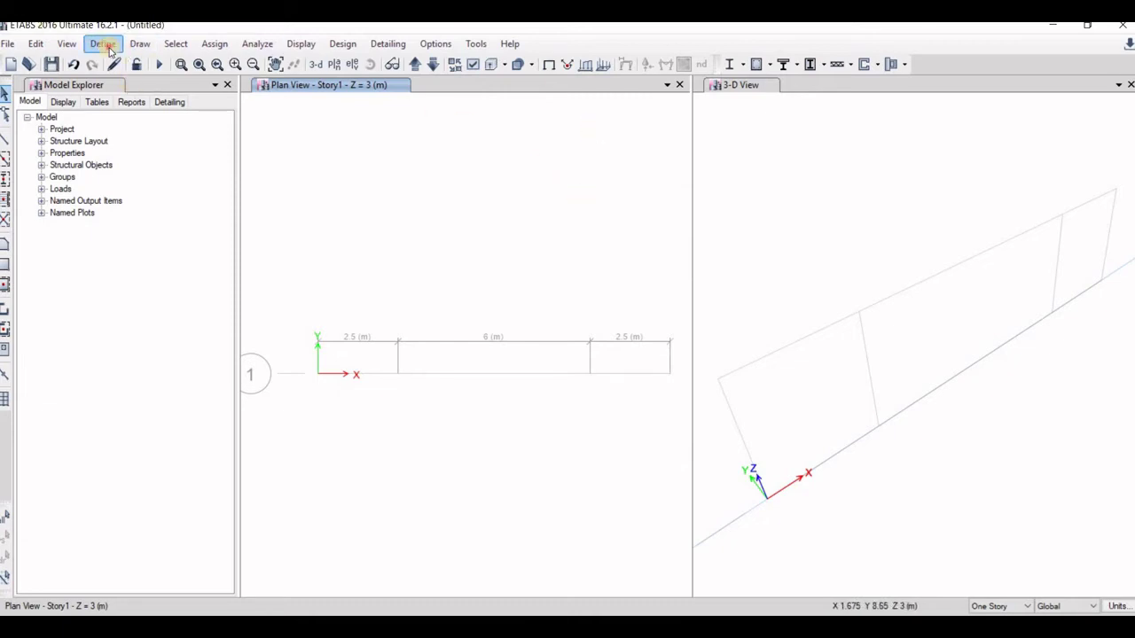
Start a new rectangular concrete frame section, Beam0.23x0.30
left_click(109, 48)
mouse_move(129, 90)
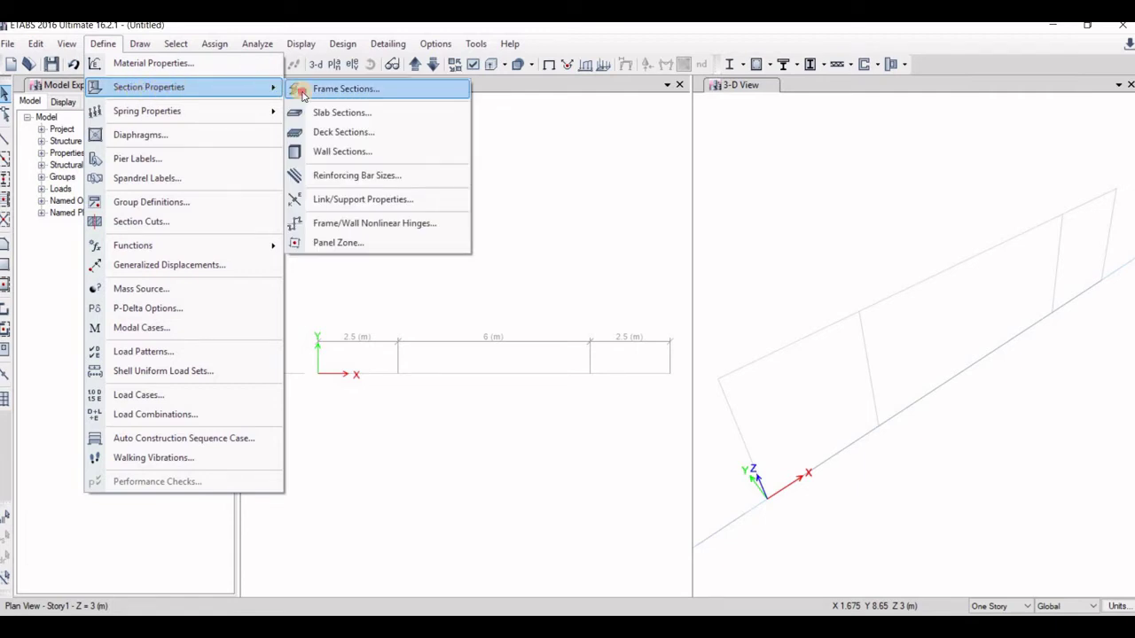
left_click(296, 88)
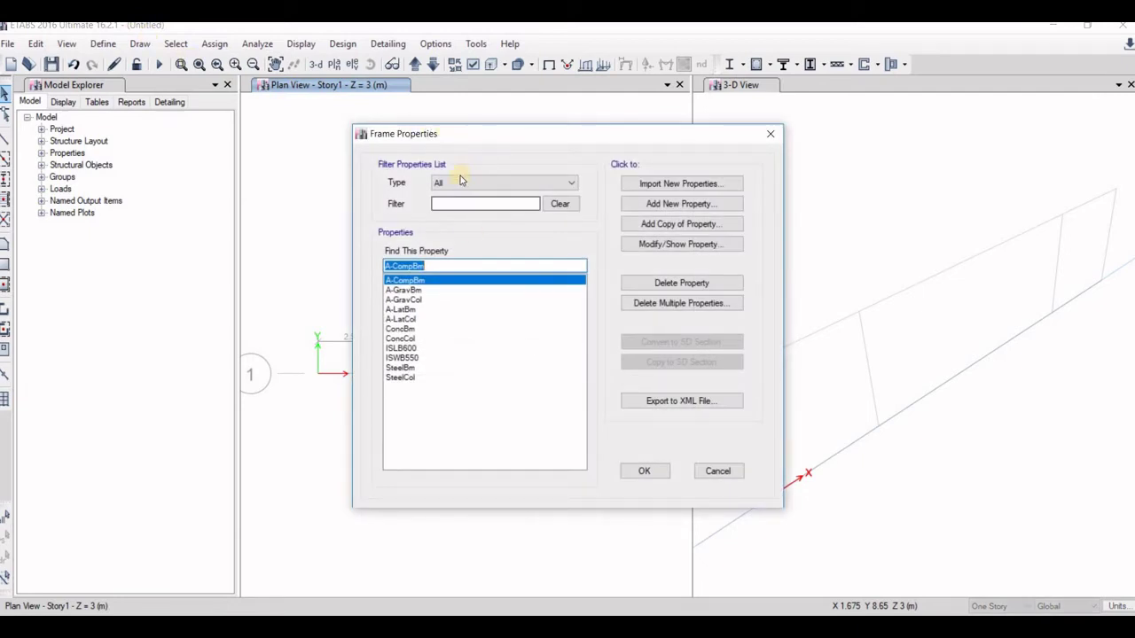
left_click(689, 204)
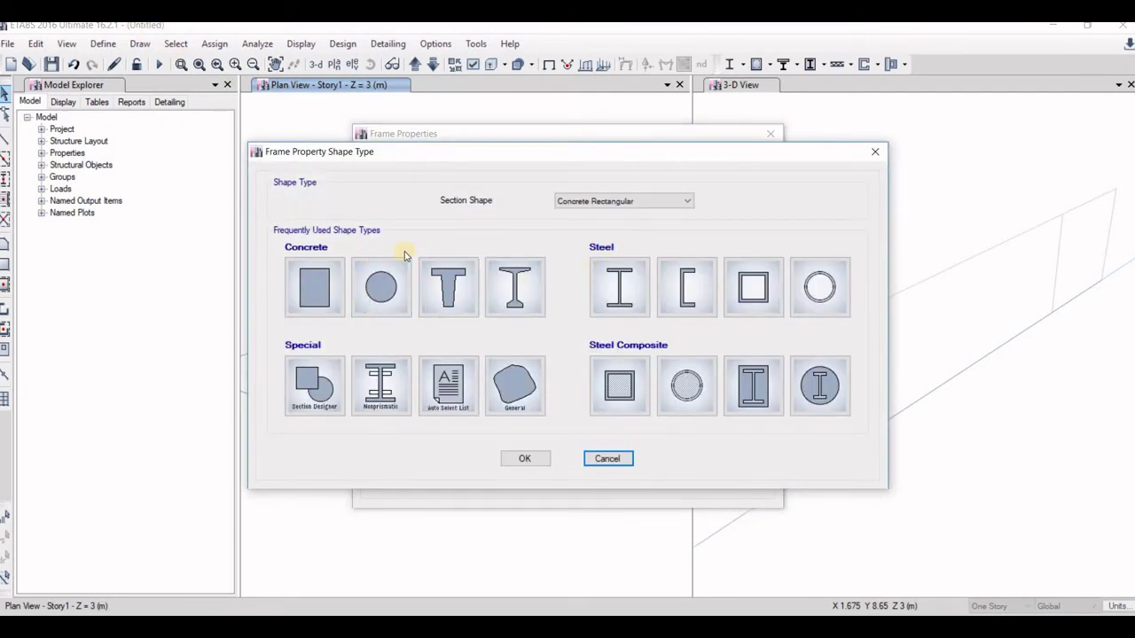
key("Escape")
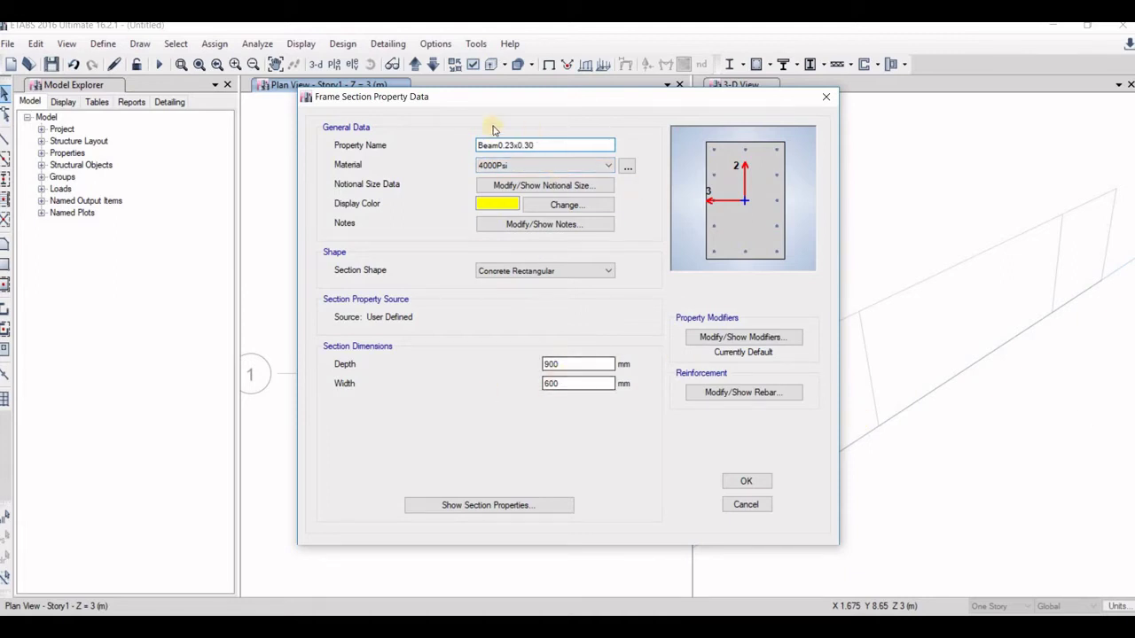
Set the section material to M20, depth 300 mm and width 230 mm
left_click(551, 167)
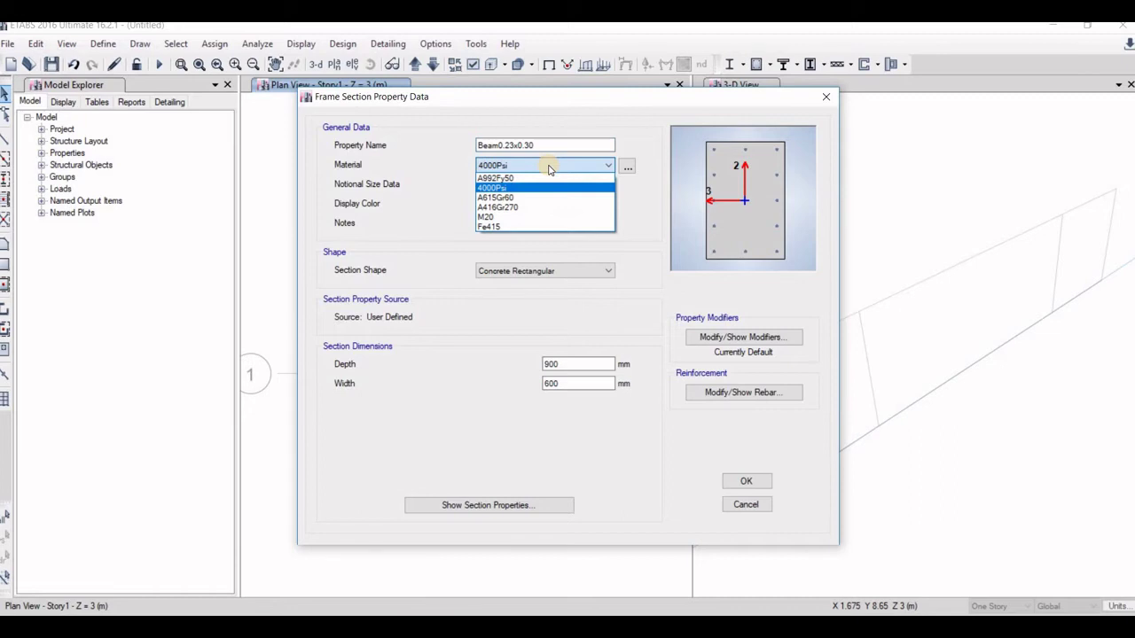
left_click(585, 171)
left_click(569, 168)
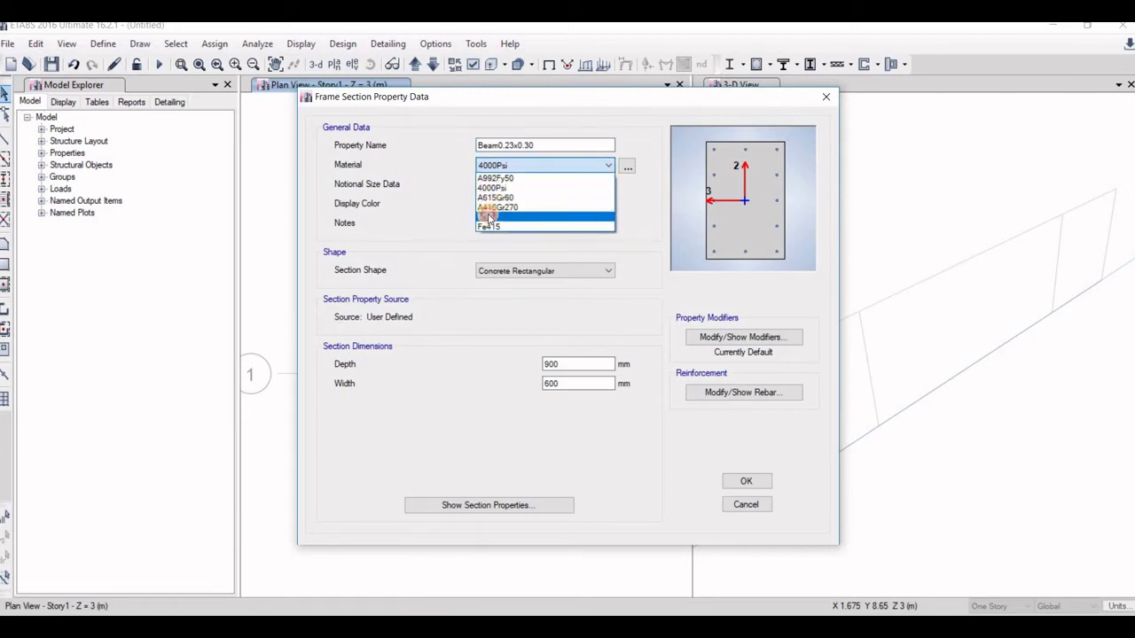
left_click(489, 216)
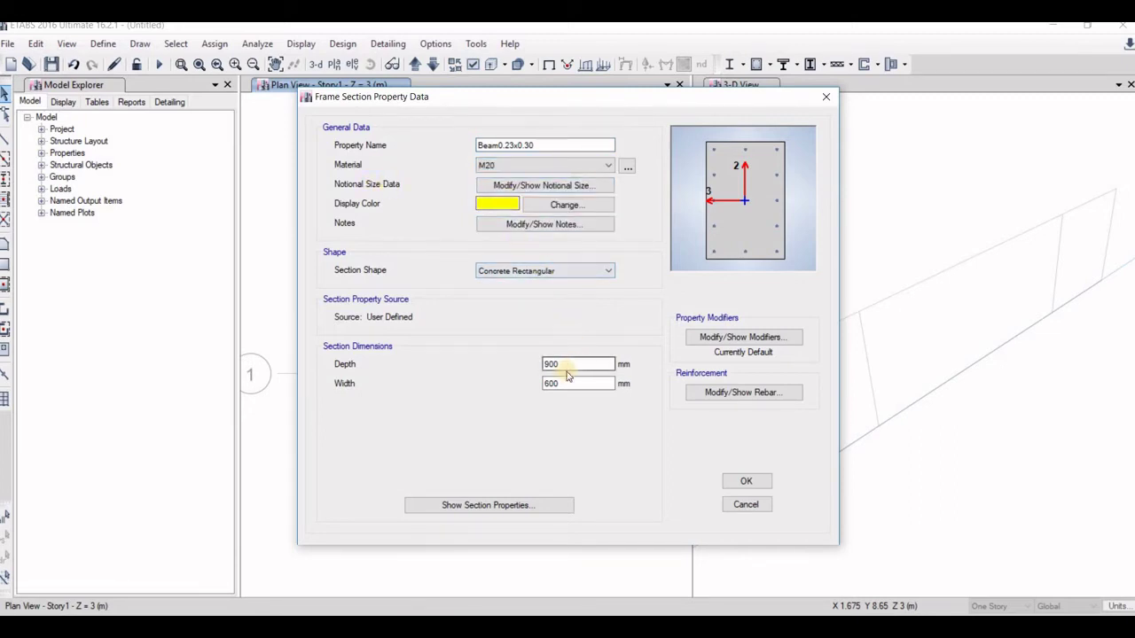
left_click(488, 365)
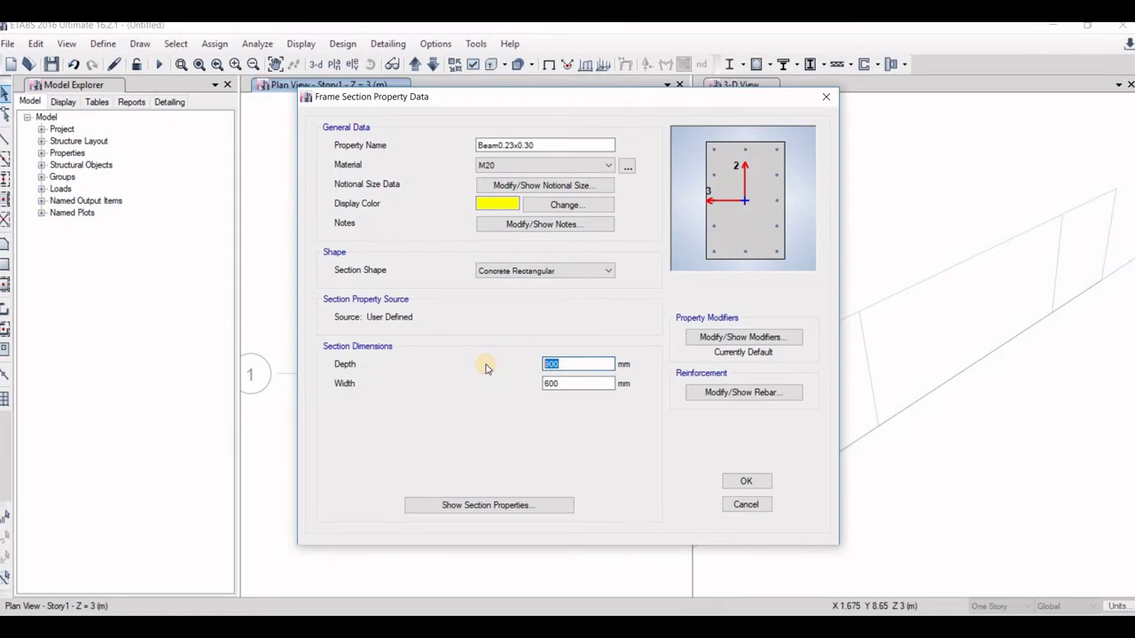
left_click(569, 383)
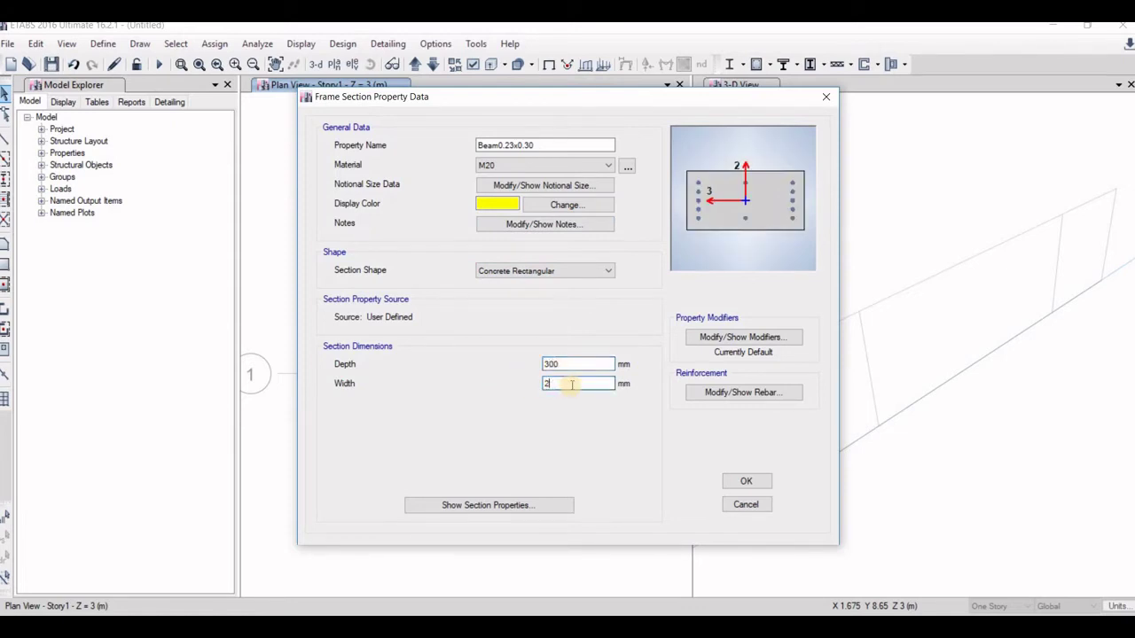
Make the section M3 beam-only design with Fe415 longitudinal bars
left_click(747, 393)
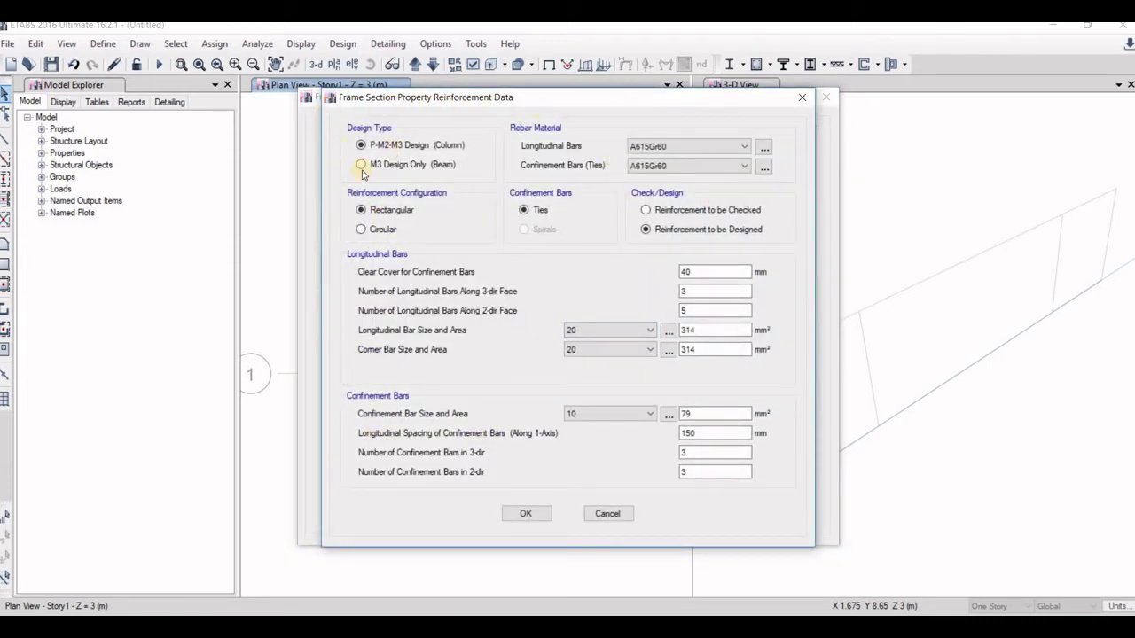
left_click(410, 167)
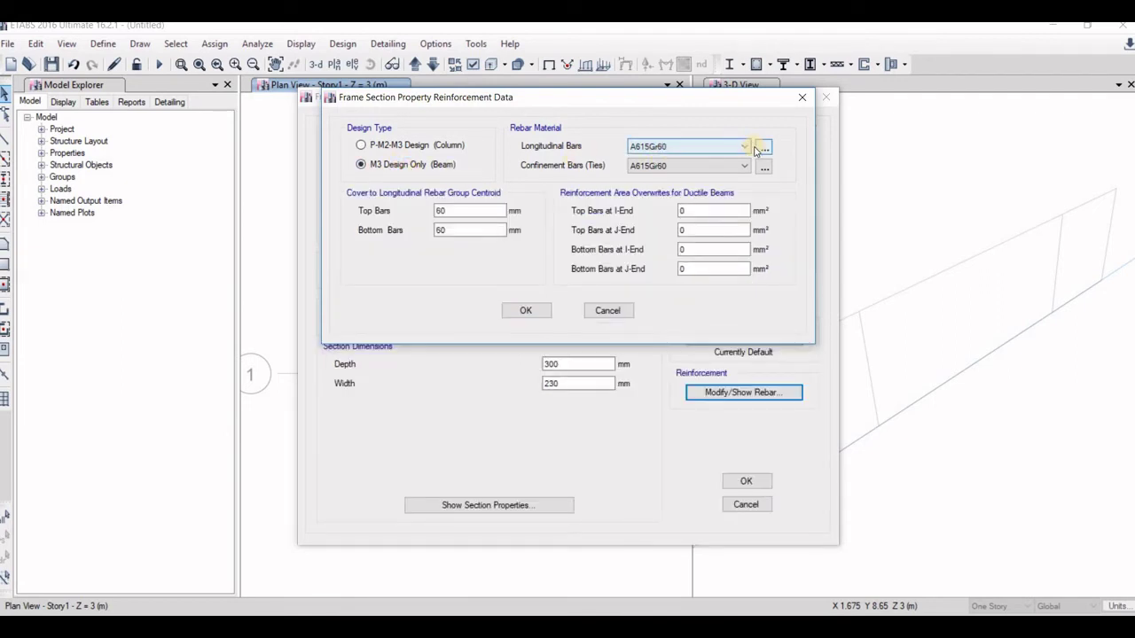
left_click(714, 148)
left_click(714, 160)
left_click(764, 147)
left_click(435, 289)
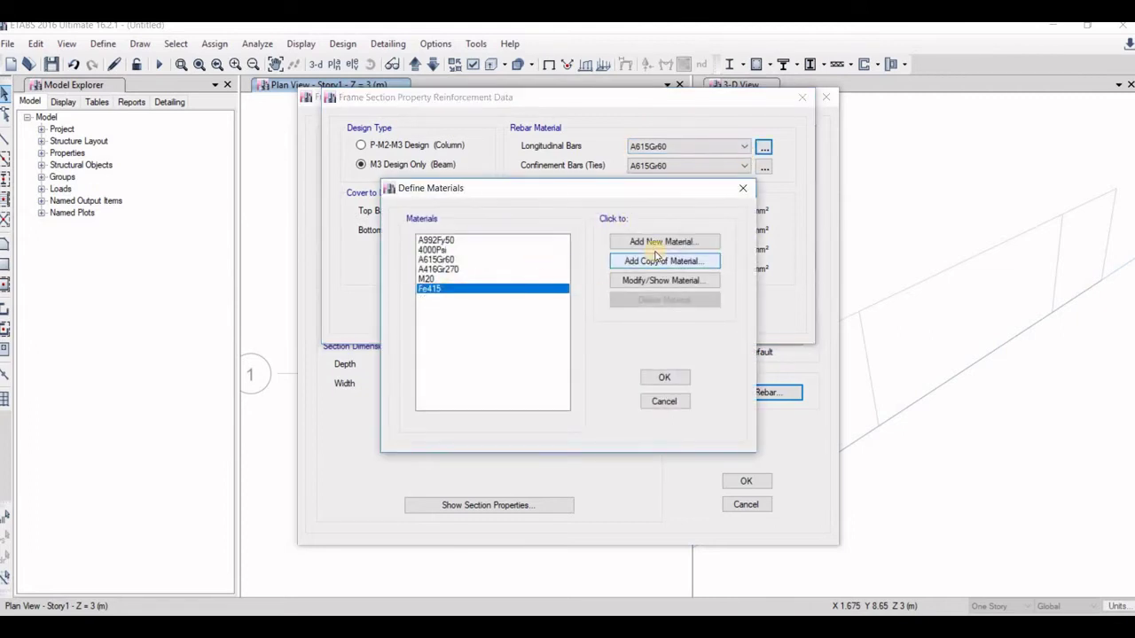
left_click(664, 376)
left_click(690, 147)
left_click(674, 205)
Set M20 confinement ties and 25 mm top and bottom cover, and accept the rebar data
left_click(663, 167)
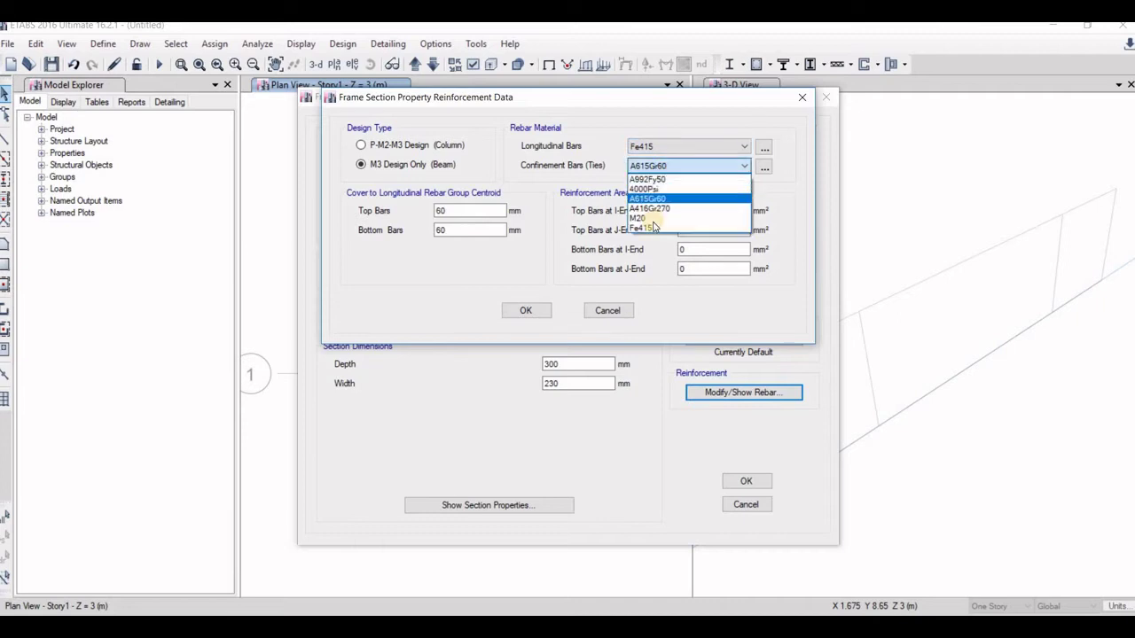
key("Return")
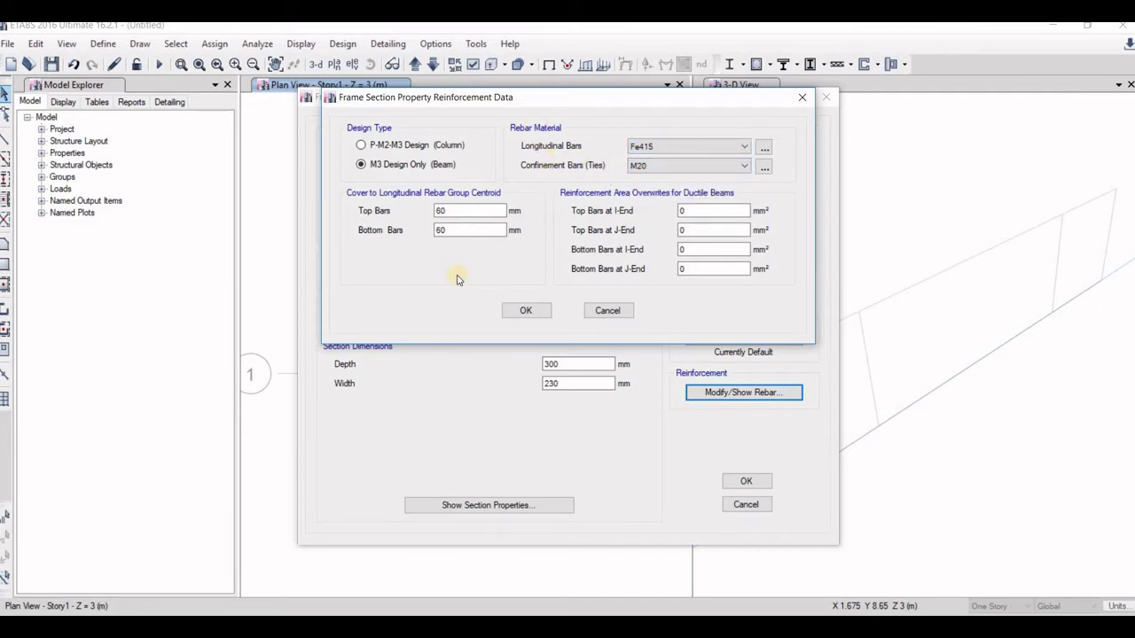
left_click_drag(454, 212, 422, 216)
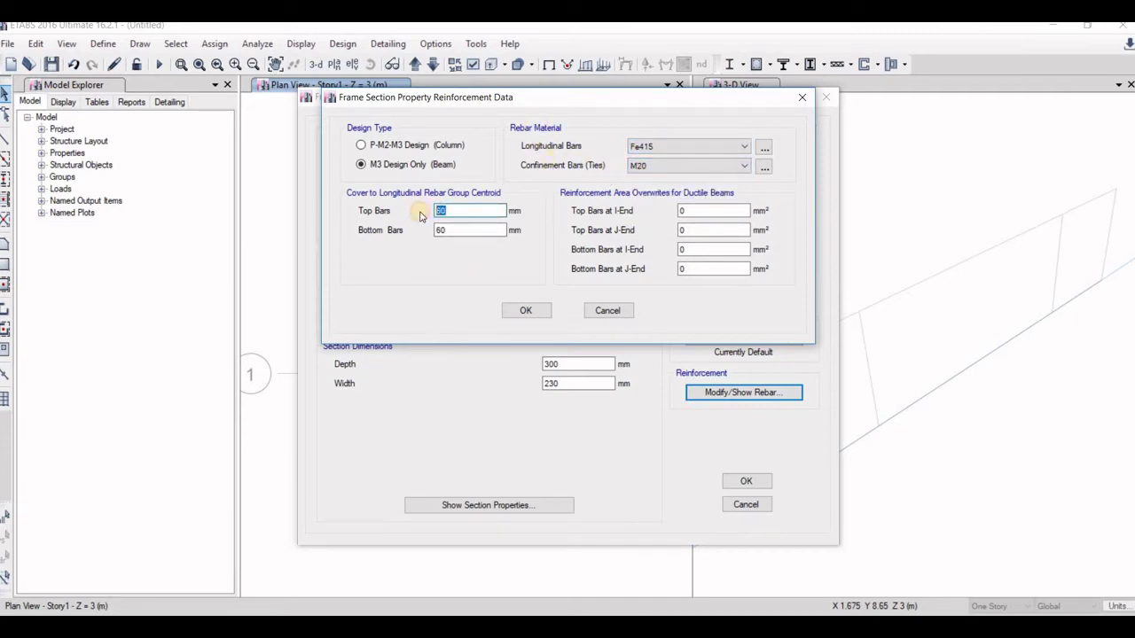
left_click(470, 231)
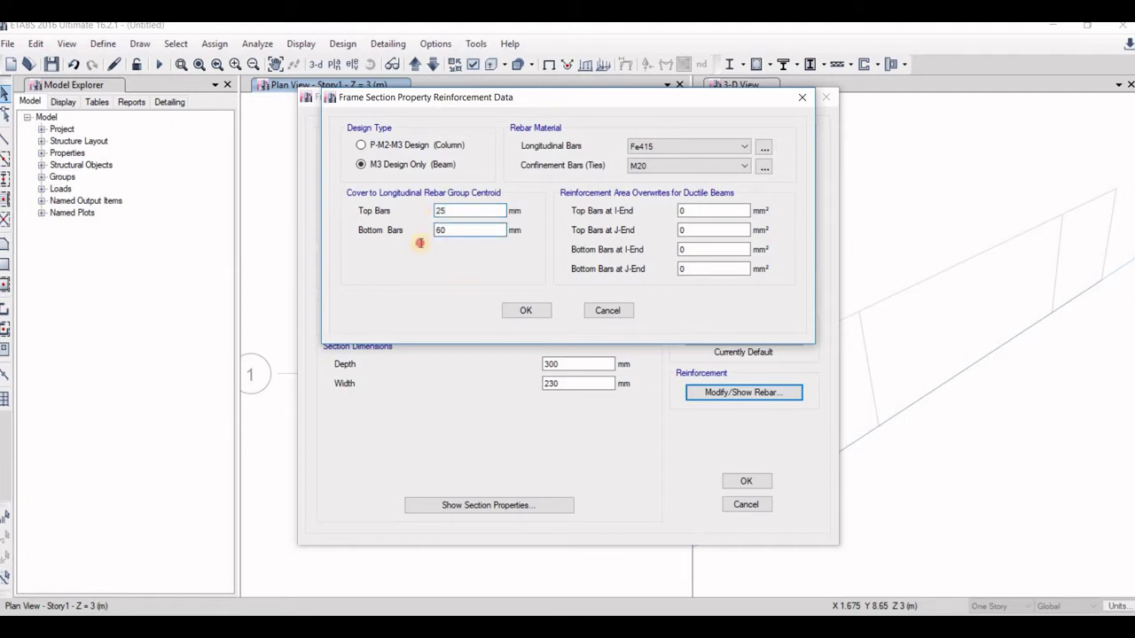
left_click(537, 310)
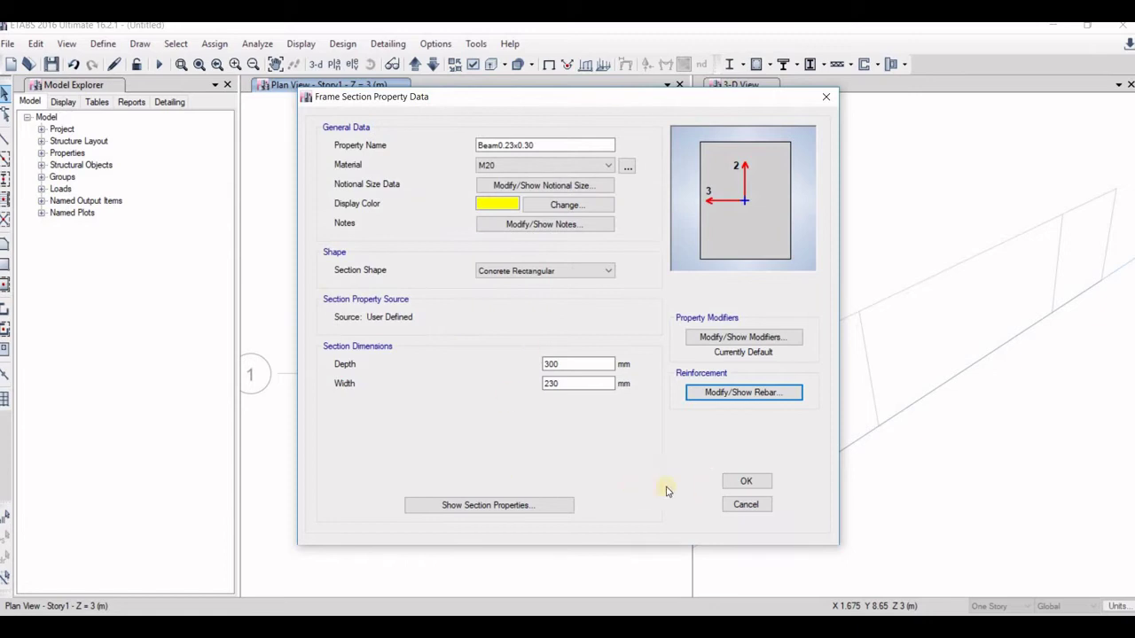
Save Beam0.23x0.30 to the frame section list and close the frame properties
left_click(745, 482)
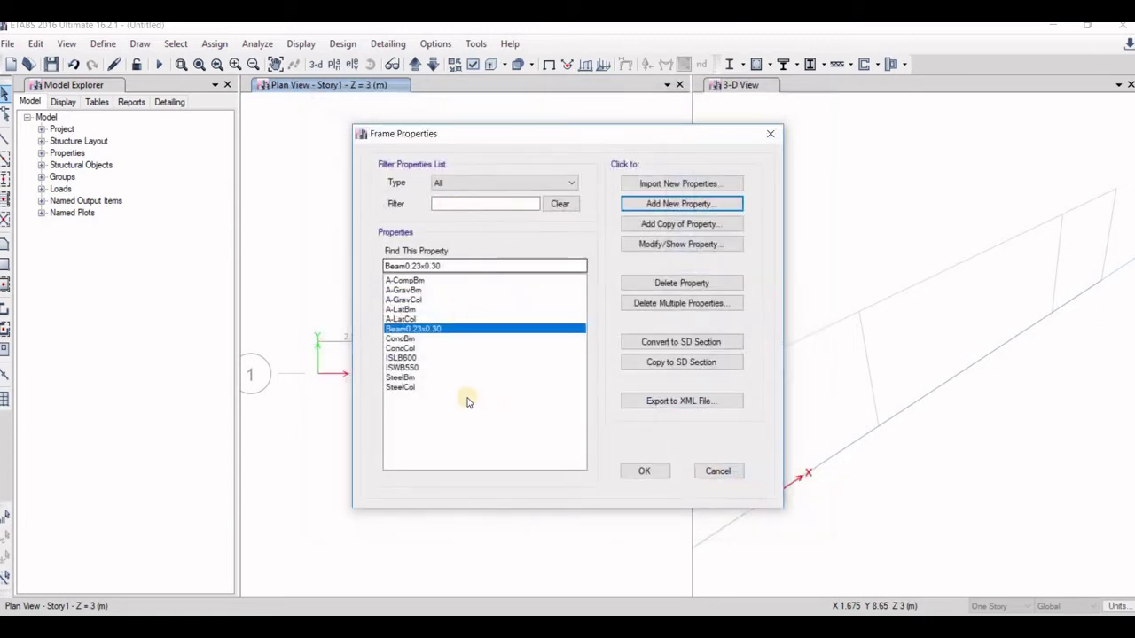
left_click(645, 470)
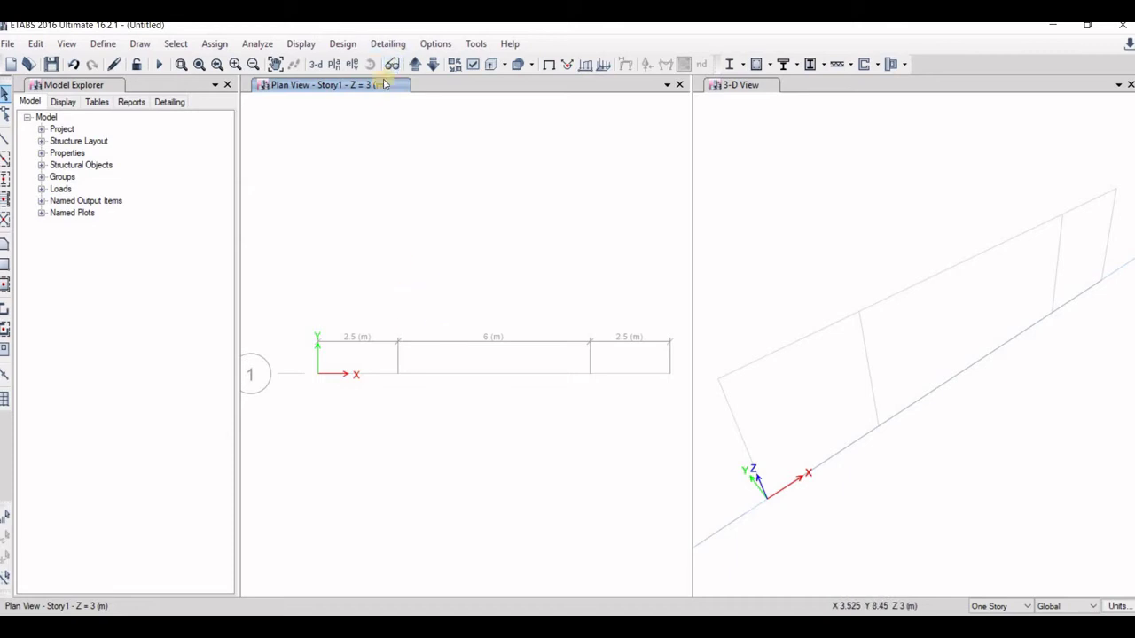
Switch the left pane from plan to Elevation View 1 showing grids A–D
right_click(403, 121)
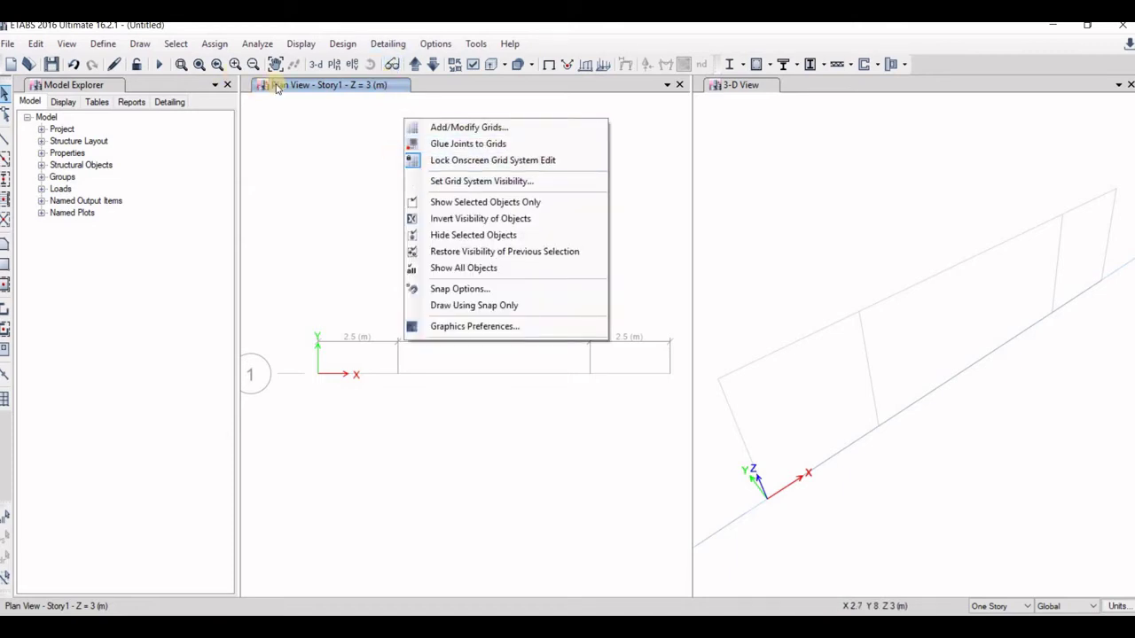
left_click(277, 87)
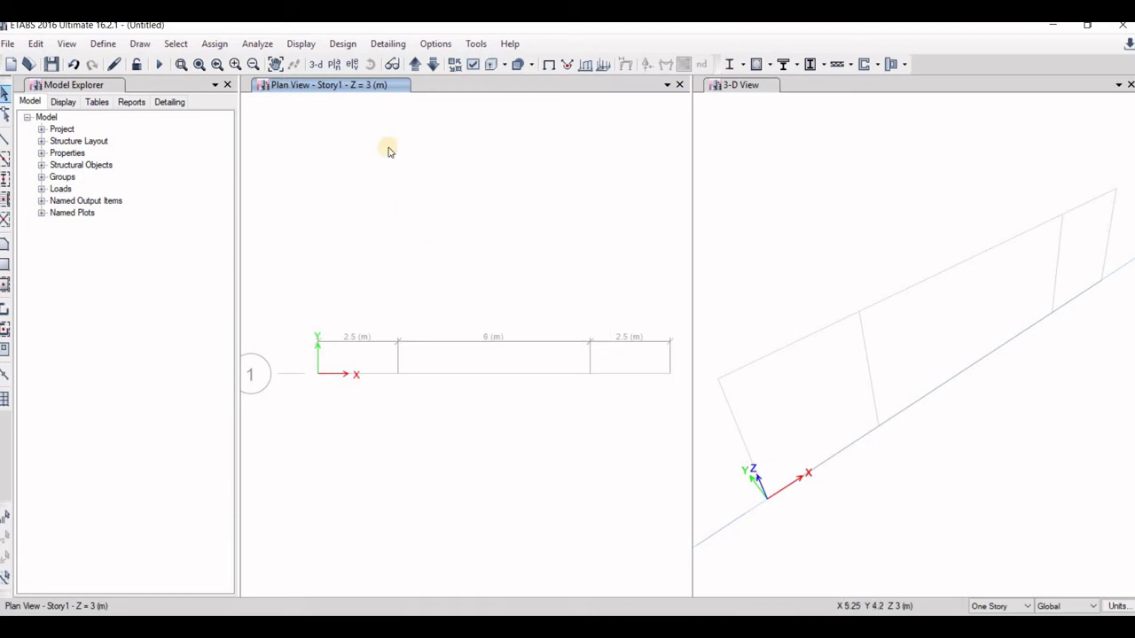
left_click(353, 67)
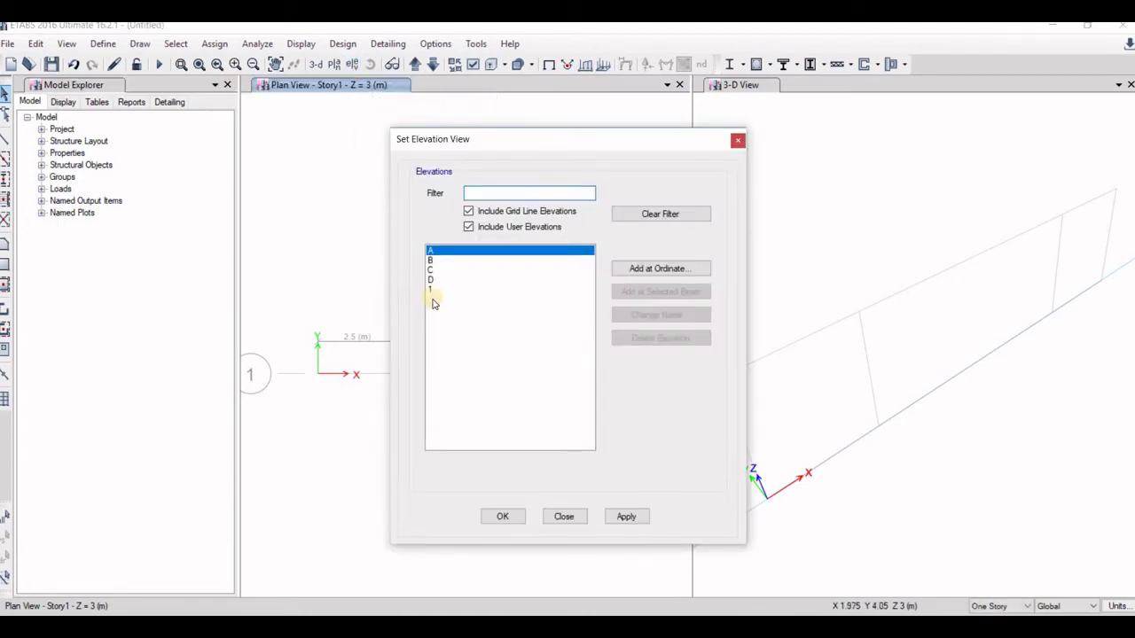
left_click(432, 289)
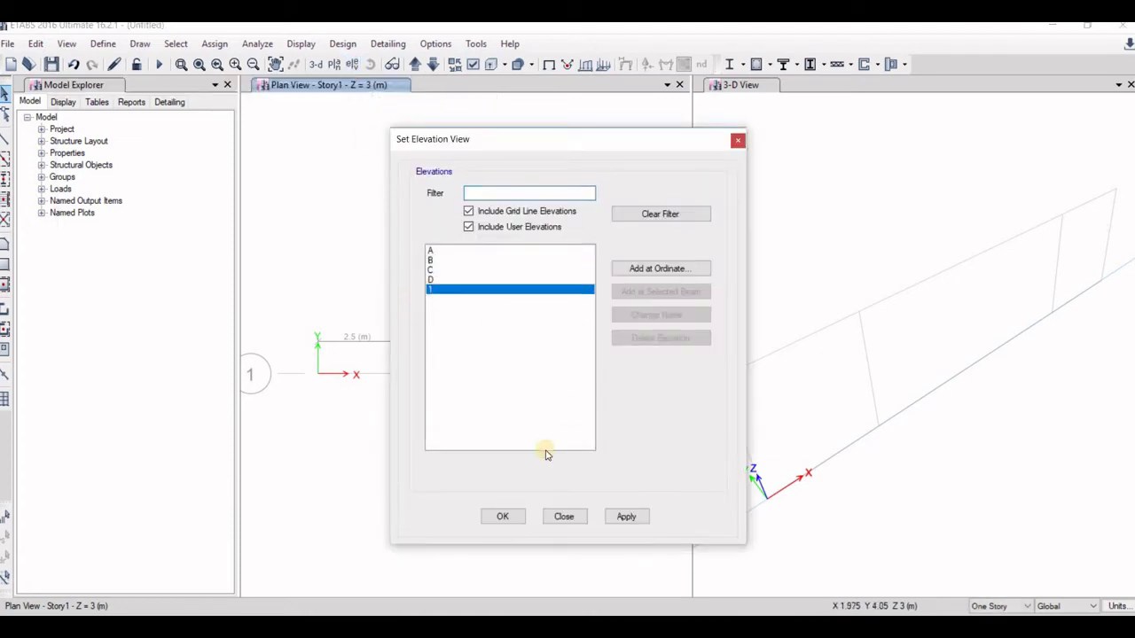
left_click(626, 518)
left_click(502, 516)
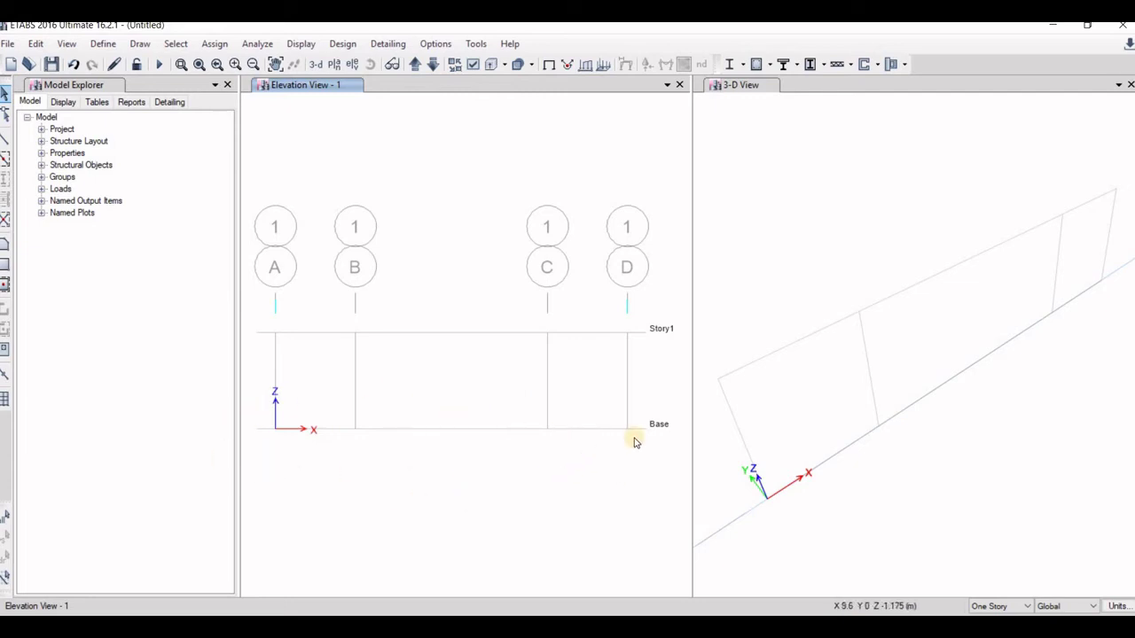
Prepare Elevation View - 1 for drawing a new frame line, with default section A-LatBm
right_click(460, 289)
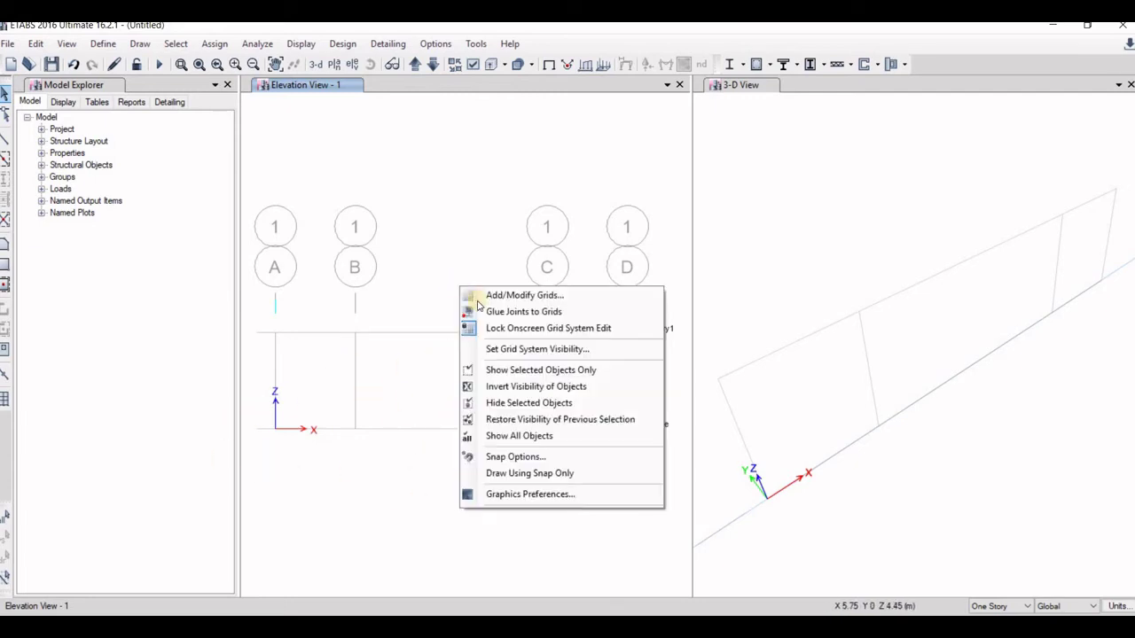
left_click(530, 350)
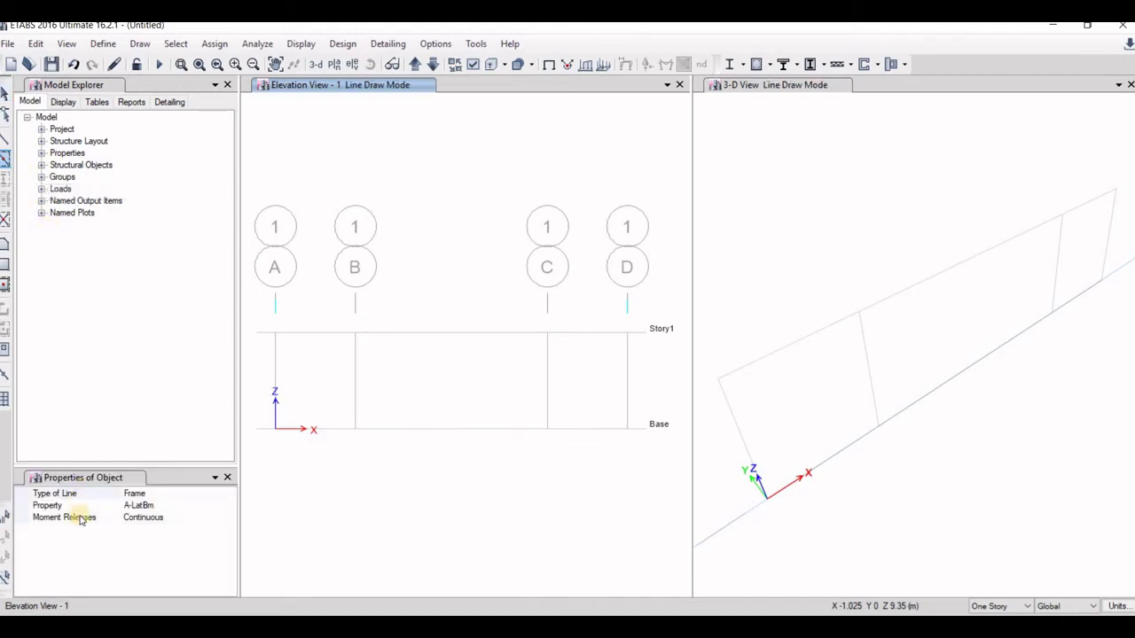
Set the line property to Beam0.23x0.30 and draw it along Base from grid A to D
left_click(166, 501)
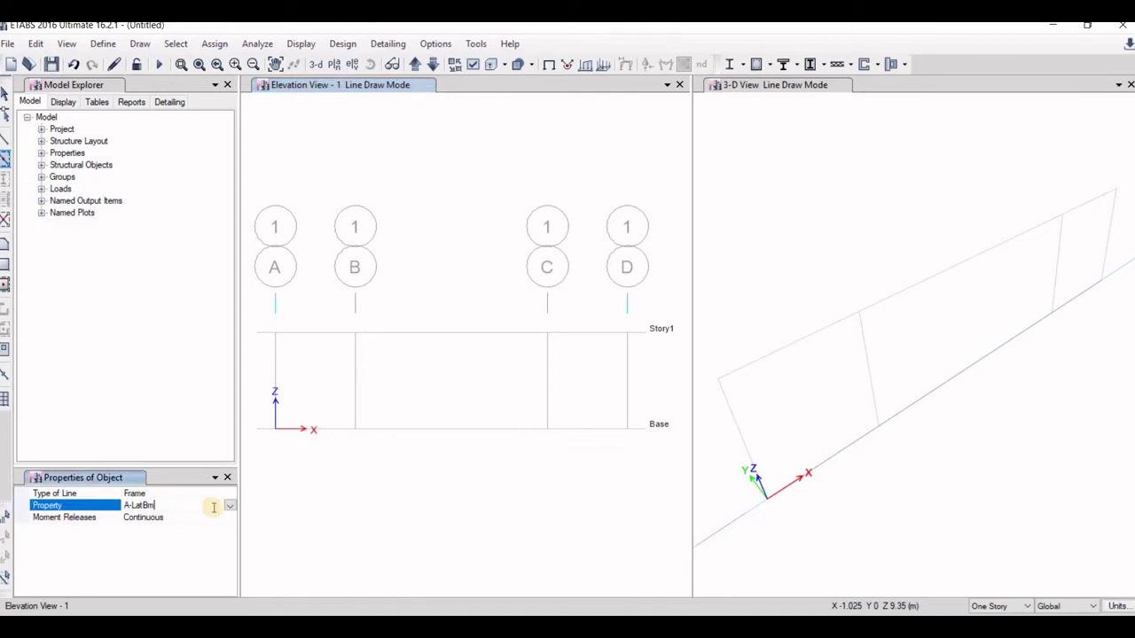
left_click(229, 505)
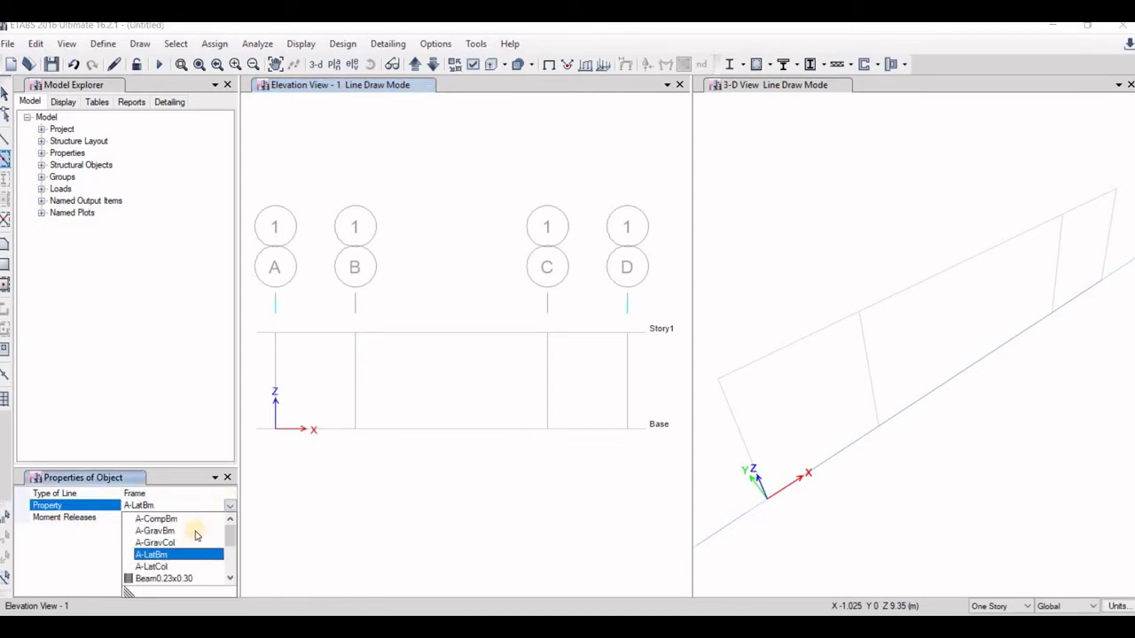
left_click(167, 578)
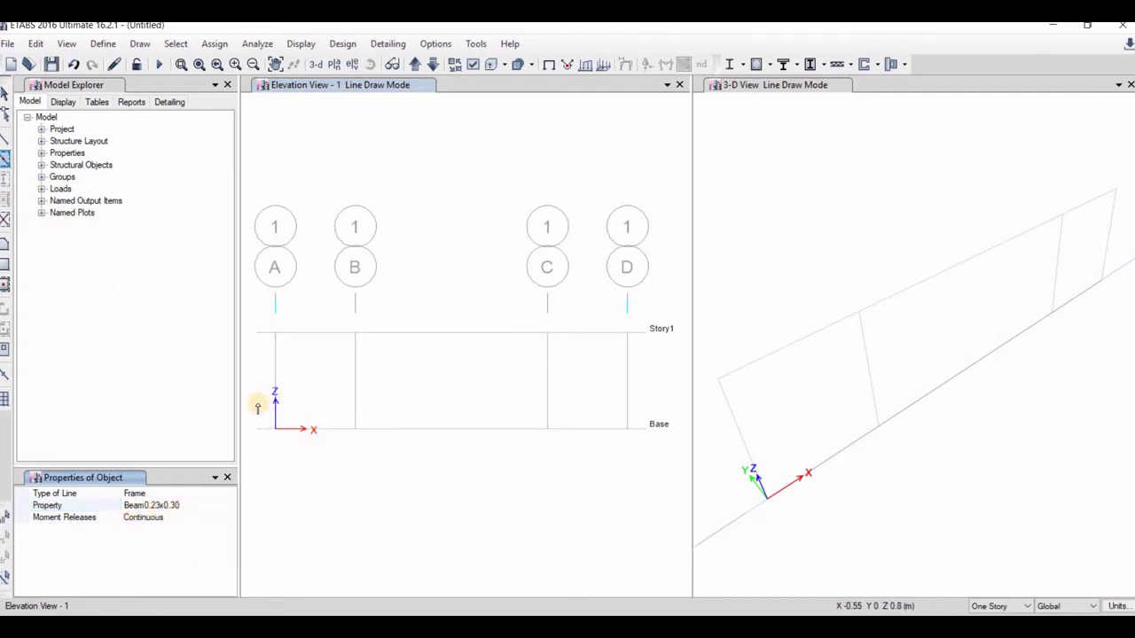
left_click_drag(257, 393, 652, 449)
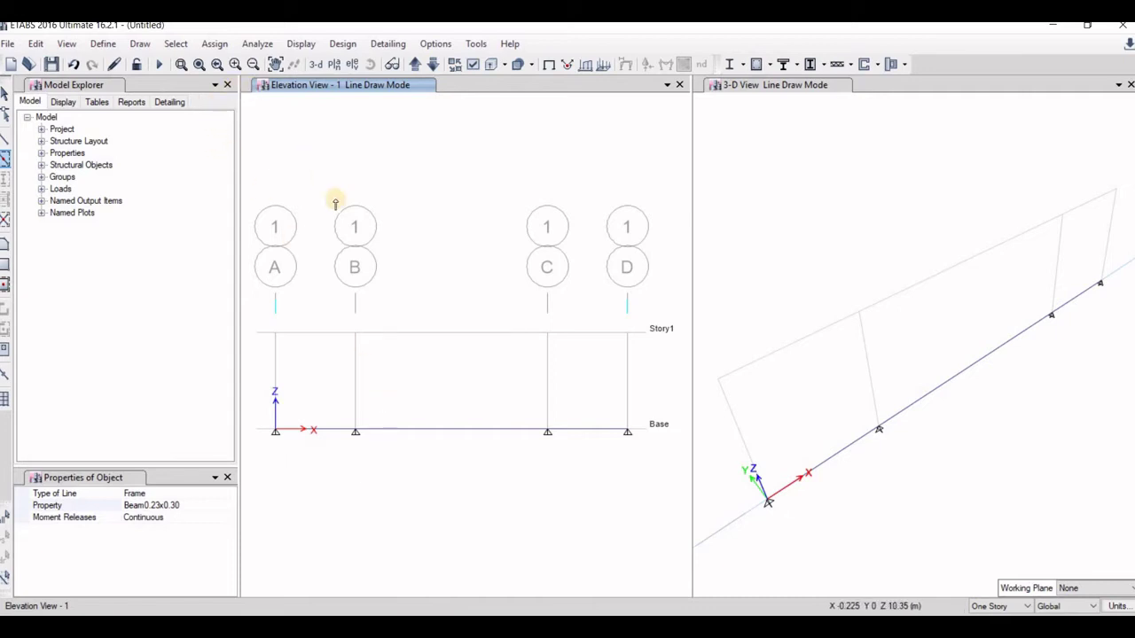
Stop drawing and hide the grid lines in the elevation view
key("Escape")
right_click(479, 264)
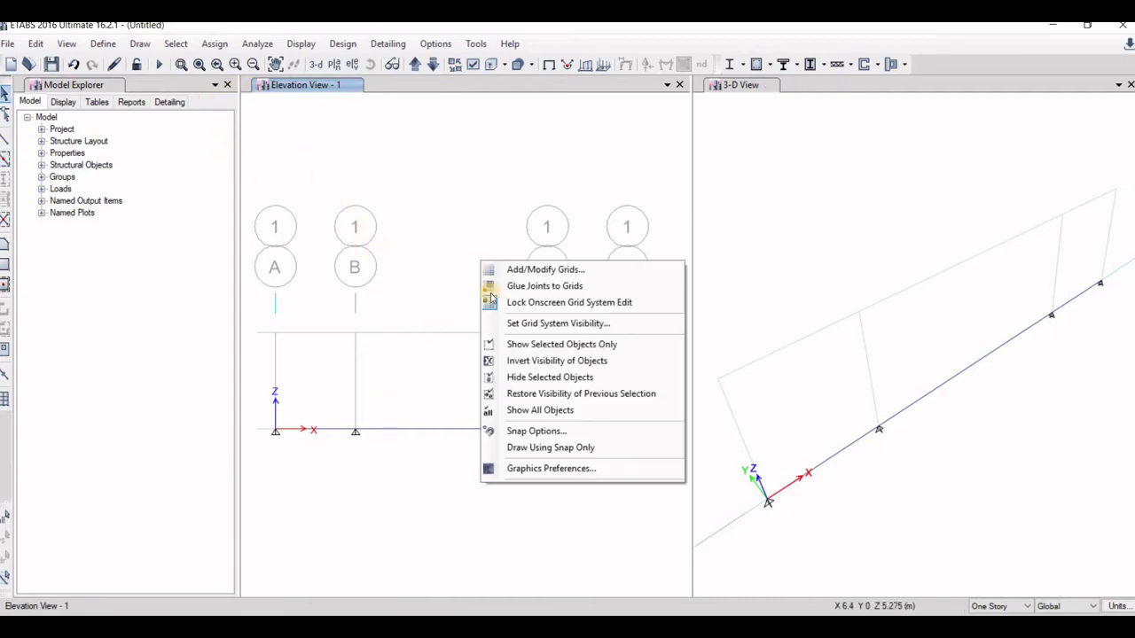
left_click(528, 324)
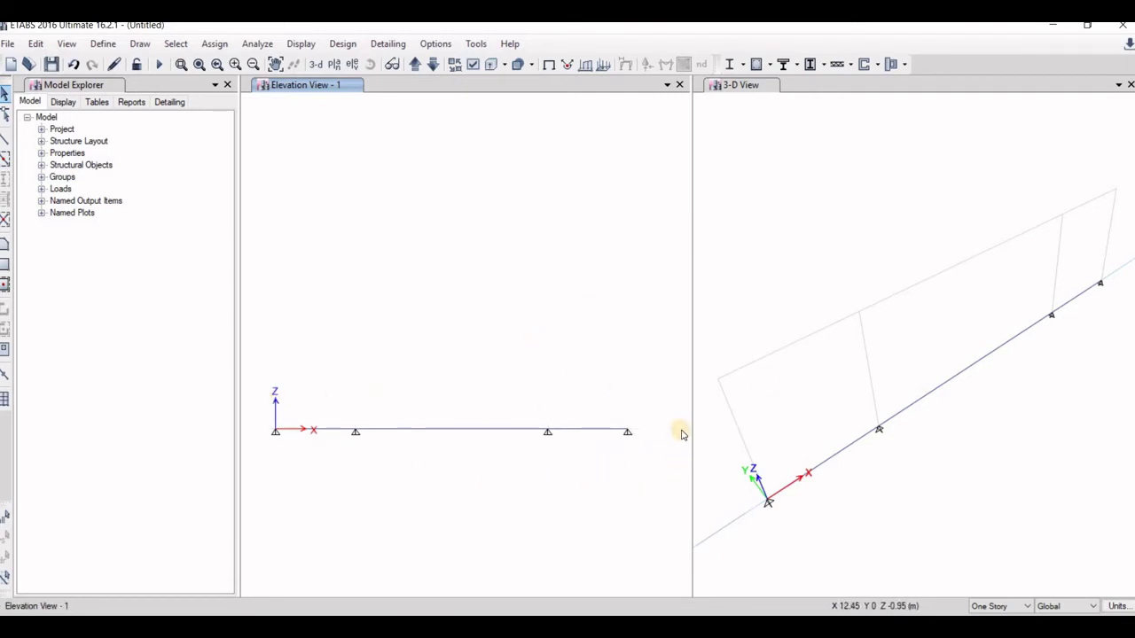
Hide the grid lines in the 3-D view and turn off the extruded beam display
right_click(857, 193)
left_click(893, 254)
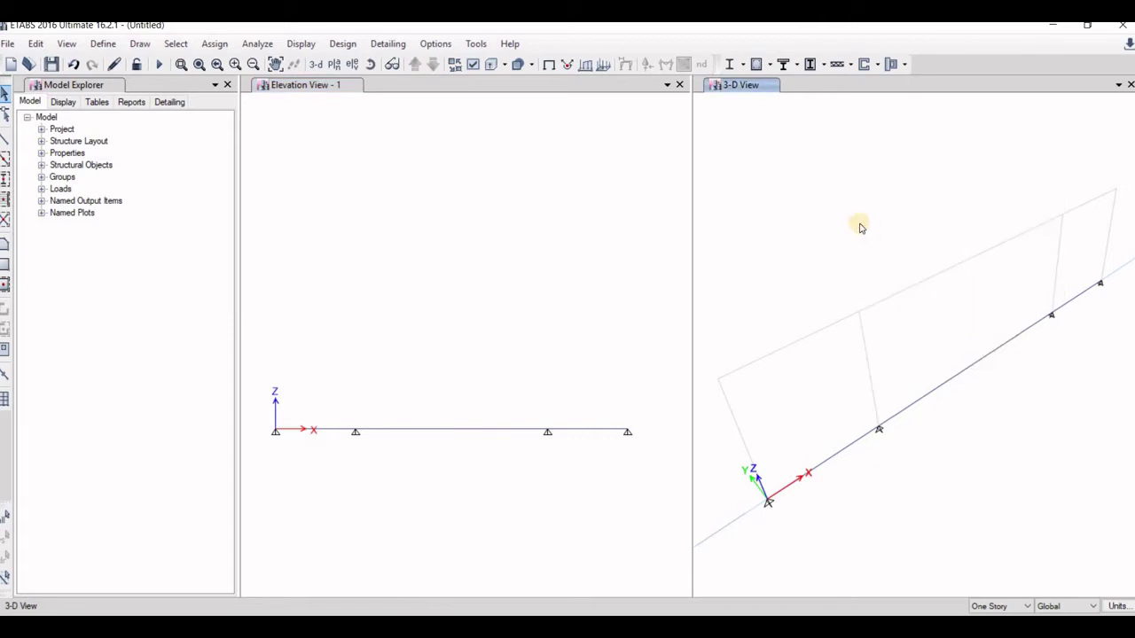
right_click(856, 222)
left_click(899, 285)
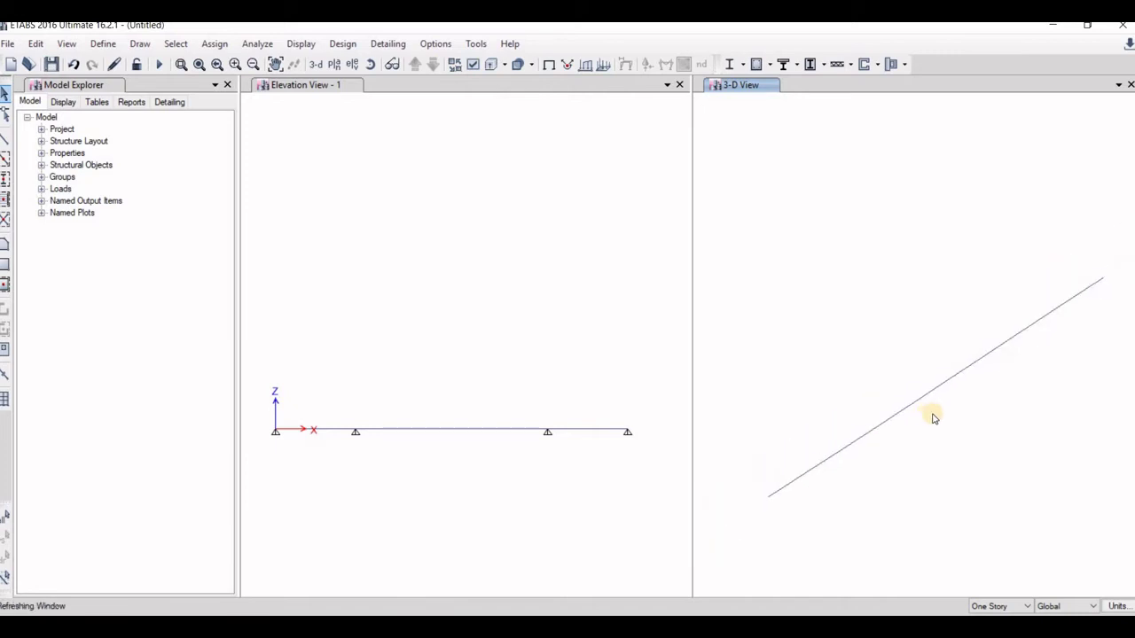
left_click(494, 65)
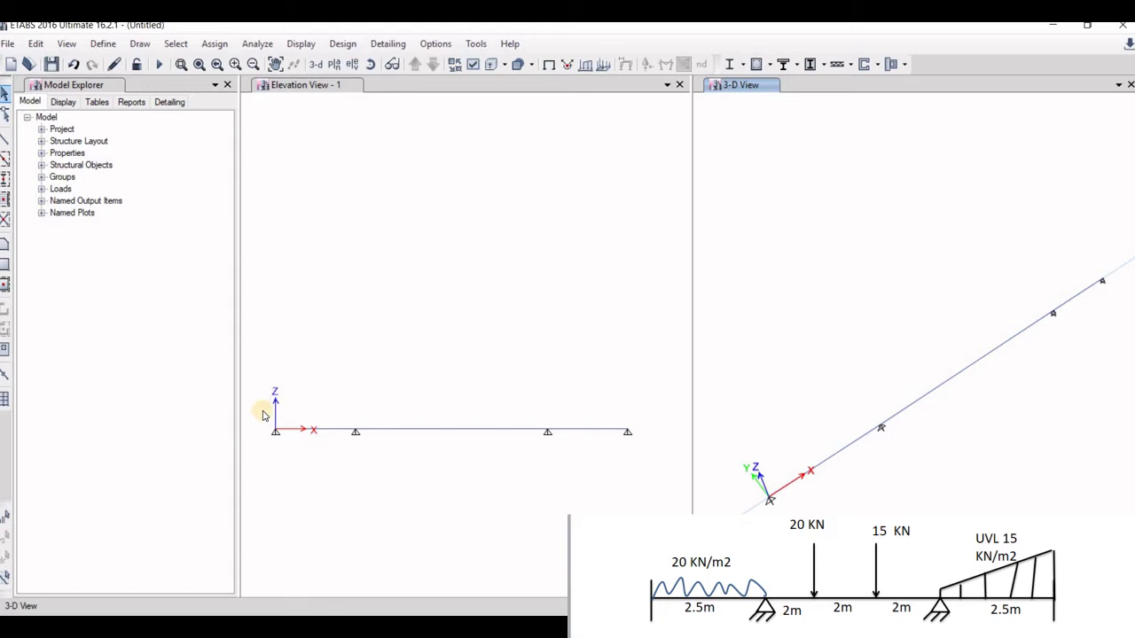
Assign fully fixed restraints to the beam's end joints at grids A and D
left_click(285, 434)
left_click_drag(418, 494, 650, 461)
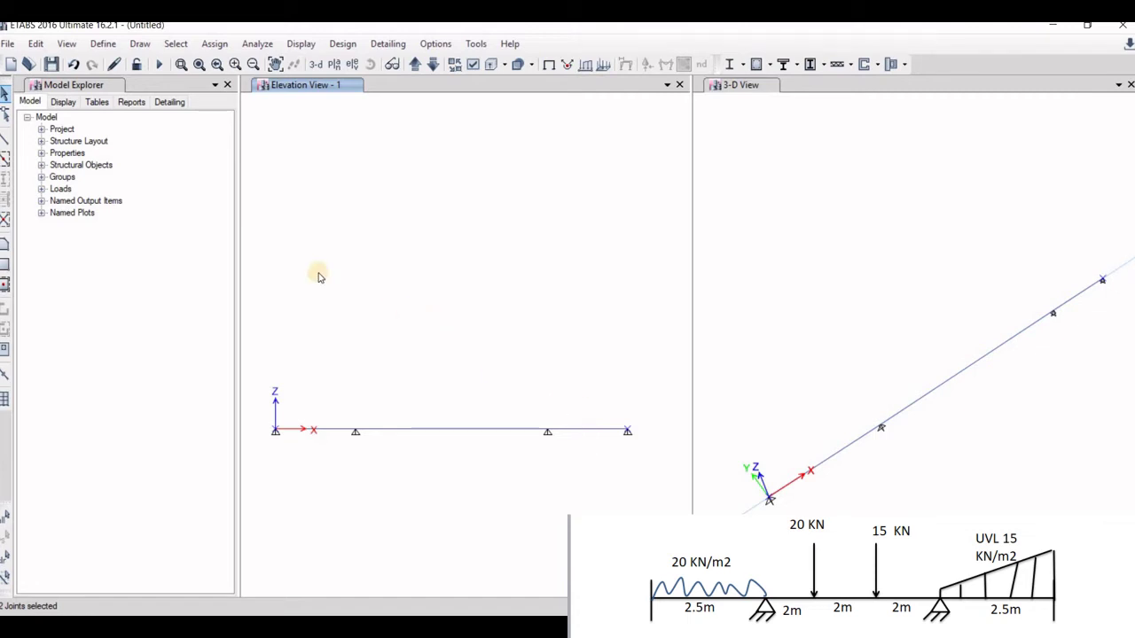
left_click(203, 49)
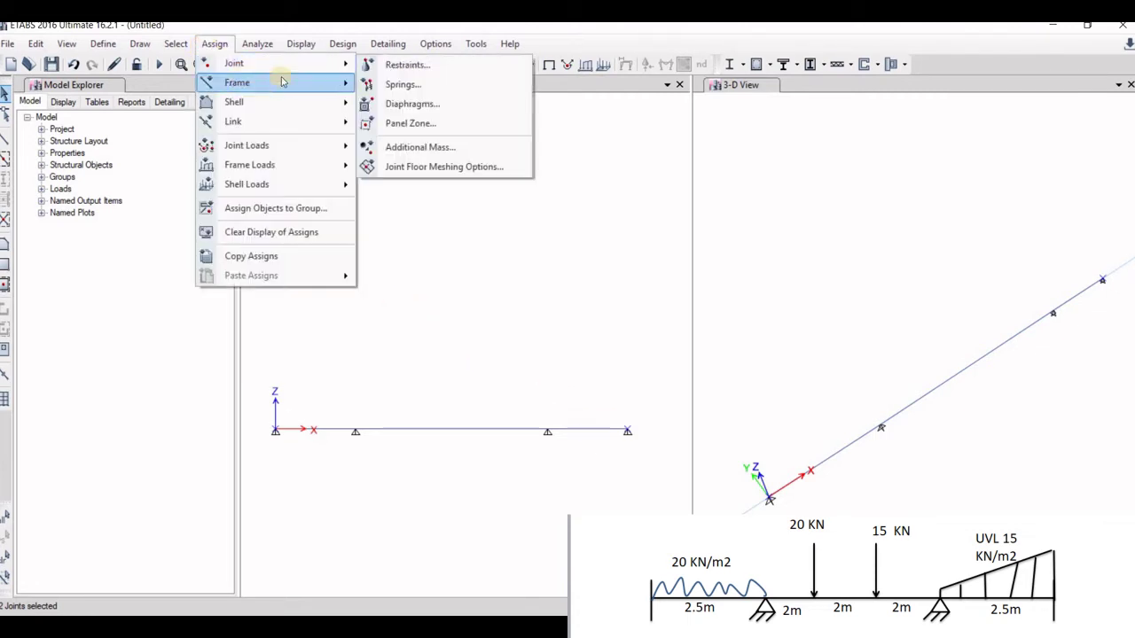
mouse_move(264, 66)
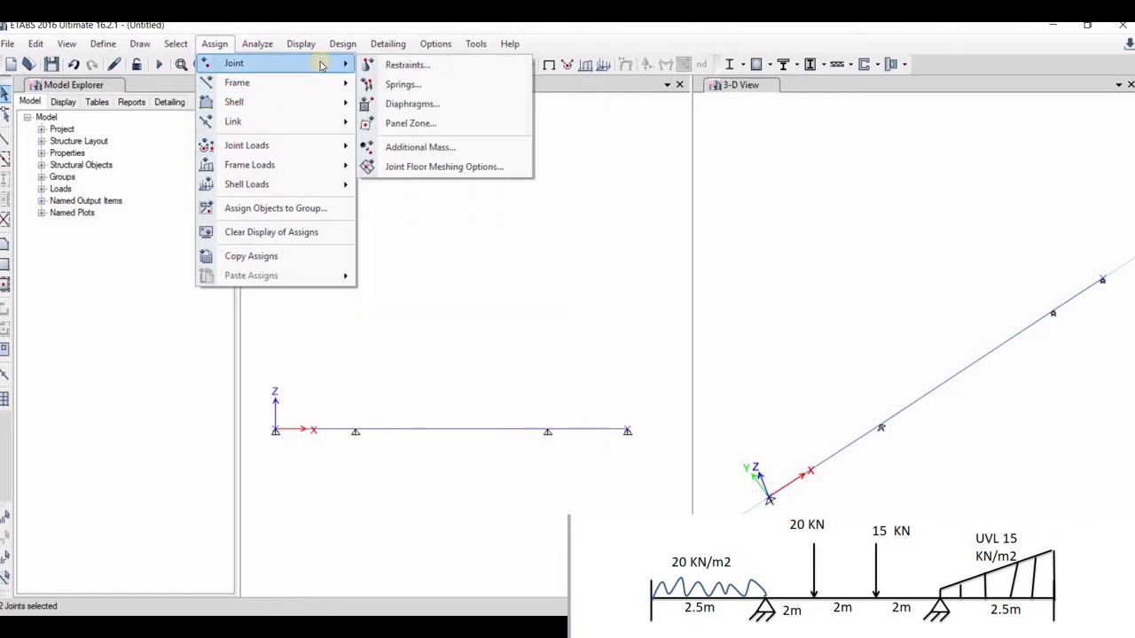
left_click(377, 67)
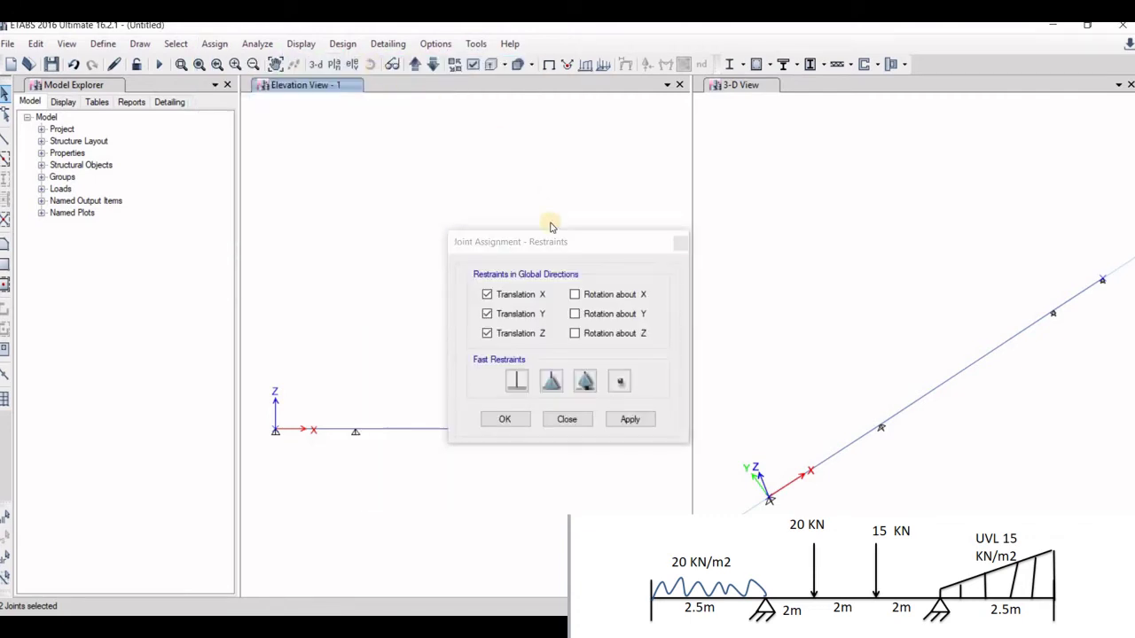
left_click_drag(559, 242, 517, 129)
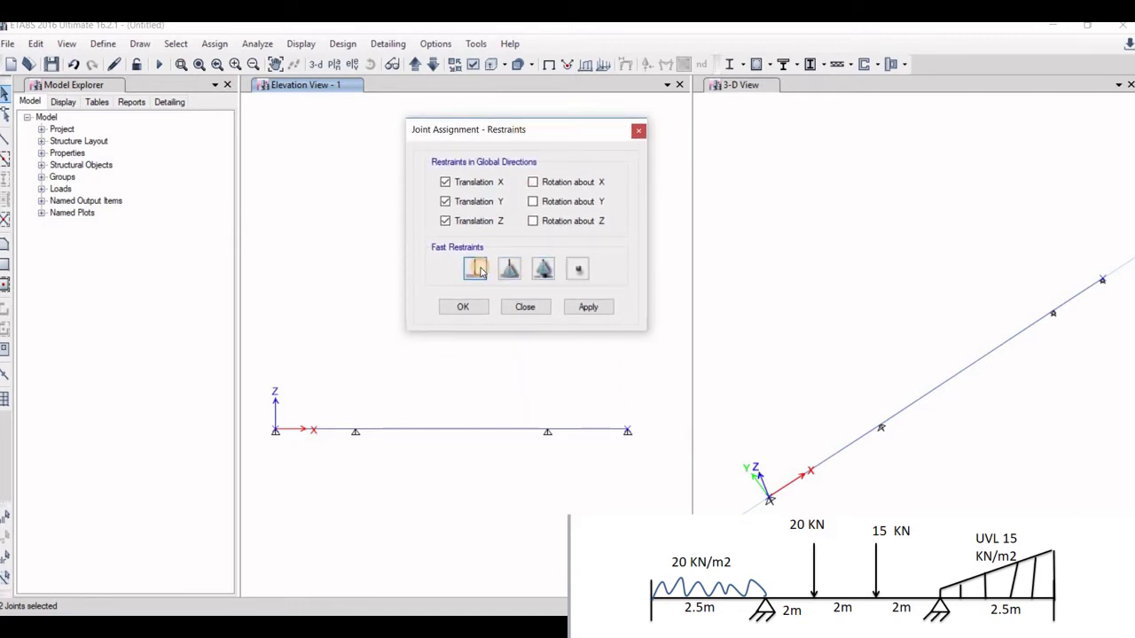
left_click(587, 311)
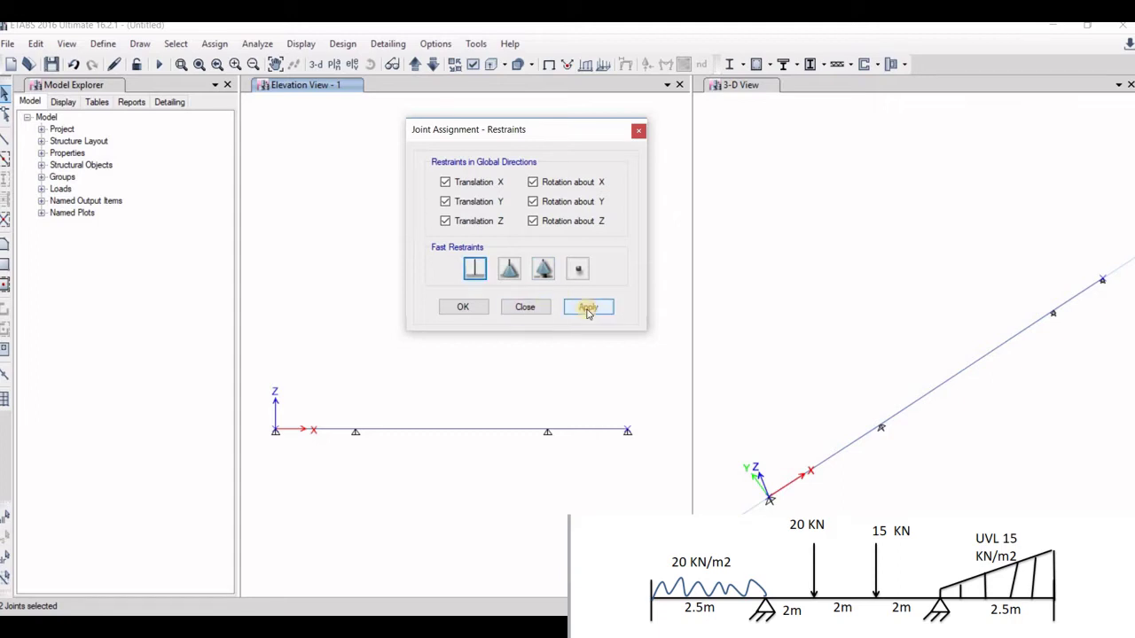
left_click(461, 312)
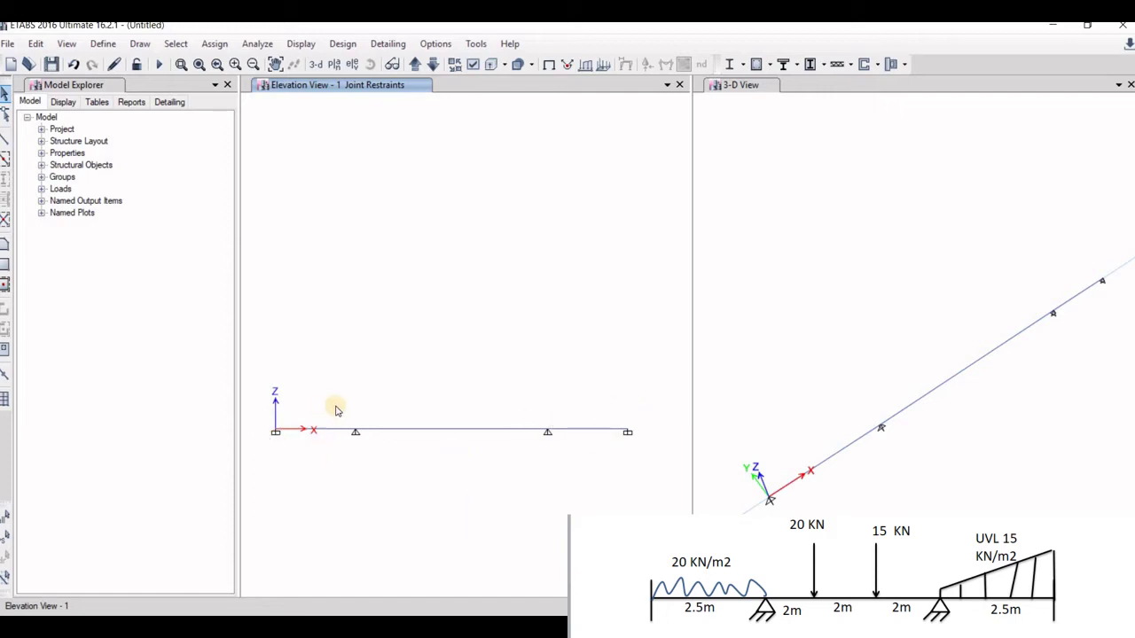
Assign pinned restraints to the intermediate joints at grids B and C
left_click_drag(338, 406, 389, 473)
left_click_drag(506, 393, 585, 461)
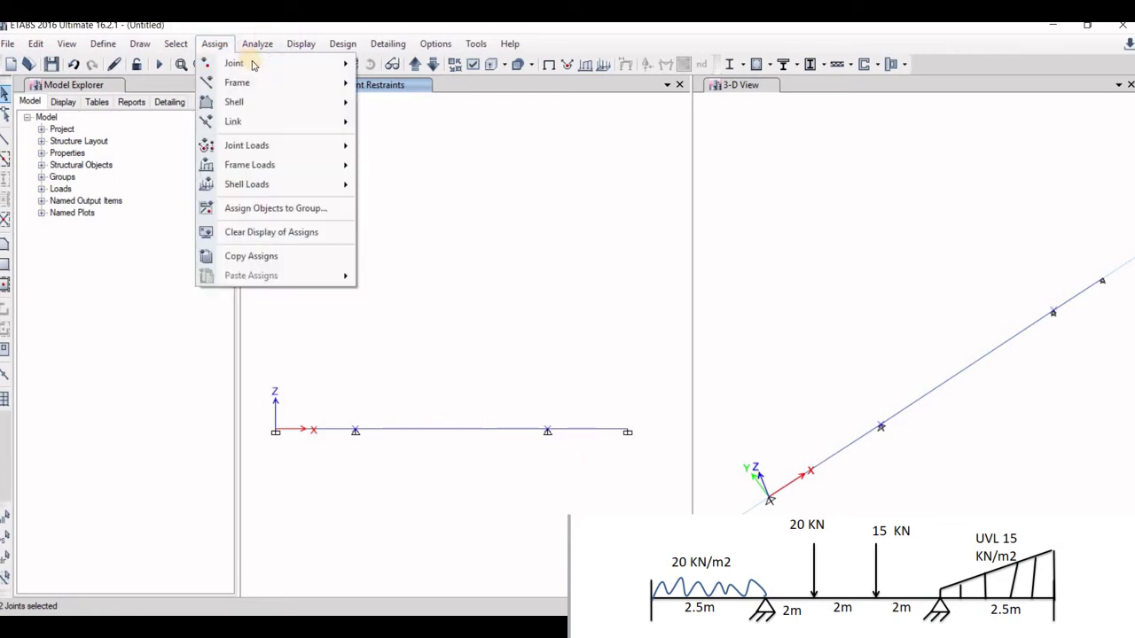
left_click(216, 43)
mouse_move(222, 63)
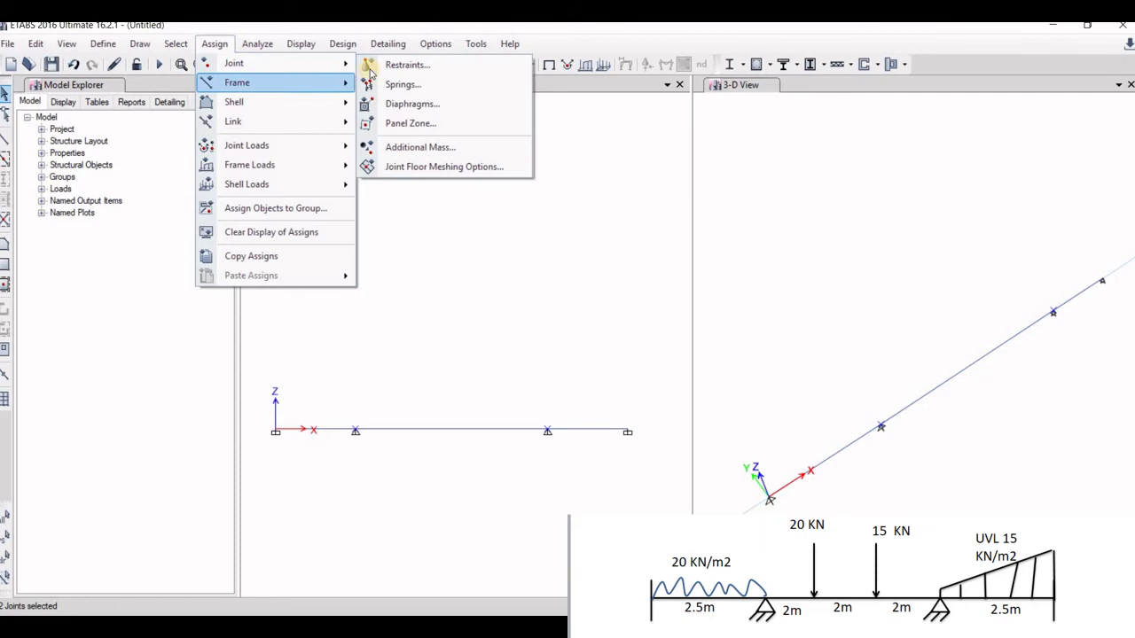
left_click(403, 63)
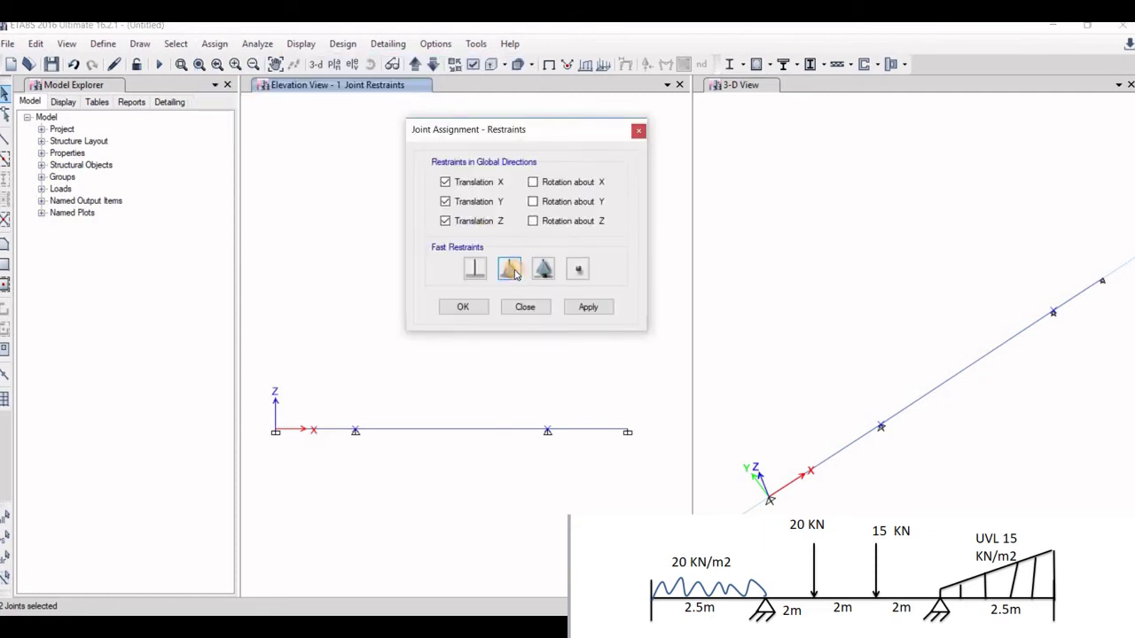
left_click(588, 306)
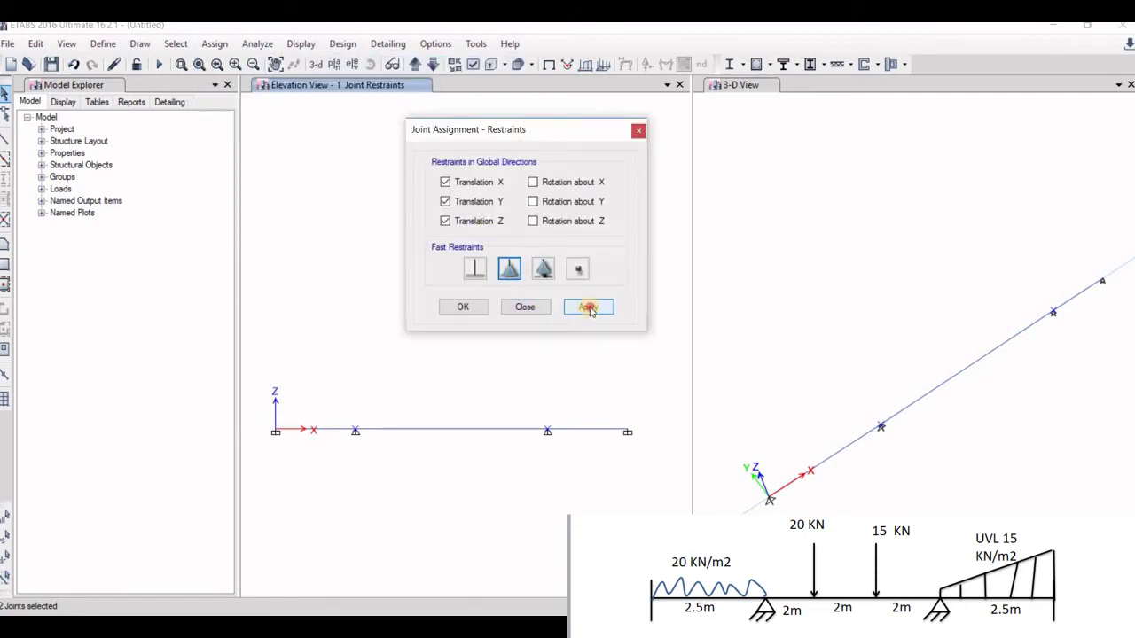
left_click(466, 308)
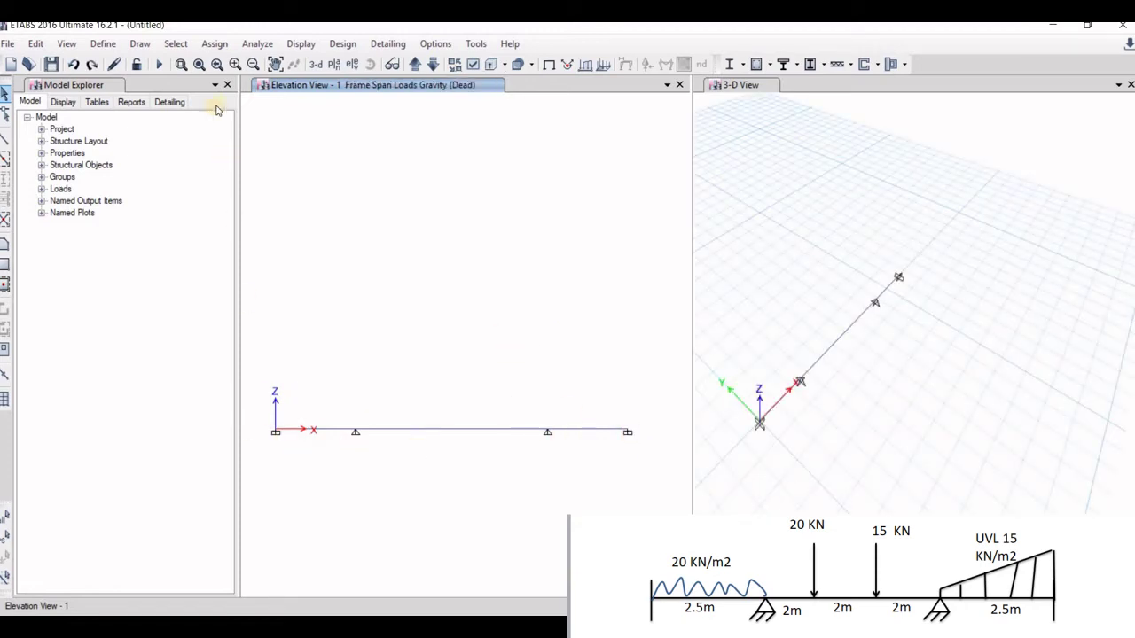
Load the A–B span with a 20 kN/m uniform Dead load, trapezoidal loads zeroed
left_click(344, 434)
left_click(221, 44)
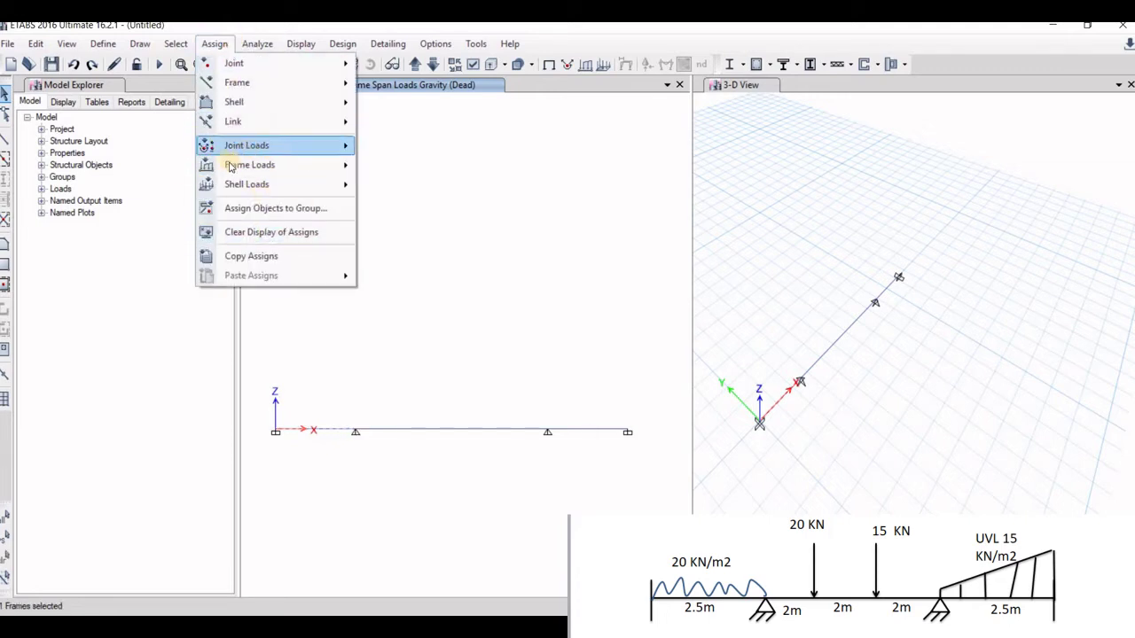
mouse_move(230, 170)
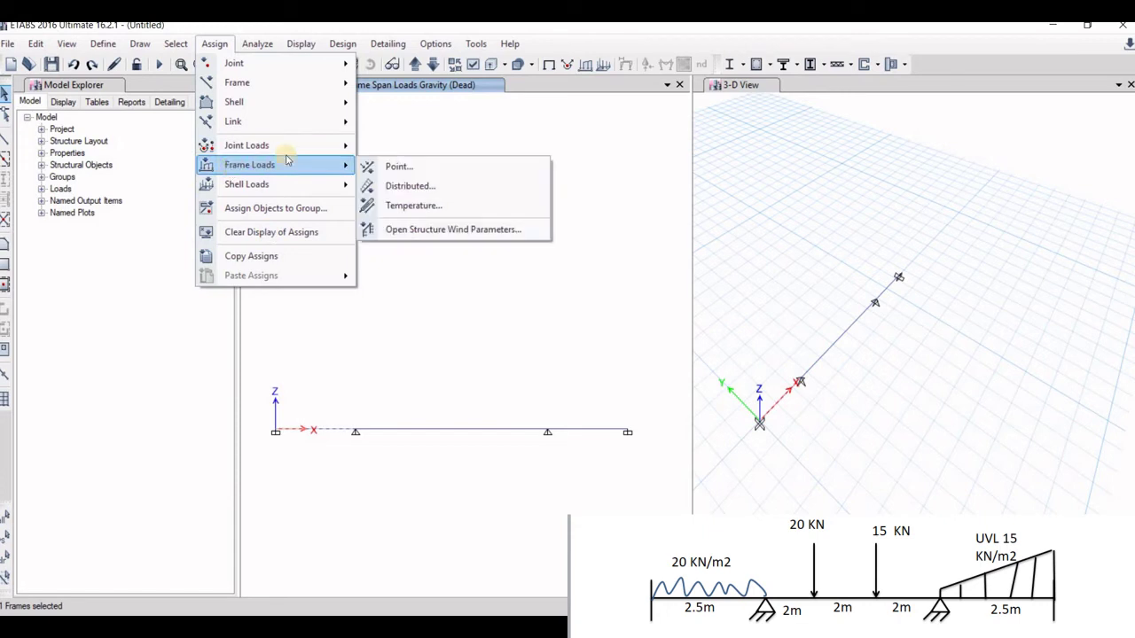
left_click(411, 186)
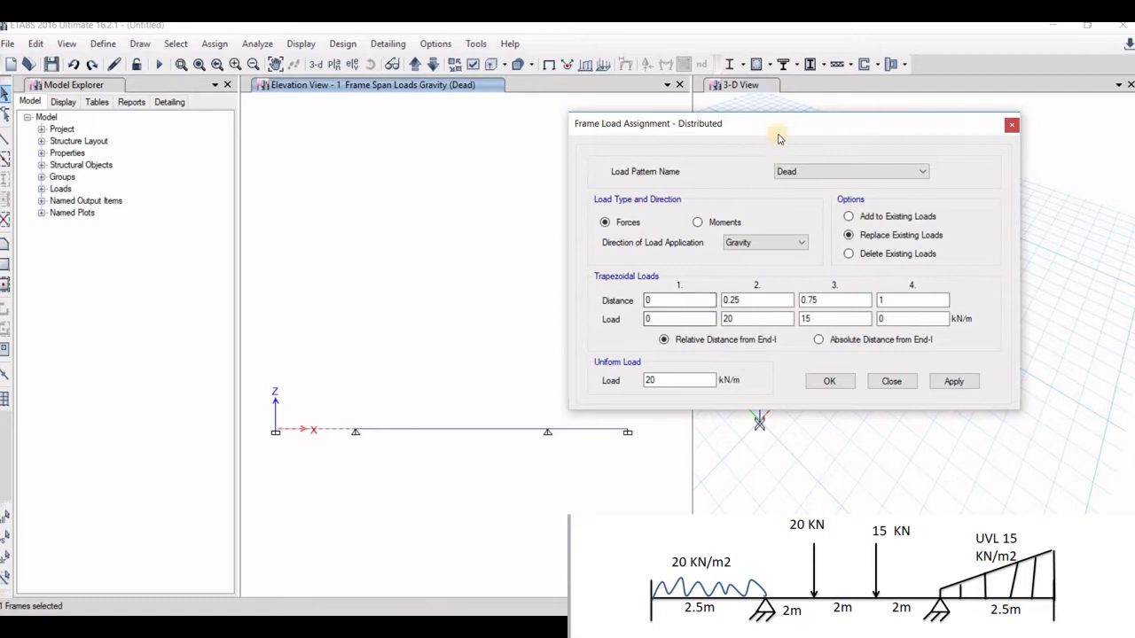
left_click_drag(765, 317, 700, 319)
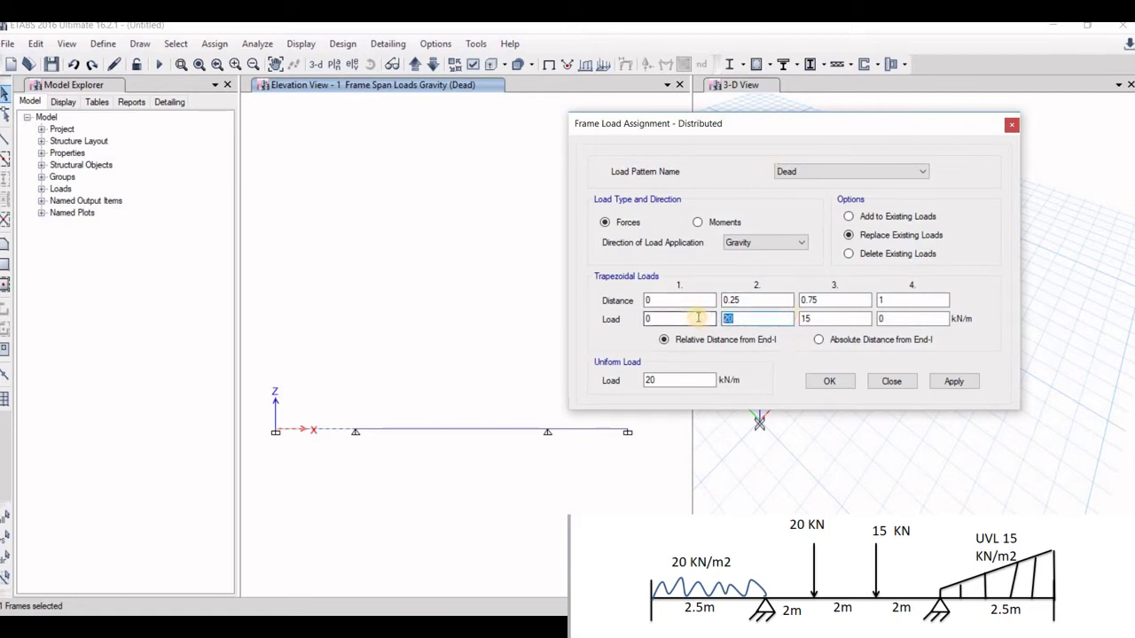
double_click(804, 319)
type("0")
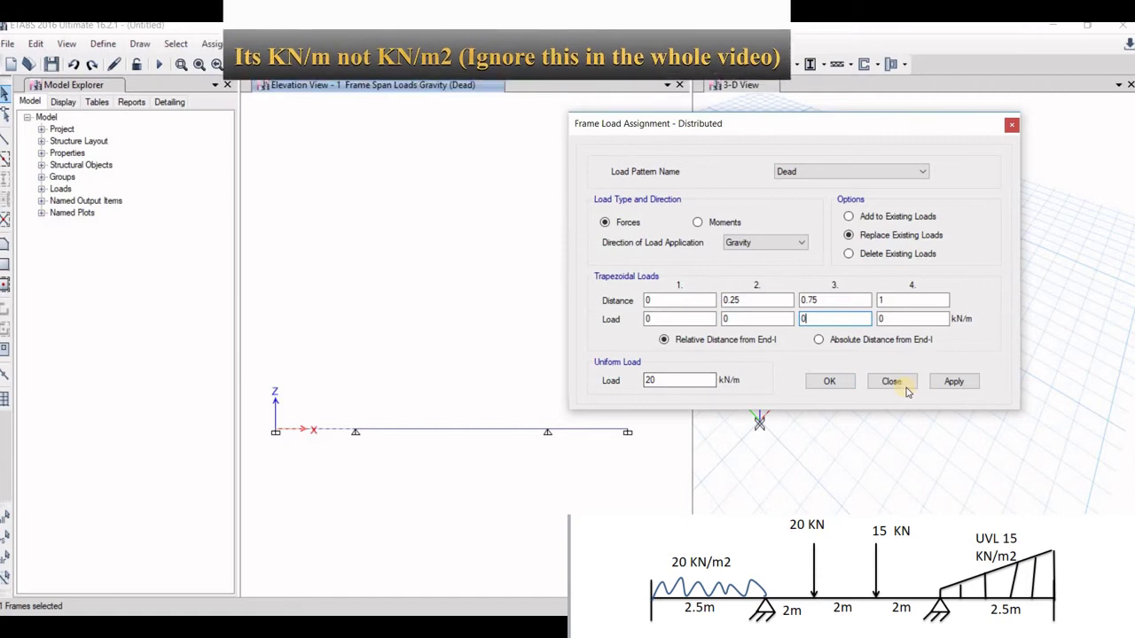
left_click(951, 383)
left_click(844, 383)
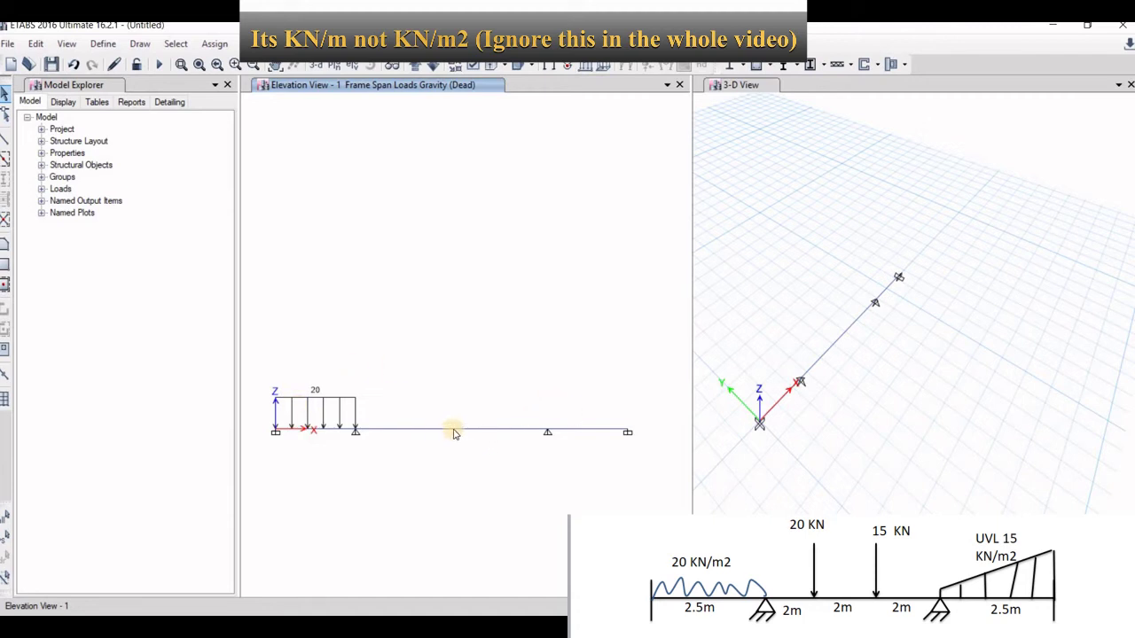
Add Dead point loads of 20 kN at 0.33 and 15 kN at 0.66 on the middle span
left_click(453, 432)
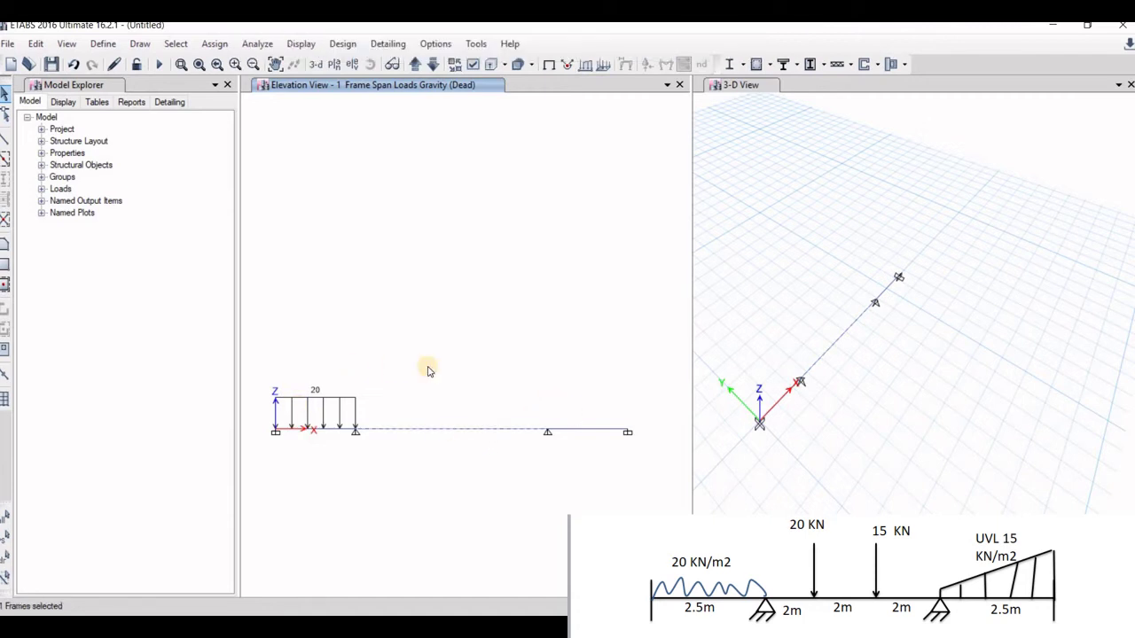
left_click(216, 44)
mouse_move(258, 169)
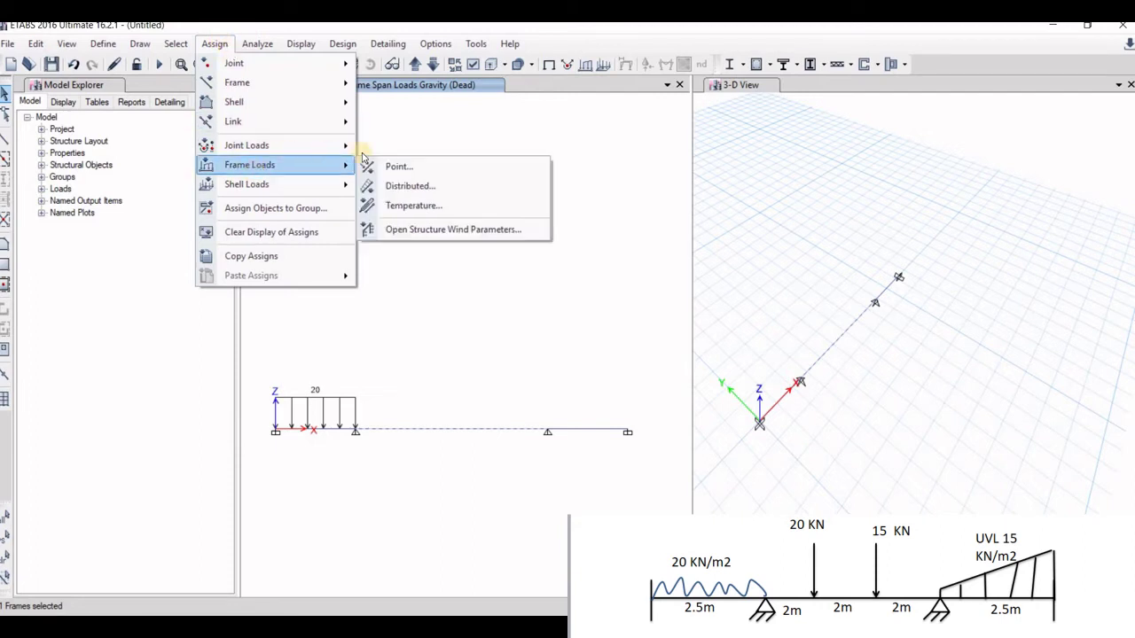
left_click(408, 174)
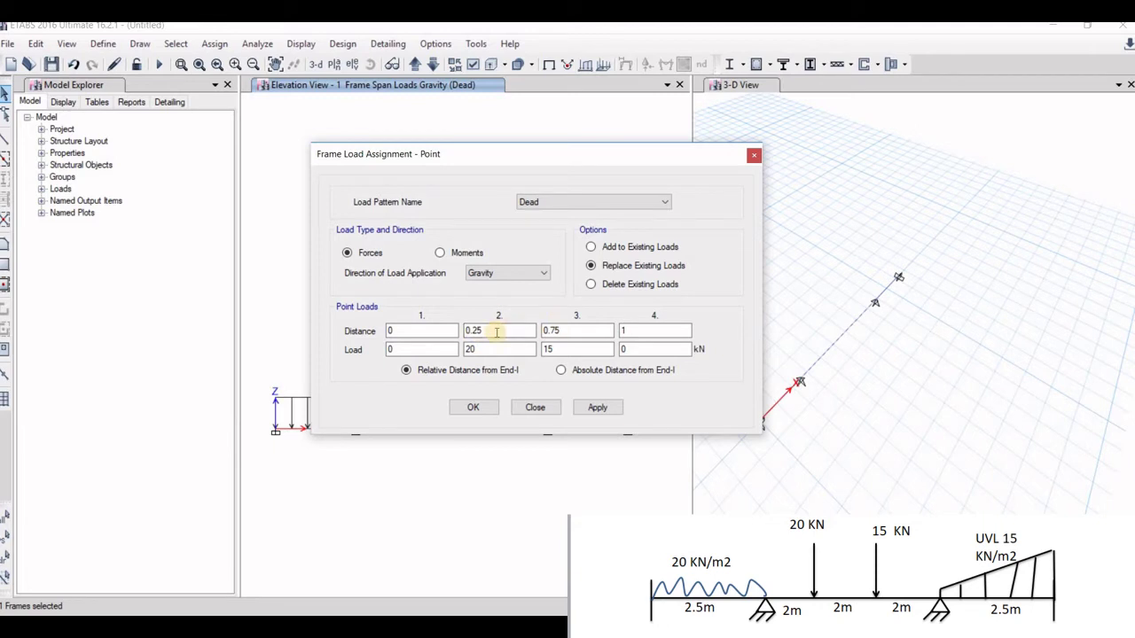
left_click(495, 330)
type("33")
left_click(575, 326)
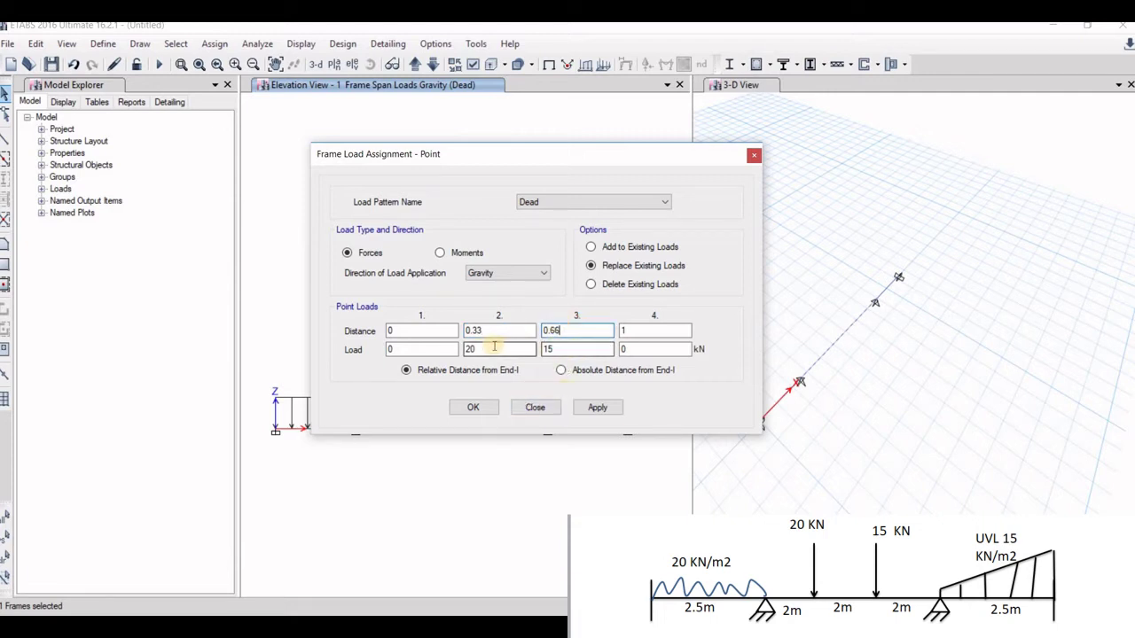
left_click(569, 348)
left_click(586, 407)
left_click(473, 407)
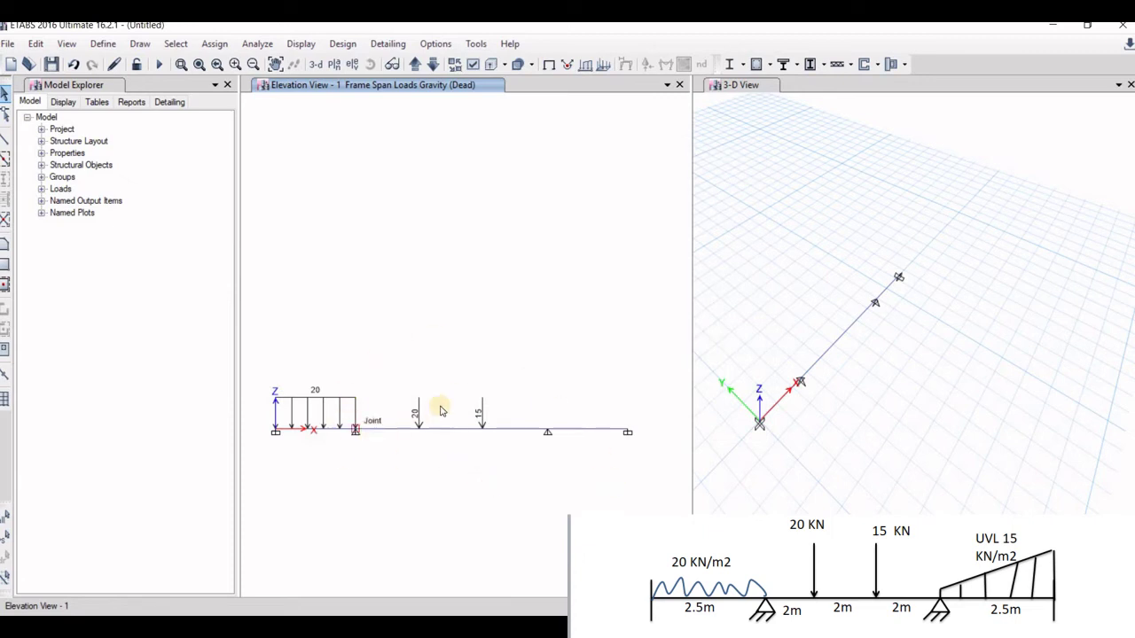
Apply a trapezoidal Dead load of 0, 3.25, 11.25 and 15 kN/m to the right span
left_click(595, 433)
left_click(215, 43)
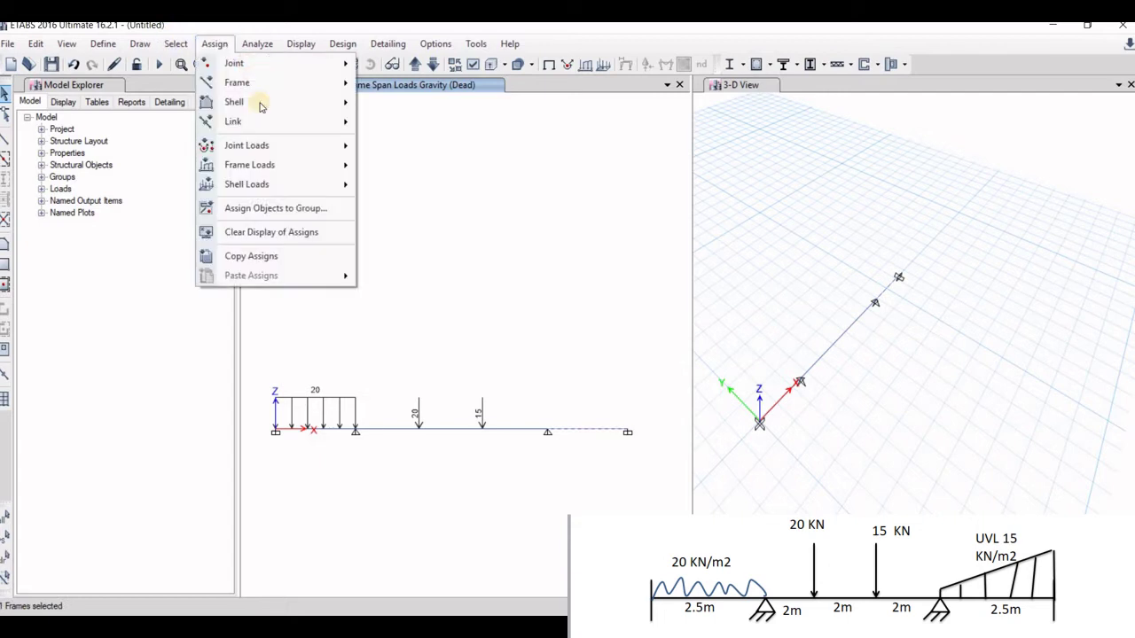
mouse_move(271, 171)
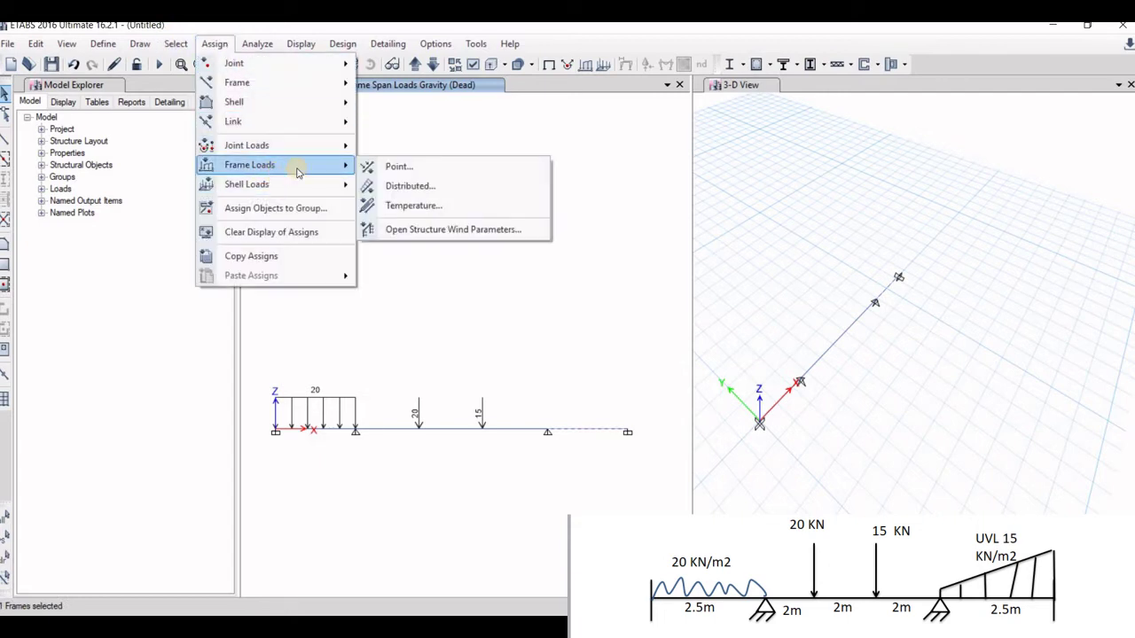
left_click(391, 188)
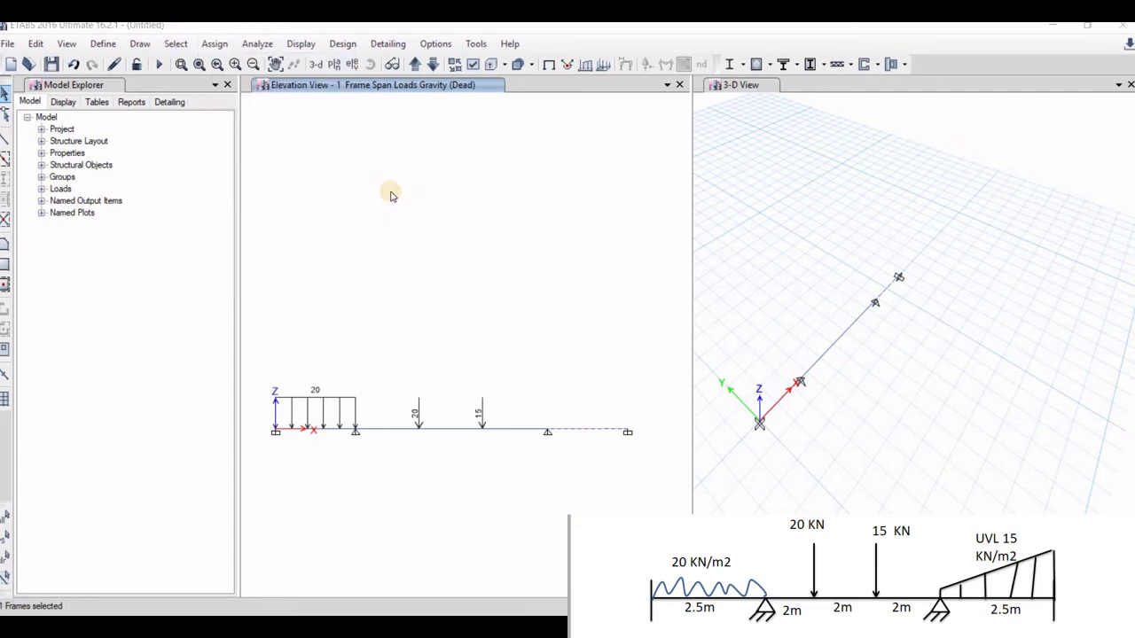
left_click_drag(745, 129, 495, 86)
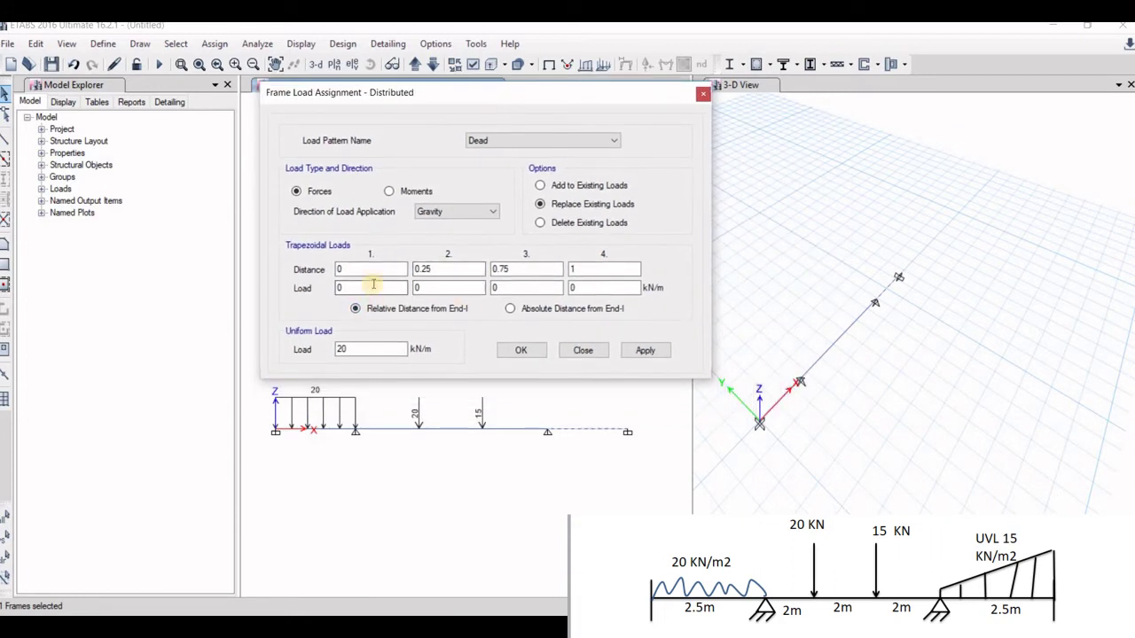
left_click(586, 288)
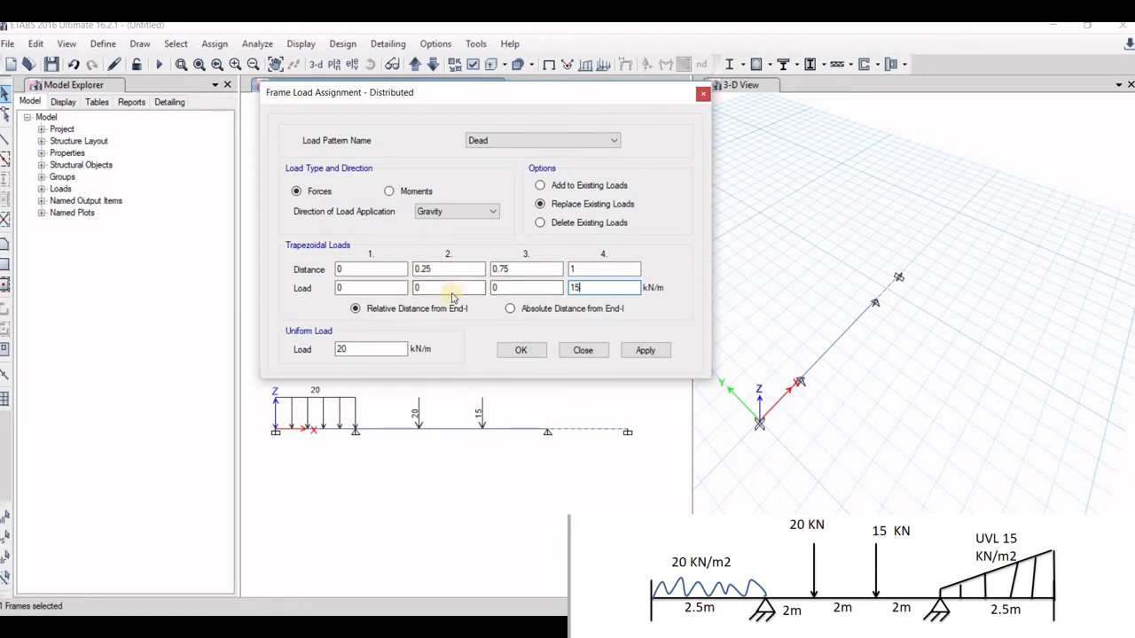
left_click(517, 288)
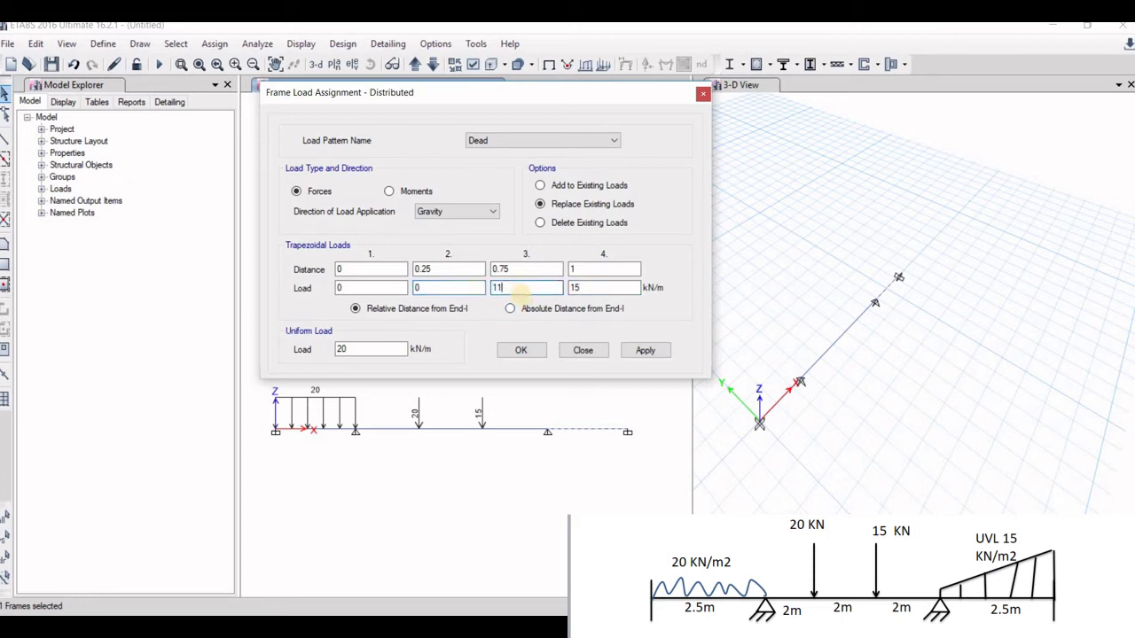
type("11.25")
left_click(465, 288)
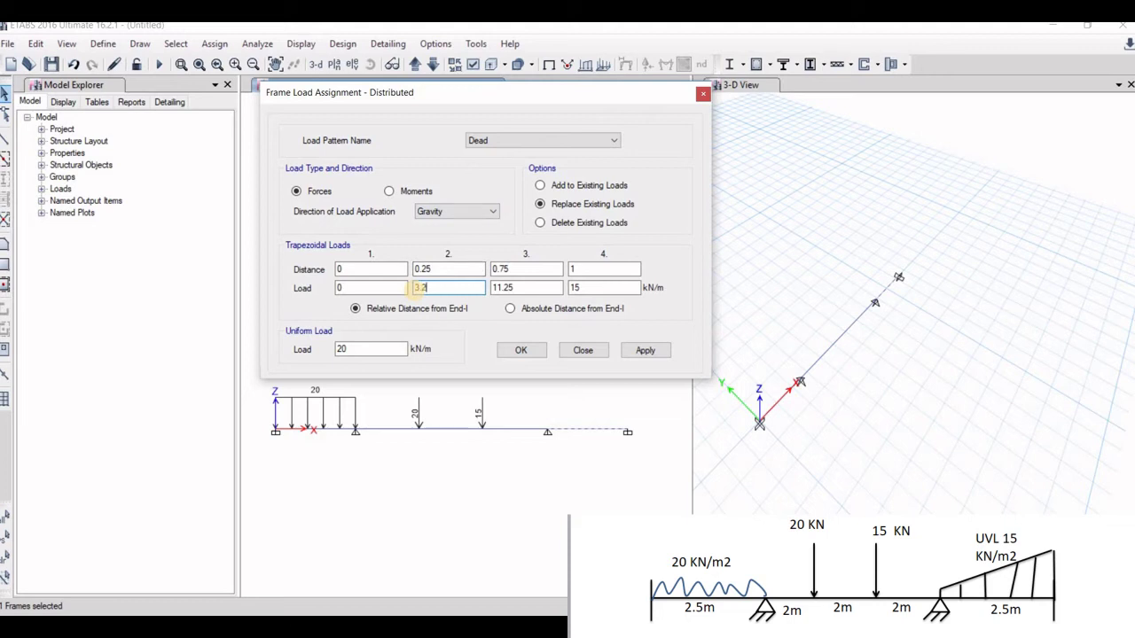
left_click(636, 352)
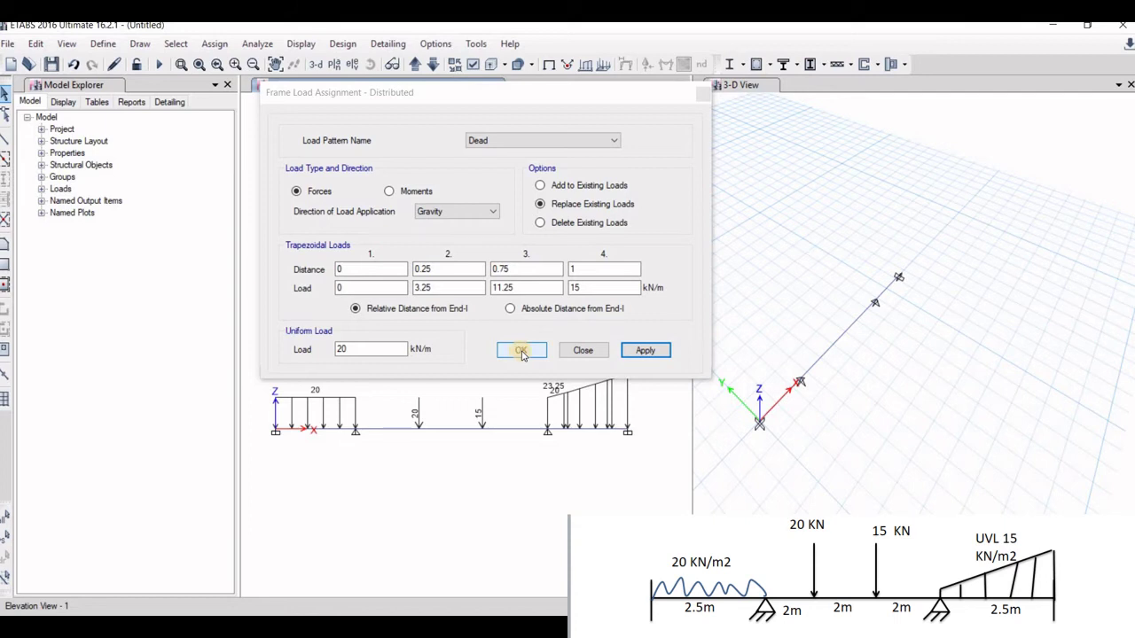
Set the right span's uniform load to 0 and reapply the distributed loads
double_click(368, 349)
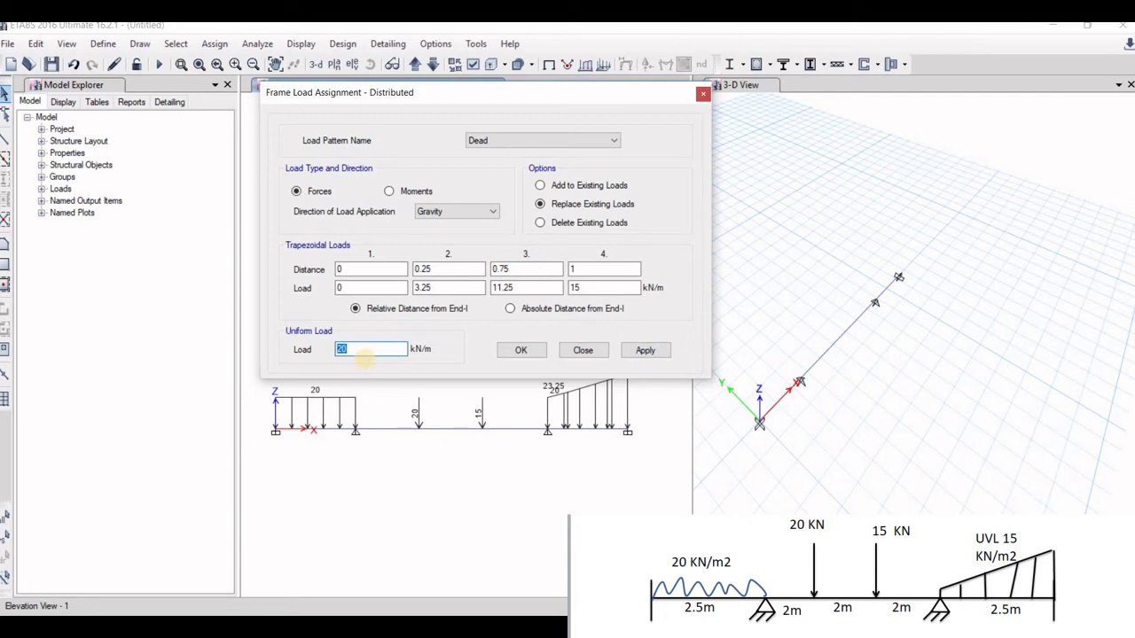
type("0")
left_click(645, 352)
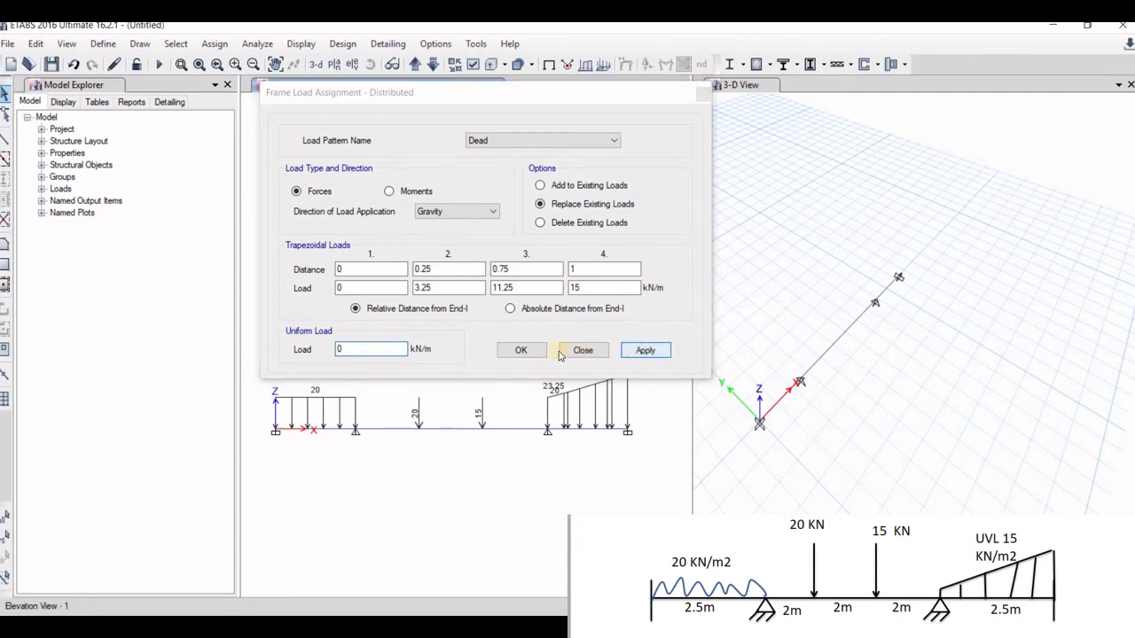
left_click(510, 351)
left_click(671, 373)
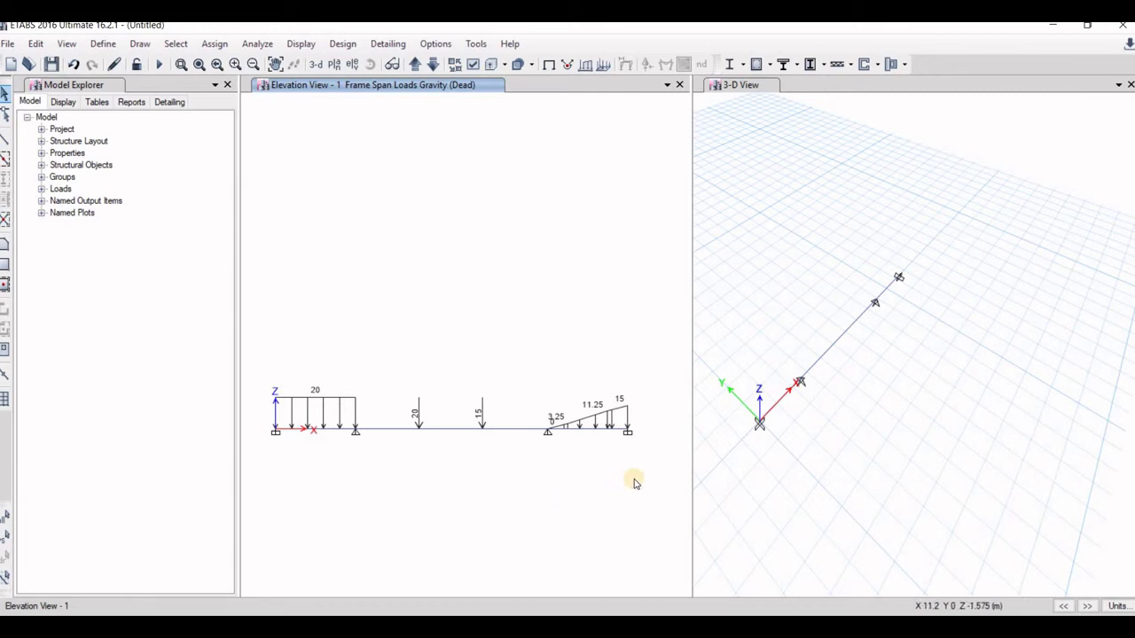
Run Check Model on the loaded beam and confirm no warnings are reported
left_click(259, 44)
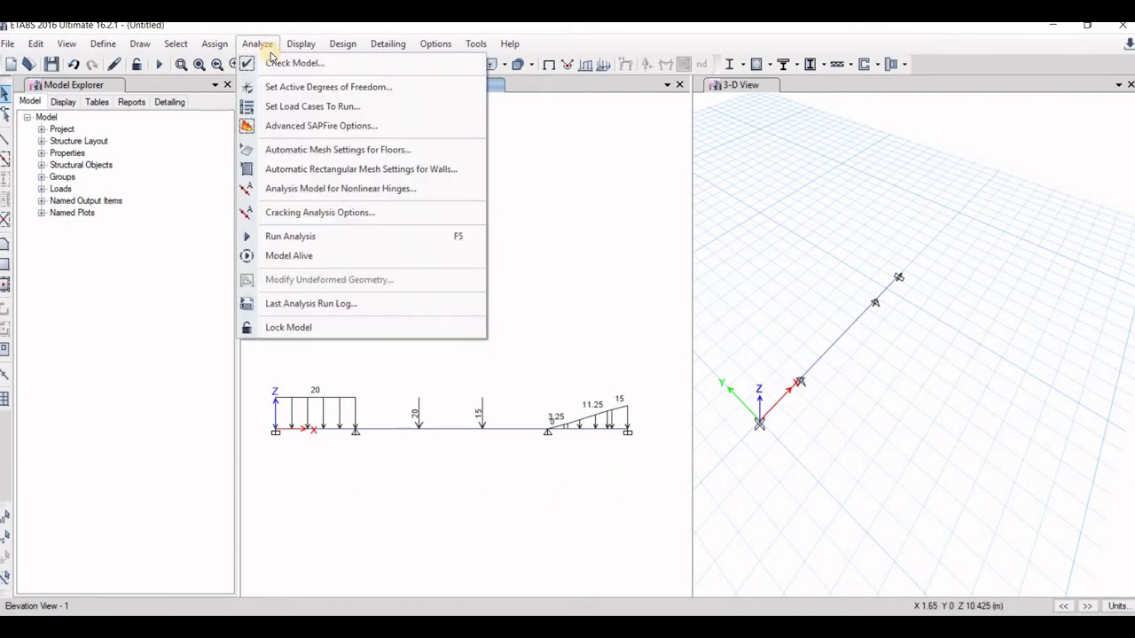
left_click(274, 62)
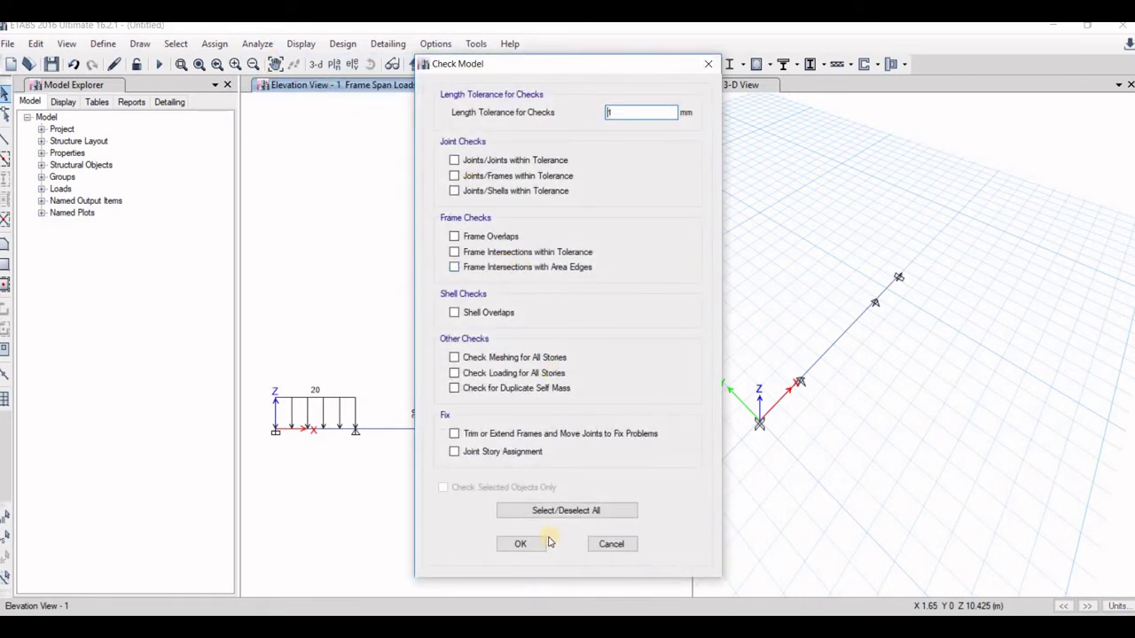
left_click(521, 543)
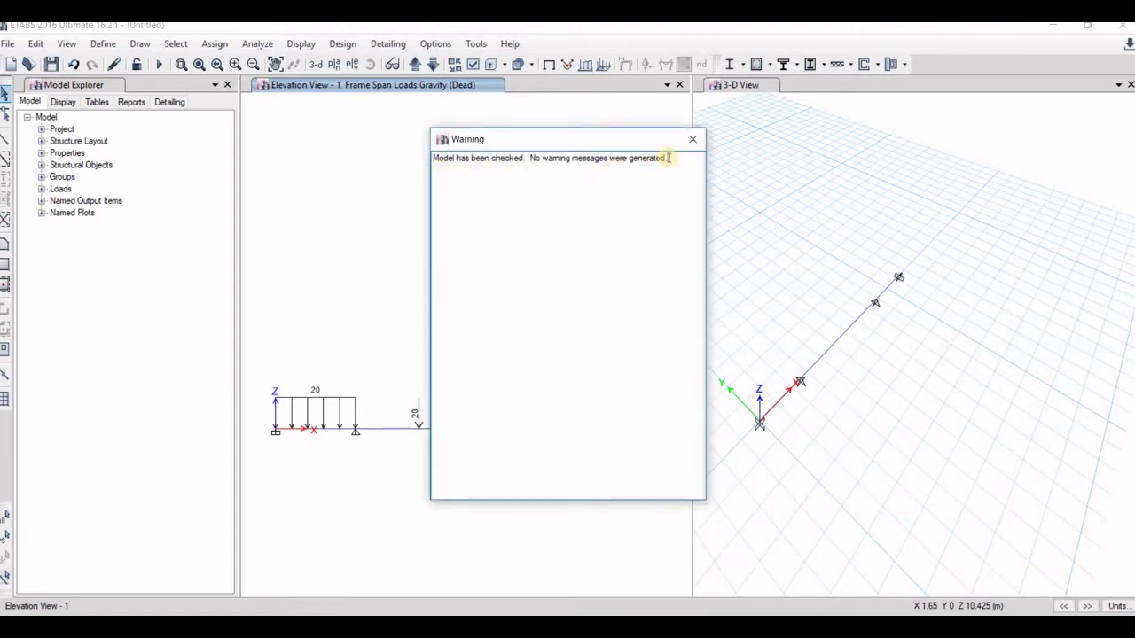
left_click(691, 140)
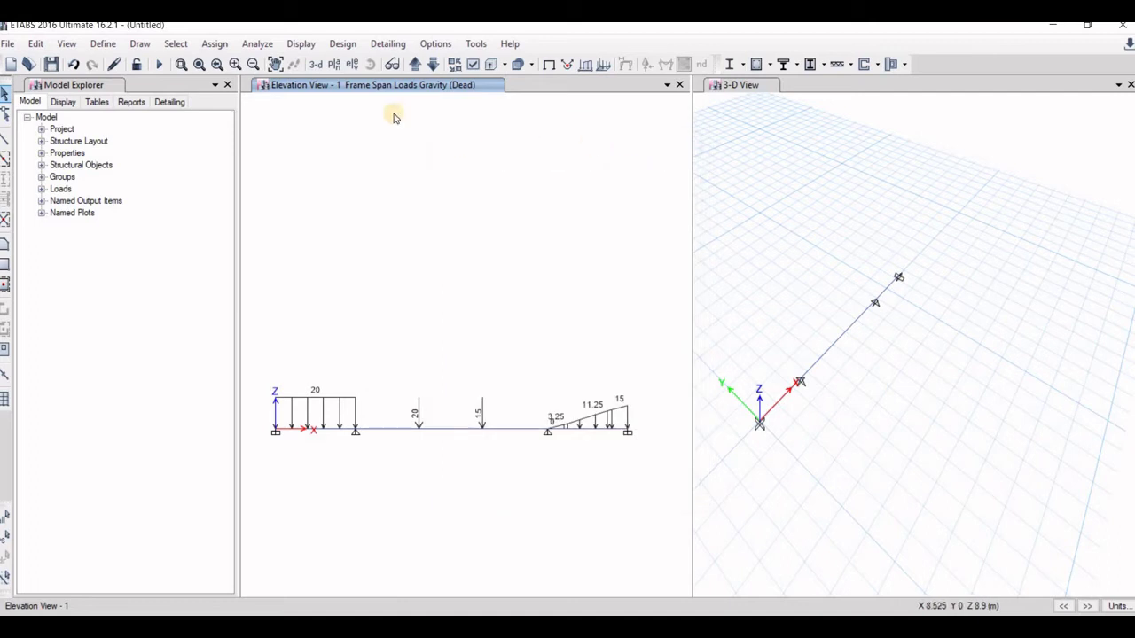
left_click(269, 47)
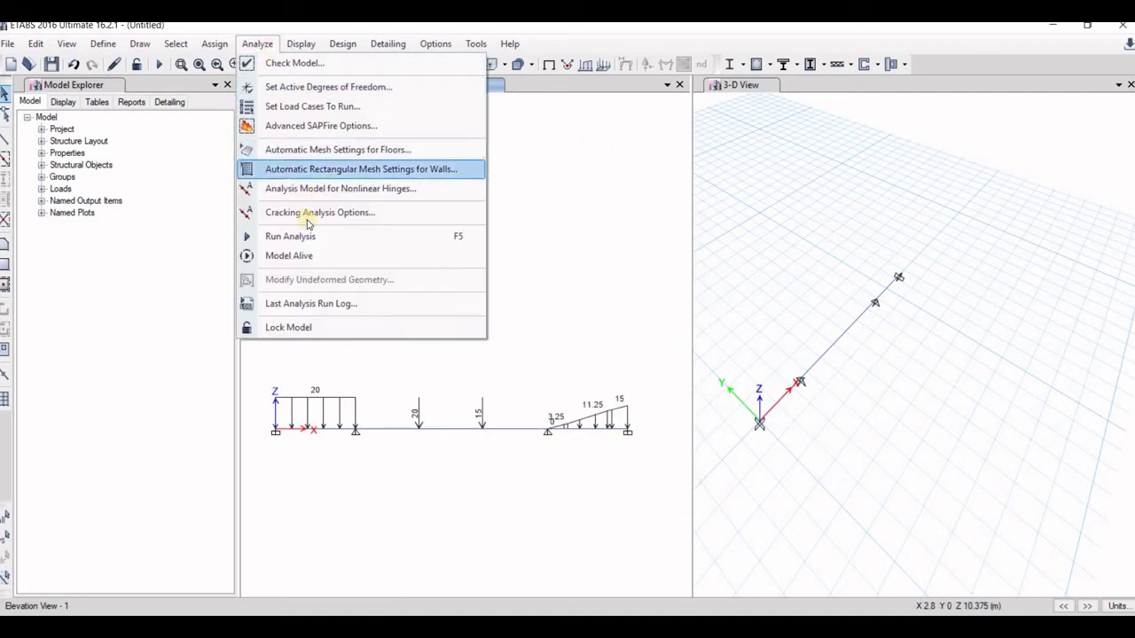
Start the analysis, saving the model as 'Continuous beam' when prompted
left_click(302, 247)
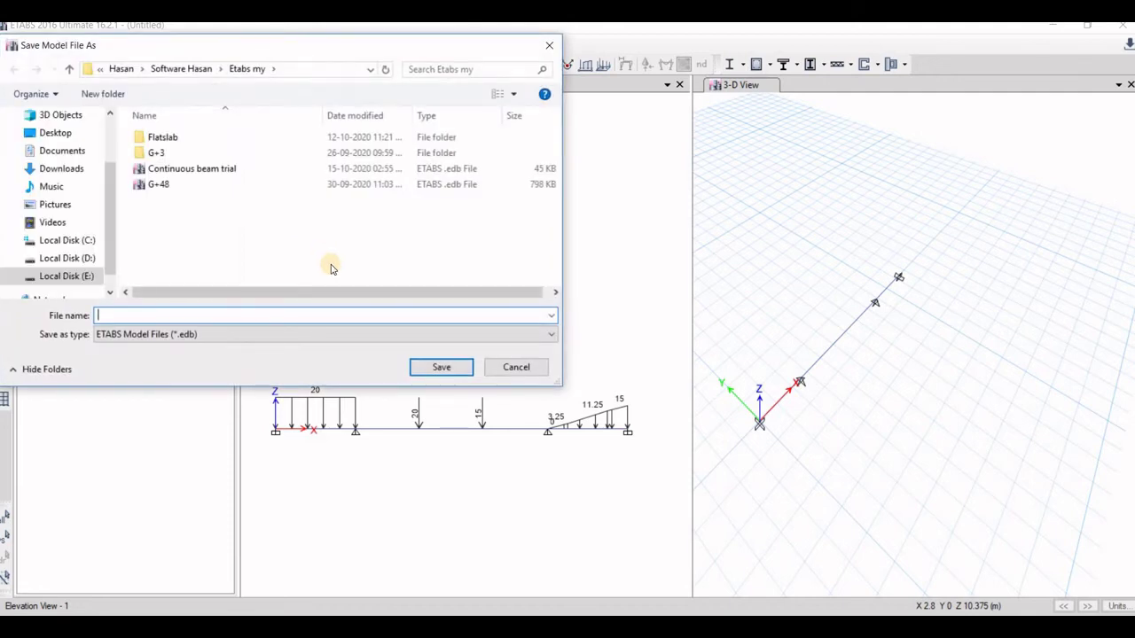
type("Continuous beam")
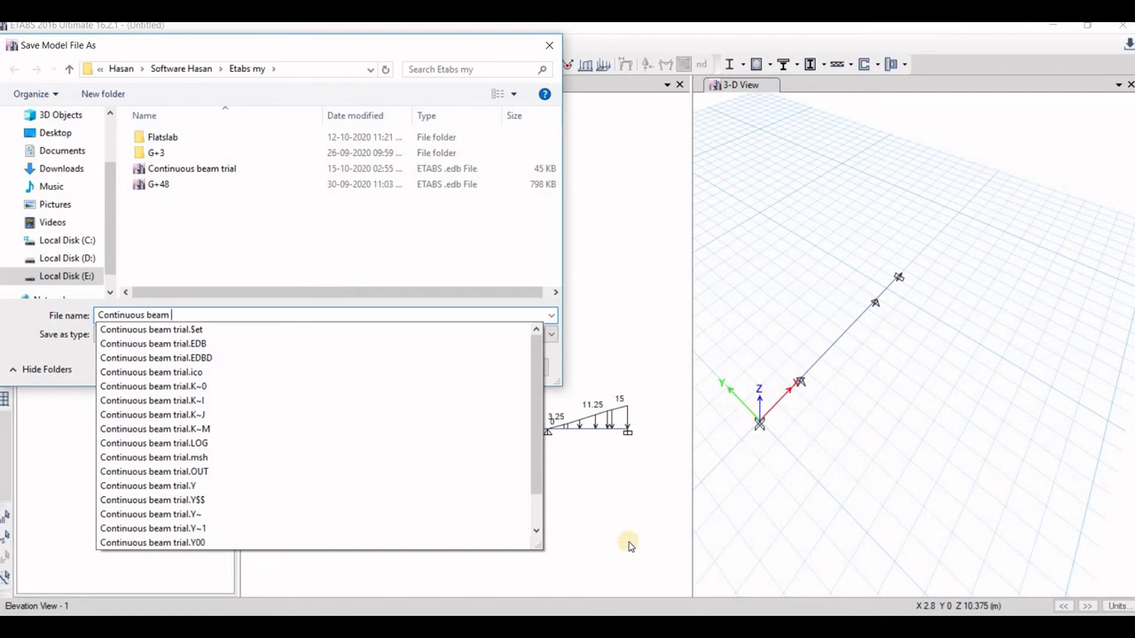
left_click(598, 489)
left_click(446, 360)
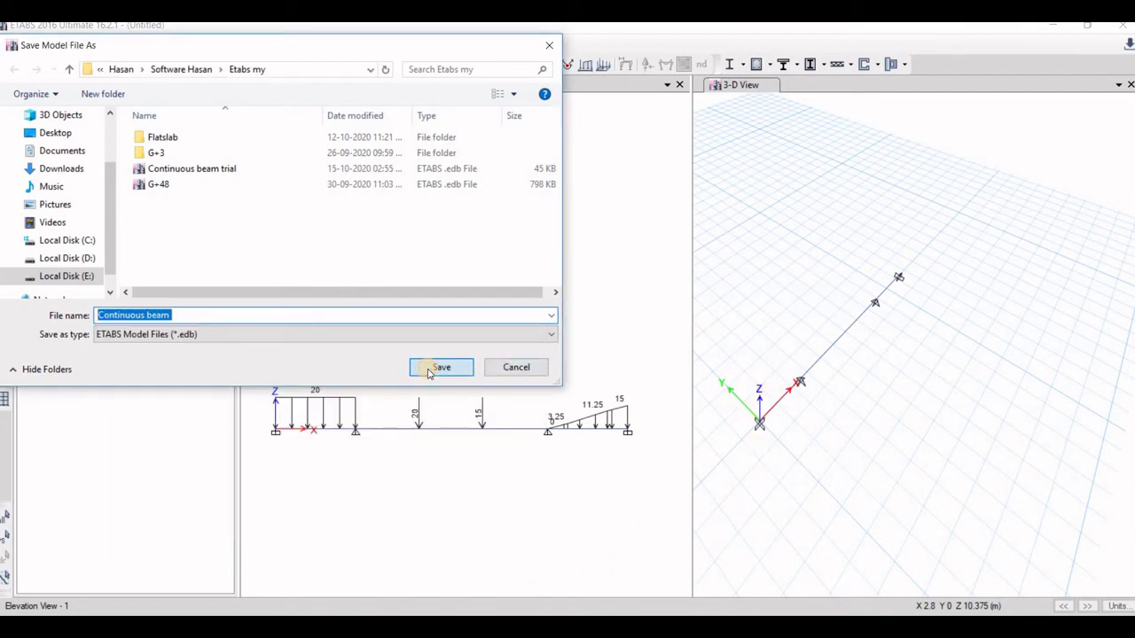
left_click(457, 369)
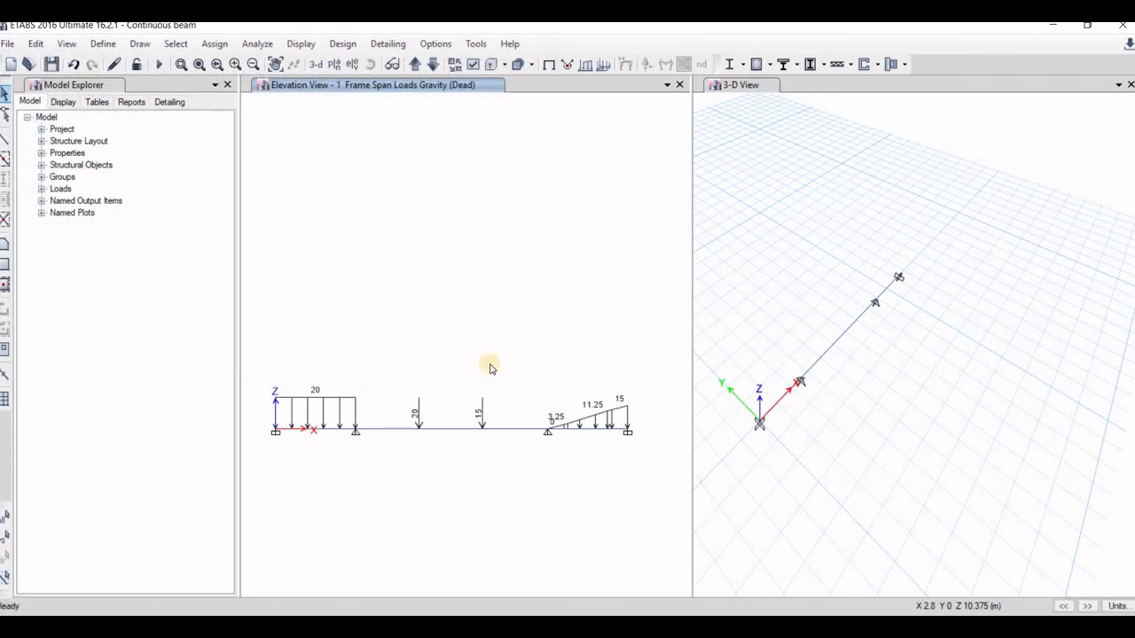
Run the analysis and display the Dead-load deformed shape, sagging most at mid-span
key("F5")
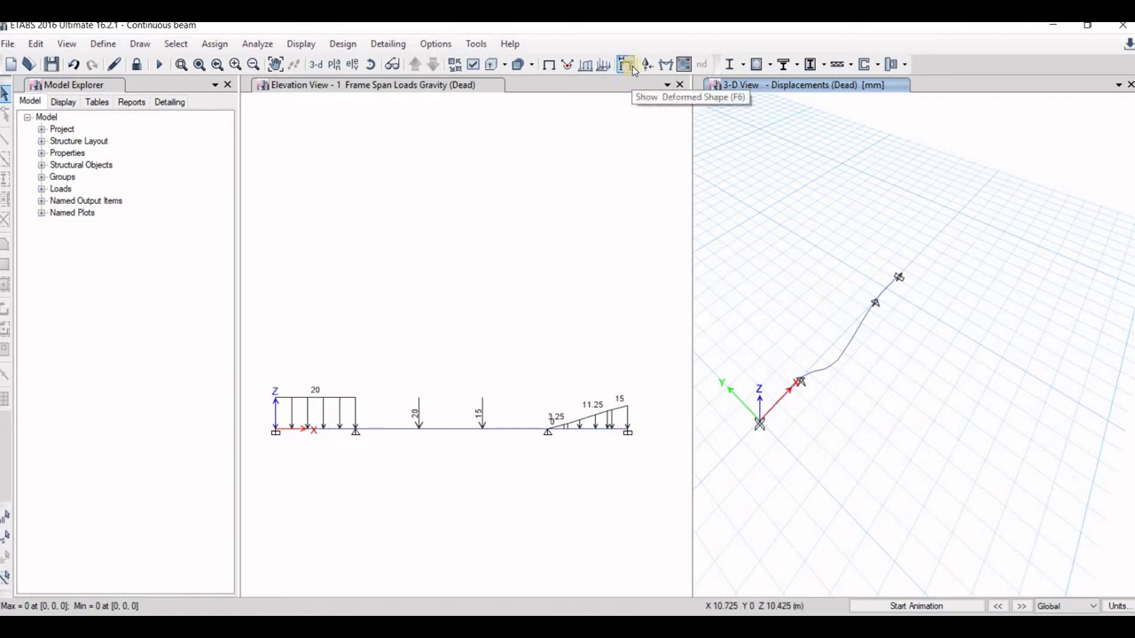
left_click(629, 67)
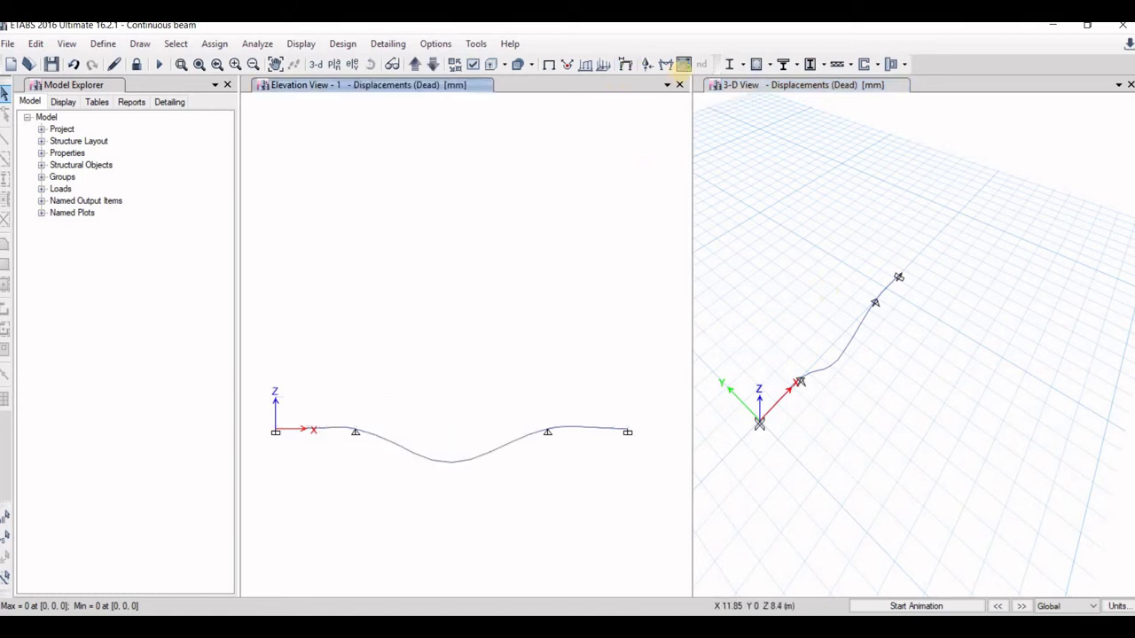
Draw the Dead-load Moment 3-3 diagram with values shown, peaking at 18.835 kN-m
left_click(665, 69)
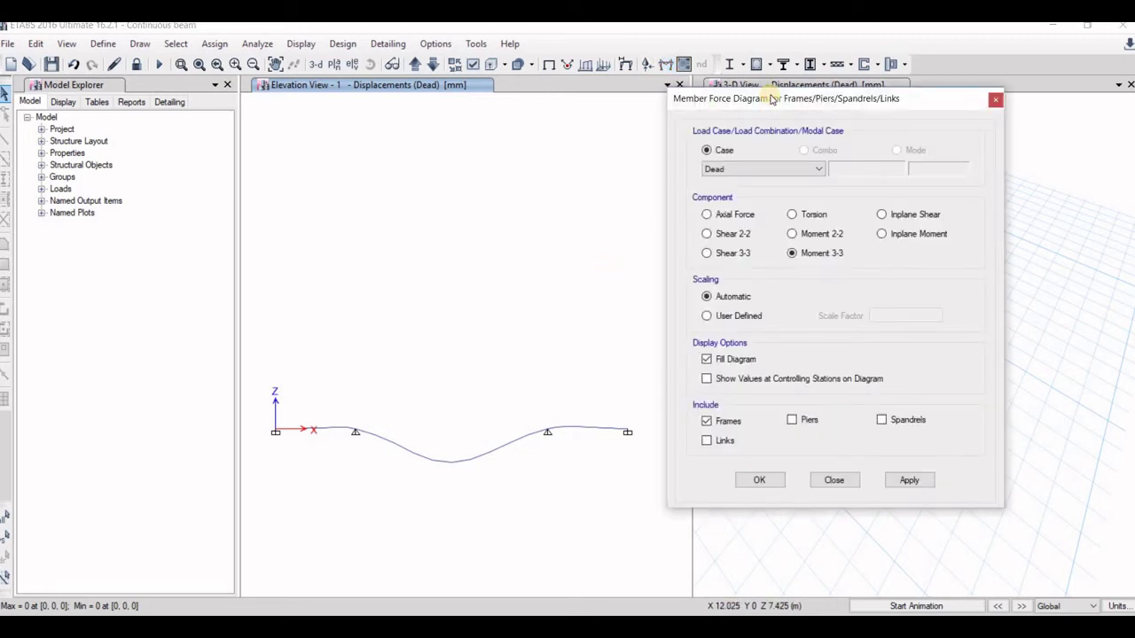
left_click_drag(772, 100, 792, 65)
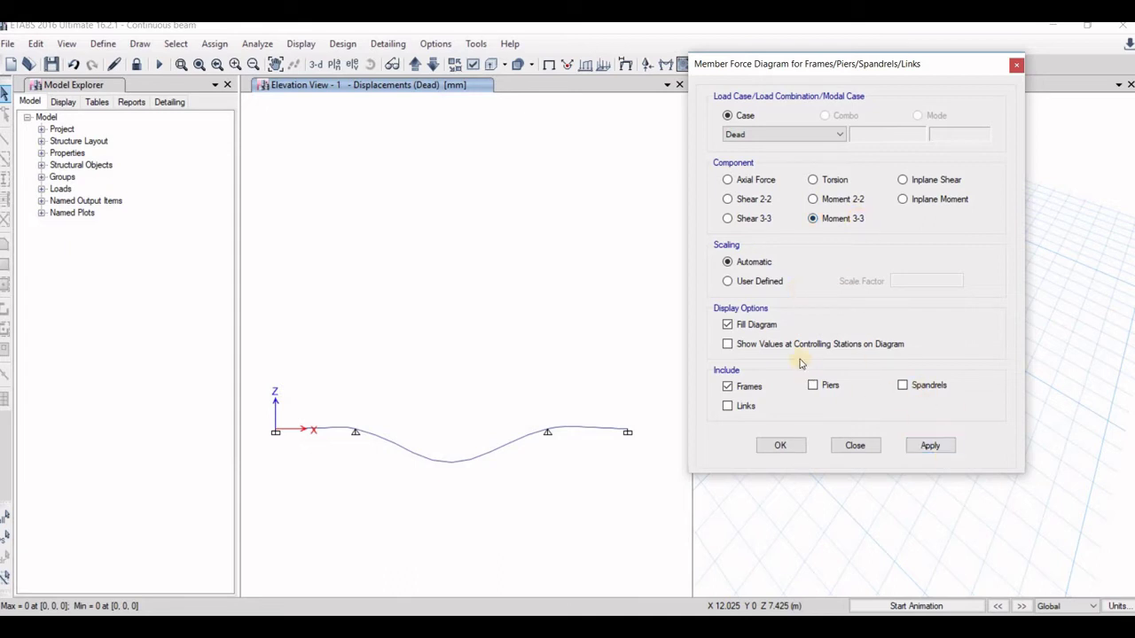
left_click(744, 346)
left_click(929, 446)
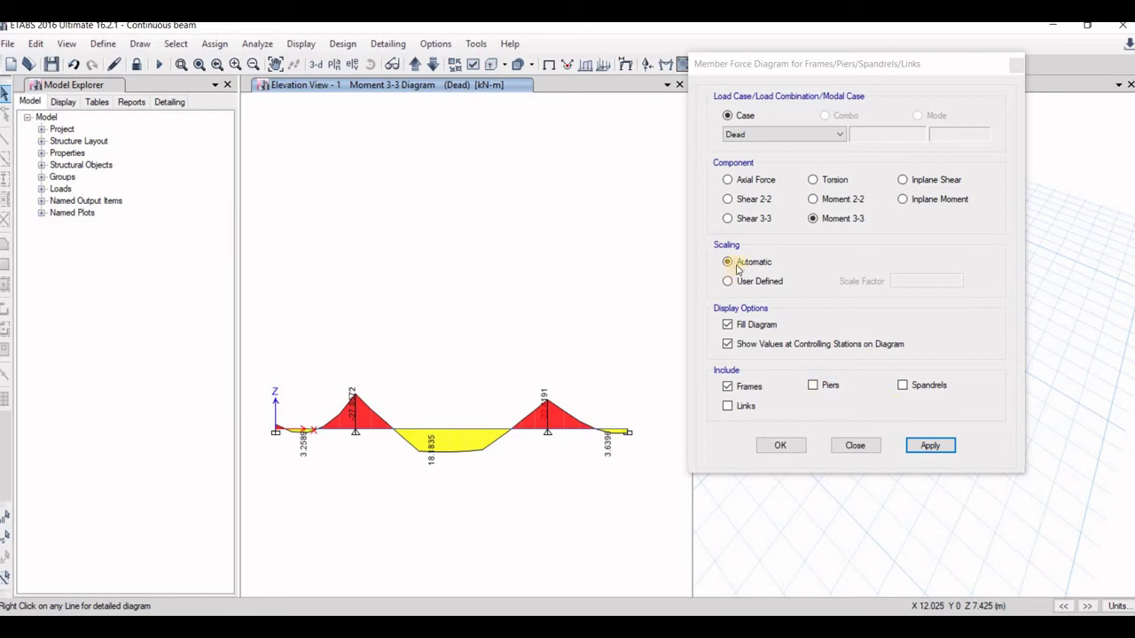
left_click(755, 200)
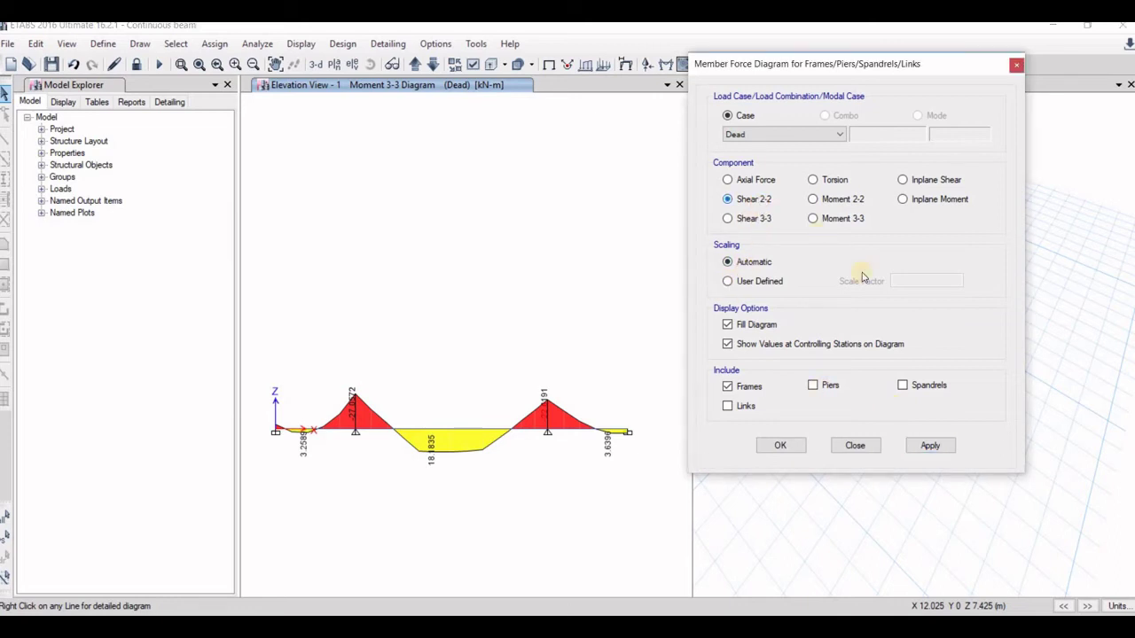
Draw the Dead-load Shear 2-2 diagram at user scale factor 0.05, peaking at 36.5941 kN
left_click(931, 446)
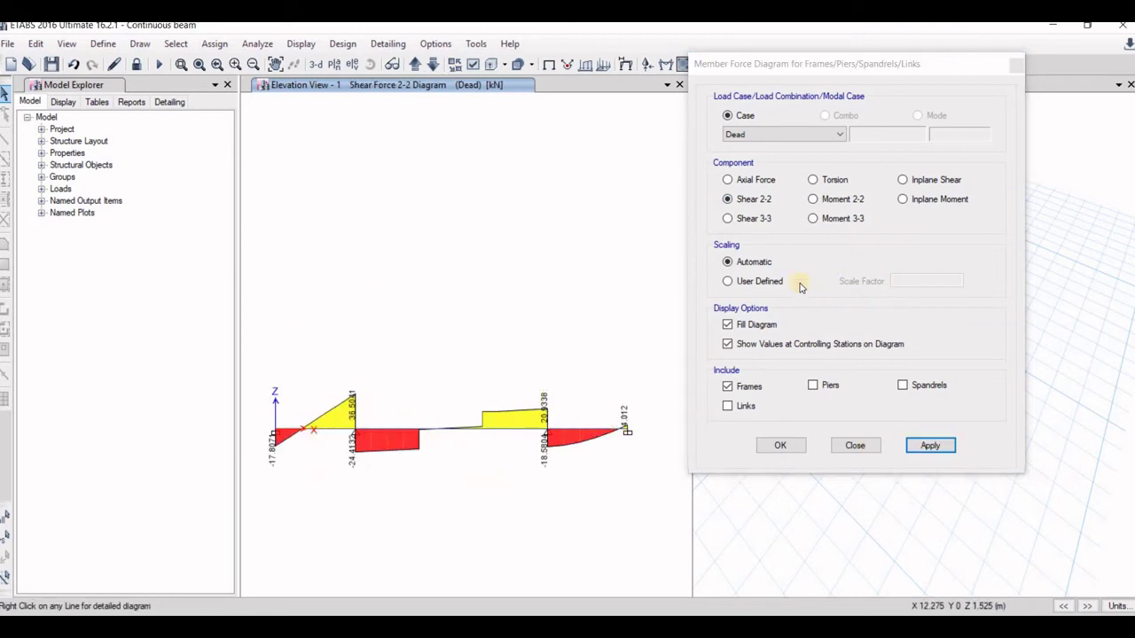
left_click(760, 281)
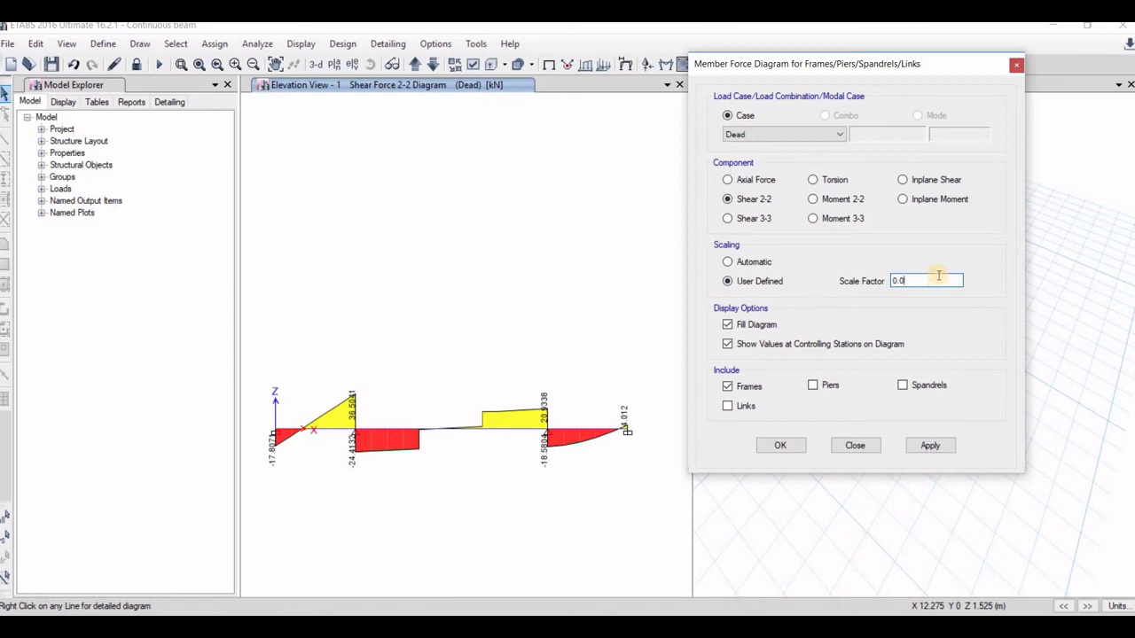
left_click(929, 445)
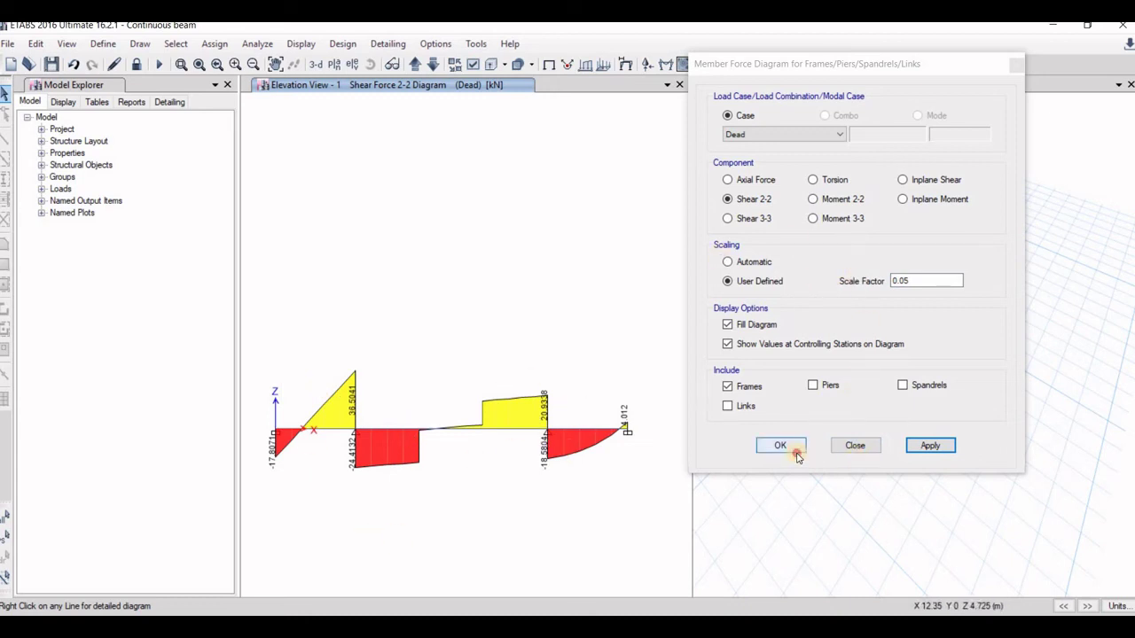
left_click(729, 388)
left_click(780, 448)
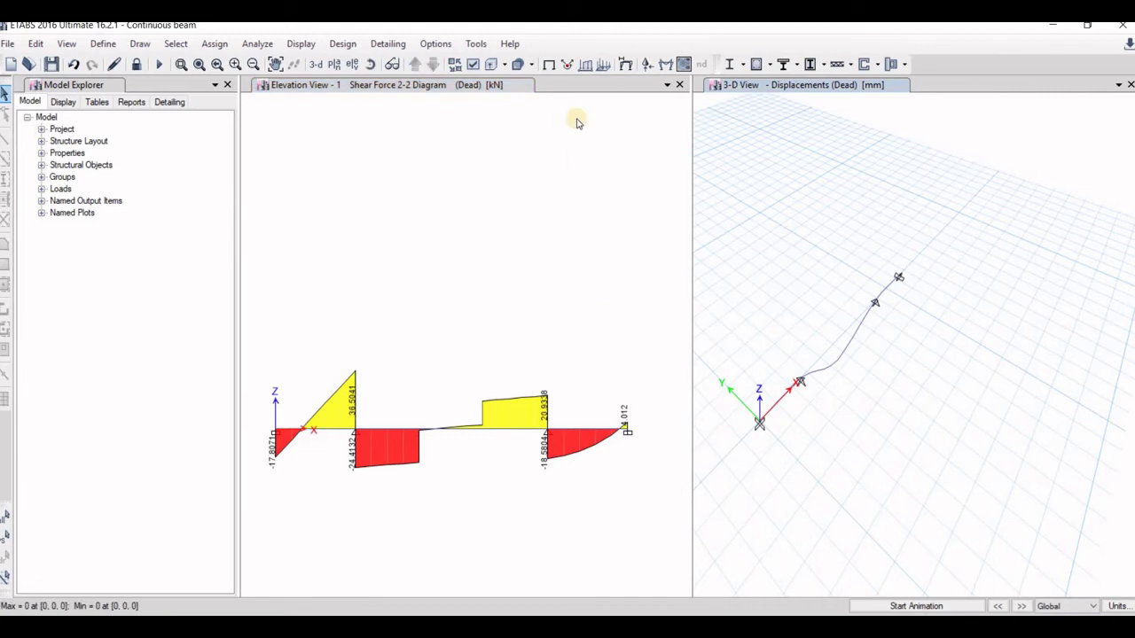
left_click(435, 49)
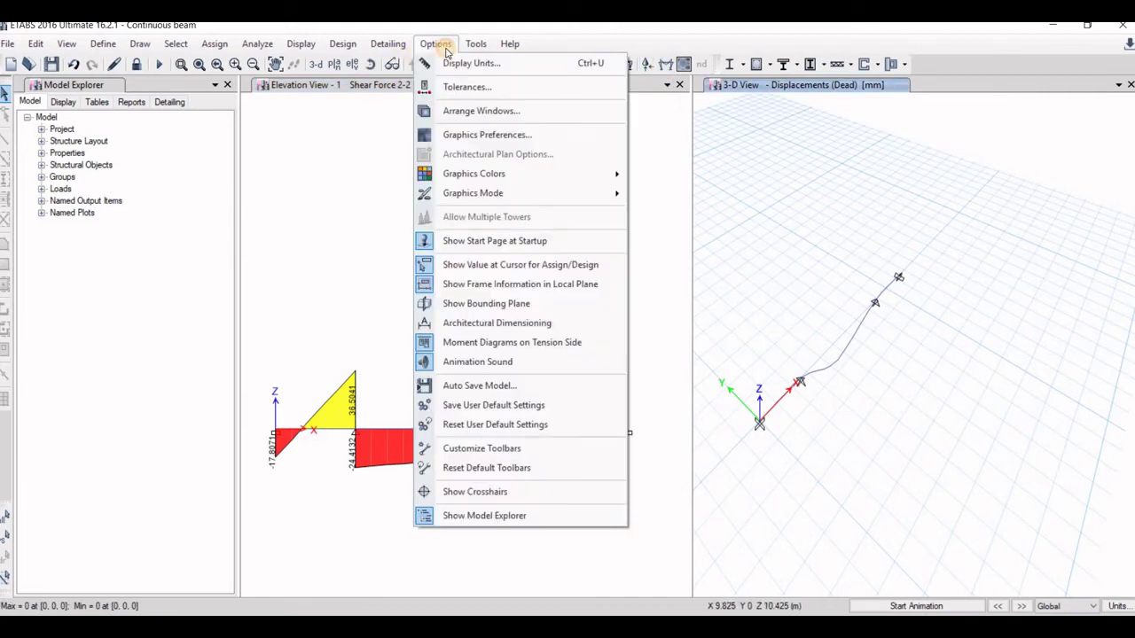
Switch the elevation back to the plain undeformed beam
left_click(68, 44)
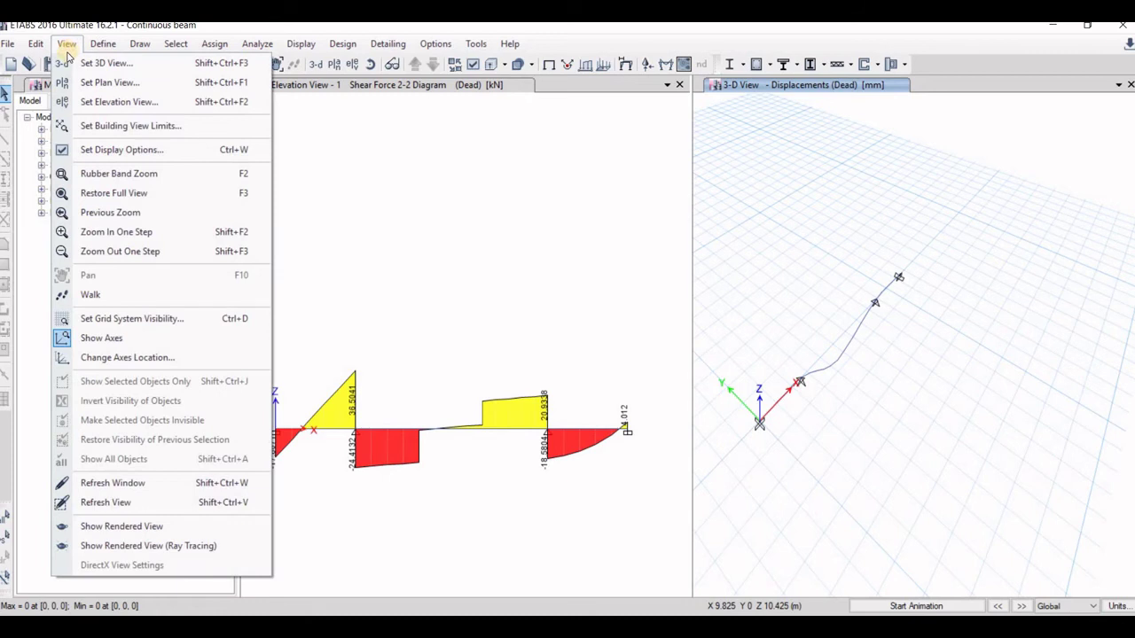
left_click(485, 43)
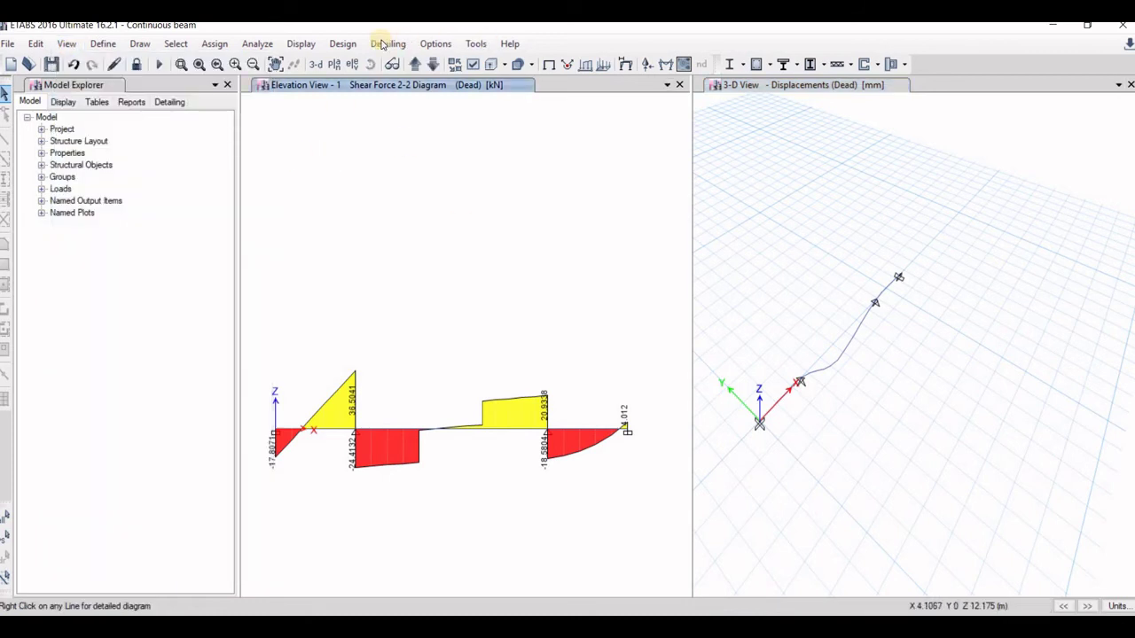
left_click(302, 45)
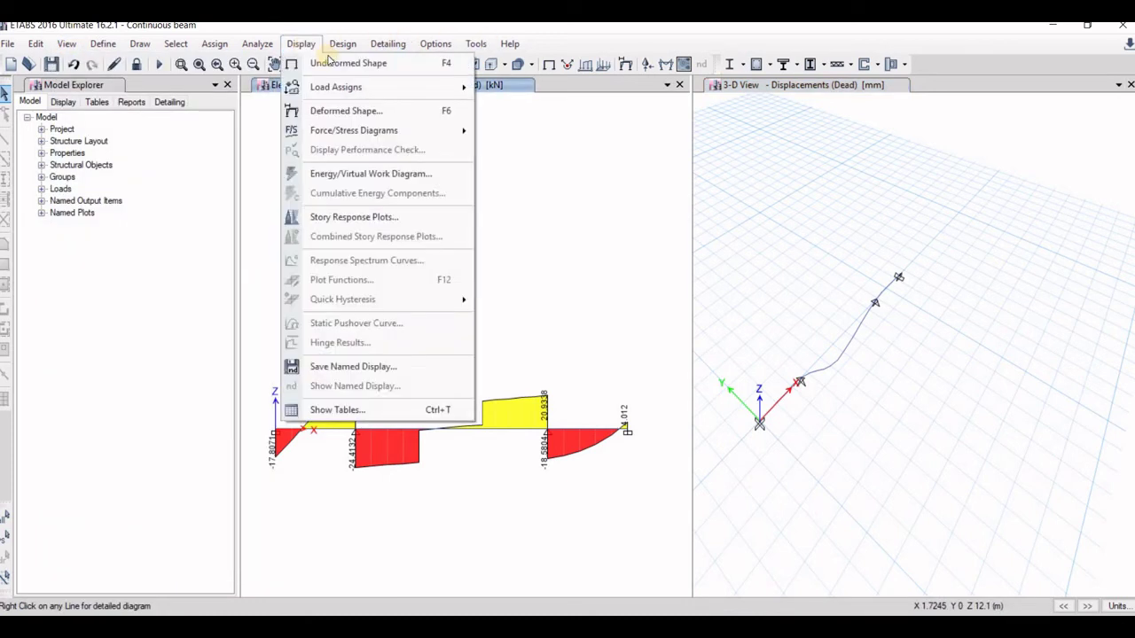
left_click(355, 62)
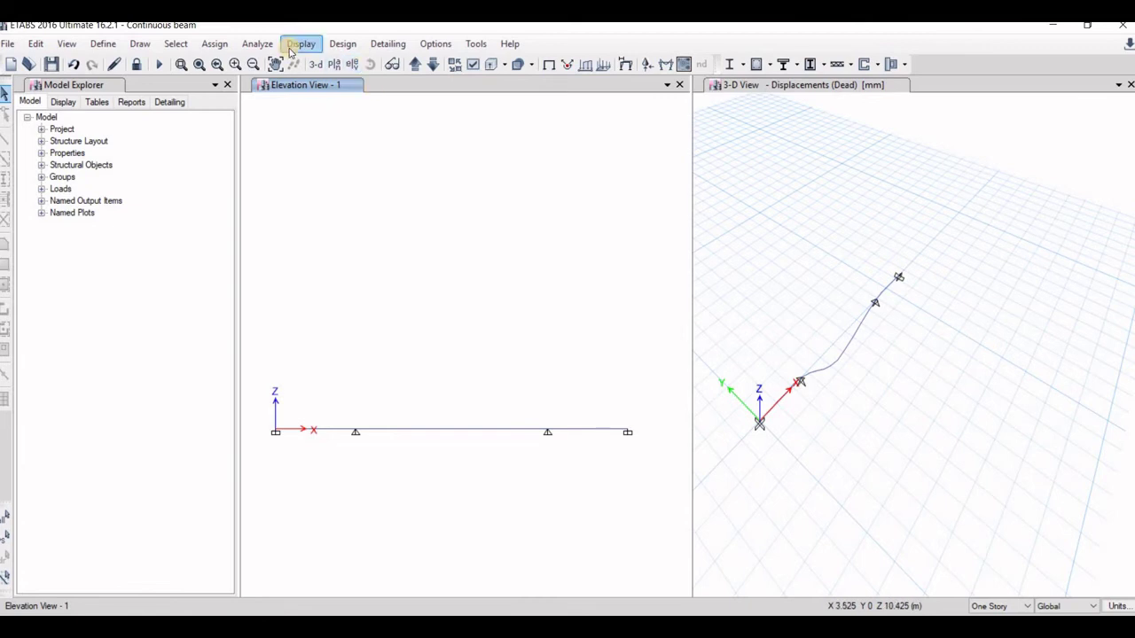
Accept the concrete frame Rebar Selection Rules for Beams without changes
left_click(337, 45)
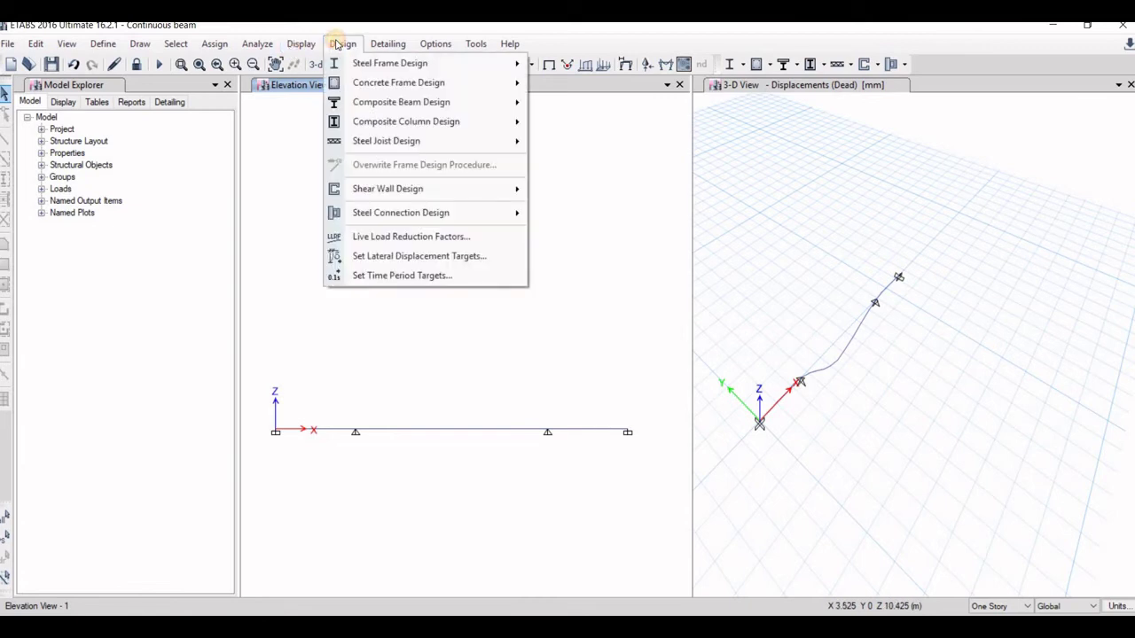
mouse_move(432, 83)
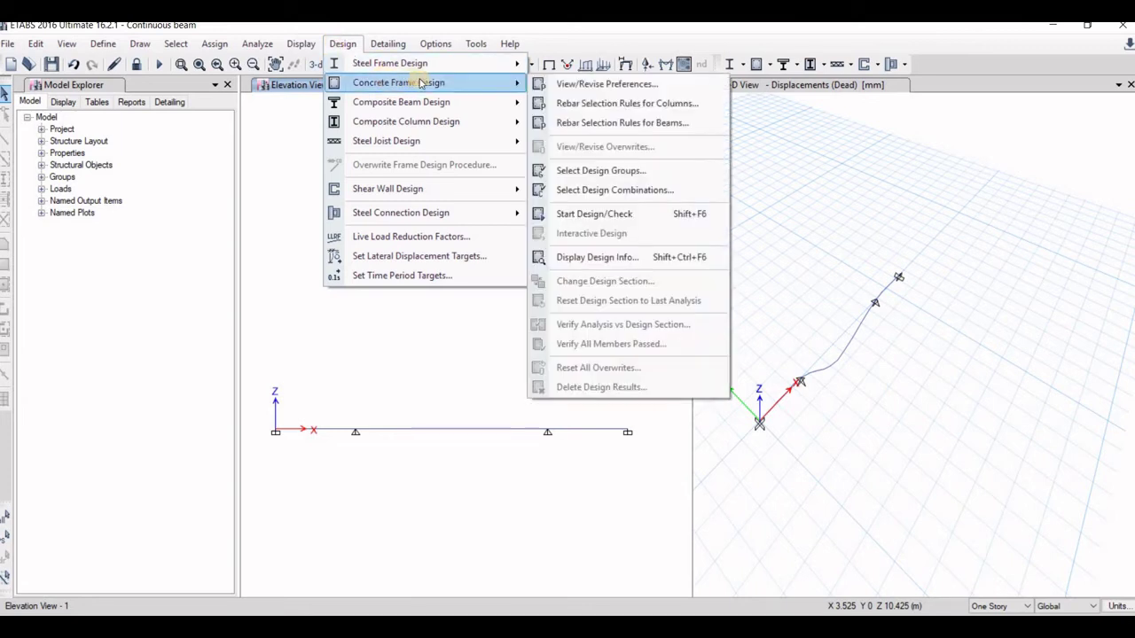
left_click(590, 124)
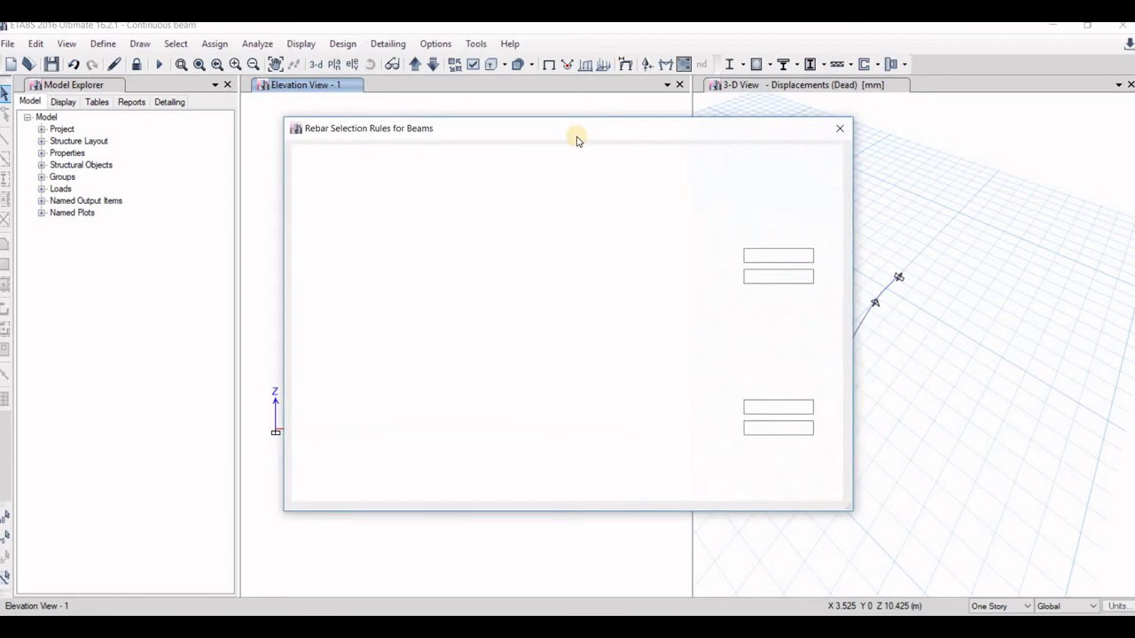
left_click_drag(577, 141, 553, 126)
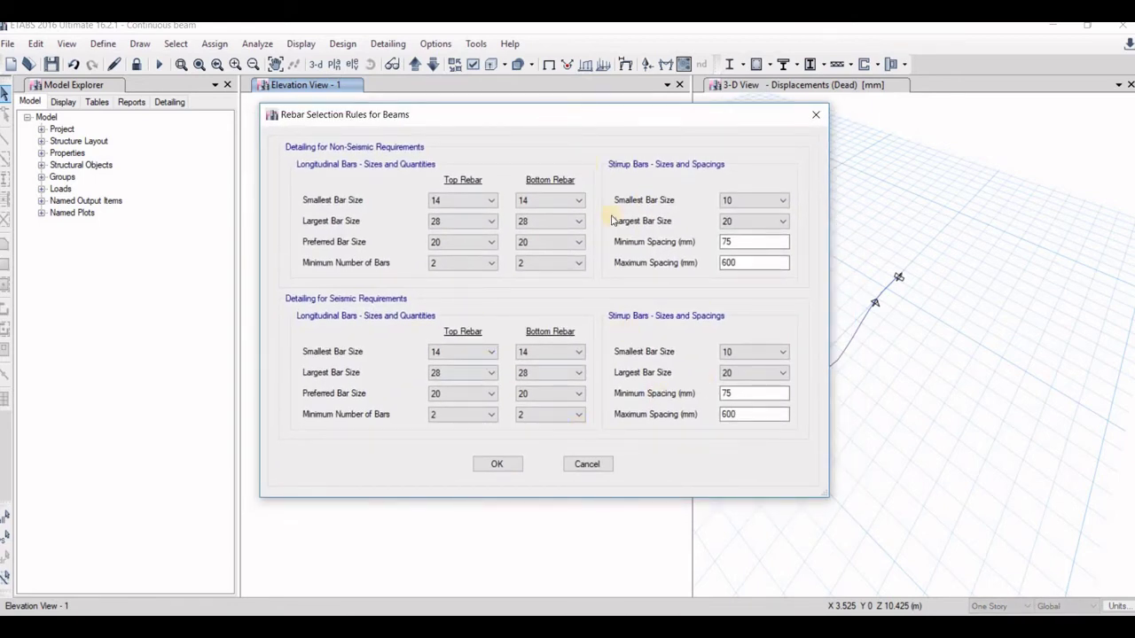
left_click(497, 464)
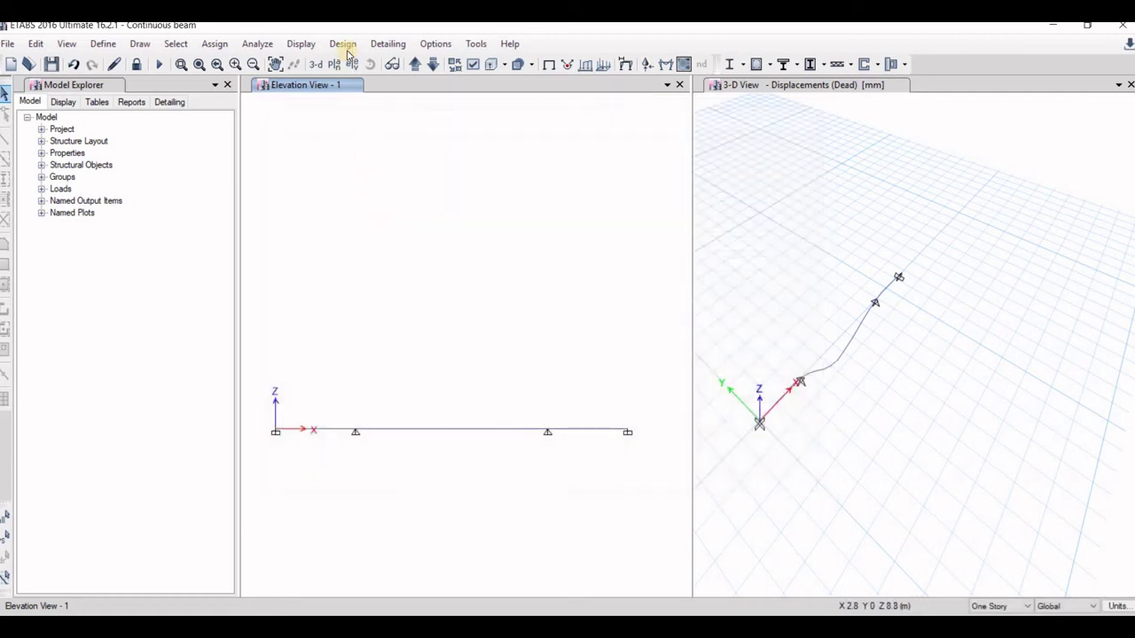
Run the concrete frame design check, then generate detailing with the Story1 floor framing plan
left_click(344, 44)
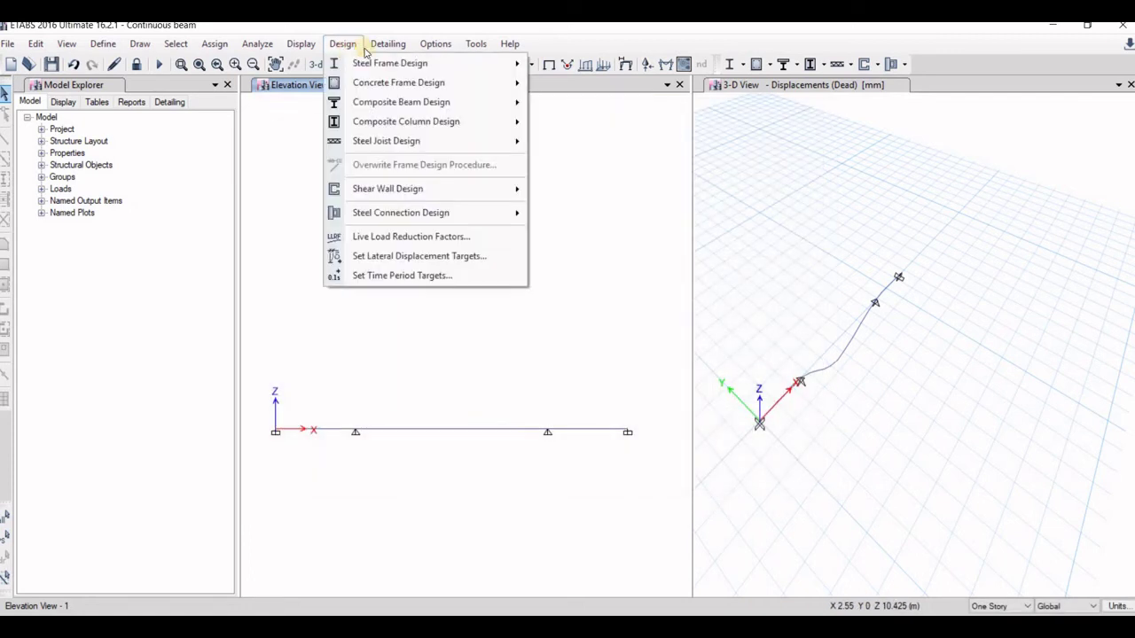
mouse_move(410, 89)
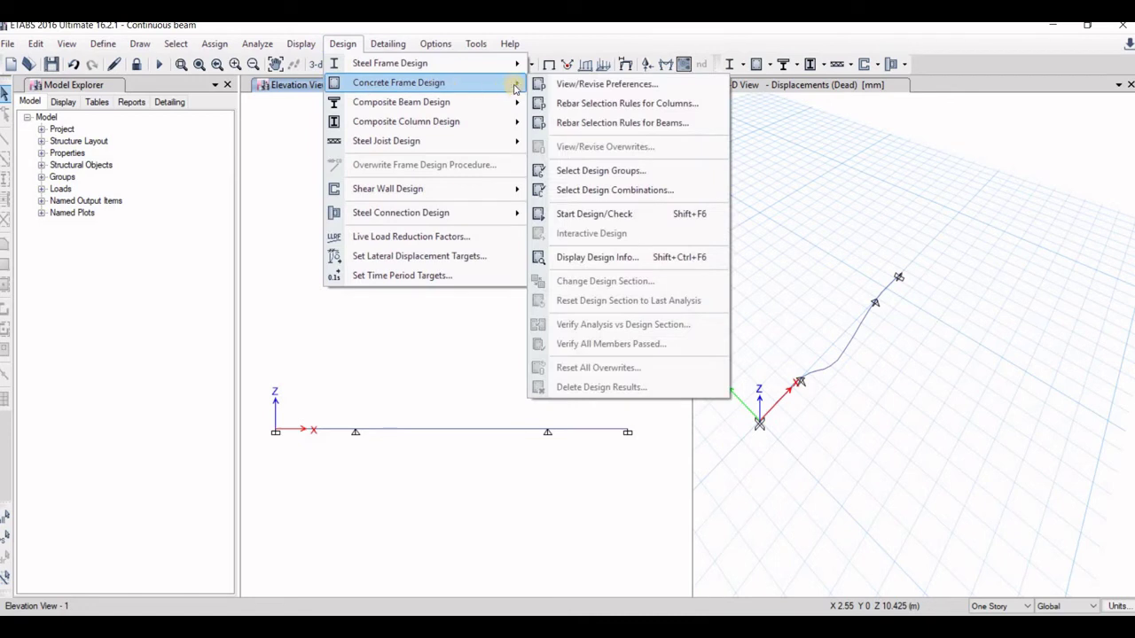
left_click(620, 216)
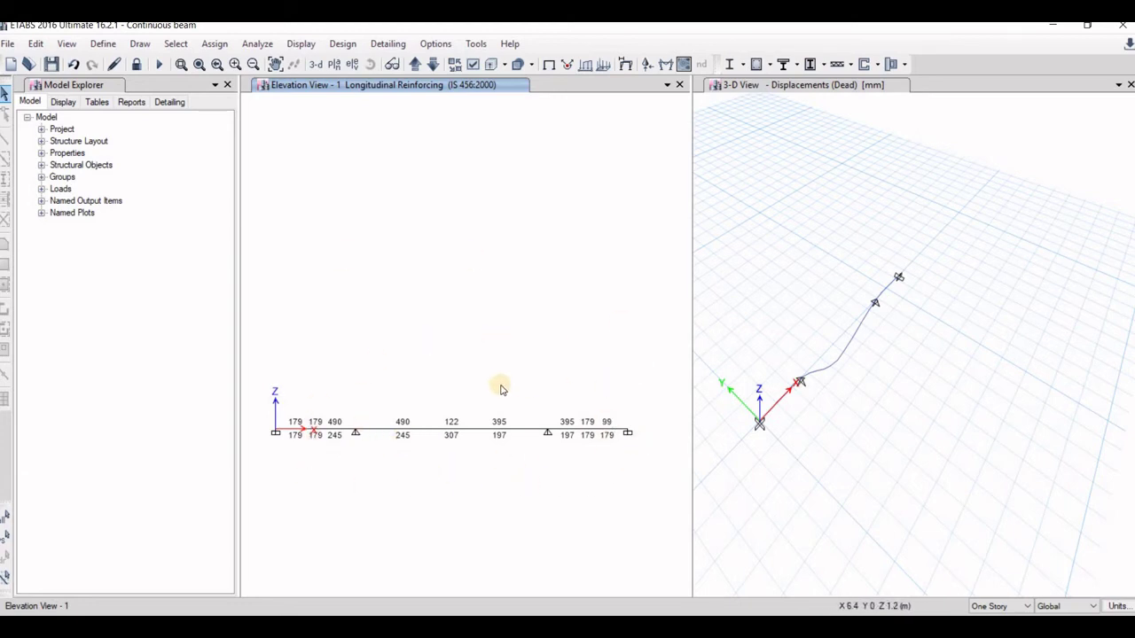
left_click(393, 44)
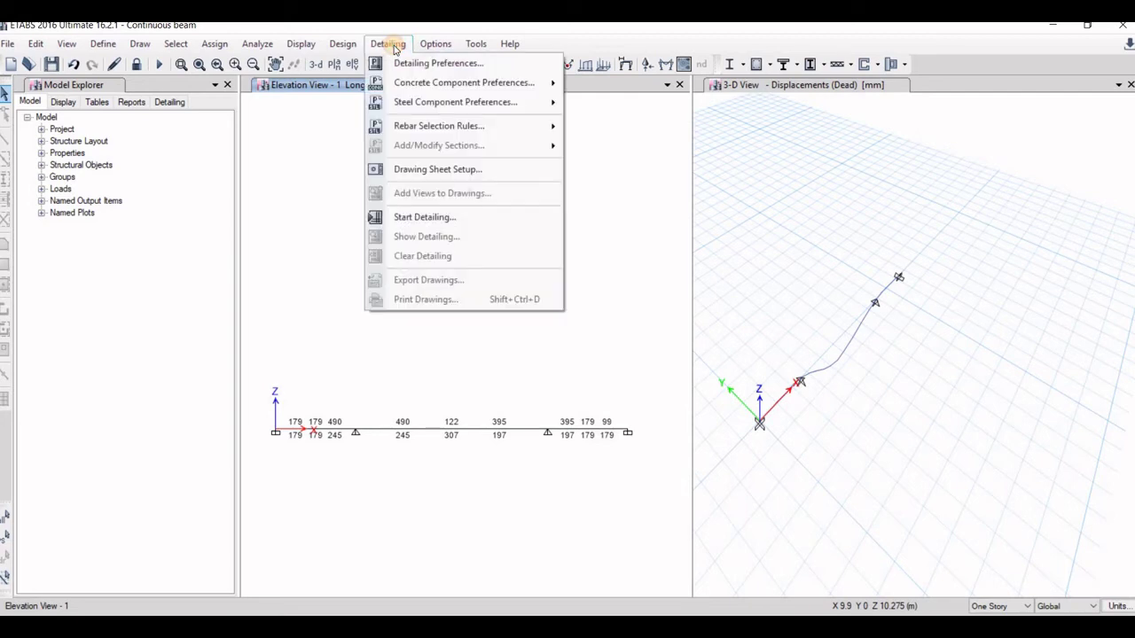
left_click(447, 214)
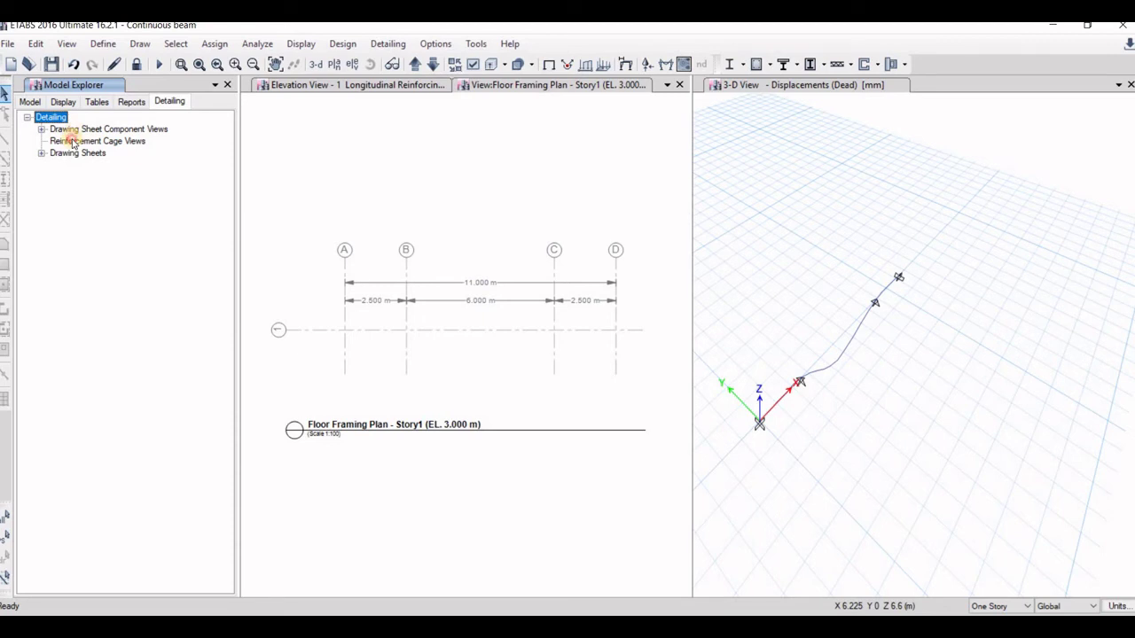
Open the Concrete Beam Rebar Table (Seismic) from Beam Details > Concrete Beams > Schedules and Tables
left_click(123, 147)
double_click(138, 128)
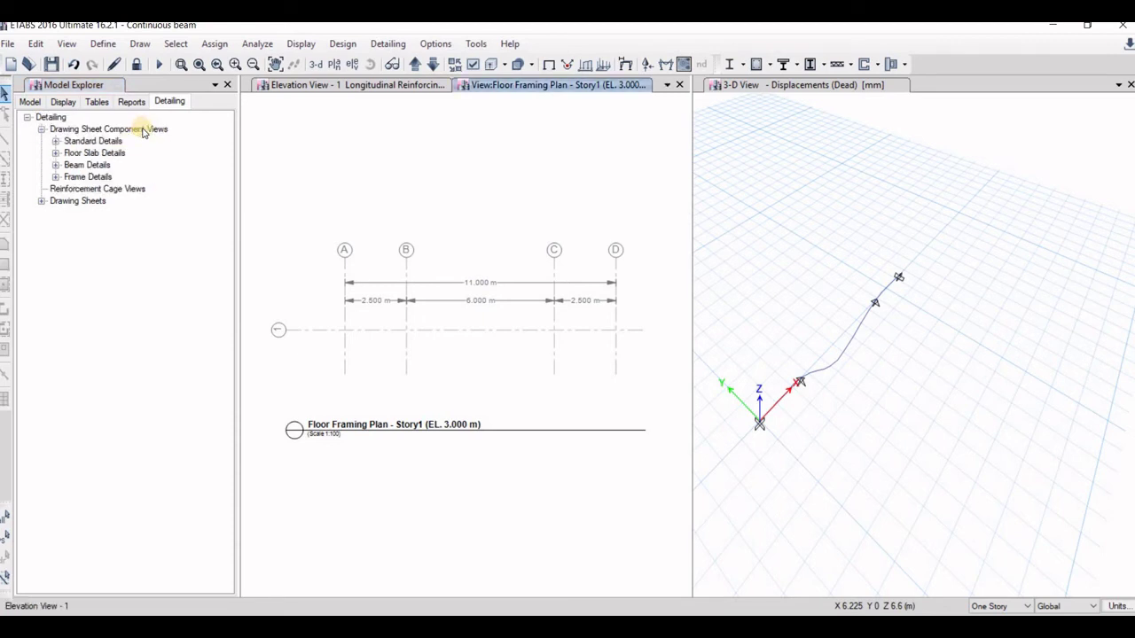
double_click(74, 165)
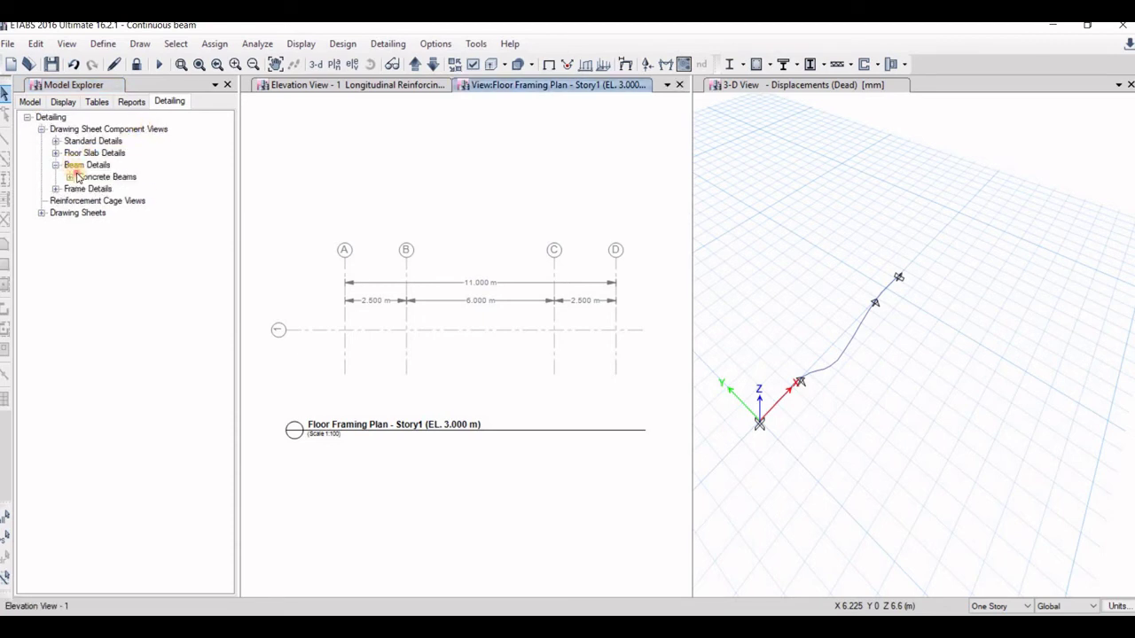
double_click(101, 176)
left_click(104, 187)
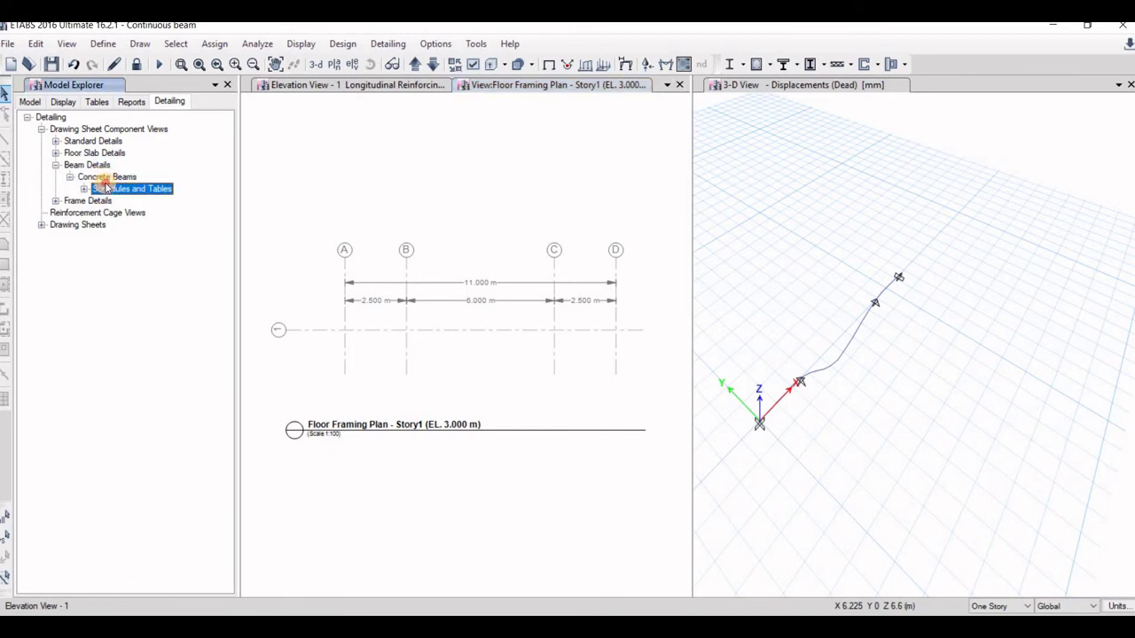
double_click(103, 185)
double_click(160, 201)
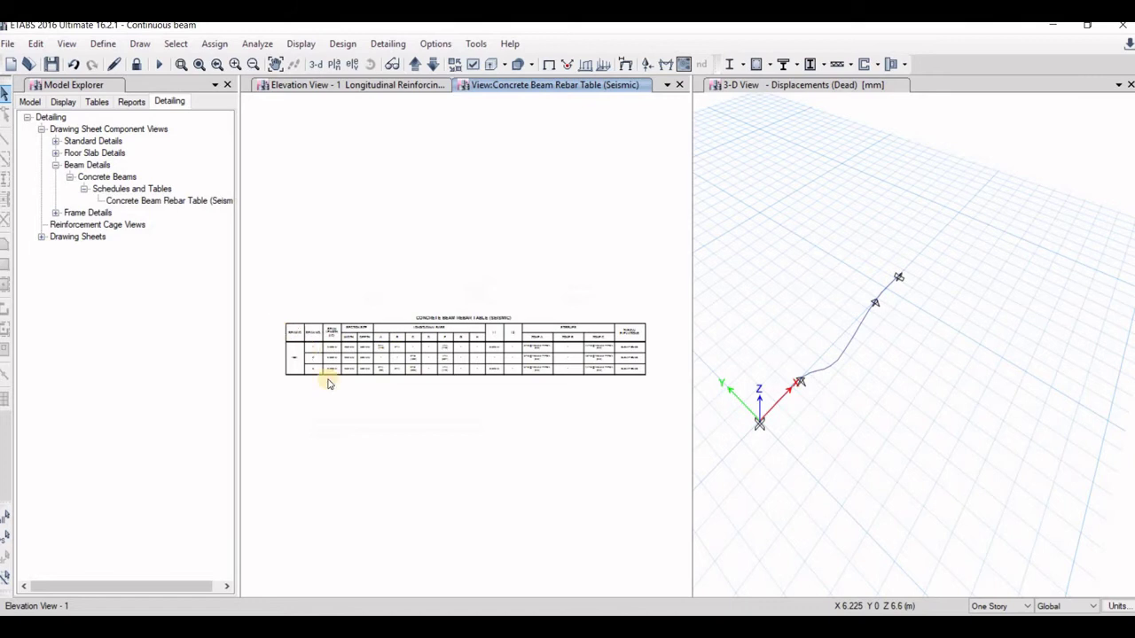
Review the rebar table's columns through Typical Elevations, then generate the 13-page Project Report
scroll(339, 373, "up", 1)
scroll(339, 372, "up", 2)
scroll(417, 408, "down", 2)
scroll(408, 415, "up", 1)
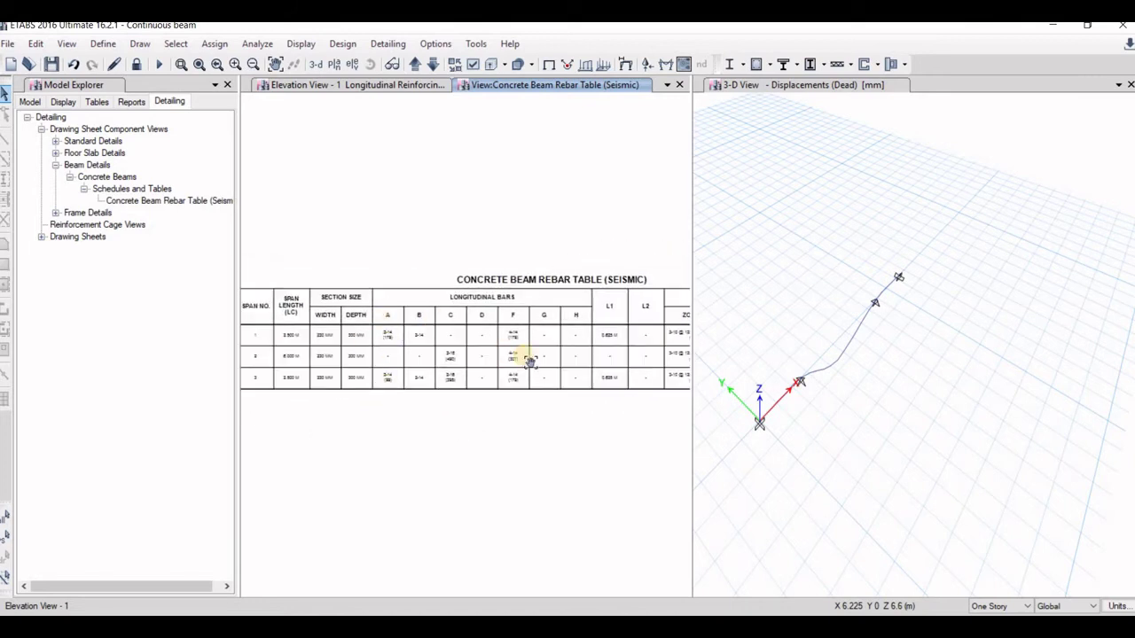
scroll(444, 310, "up", 2)
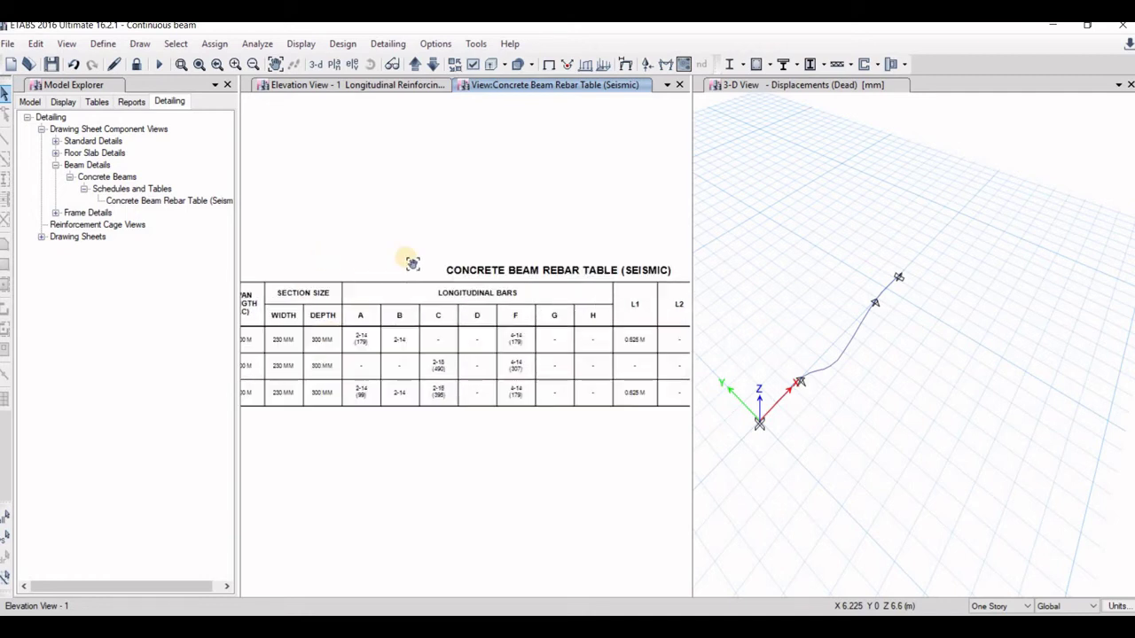
scroll(426, 256, "up", 2)
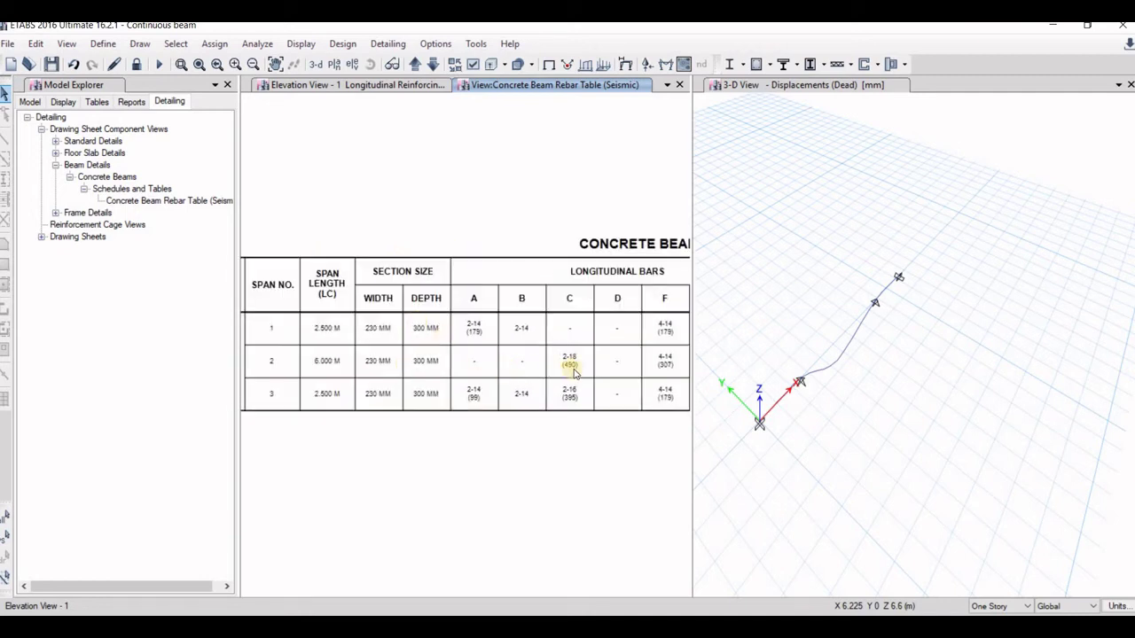
middle_click_drag(573, 372, 486, 354)
middle_click_drag(580, 333, 438, 342)
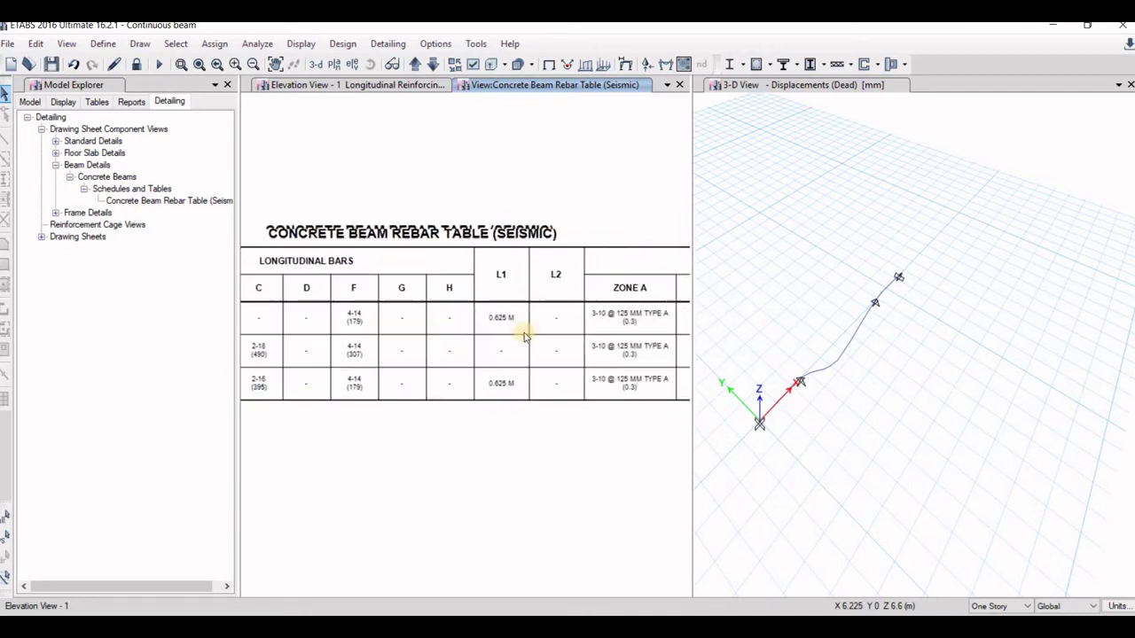
middle_click_drag(572, 334, 431, 363)
middle_click_drag(559, 372, 406, 347)
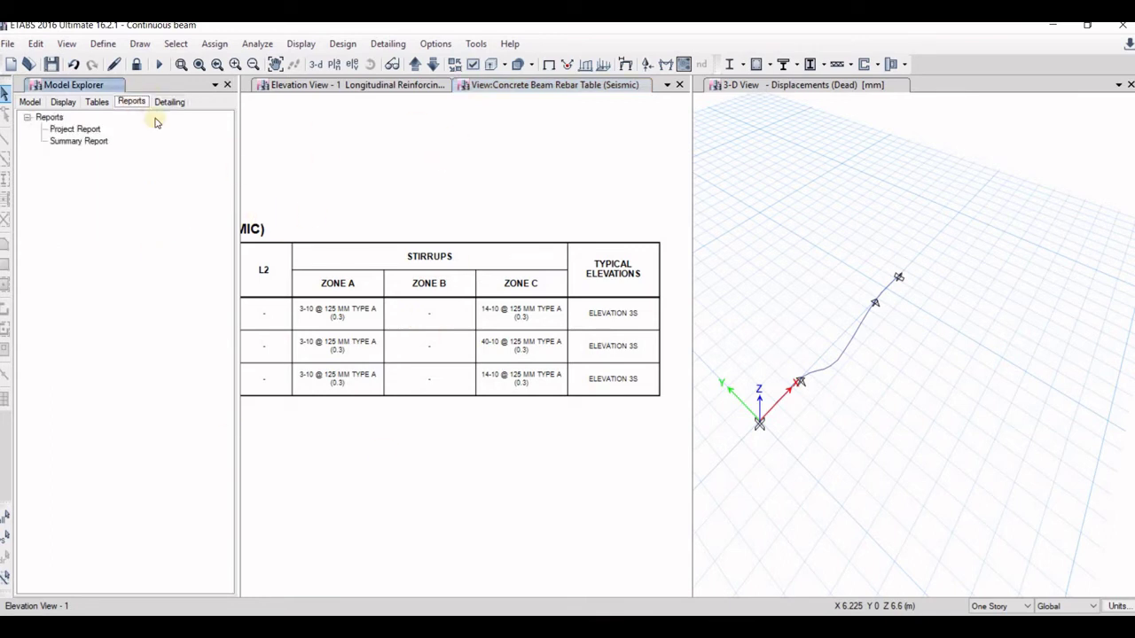
left_click(89, 131)
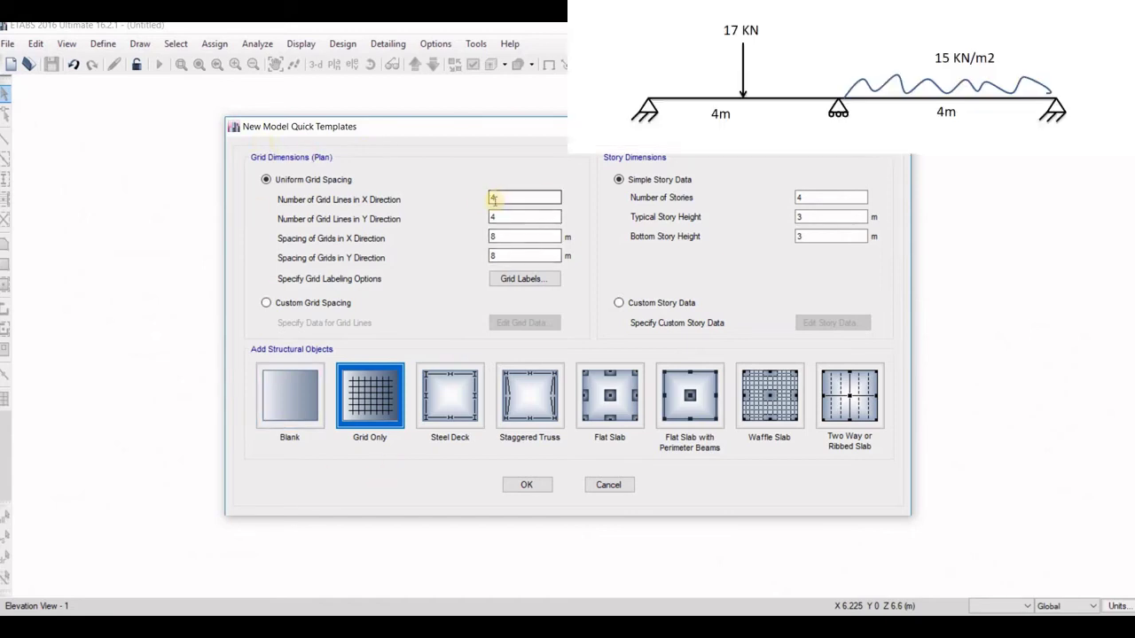
Set the grid-line counts with one Y line and switch to custom grid spacing
left_click(530, 197)
left_click_drag(530, 197, 460, 199)
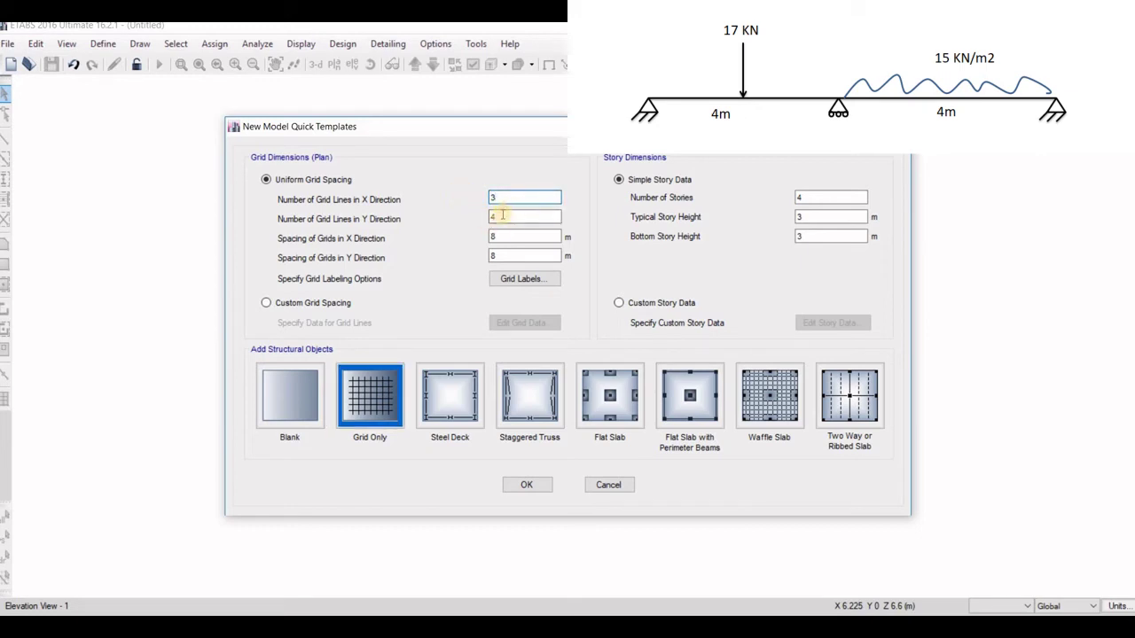
left_click_drag(495, 220, 385, 216)
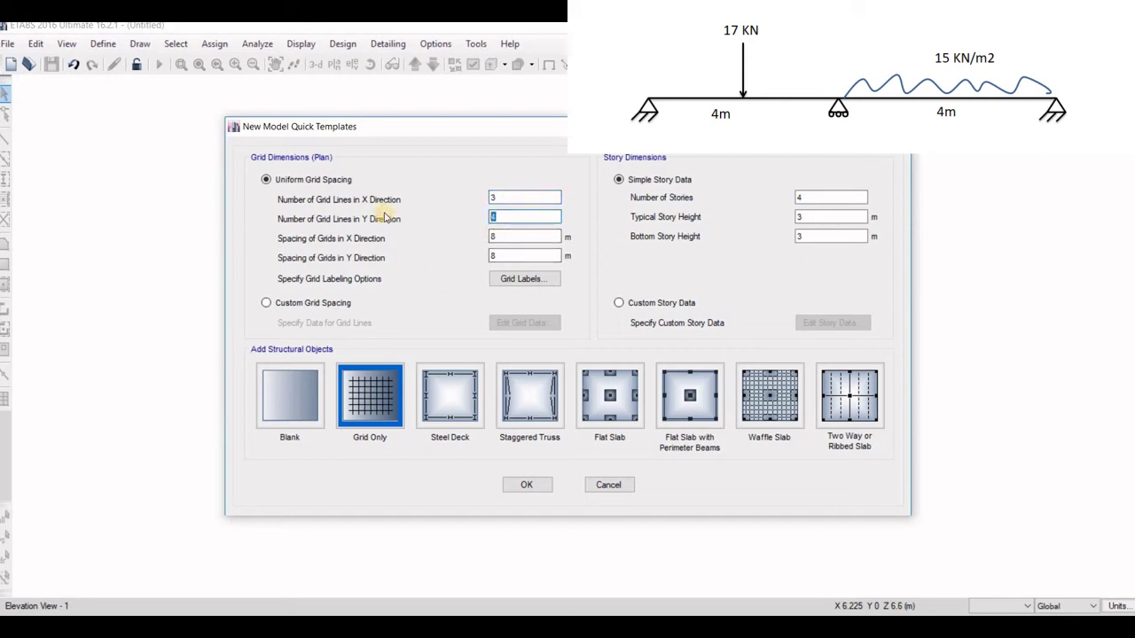
left_click(315, 301)
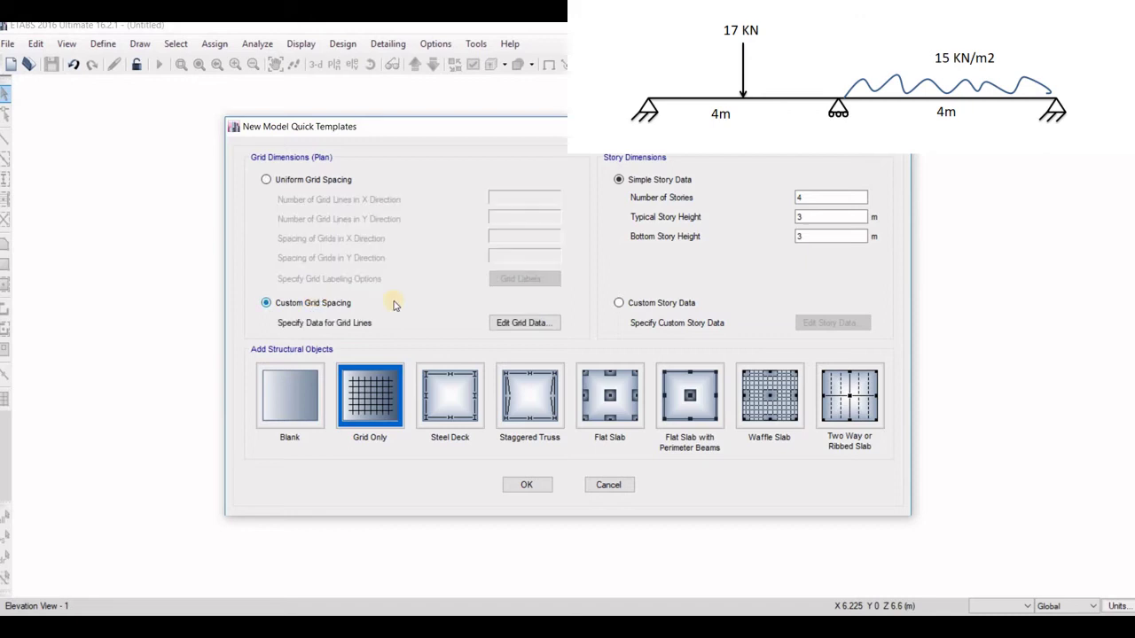
left_click(511, 324)
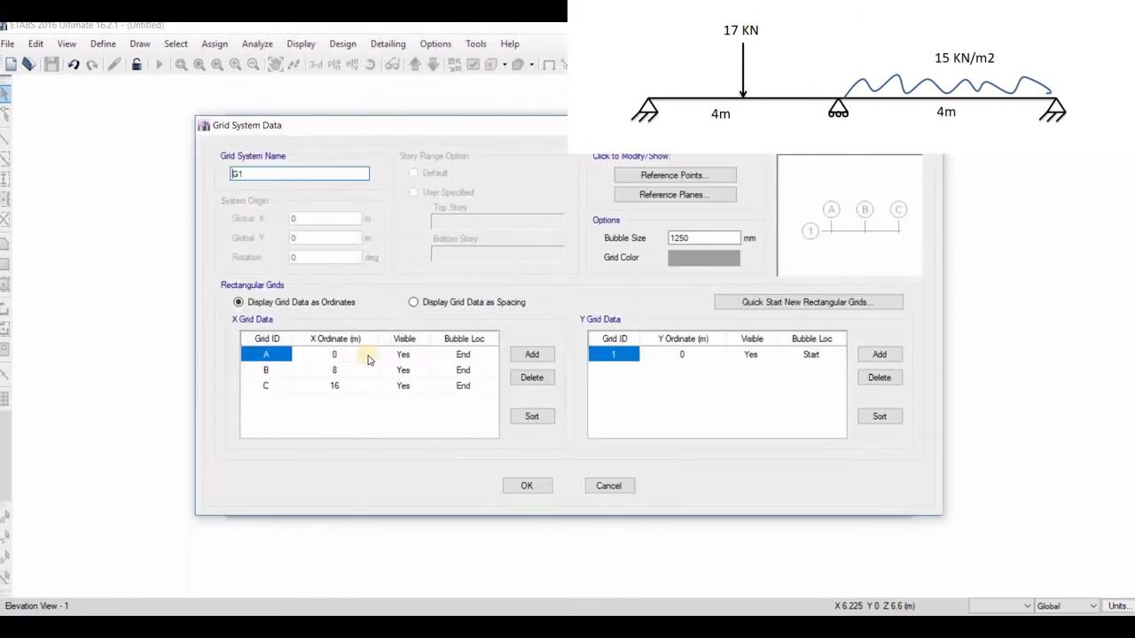
left_click(414, 302)
Enter 4 m spacing for both X bays, set one storey, and create the model
left_click(350, 356)
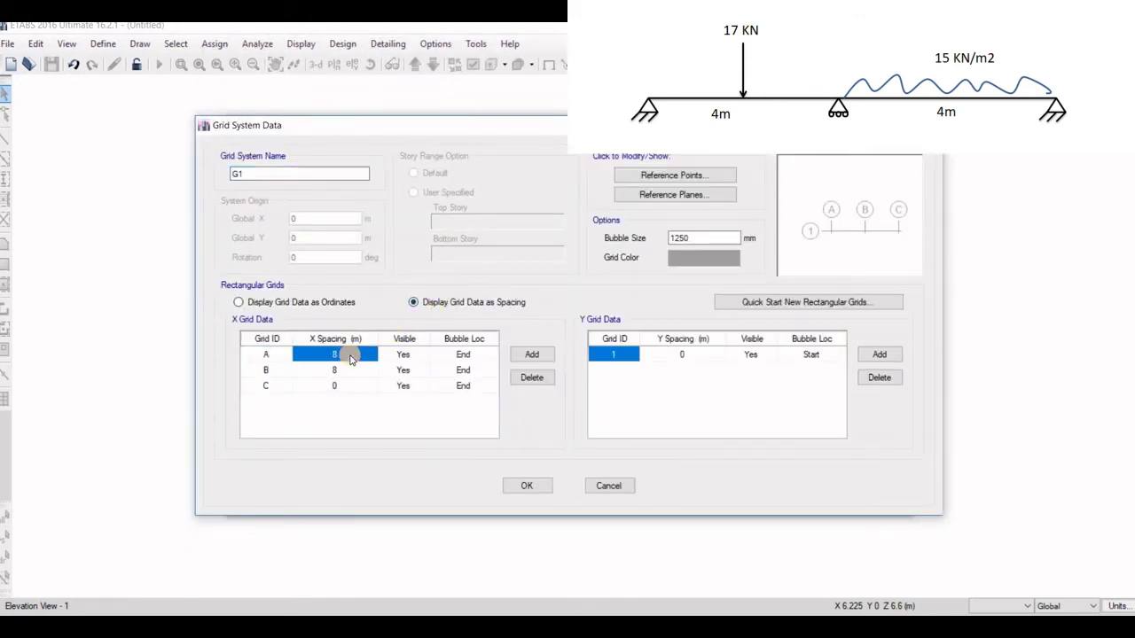
type("4")
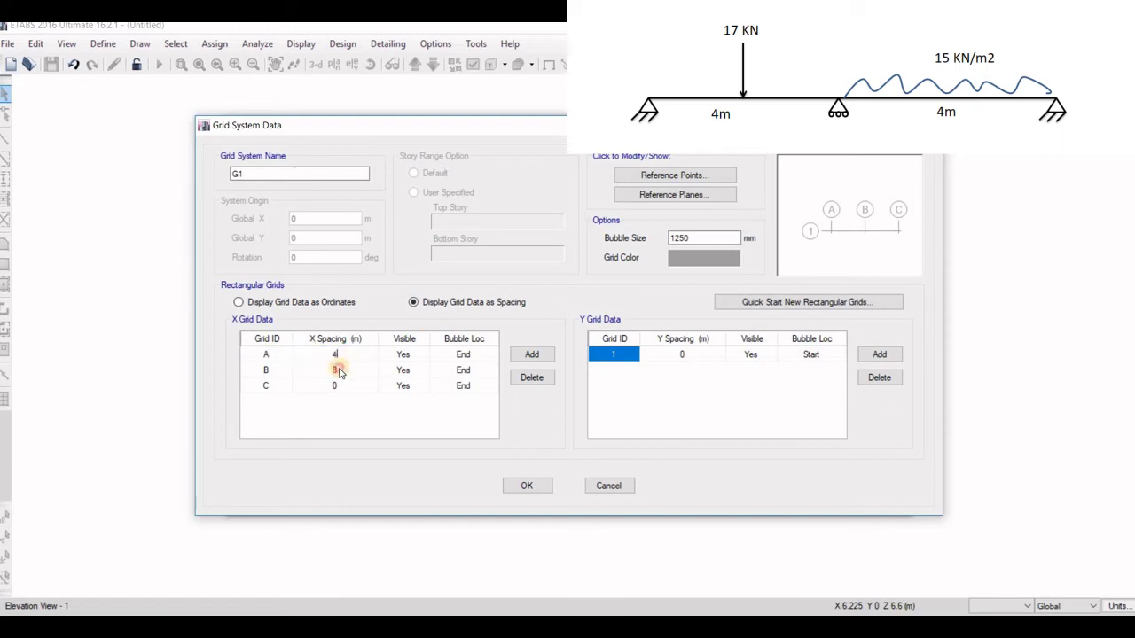
left_click(336, 369)
type("4")
left_click(725, 233)
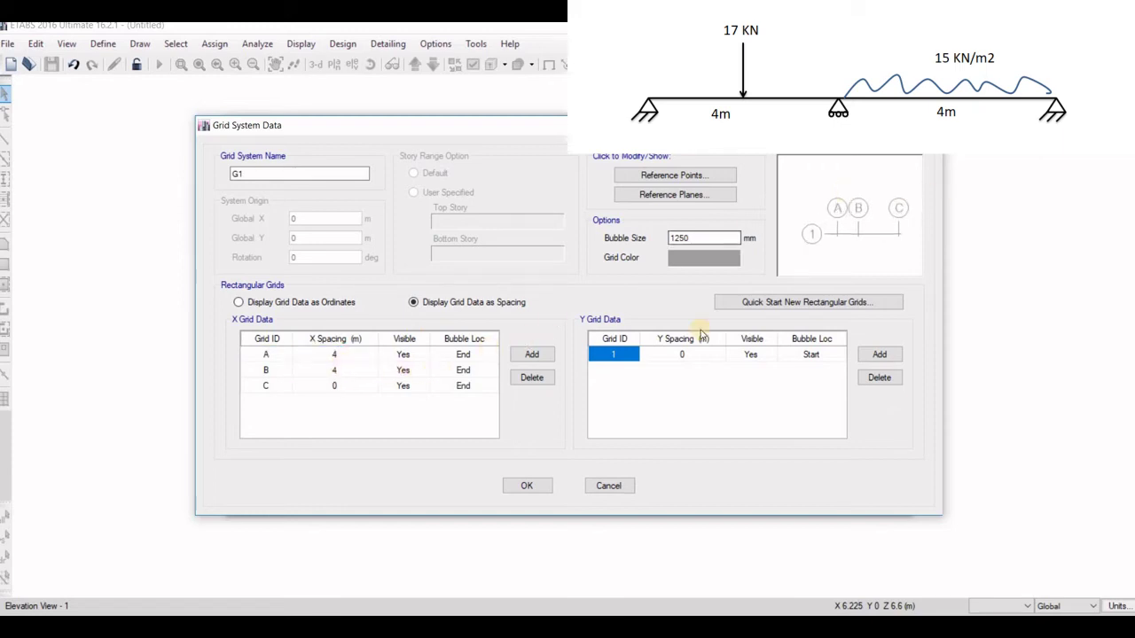
left_click(530, 485)
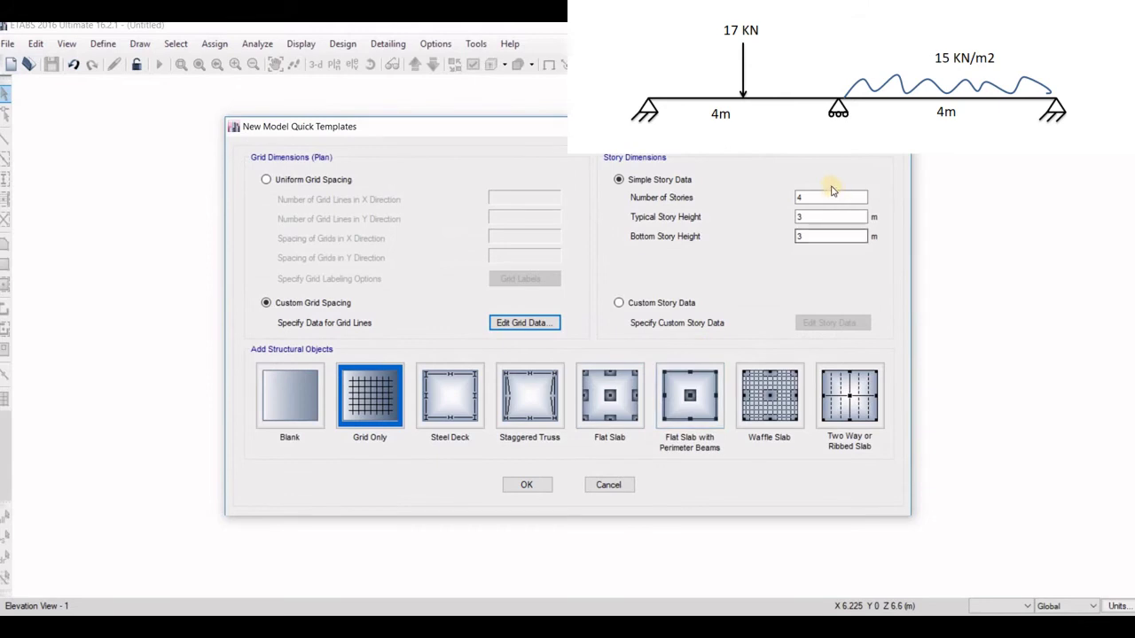
double_click(811, 197)
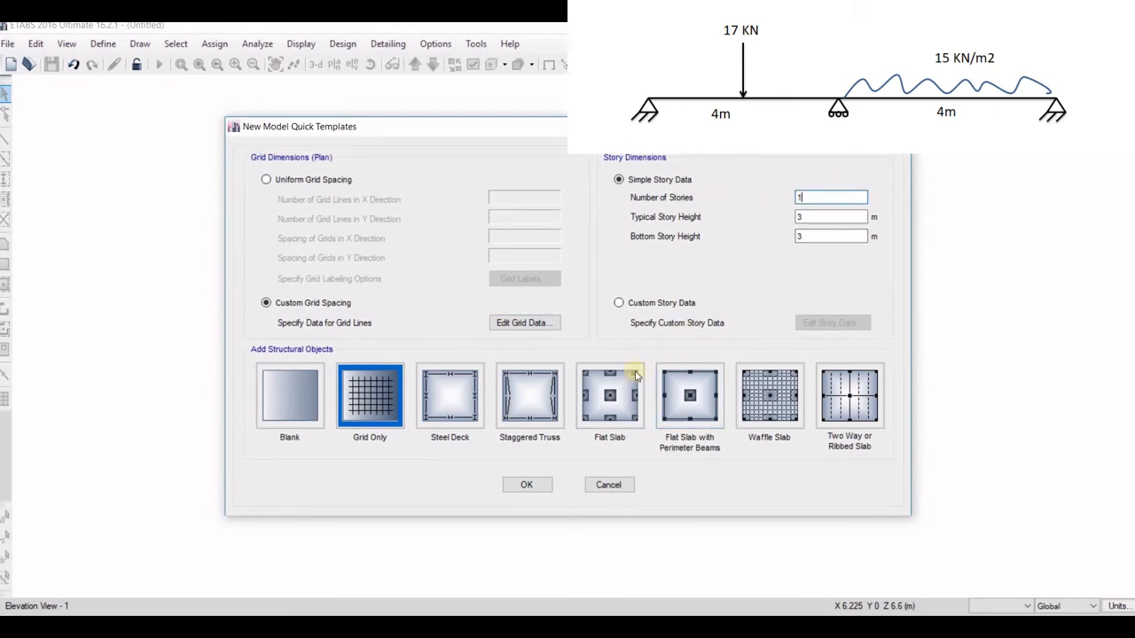
left_click(517, 486)
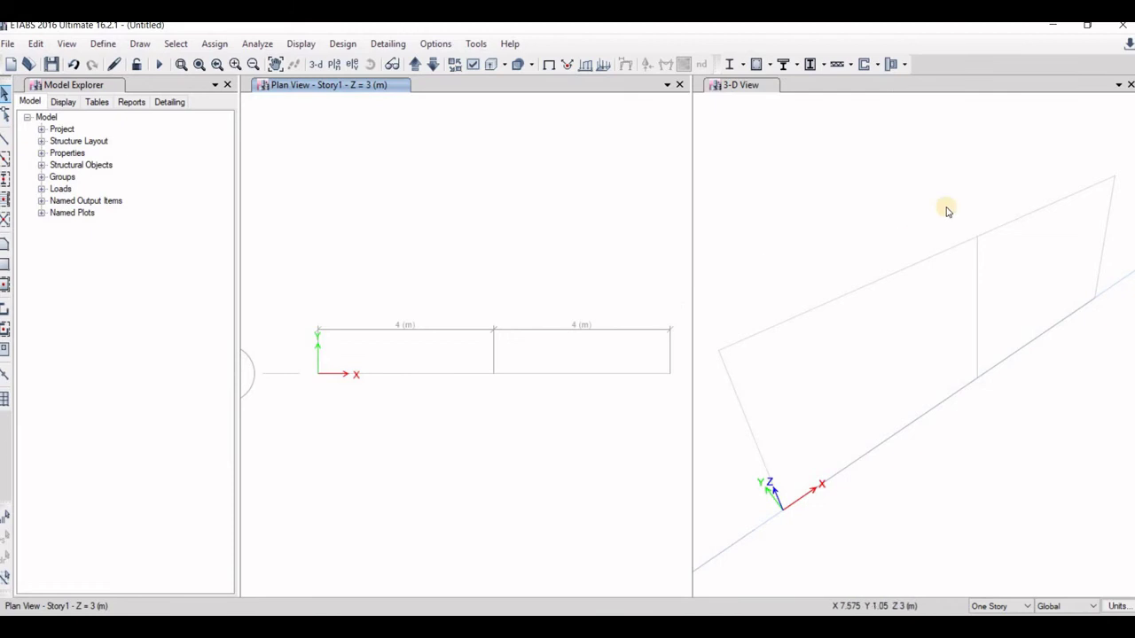
Add a new Concrete material of grade M20
left_click(103, 43)
left_click(128, 62)
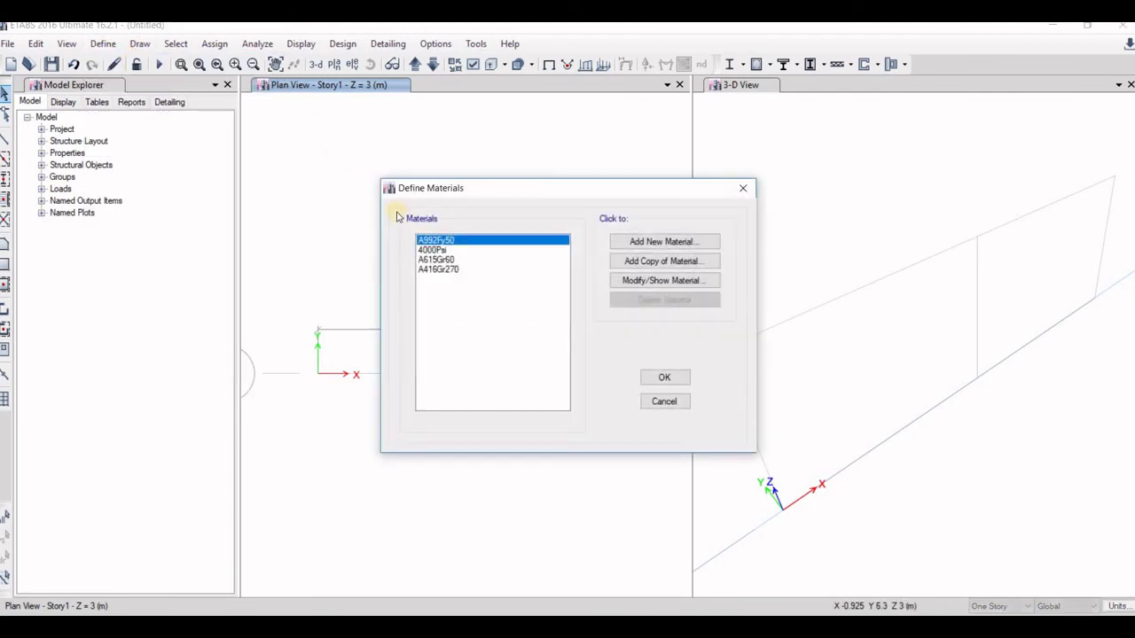
left_click(685, 248)
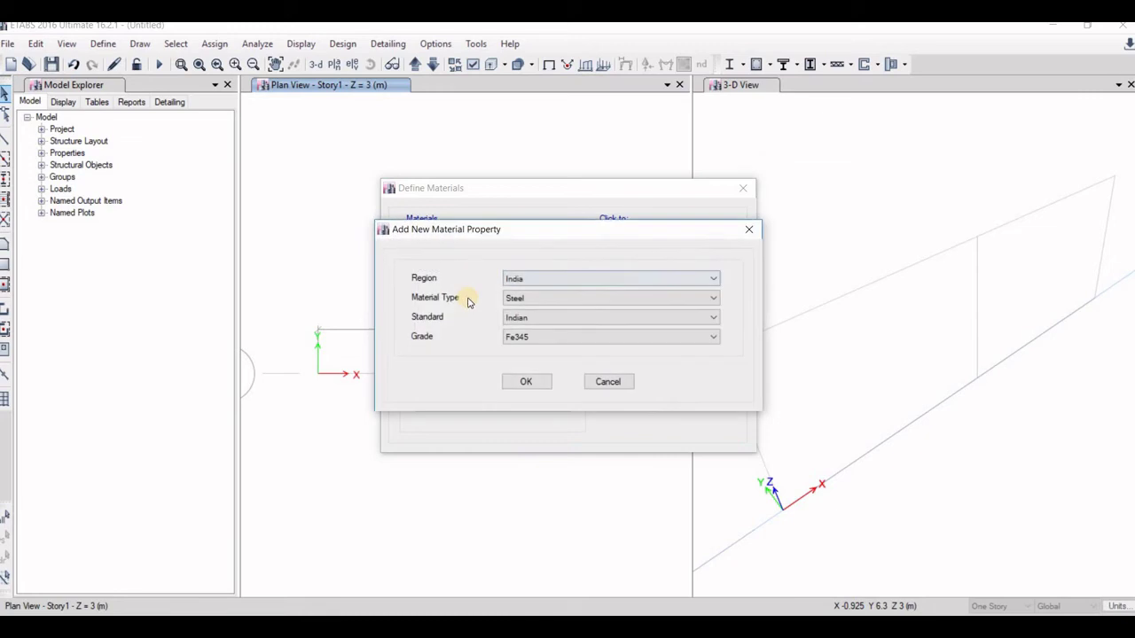
left_click(552, 300)
left_click(521, 321)
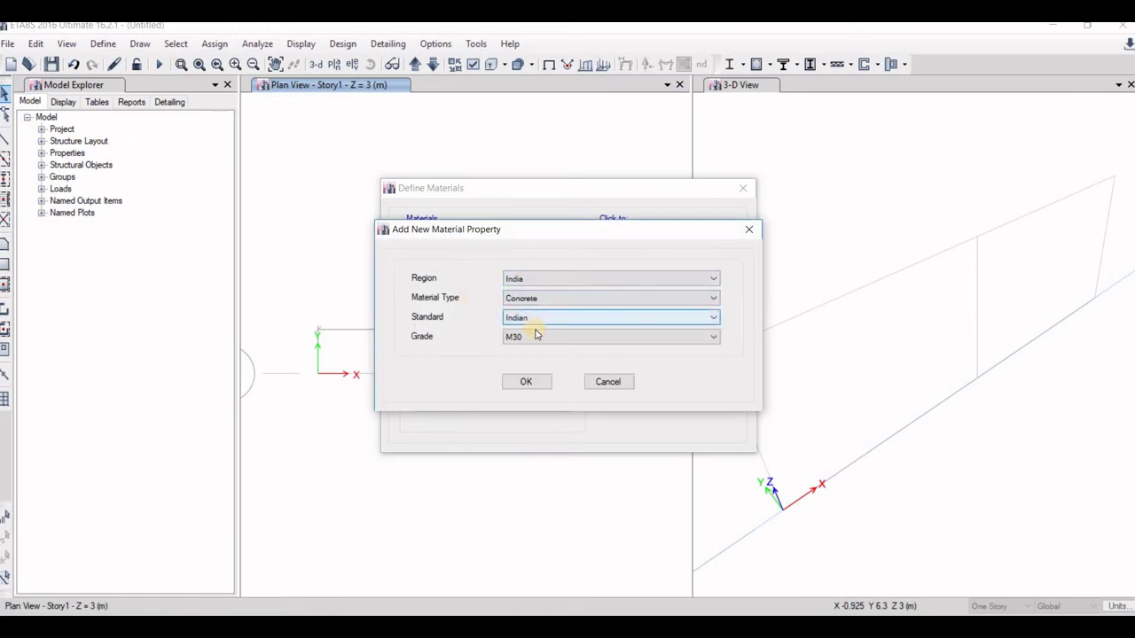
left_click(529, 337)
left_click(525, 360)
left_click(514, 382)
left_click(536, 516)
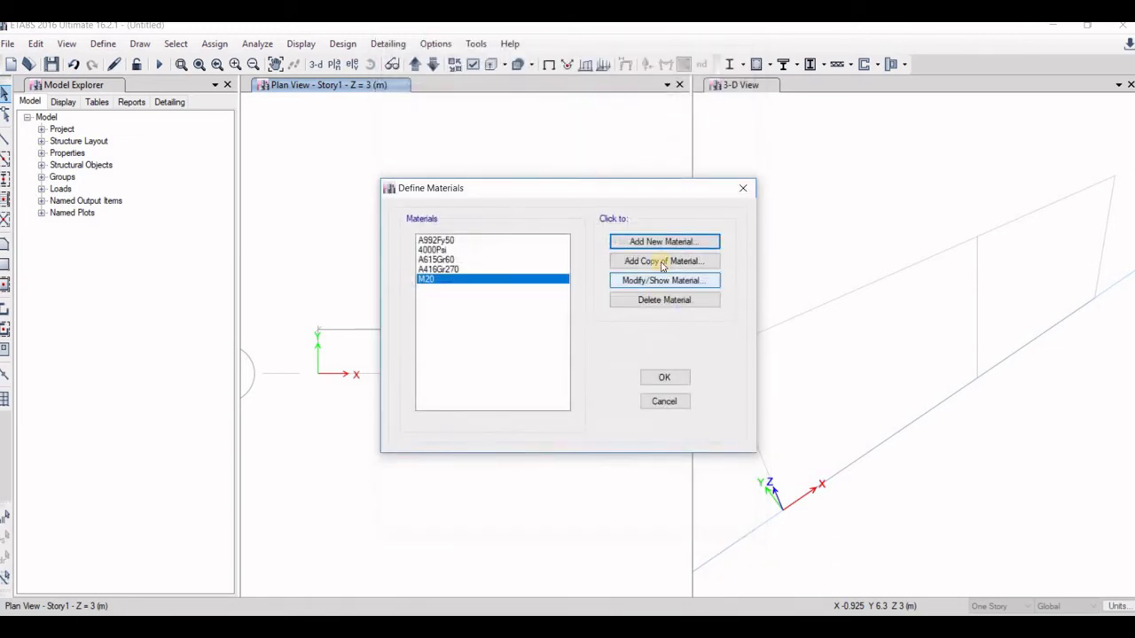
Add Fe415 steel with a minimum yield stress of 415 MPa
left_click(665, 241)
left_click(543, 299)
left_click(516, 311)
scroll(522, 337, "down", 1)
left_click(522, 380)
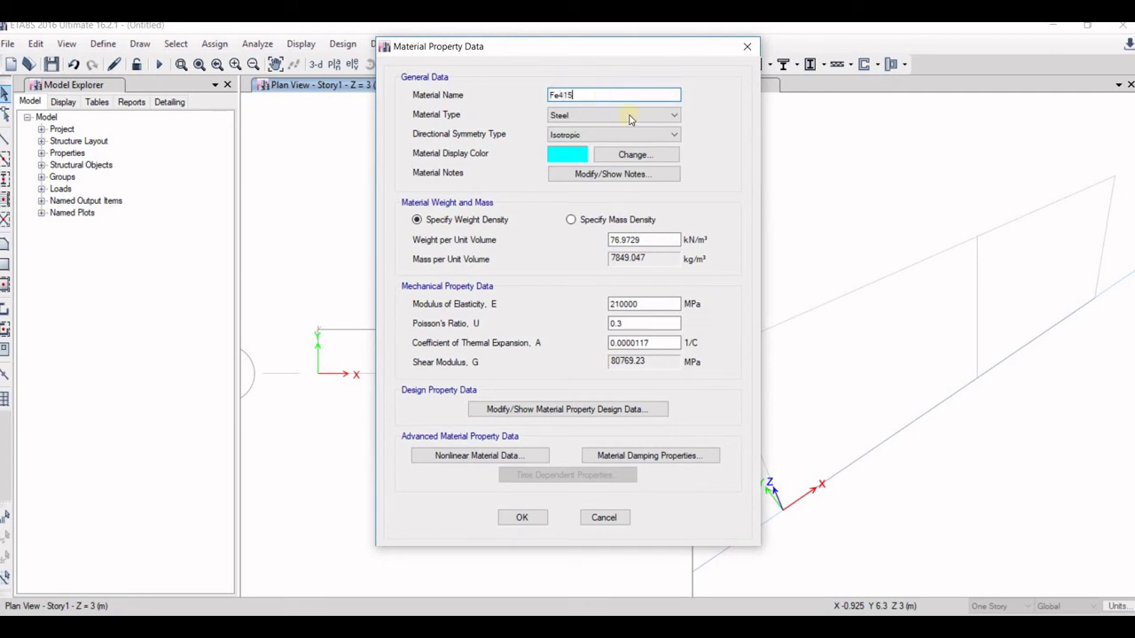
left_click(622, 413)
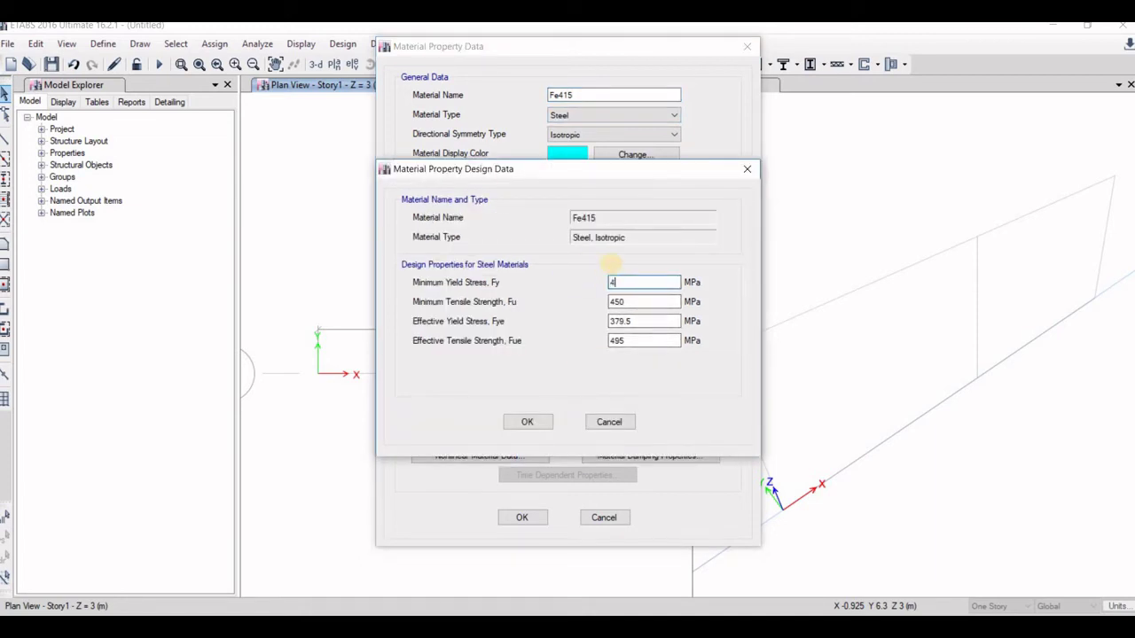
type("415")
key("Tab")
left_click(530, 422)
left_click(522, 517)
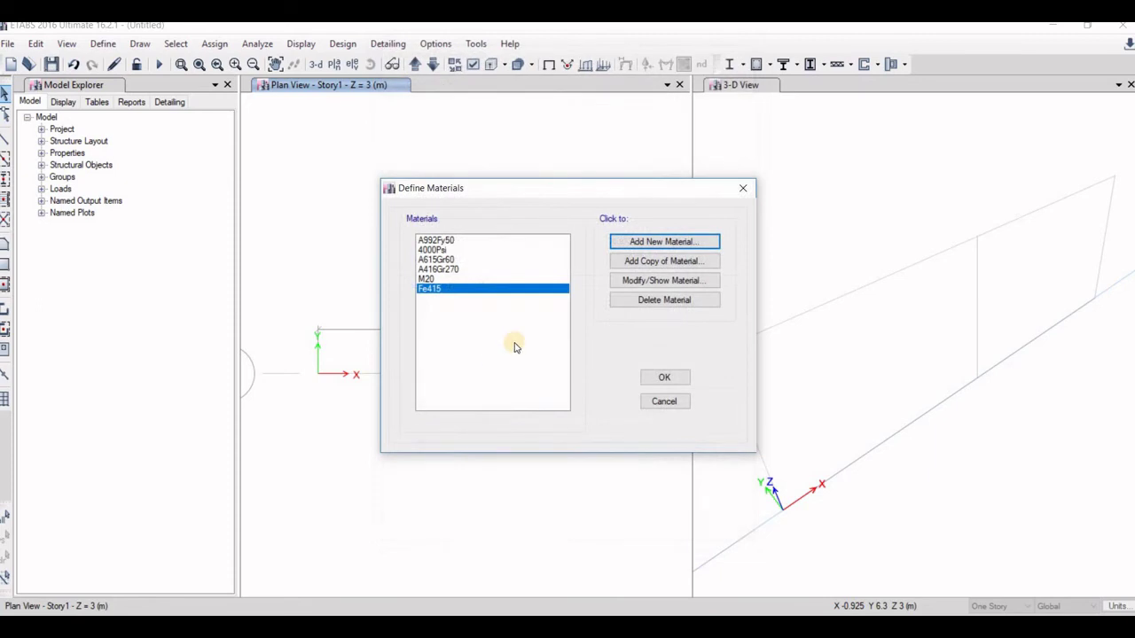
left_click(664, 379)
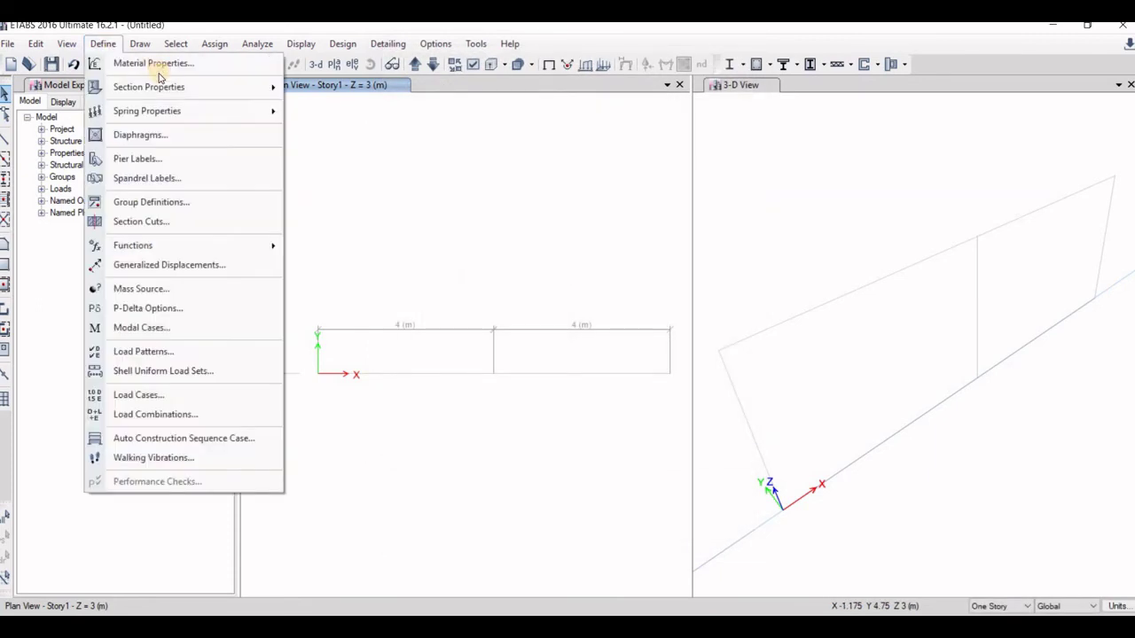
left_click(118, 45)
Add a new concrete rectangular frame section named B0.25x0.3
mouse_move(222, 86)
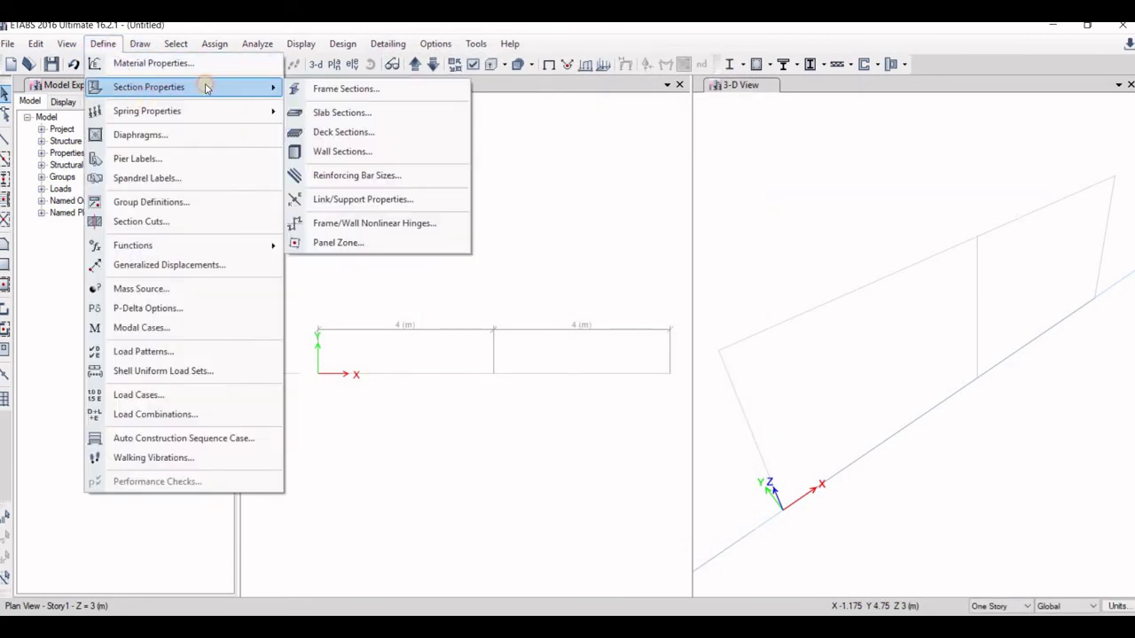
left_click(345, 89)
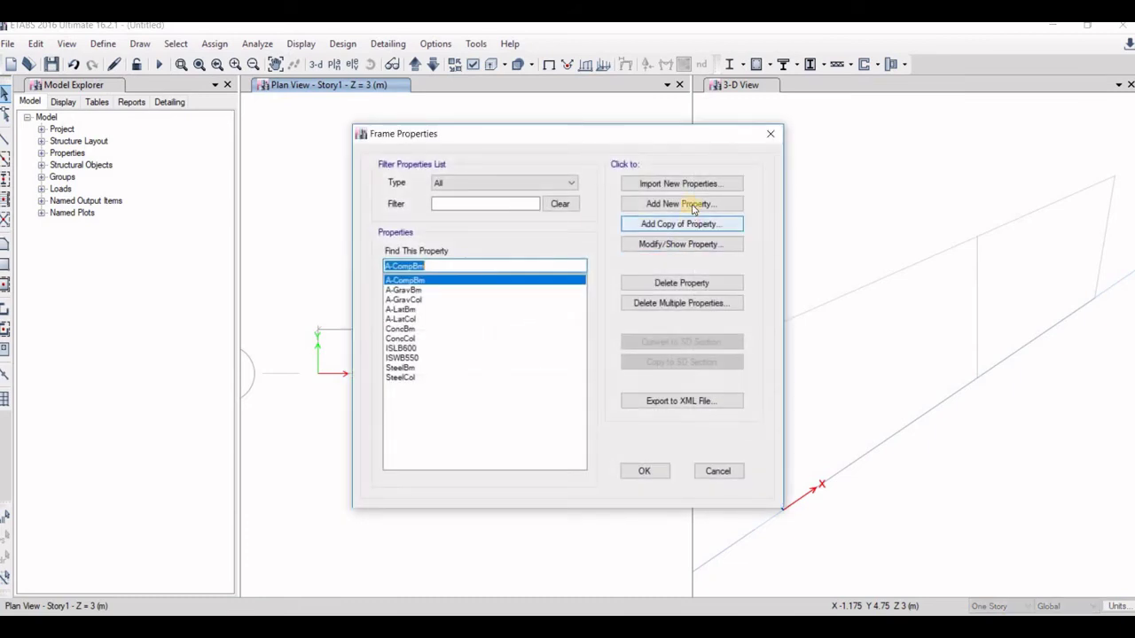
left_click(667, 206)
left_click(312, 277)
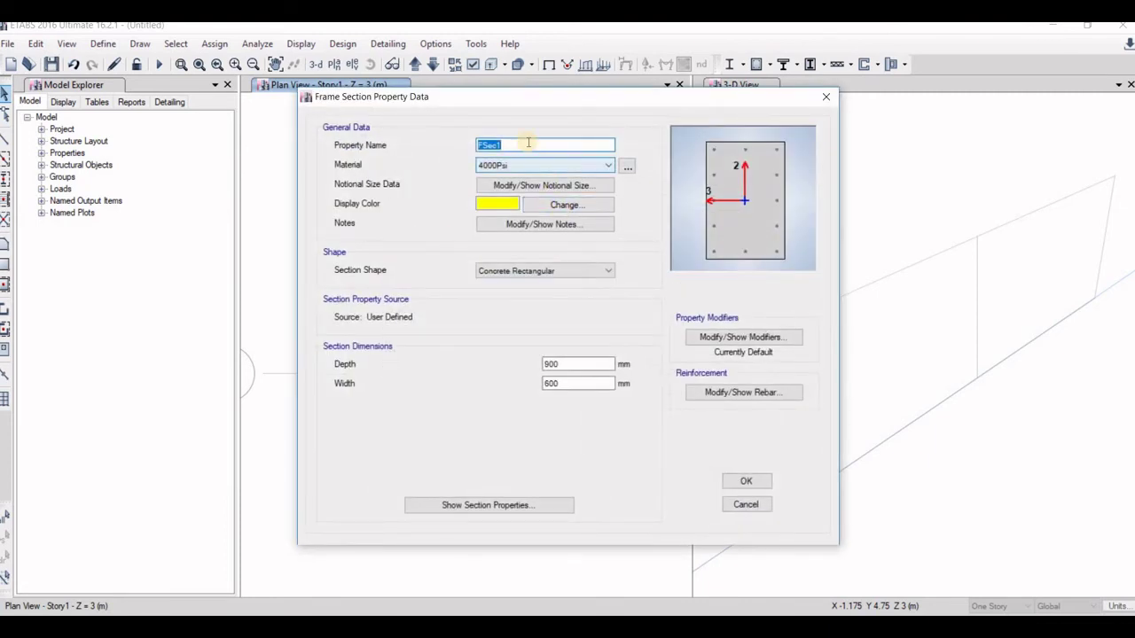
key("BackSpace")
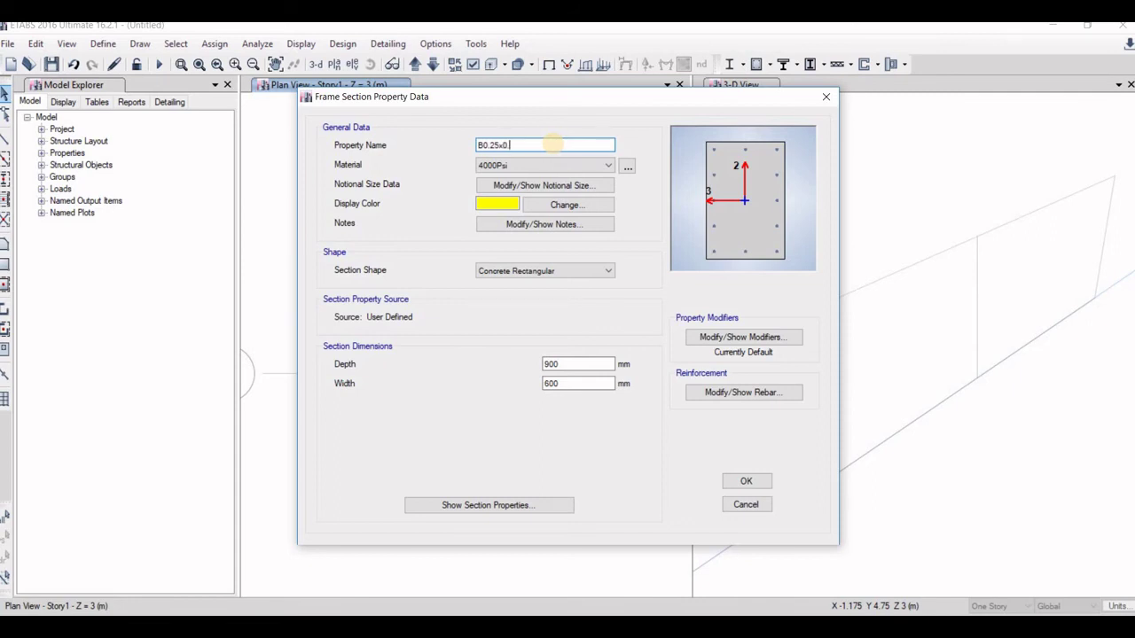
Assign M20 material, 300 mm depth and 250 mm width to the section
left_click(625, 166)
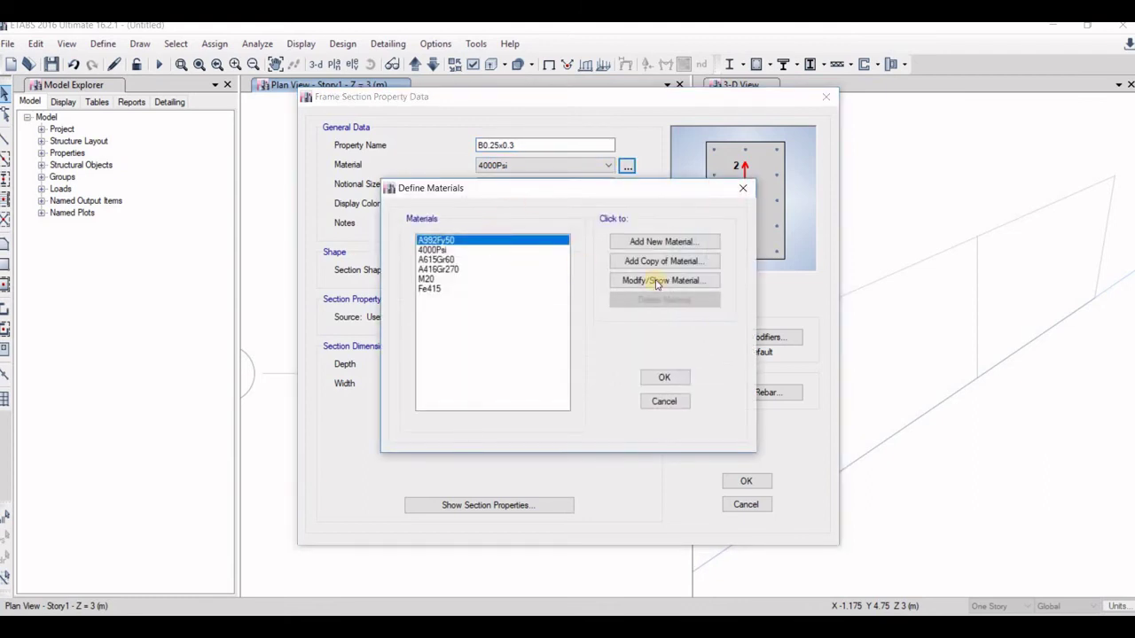
left_click(448, 270)
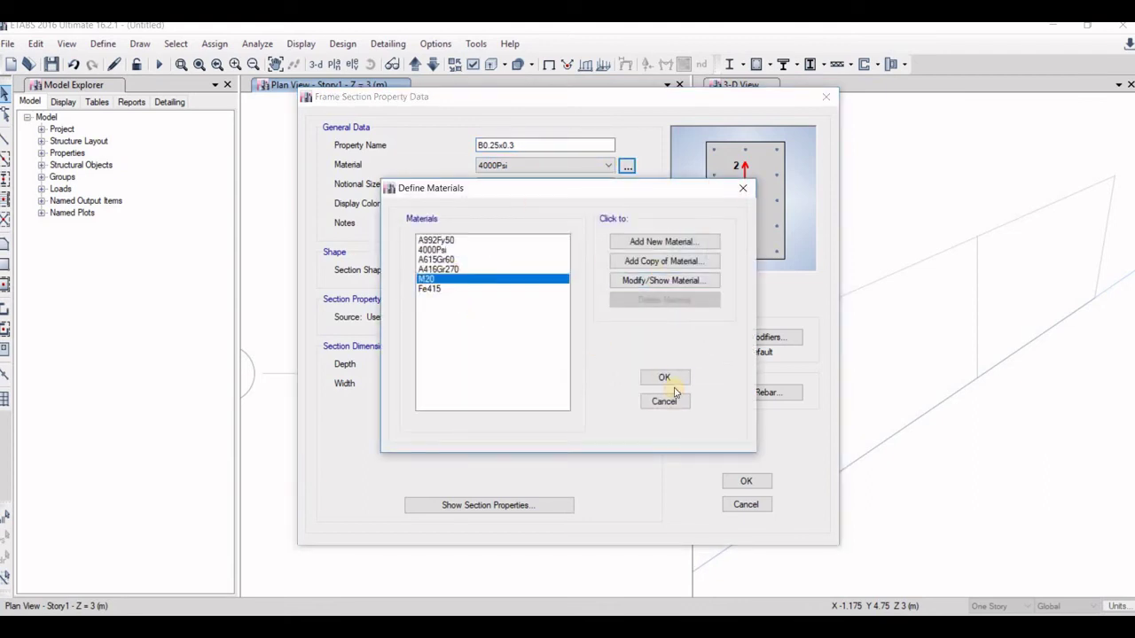
left_click(665, 378)
left_click(537, 166)
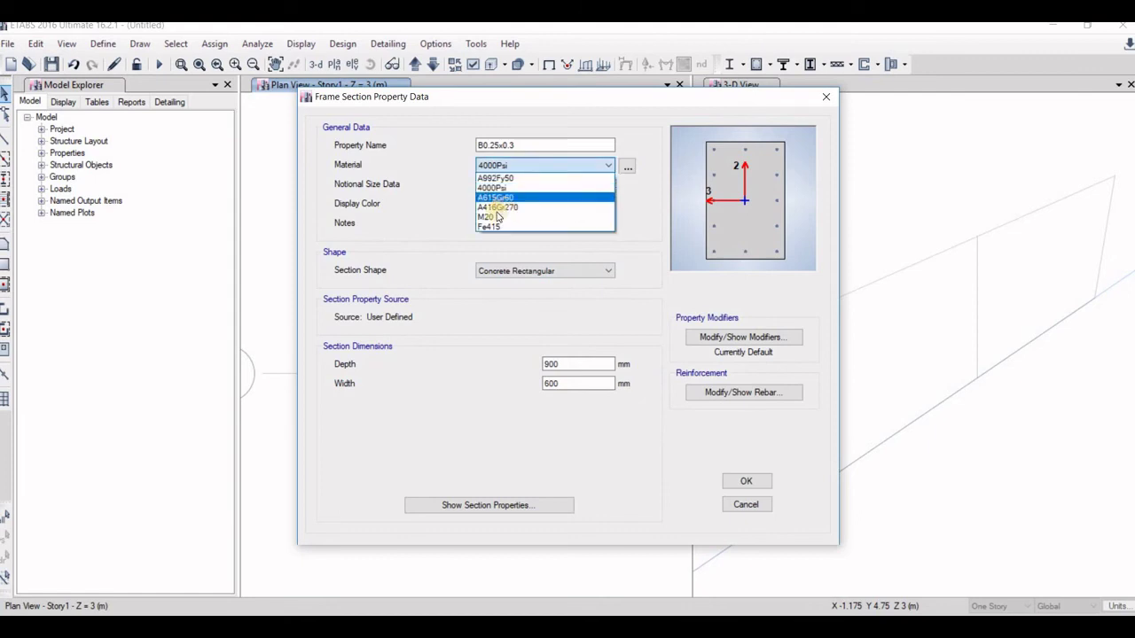
left_click(496, 218)
left_click_drag(591, 359, 474, 352)
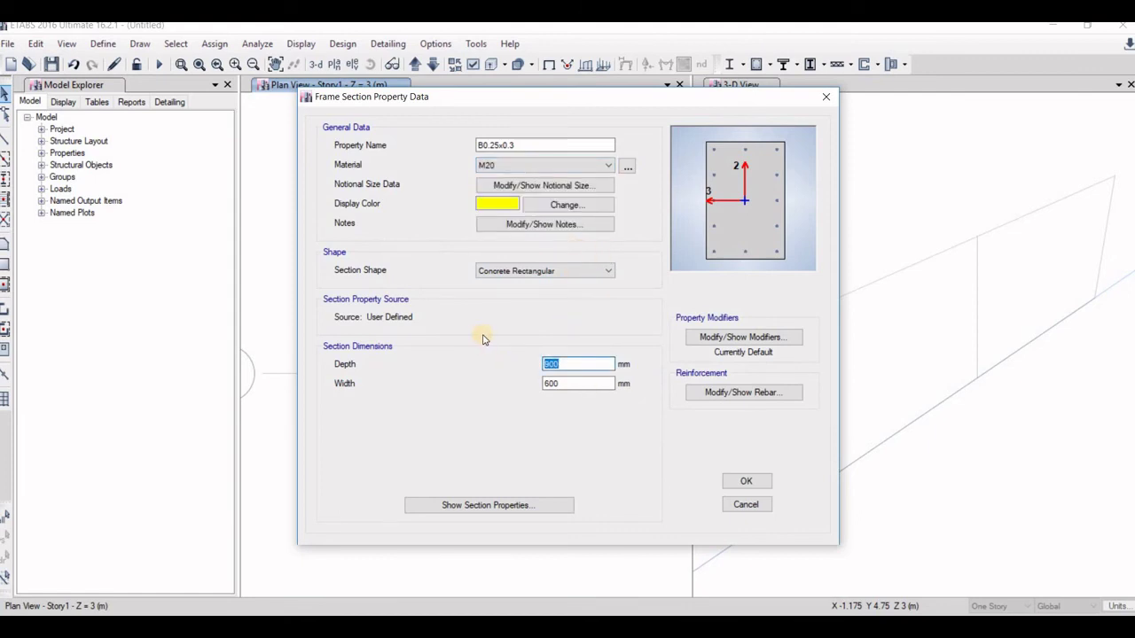
left_click_drag(542, 385, 568, 382)
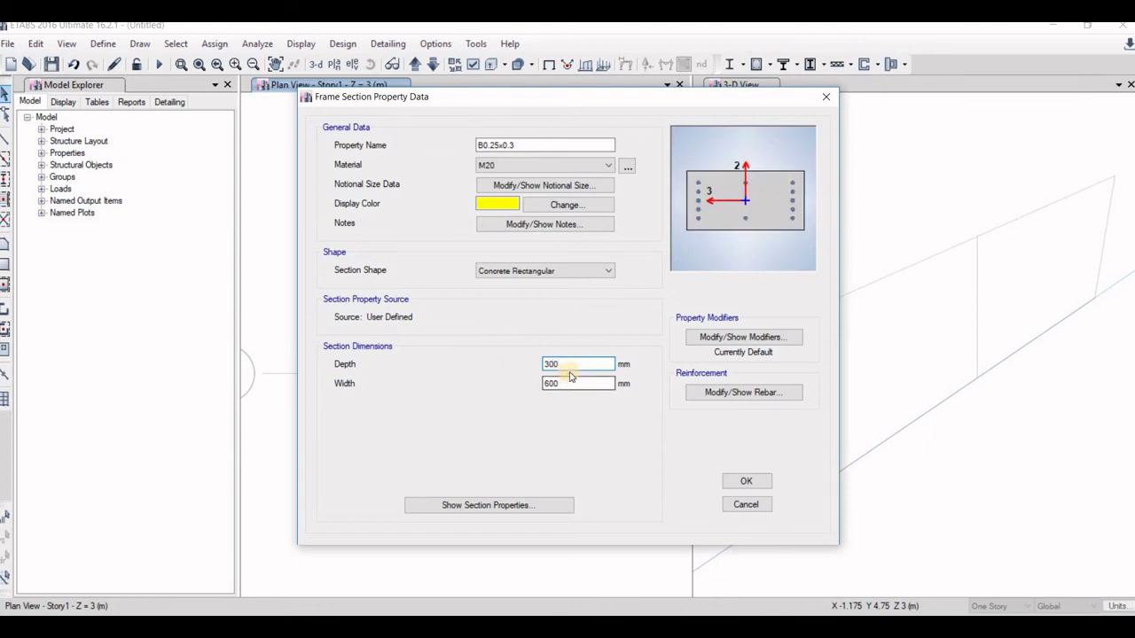
left_click(721, 391)
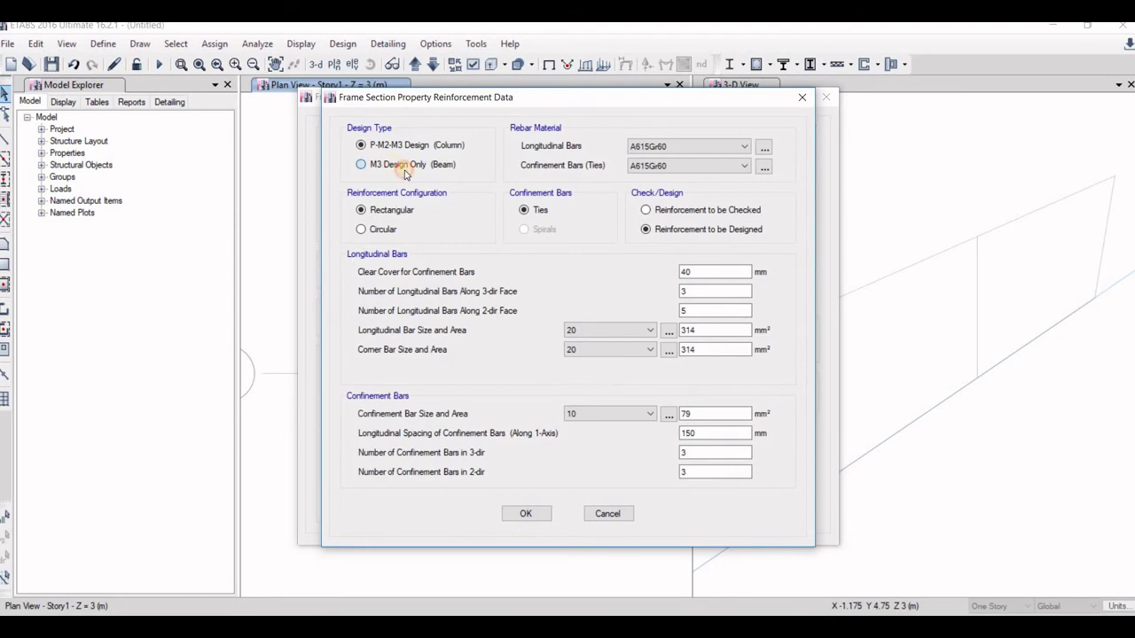
Design the section as a beam with Fe415 longitudinal bars and ties
left_click(390, 169)
left_click(764, 146)
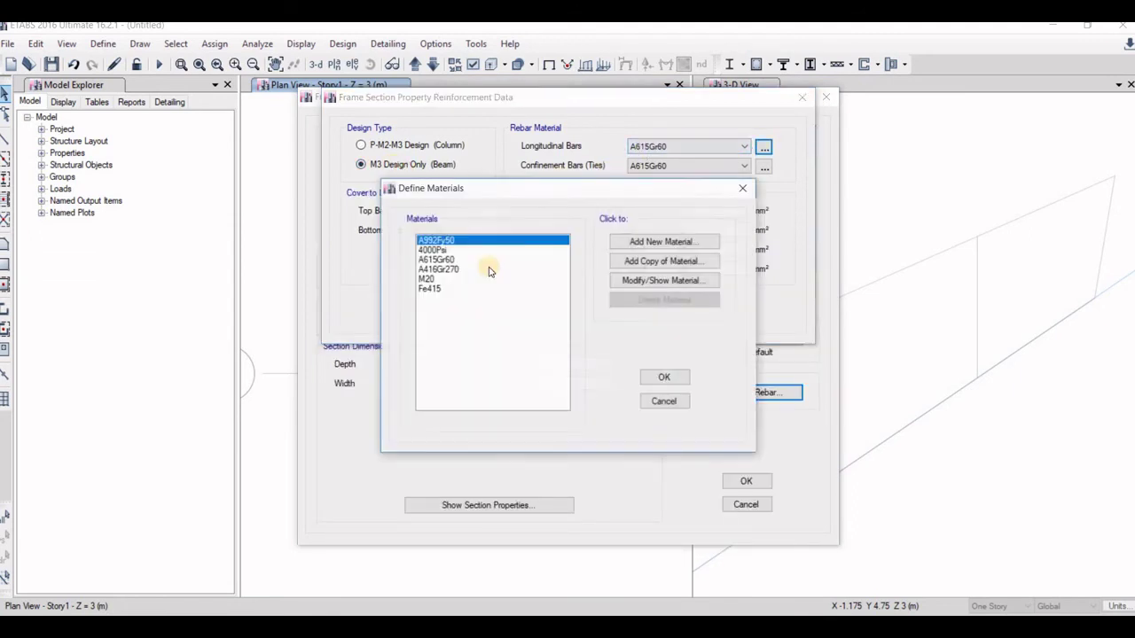
left_click(430, 290)
left_click(660, 377)
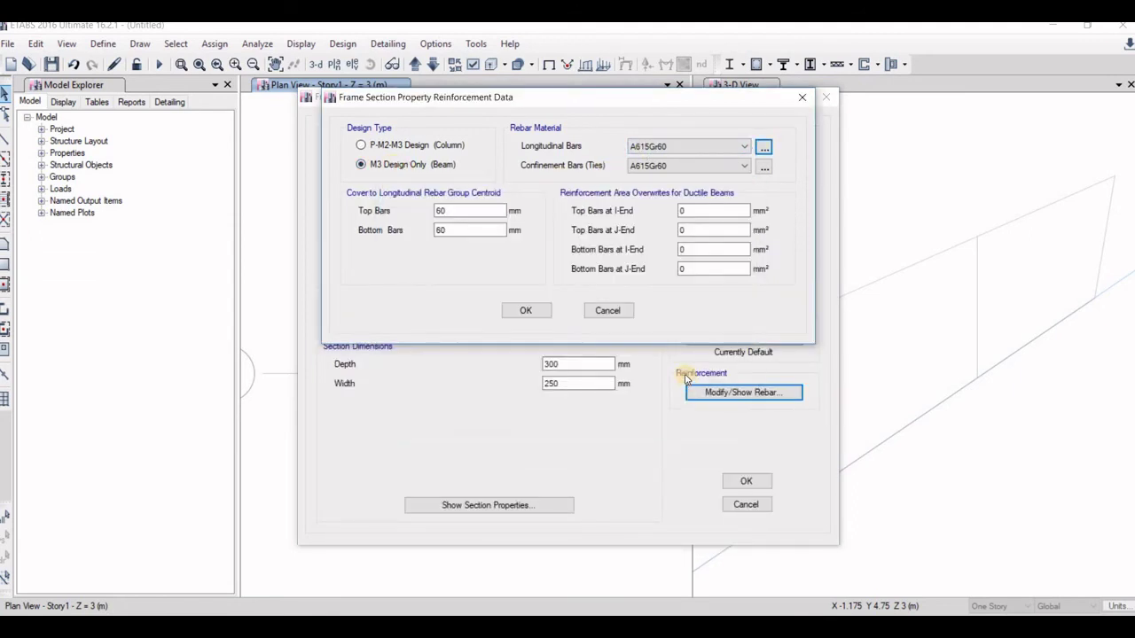
left_click(671, 147)
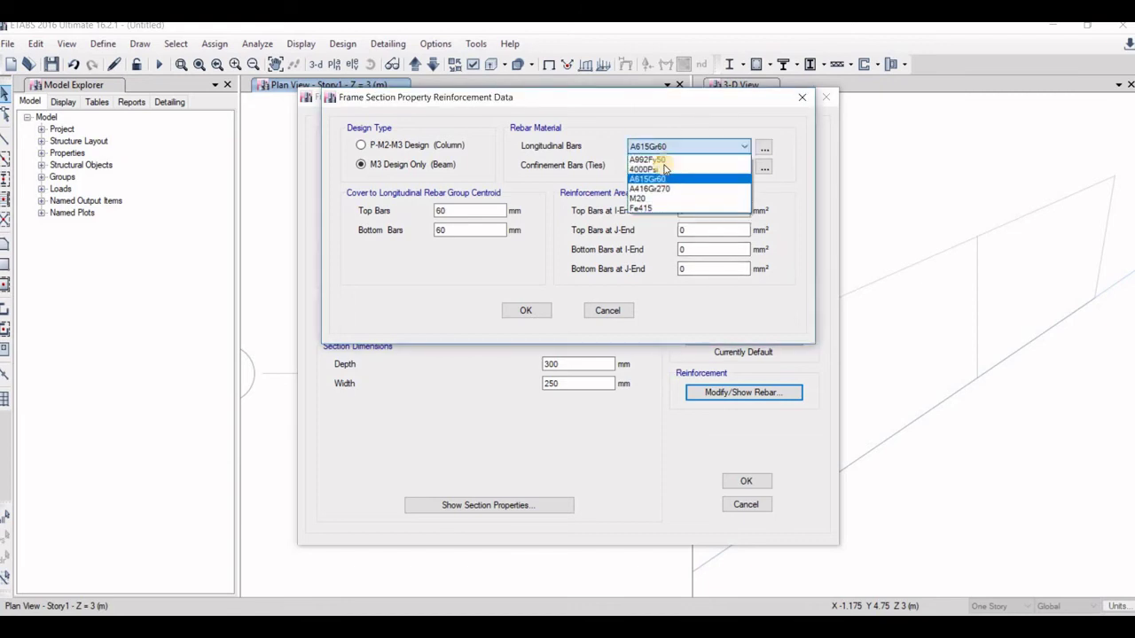
left_click(644, 208)
left_click(682, 165)
left_click(642, 227)
Adjust the top and bottom bar covers and save the B0.25x0.3 section
left_click_drag(488, 210, 329, 210)
left_click_drag(475, 233, 399, 242)
left_click(526, 311)
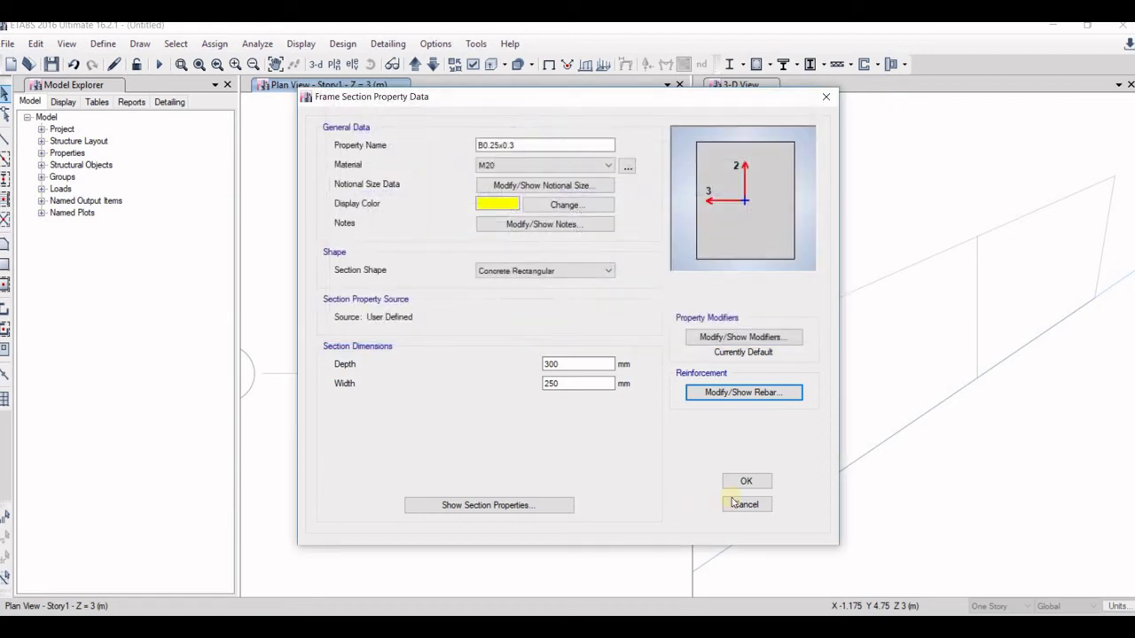
left_click(744, 481)
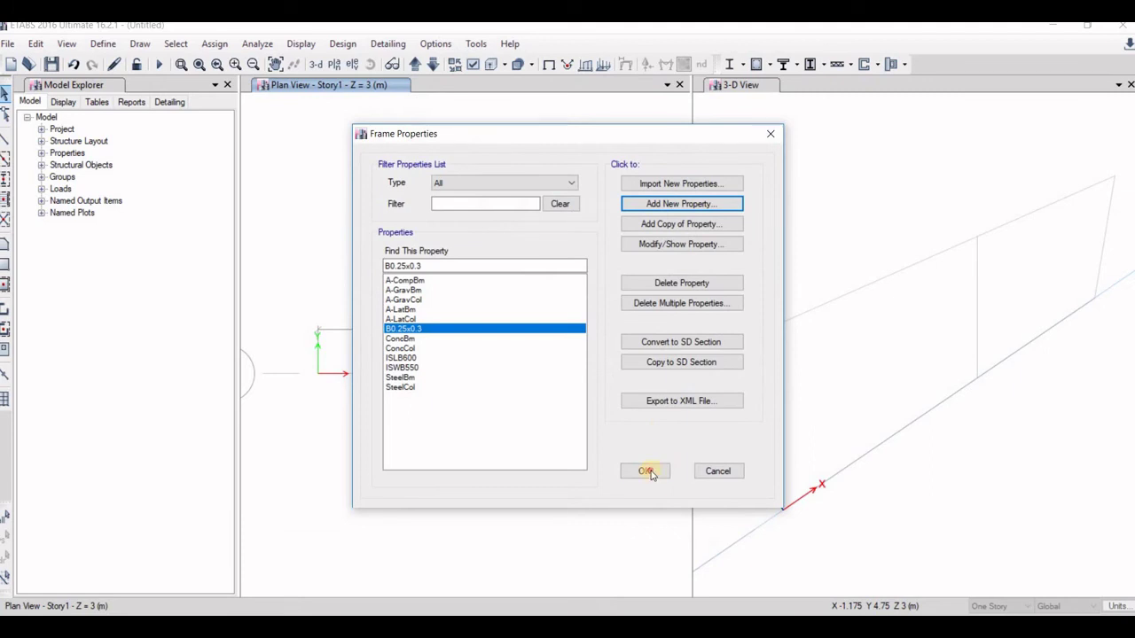
left_click(645, 471)
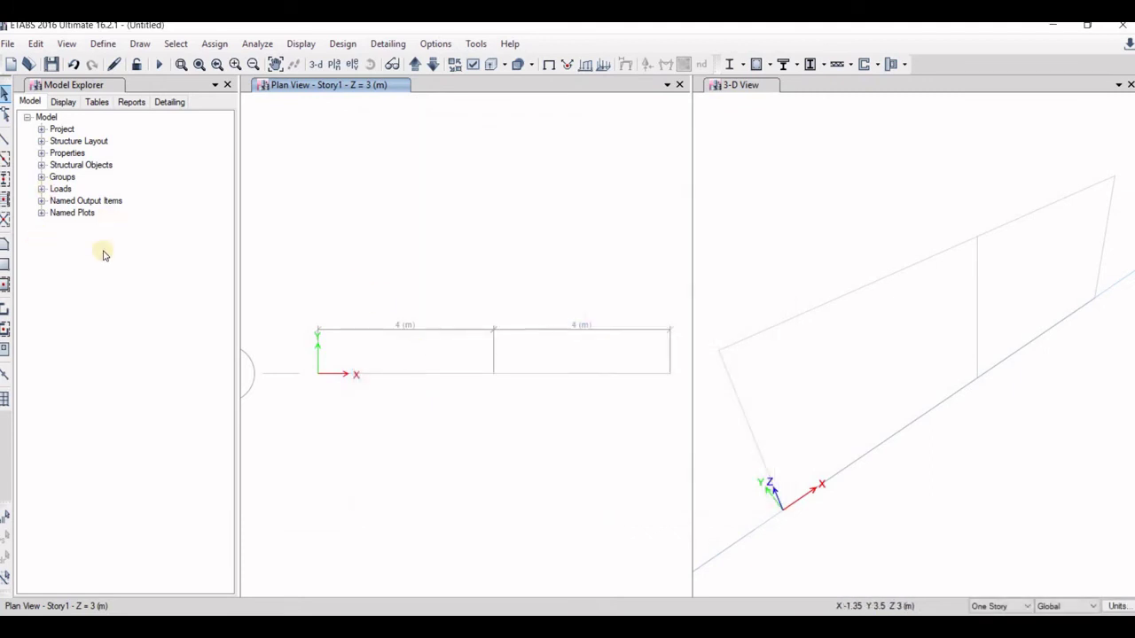
Show Elevation View 1 in the left pane
left_click(362, 92)
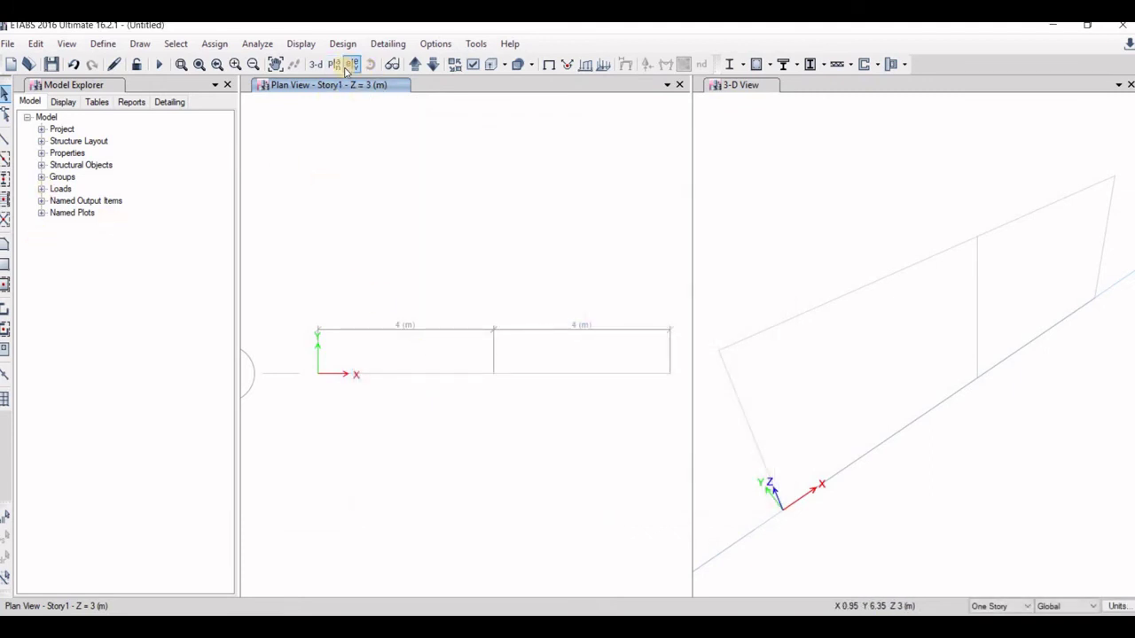
left_click(360, 67)
left_click(445, 280)
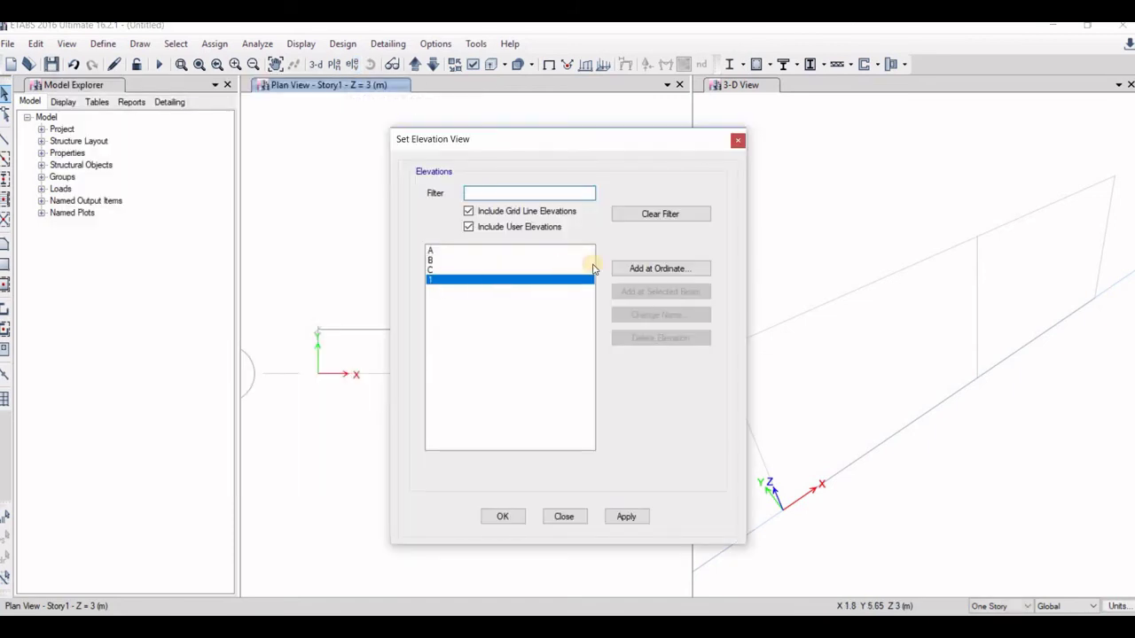
left_click(625, 516)
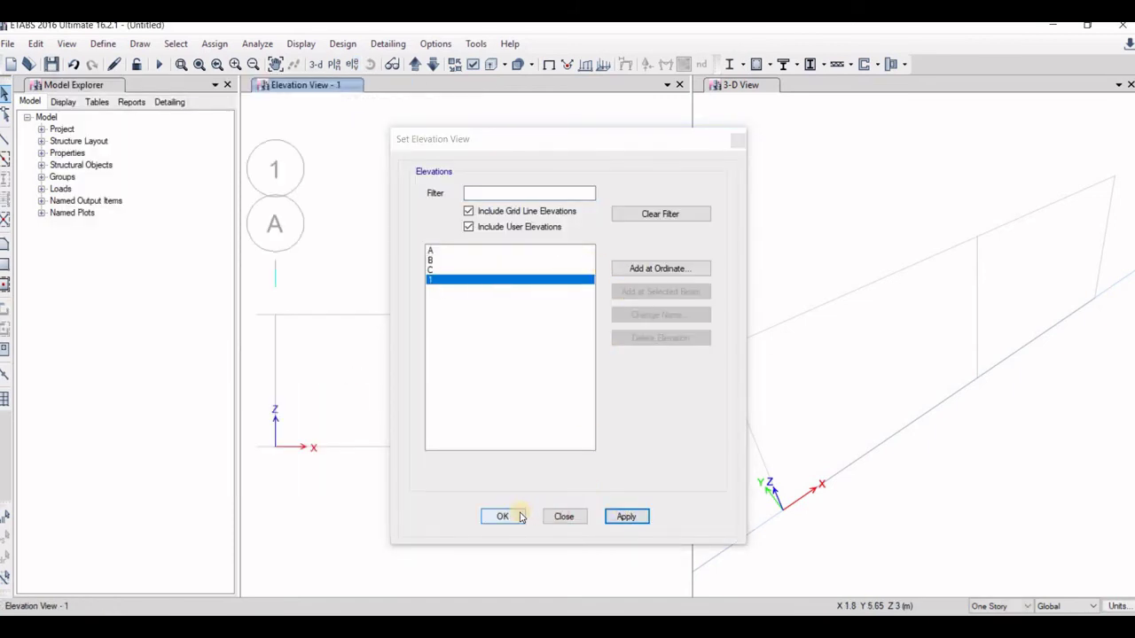
left_click(502, 516)
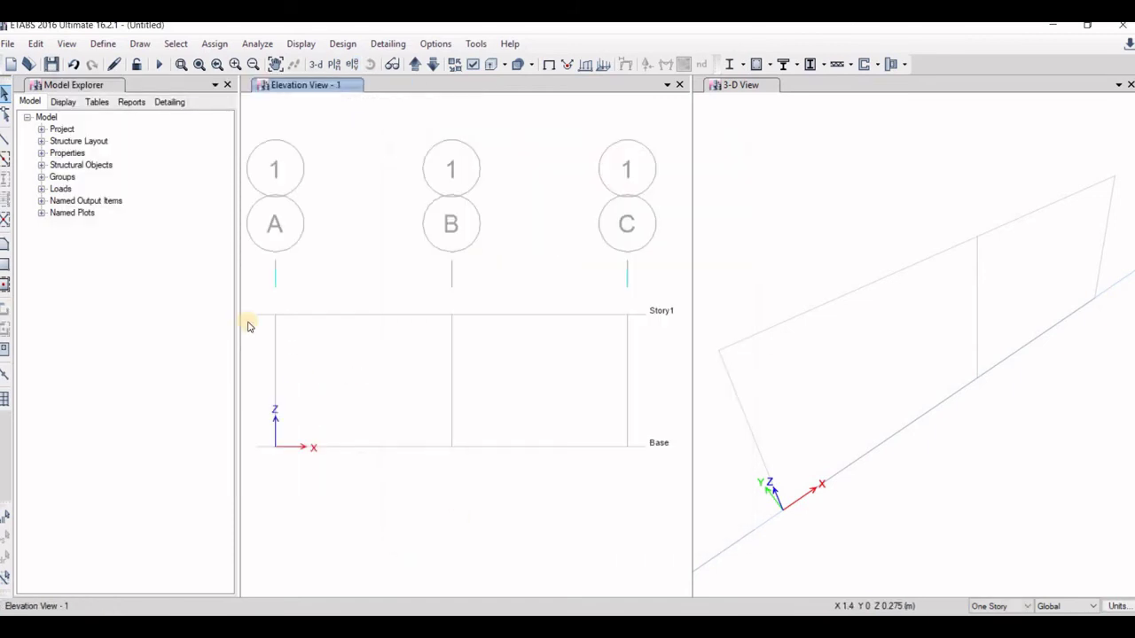
Draw B0.25x0.3 beams along the Base line from grid A to C
left_click(5, 159)
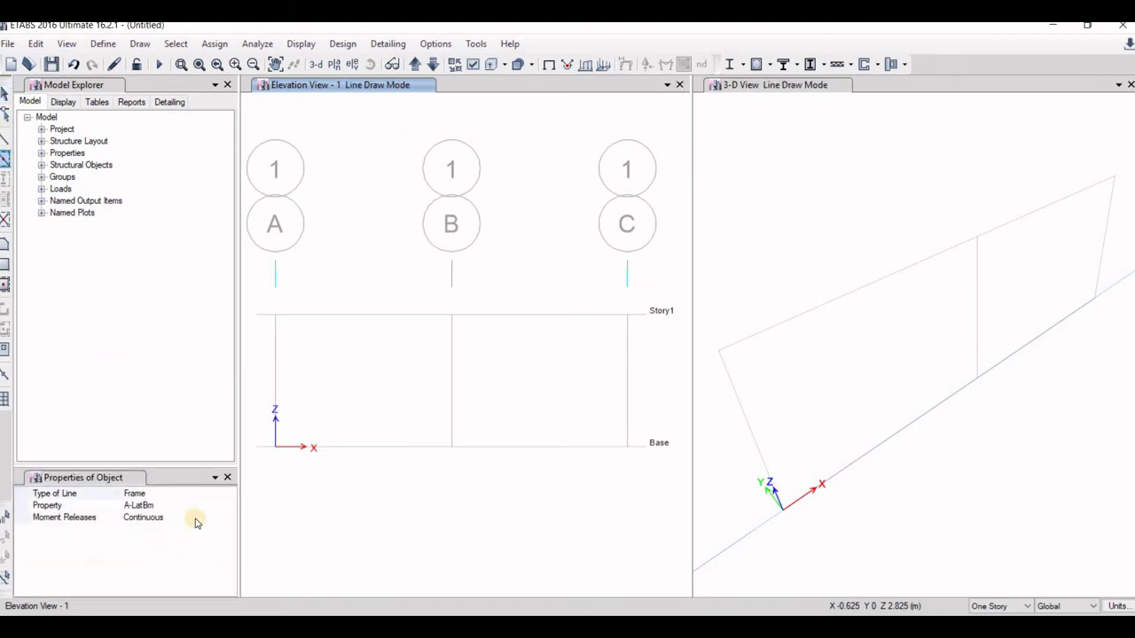
left_click(206, 506)
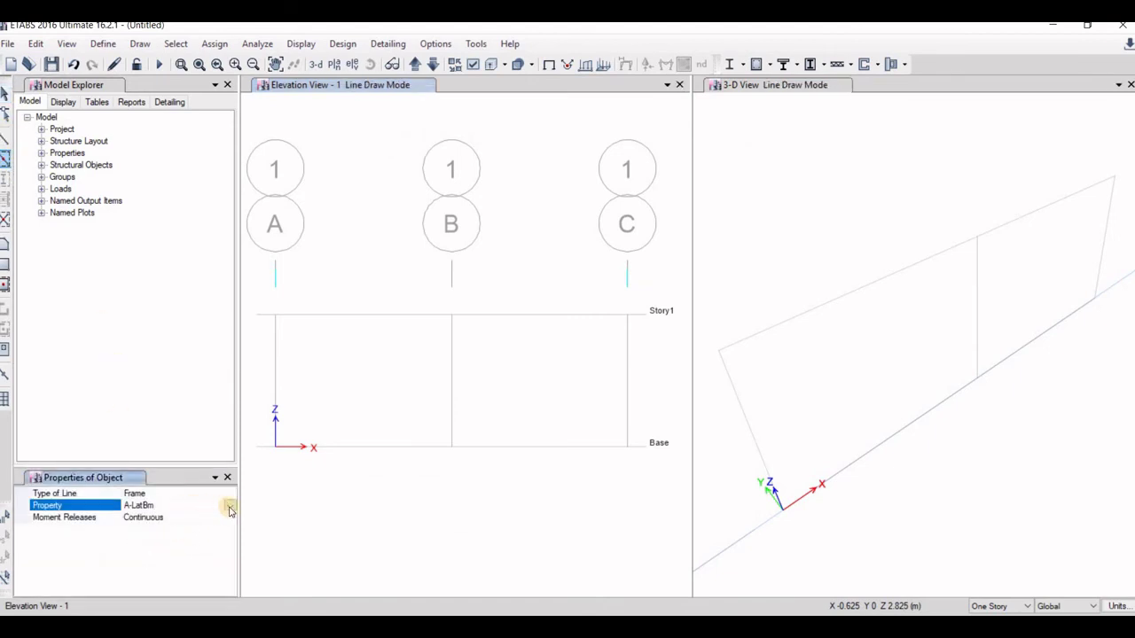
left_click(230, 506)
left_click(171, 579)
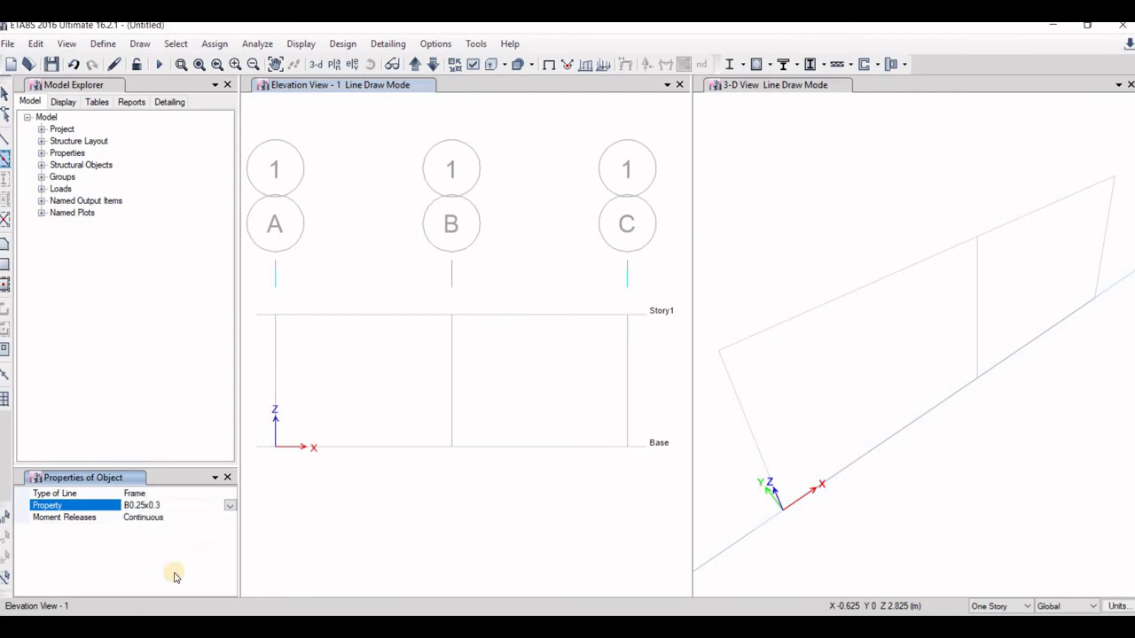
mouse_move(253, 413)
left_mouse_down()
mouse_move(489, 512)
mouse_move(658, 503)
left_mouse_up()
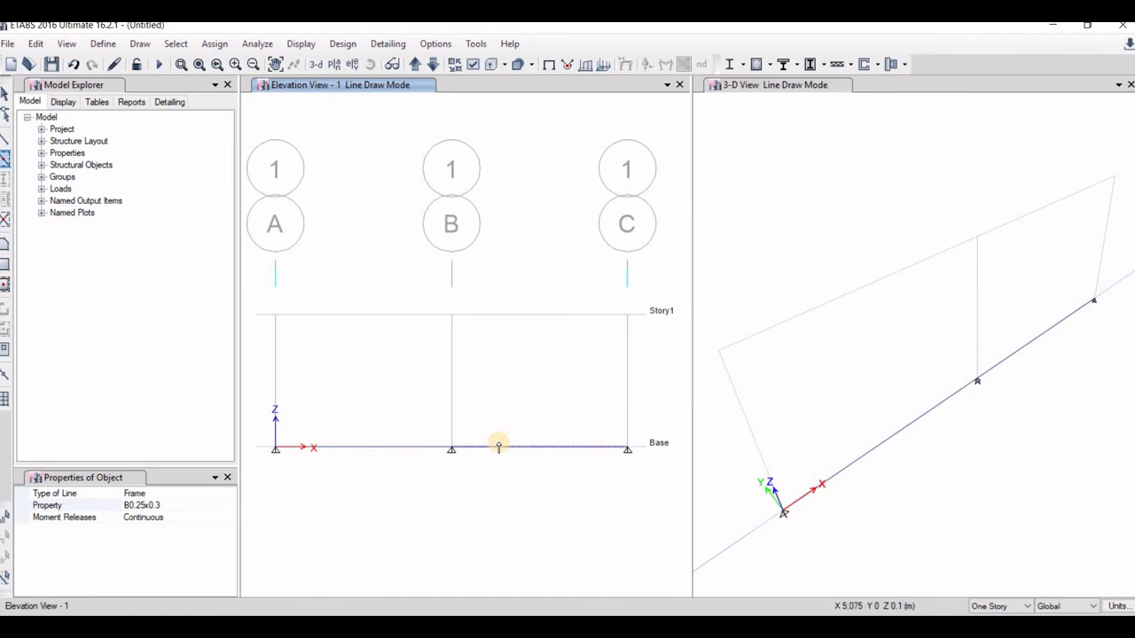
key("Escape")
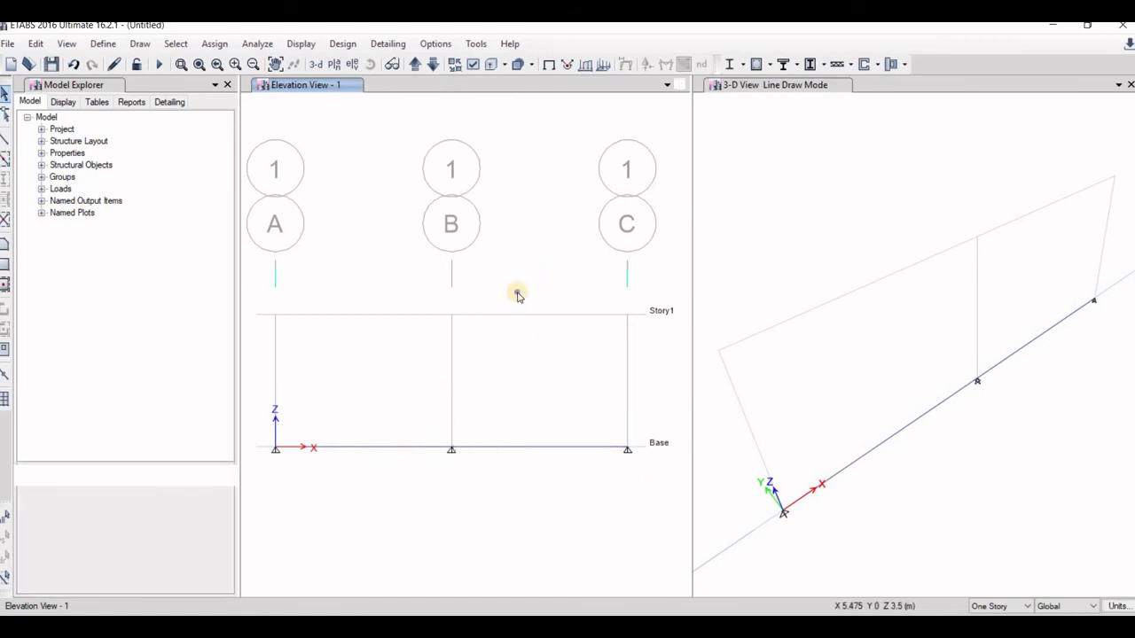
Hide grid lines in the elevation and 3-D views, then select both beam end joints
right_click(517, 295)
left_click(585, 357)
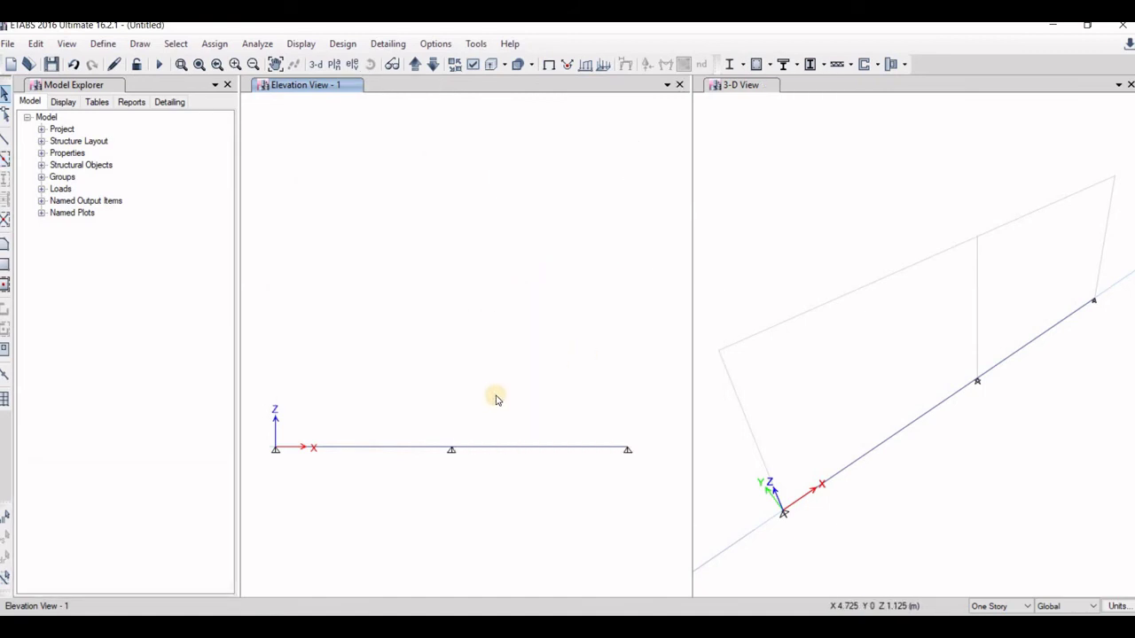
right_click(830, 224)
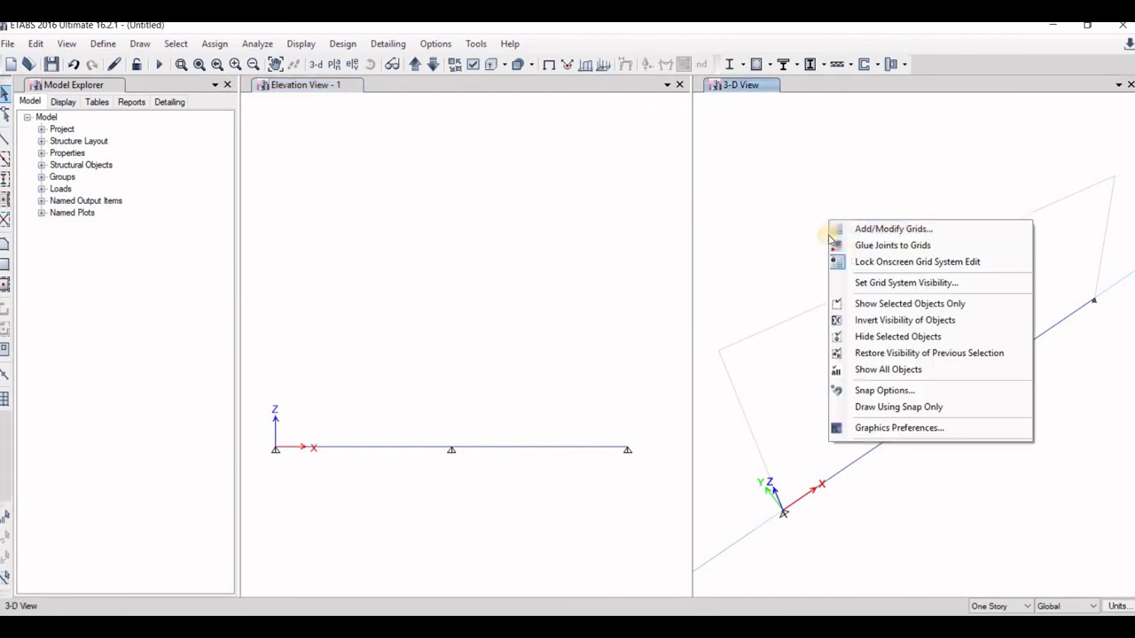
left_click(877, 282)
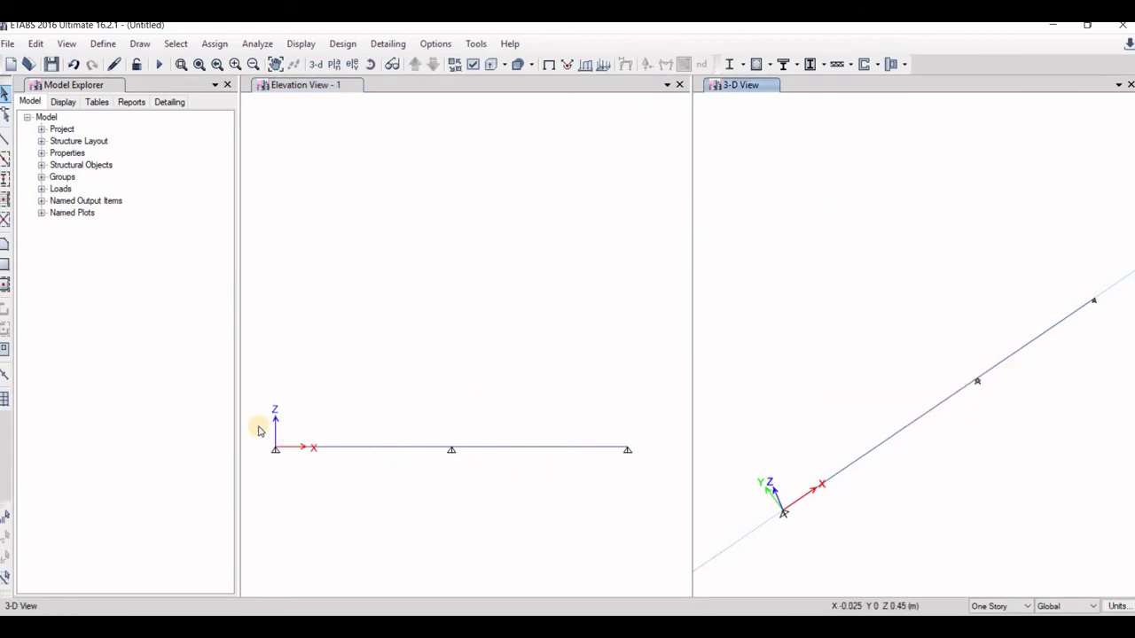
left_click(276, 448)
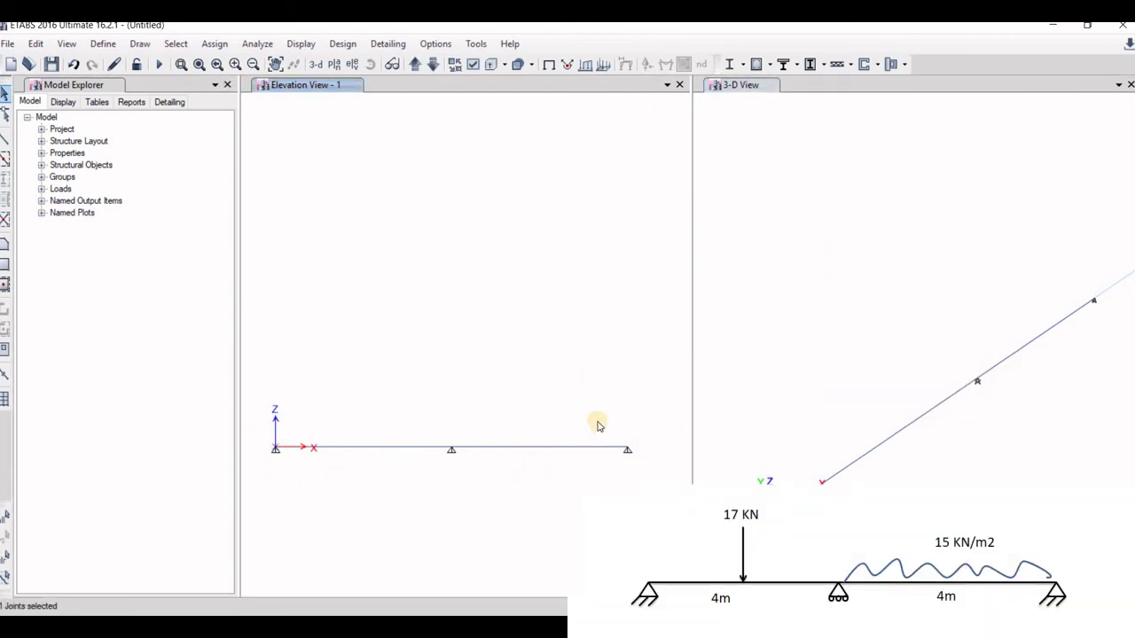
left_click_drag(600, 427, 671, 480)
Assign pinned supports to the two selected end joints
left_click(215, 44)
mouse_move(226, 61)
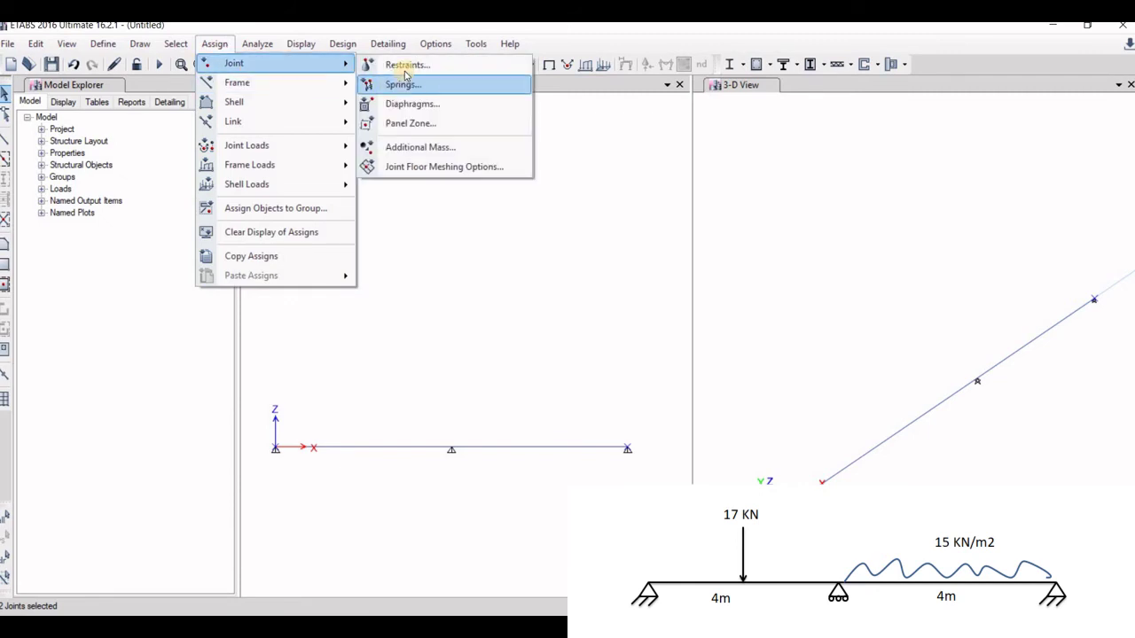
left_click(396, 69)
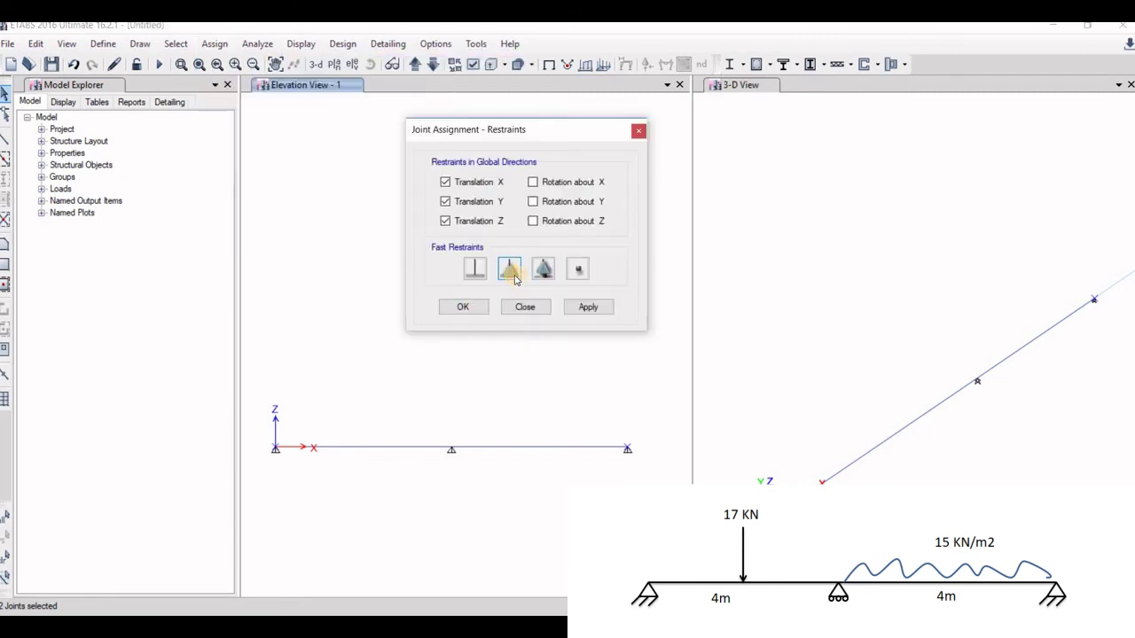
left_click(589, 307)
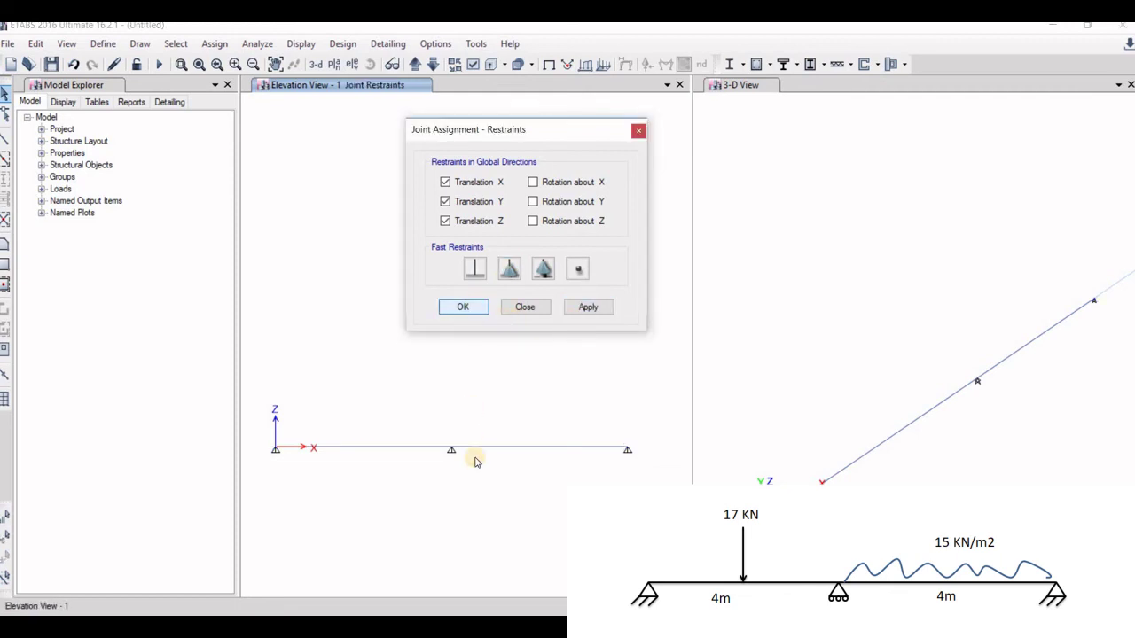
key("Escape")
Select the middle joint and attempt a Z-translation-only roller restraint
left_click_drag(413, 436, 484, 471)
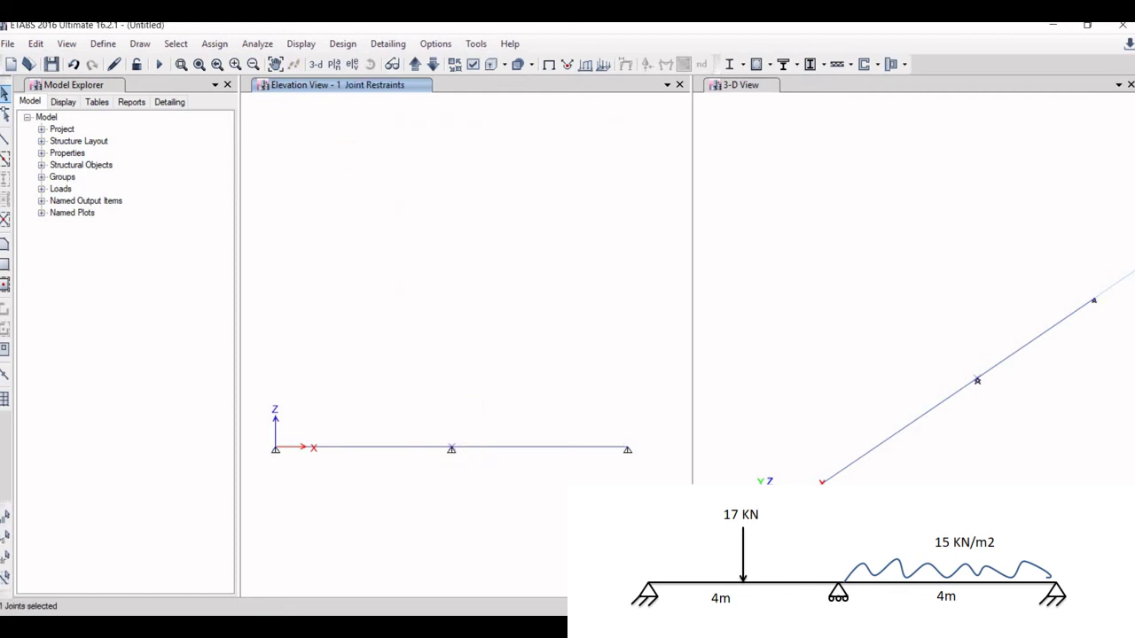
left_click(213, 44)
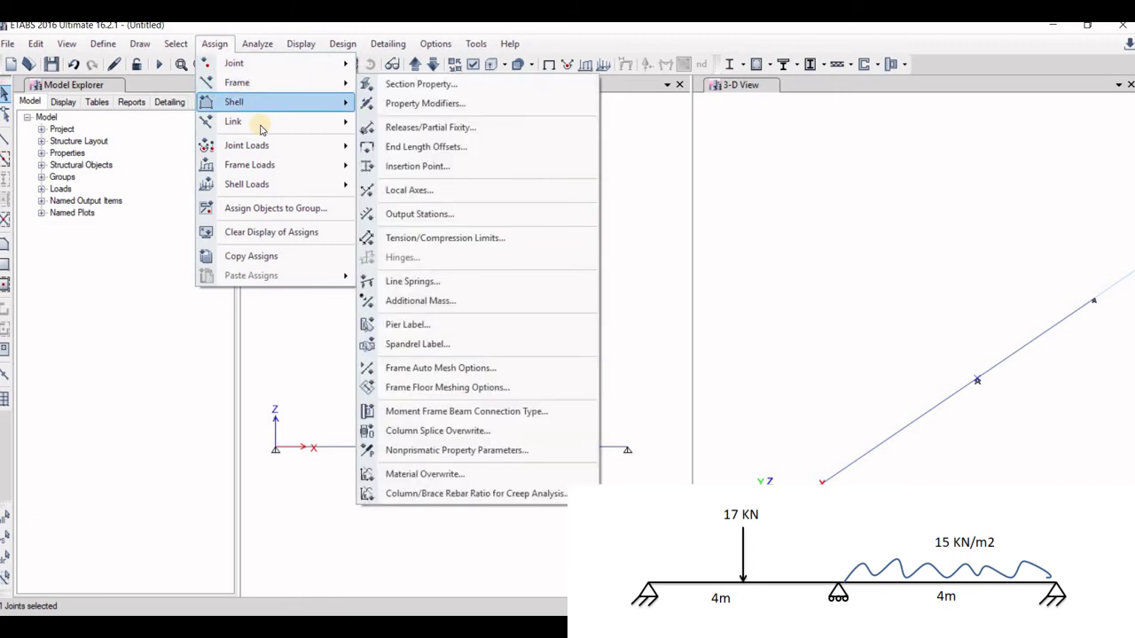
mouse_move(266, 63)
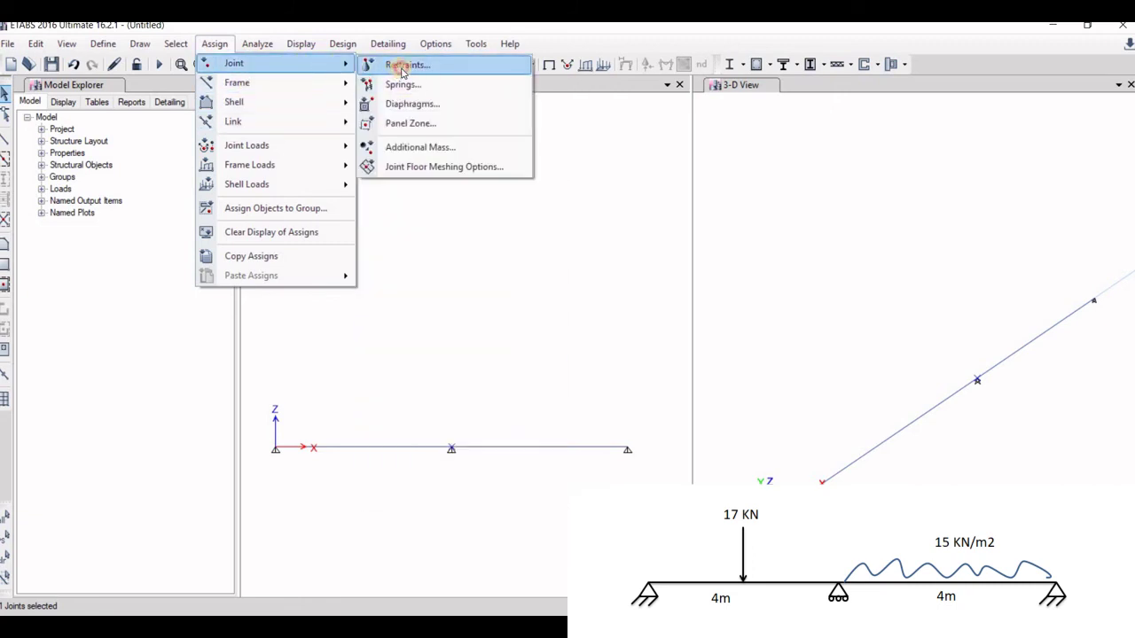
left_click(407, 64)
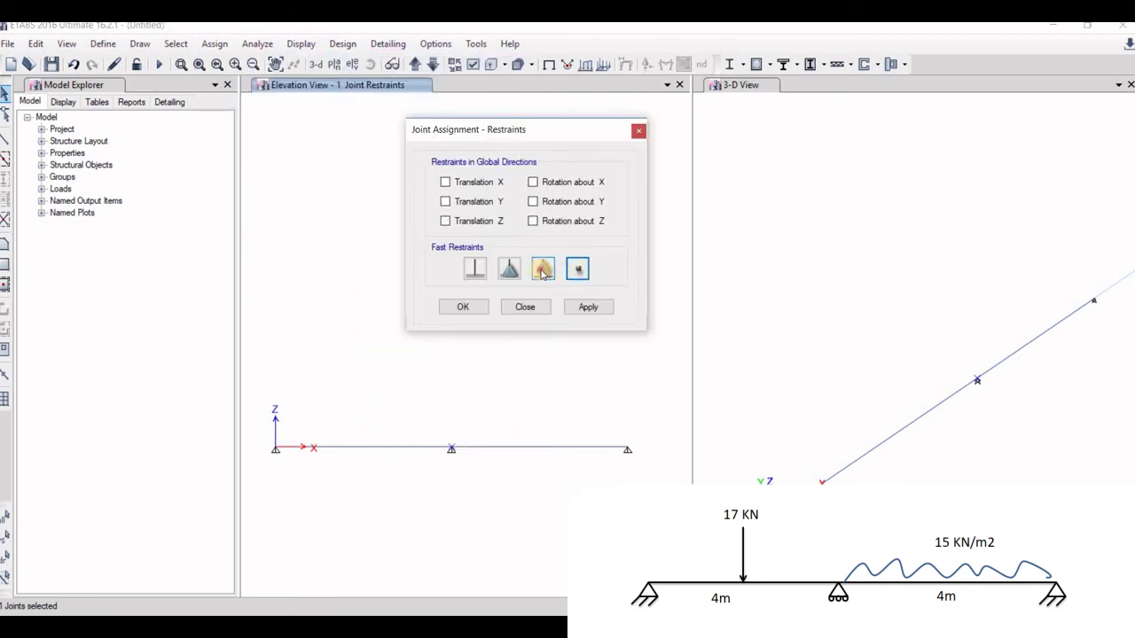
left_click(542, 270)
left_click(577, 268)
left_click(581, 307)
left_click(544, 273)
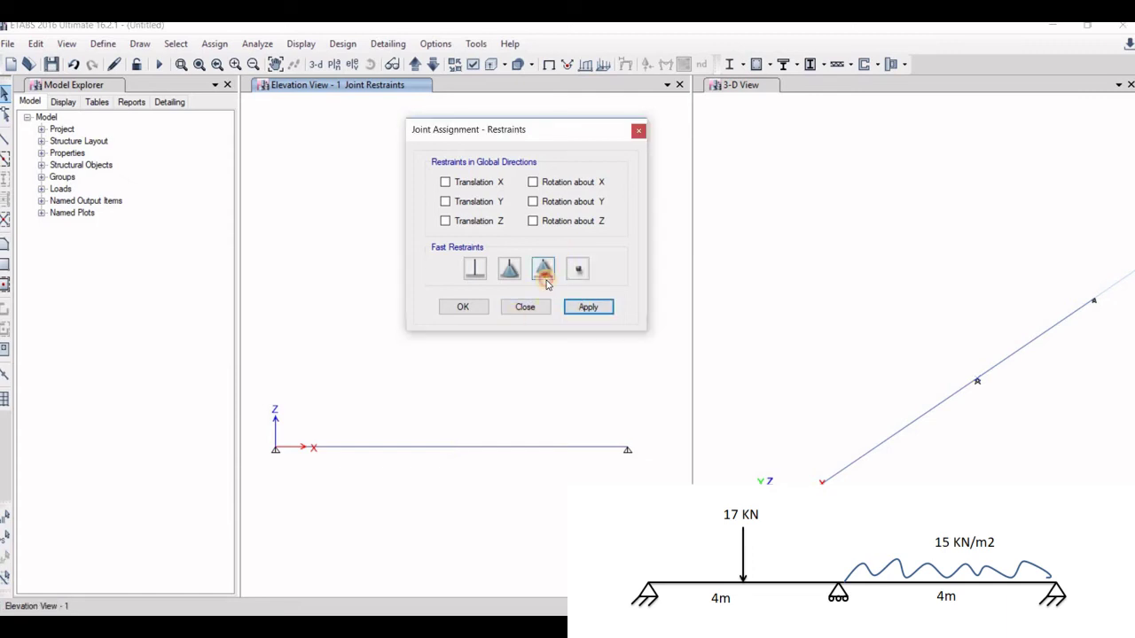
left_click(581, 309)
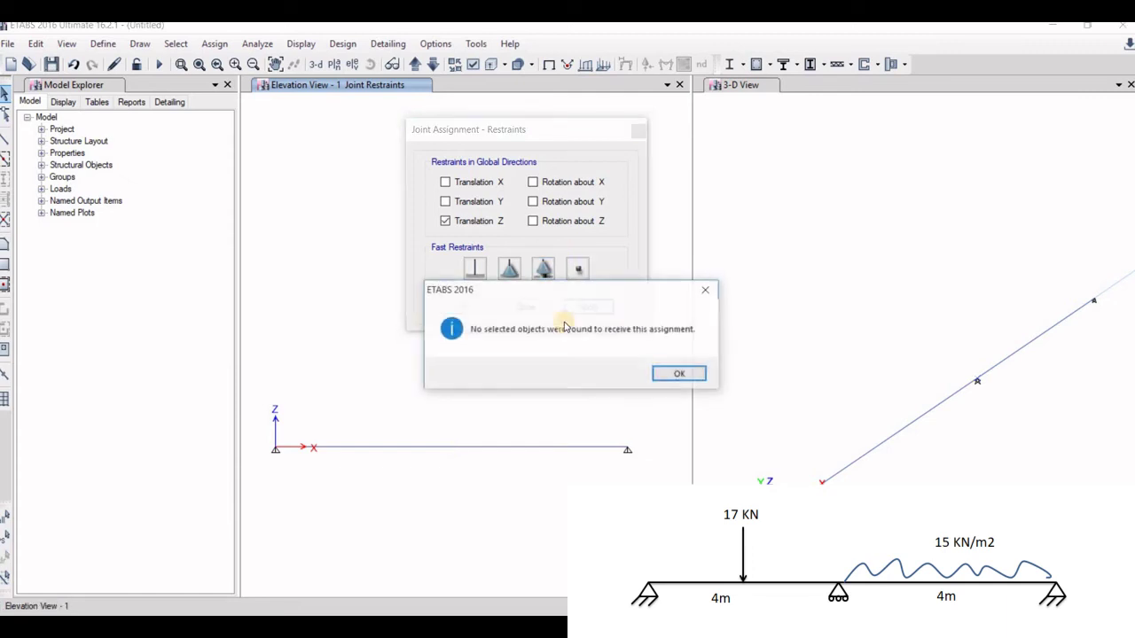
left_click(700, 290)
left_click(525, 308)
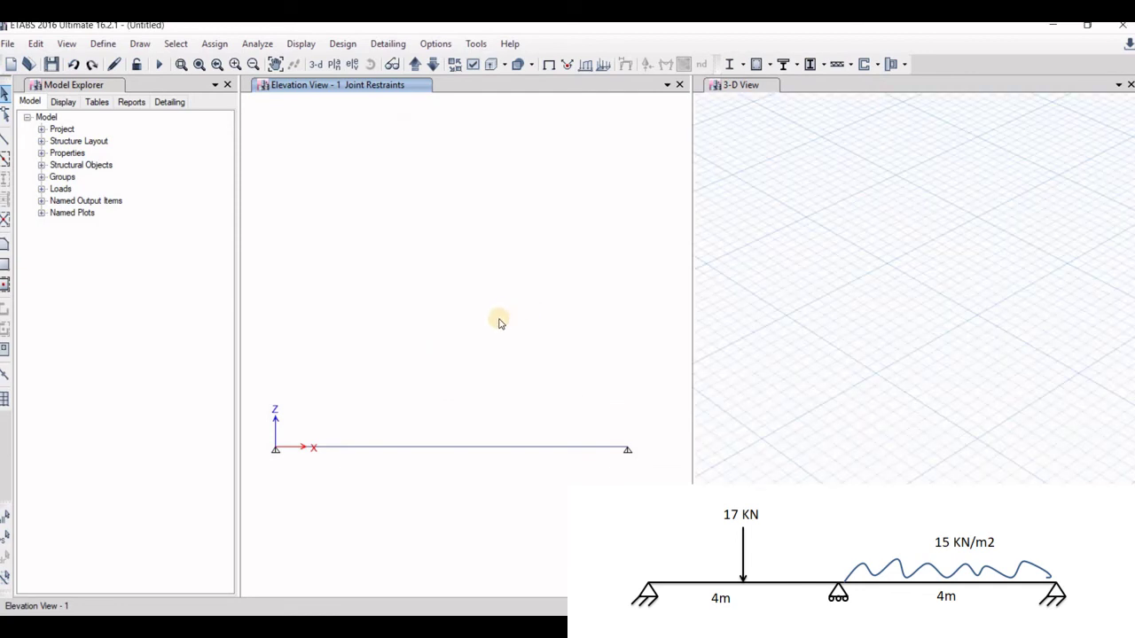
Reapply the Z-only roller restraint to the middle joint at grid B
left_click(214, 43)
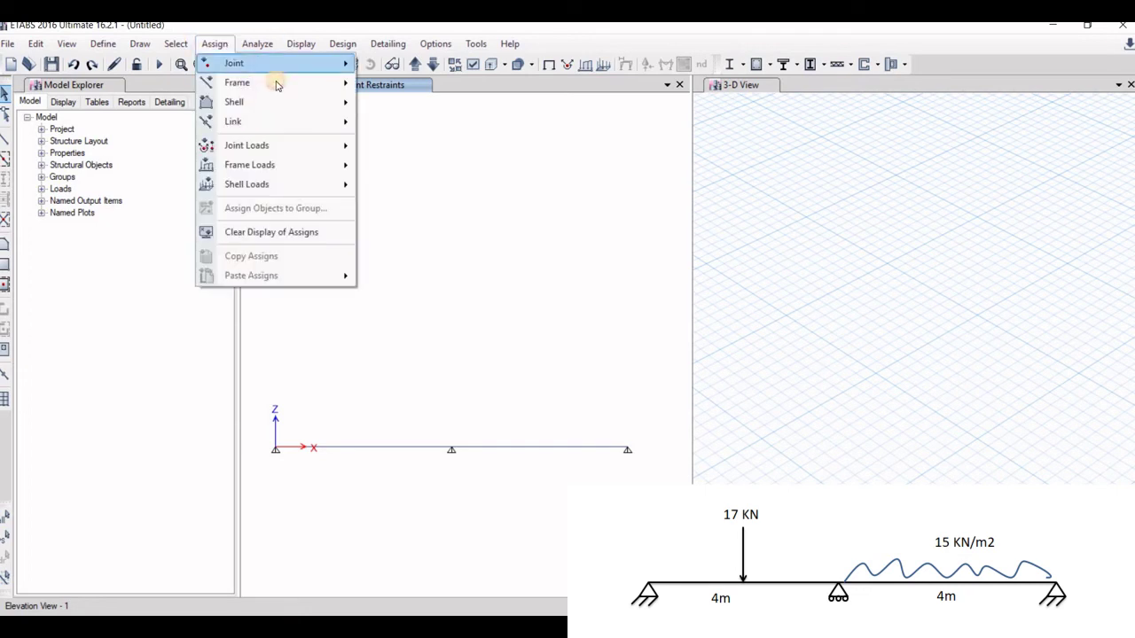
mouse_move(287, 66)
left_click(406, 64)
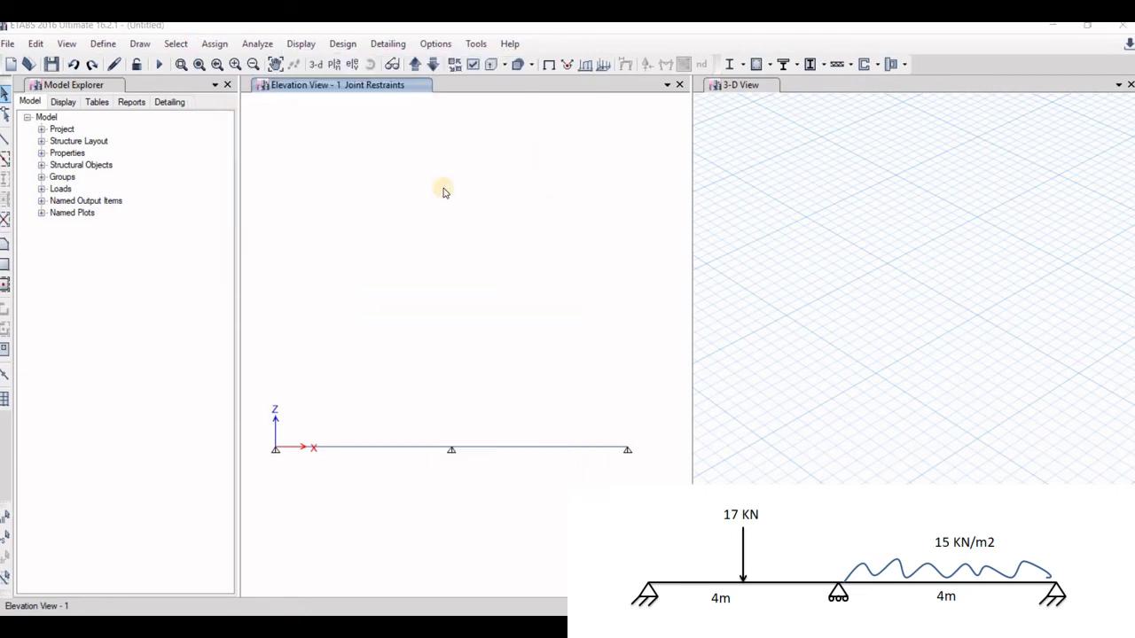
left_click(452, 448)
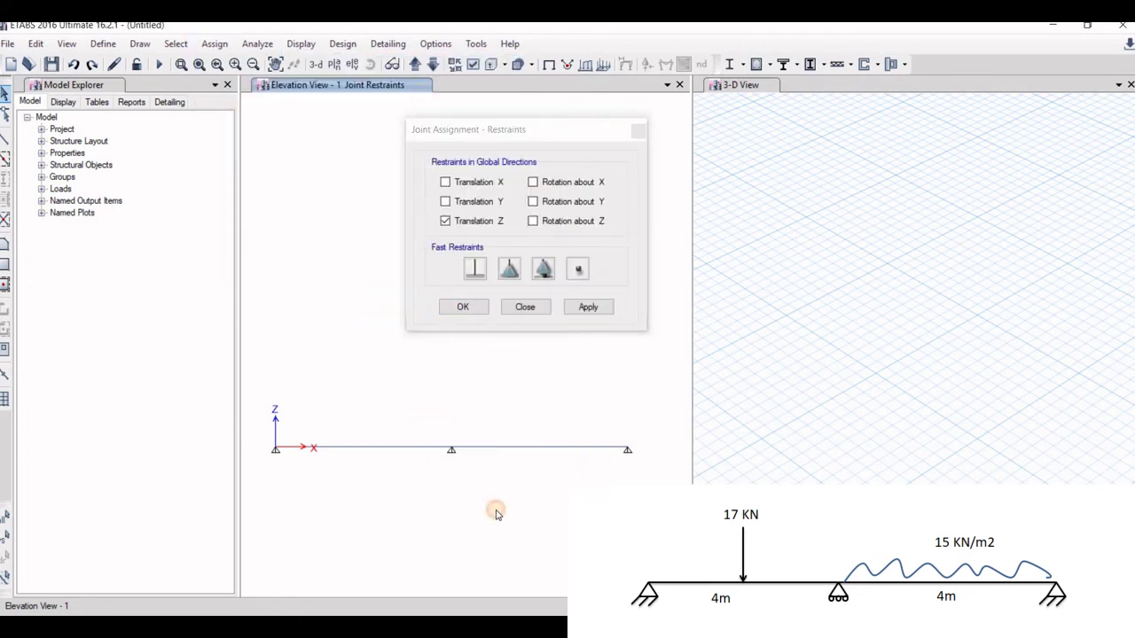
left_click(547, 279)
left_click(592, 307)
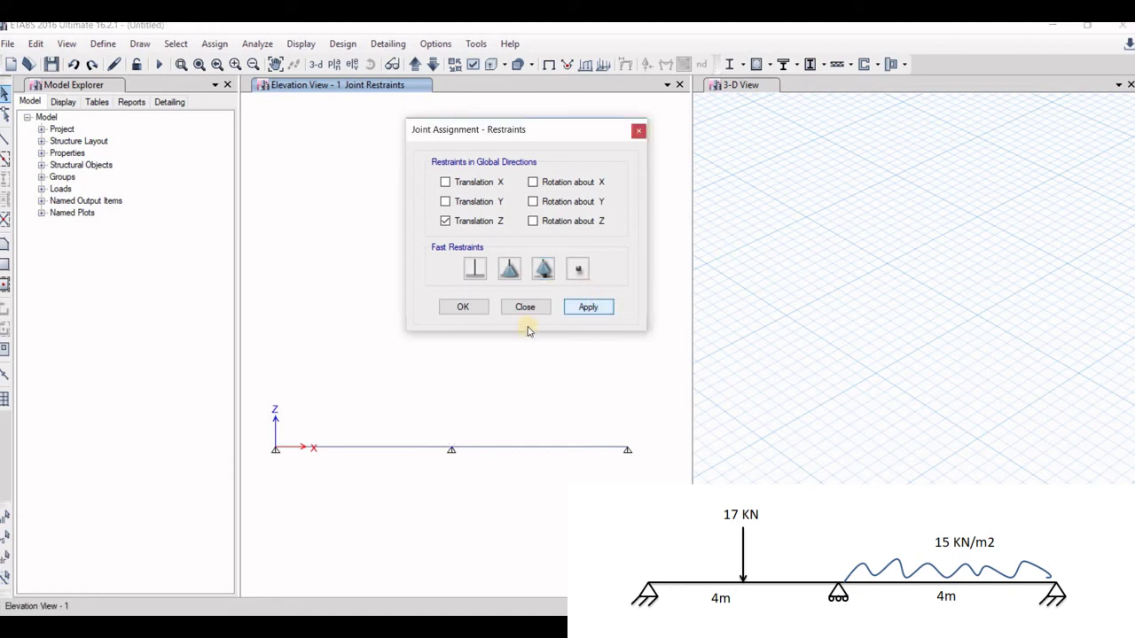
left_click(464, 307)
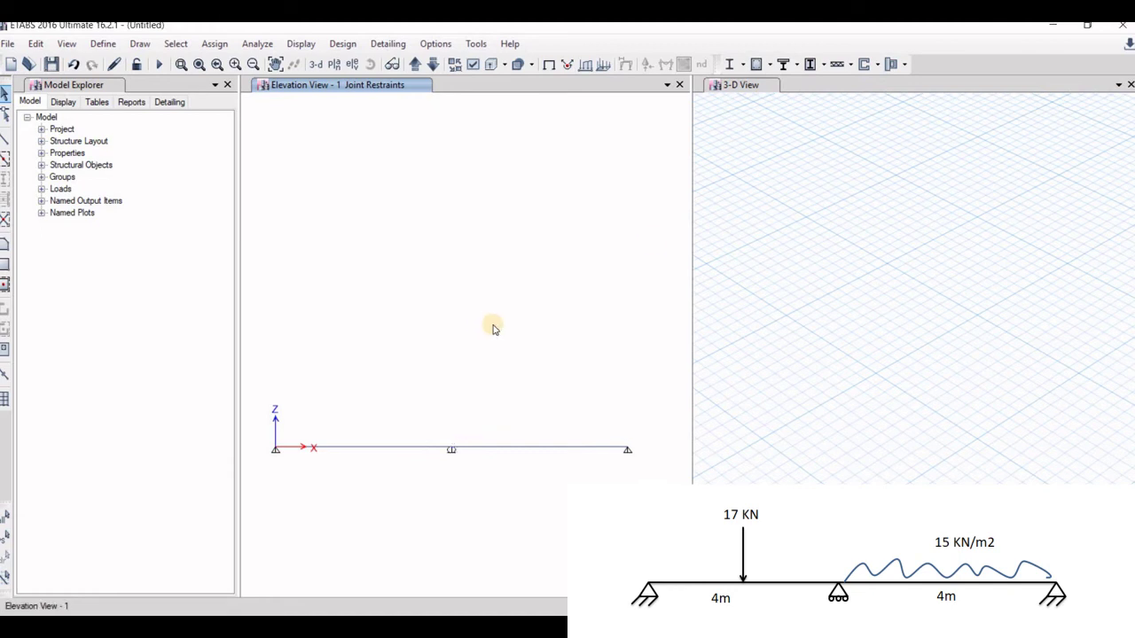
left_click(745, 85)
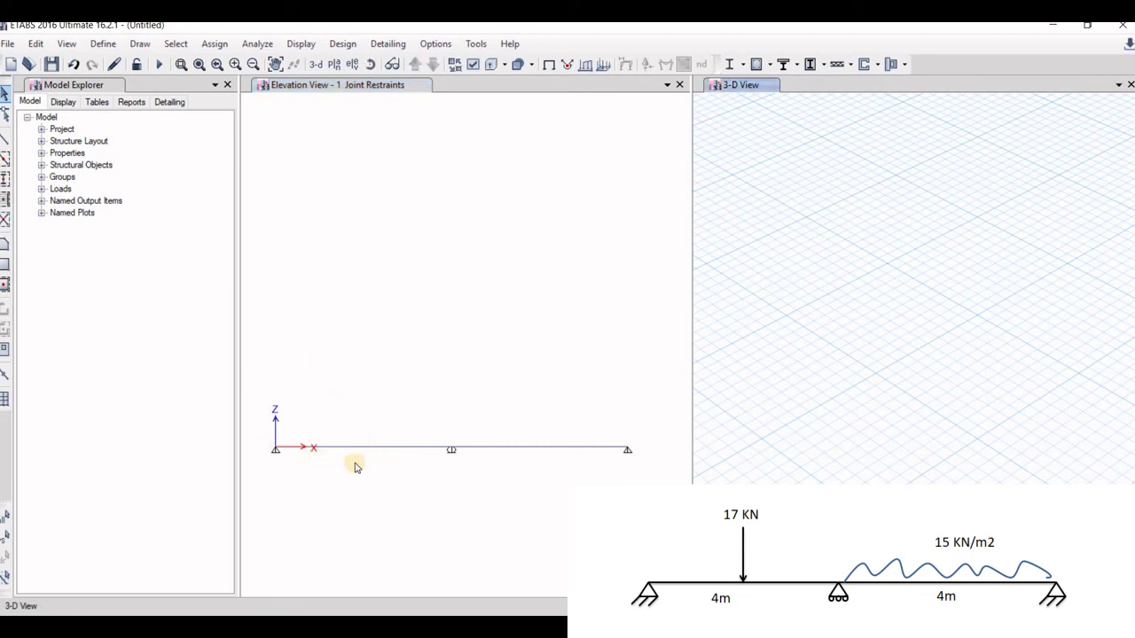
Add a 17 kN Dead gravity point load at relative distance 0.5 on the left span
left_click(392, 449)
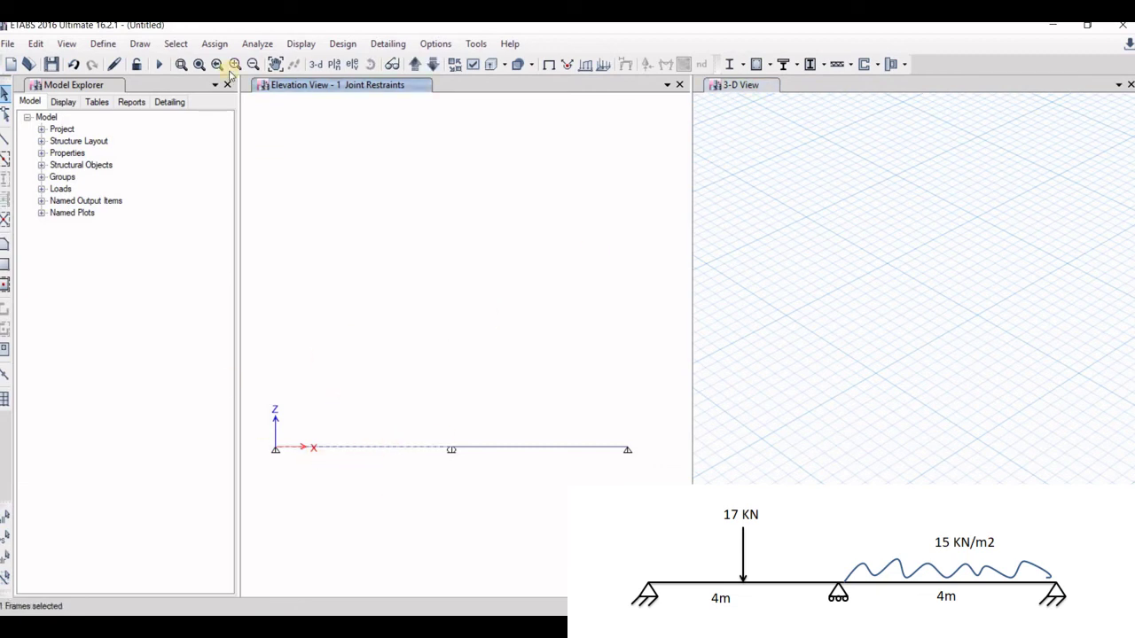
left_click(218, 44)
left_click(215, 43)
left_click(214, 43)
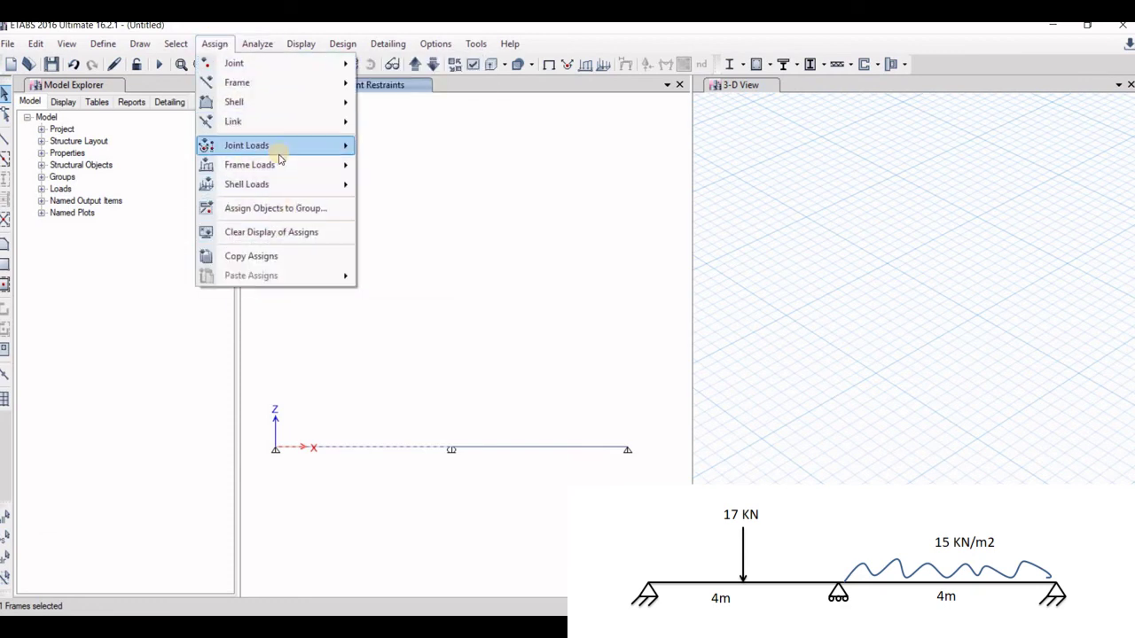
mouse_move(278, 165)
left_click(379, 167)
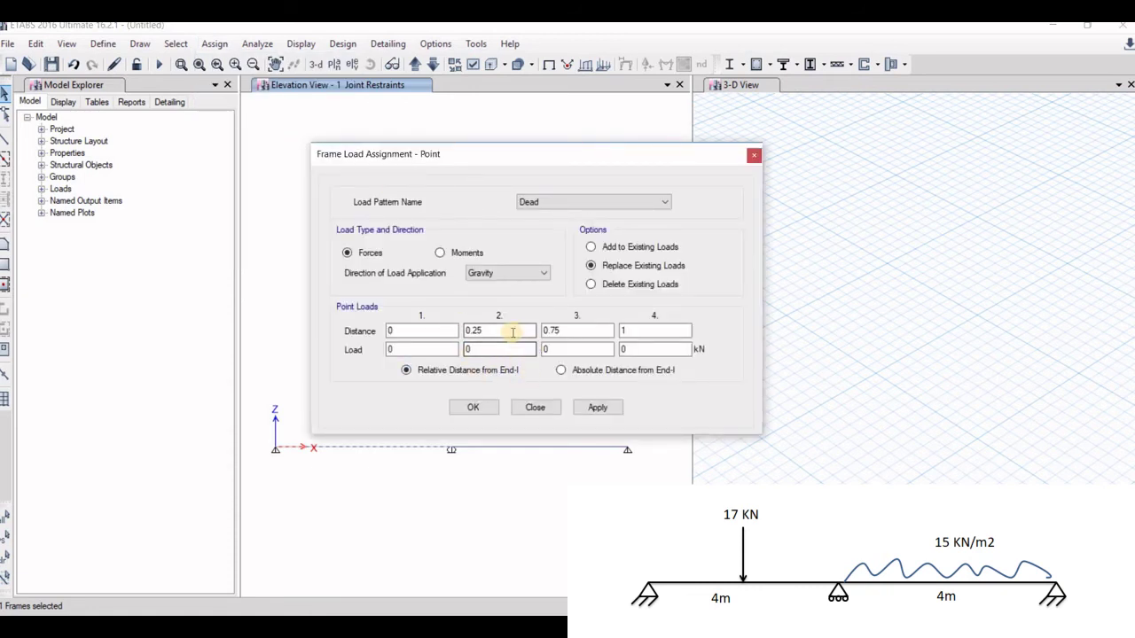
left_click_drag(512, 331, 455, 329)
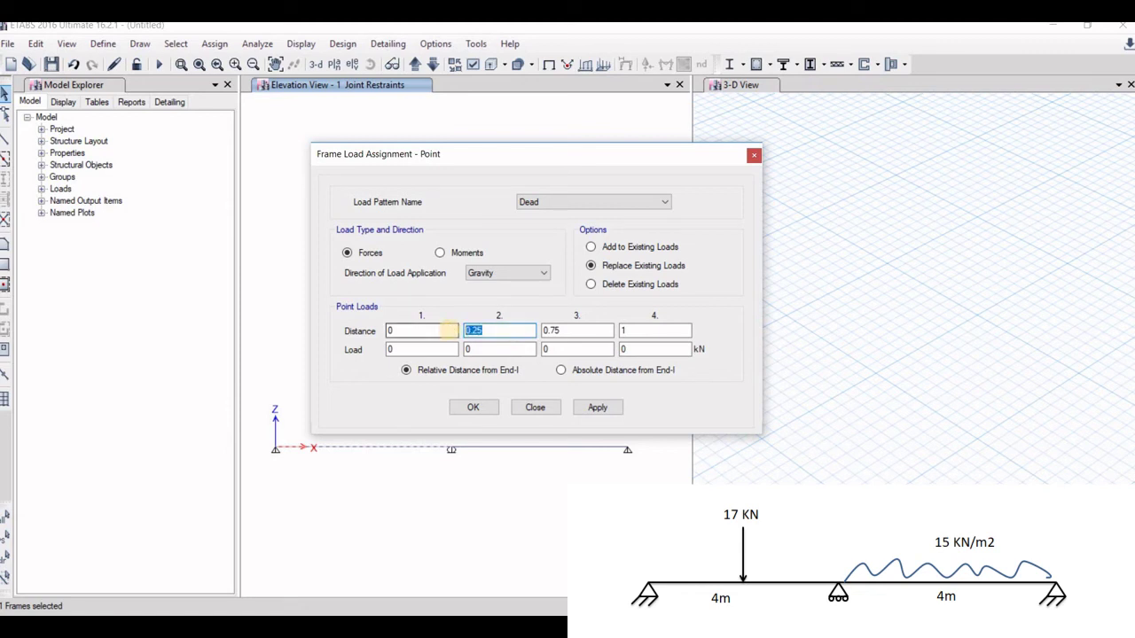
type("0")
key("Tab")
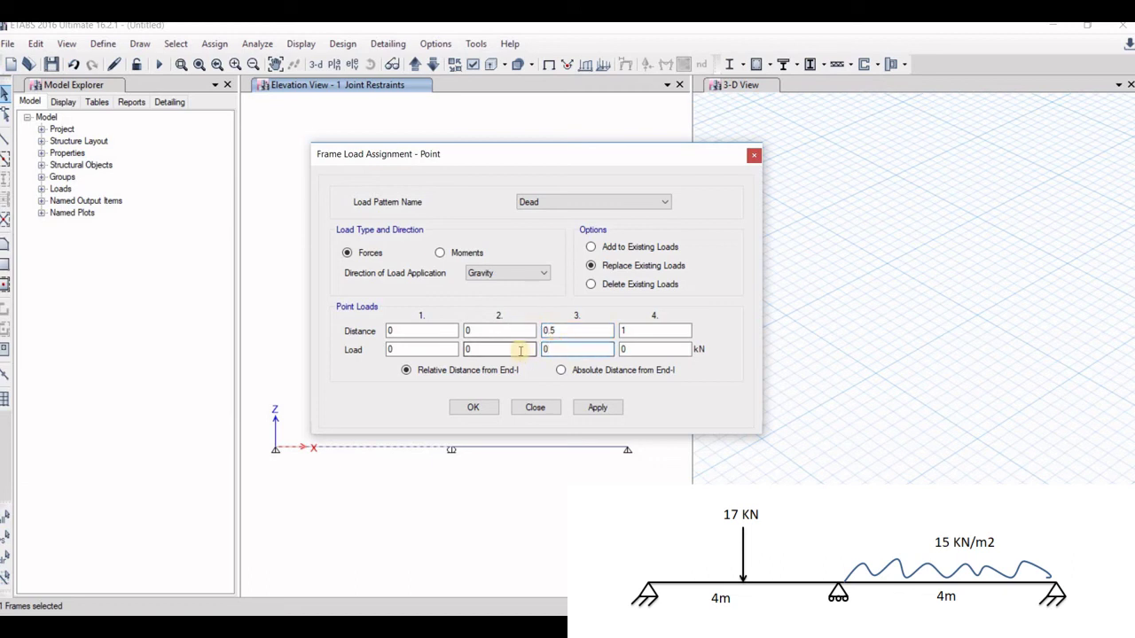
type("17")
key("Return")
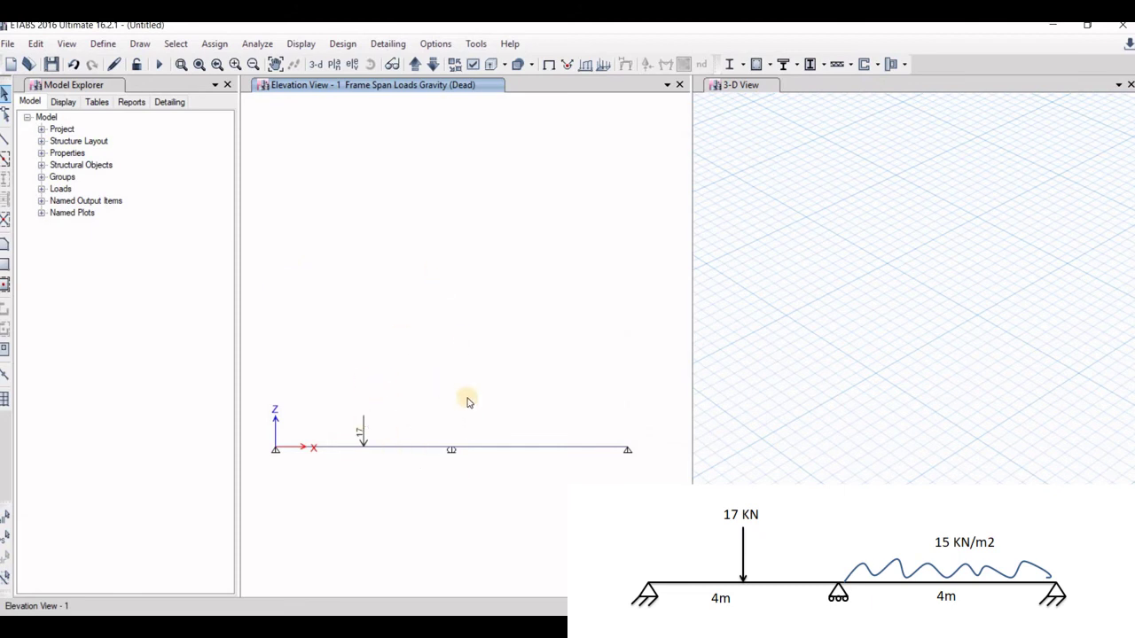
Apply a 15 kN/m uniform Dead gravity load along the right 4 m span
left_click(538, 446)
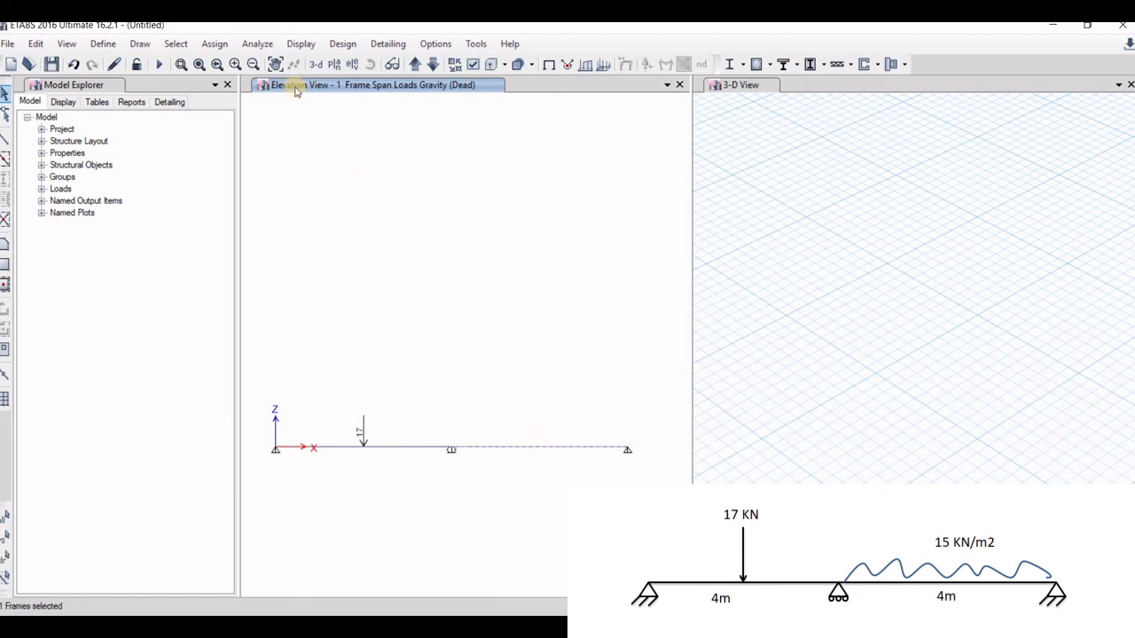
left_click(213, 44)
mouse_move(258, 165)
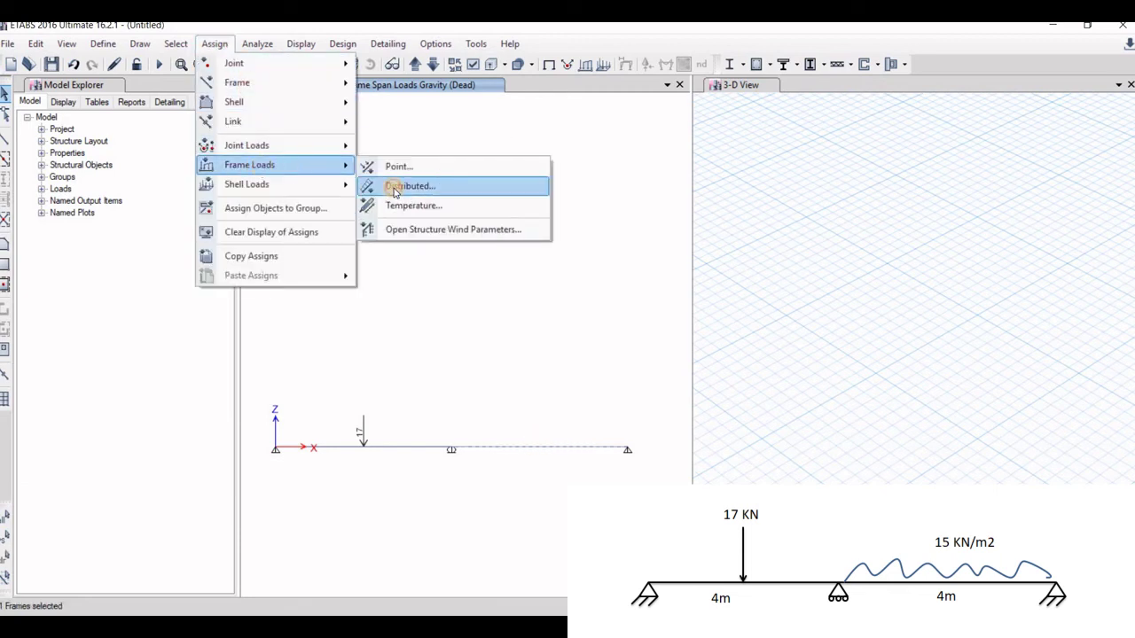
left_click(393, 188)
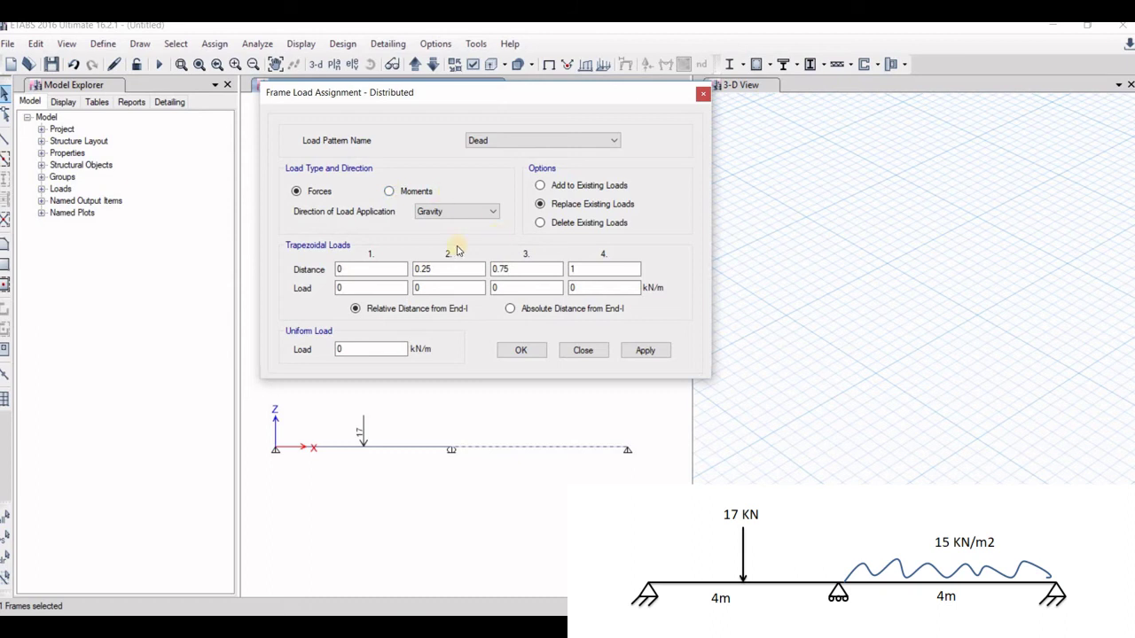
left_click(383, 348)
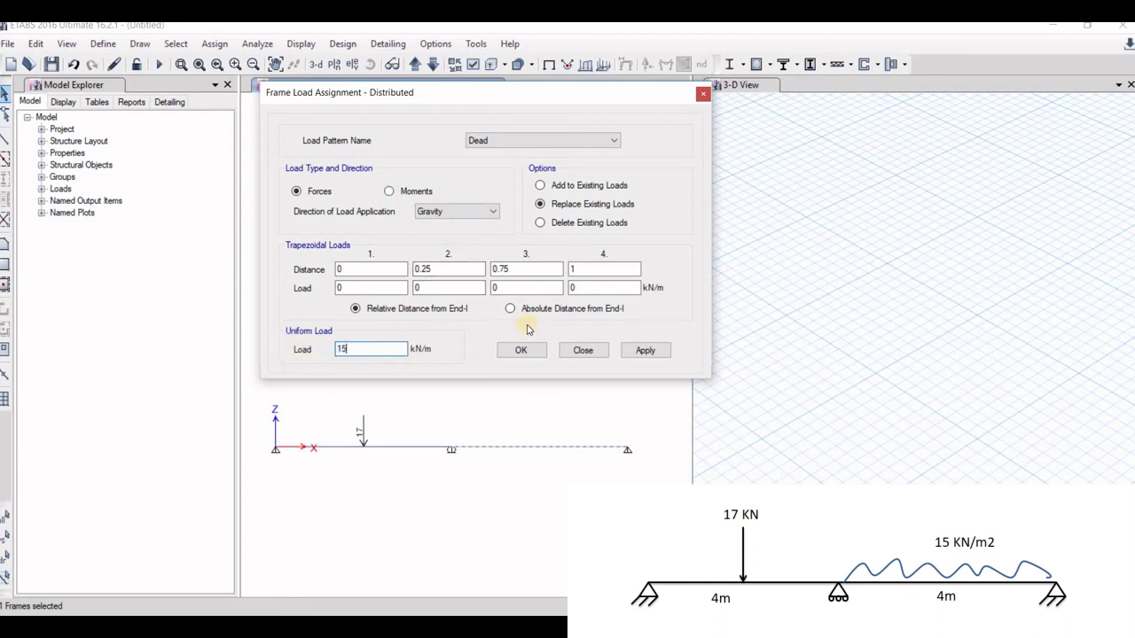
left_click(648, 352)
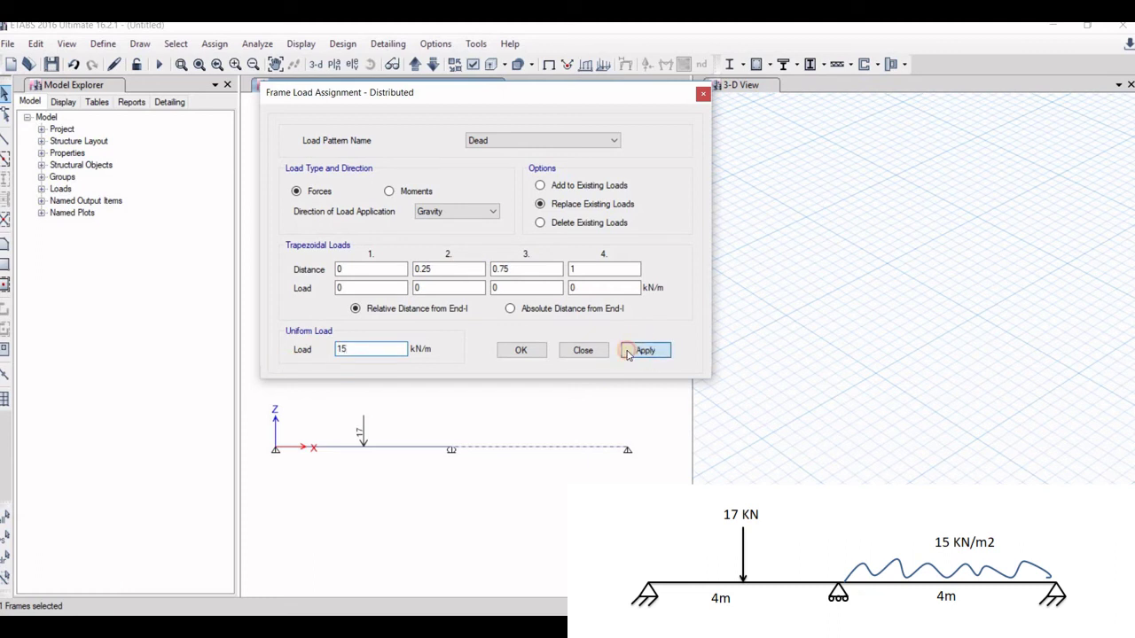
left_click(523, 351)
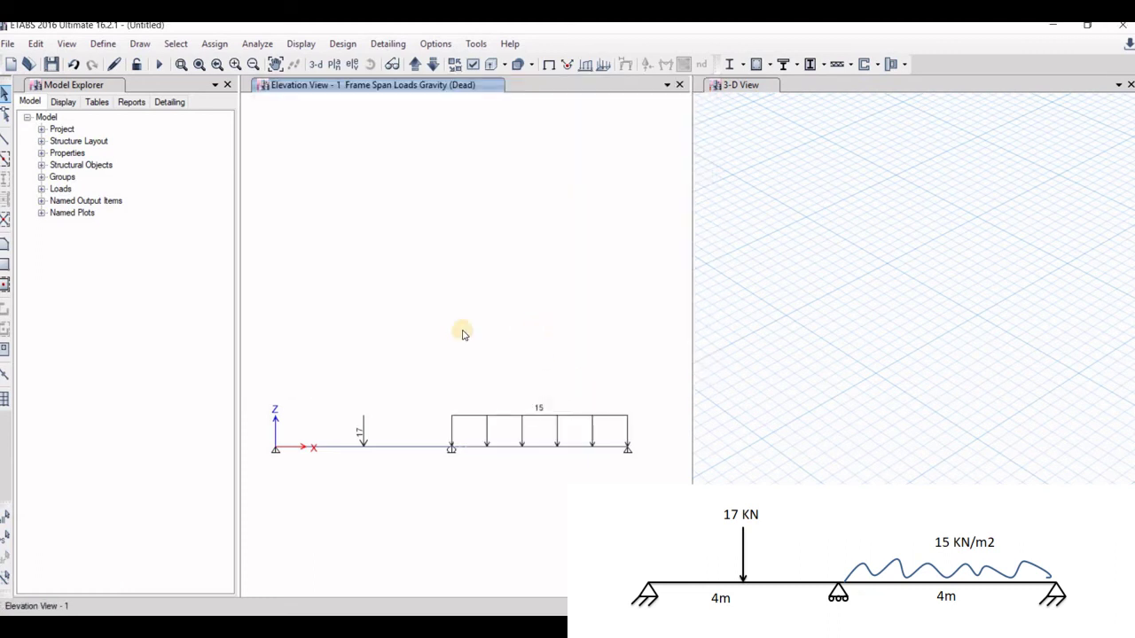
Run Check Model with no warnings, then start Run Analysis
left_click(257, 44)
left_click(282, 64)
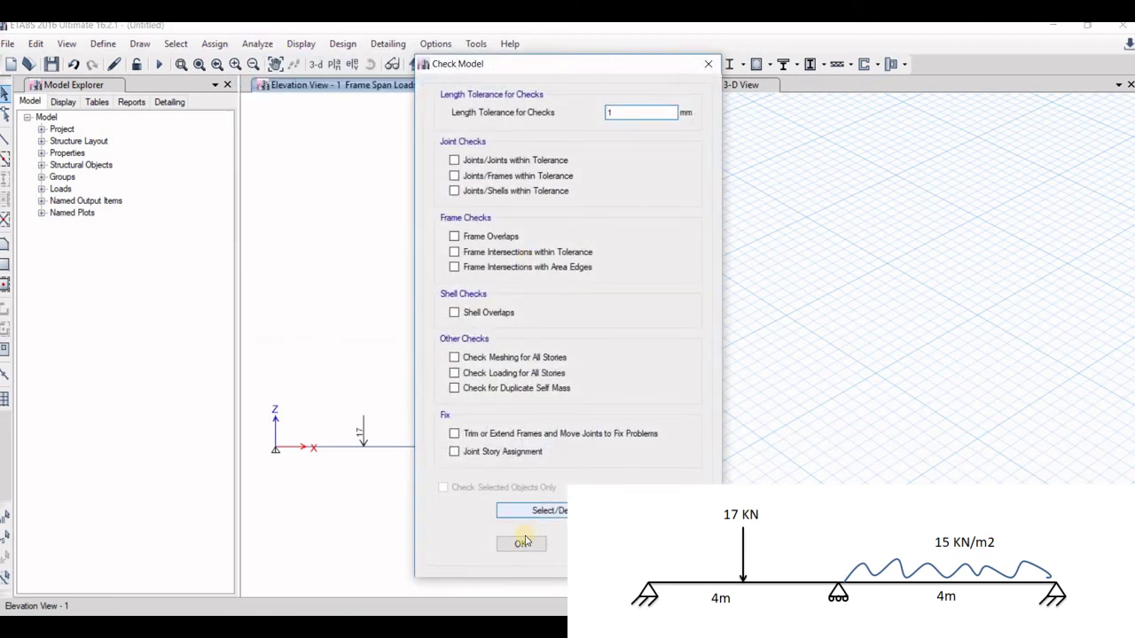
left_click(523, 542)
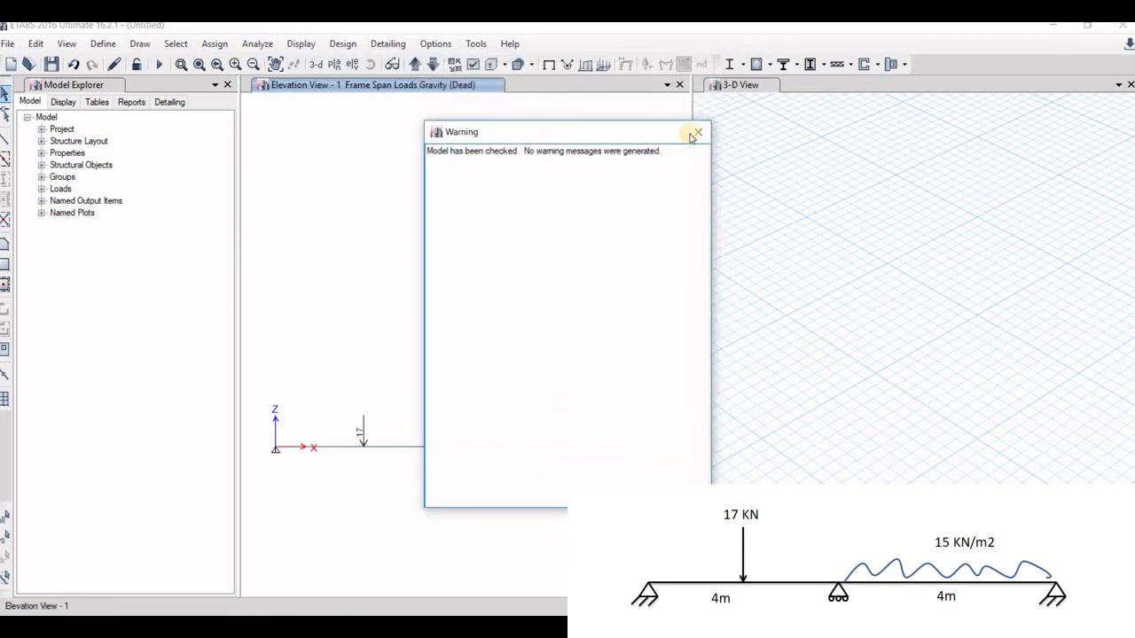
left_click(695, 132)
left_click(257, 44)
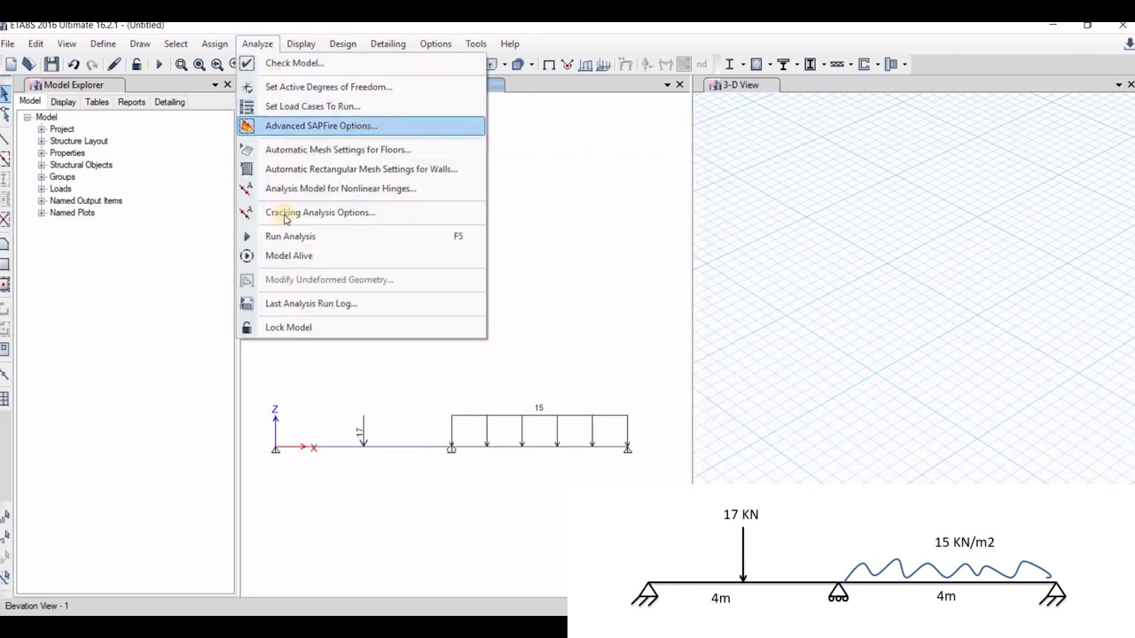
left_click(354, 236)
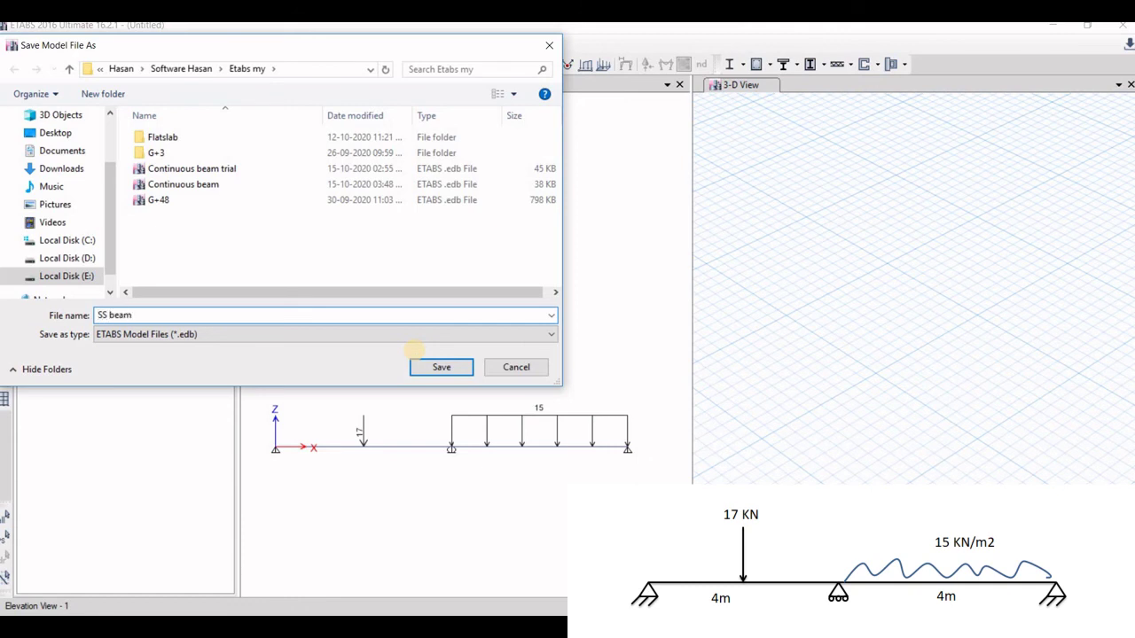
Save the model as SS beam and display the Shear 2-2 force diagram
left_click(442, 366)
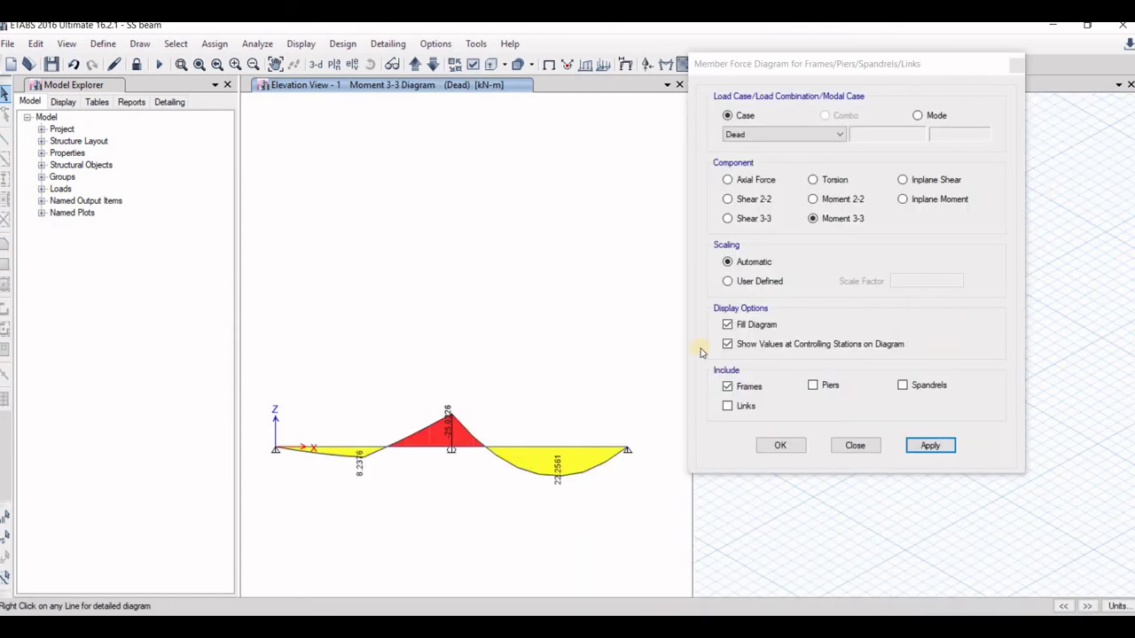
left_click(747, 200)
left_click(929, 445)
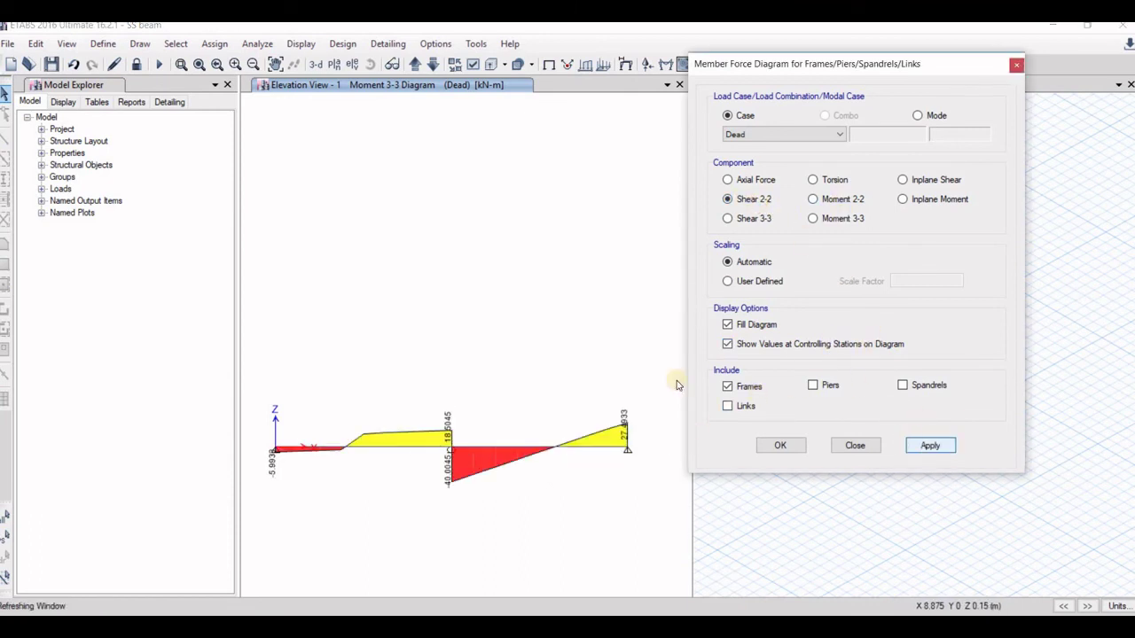
left_click(1016, 66)
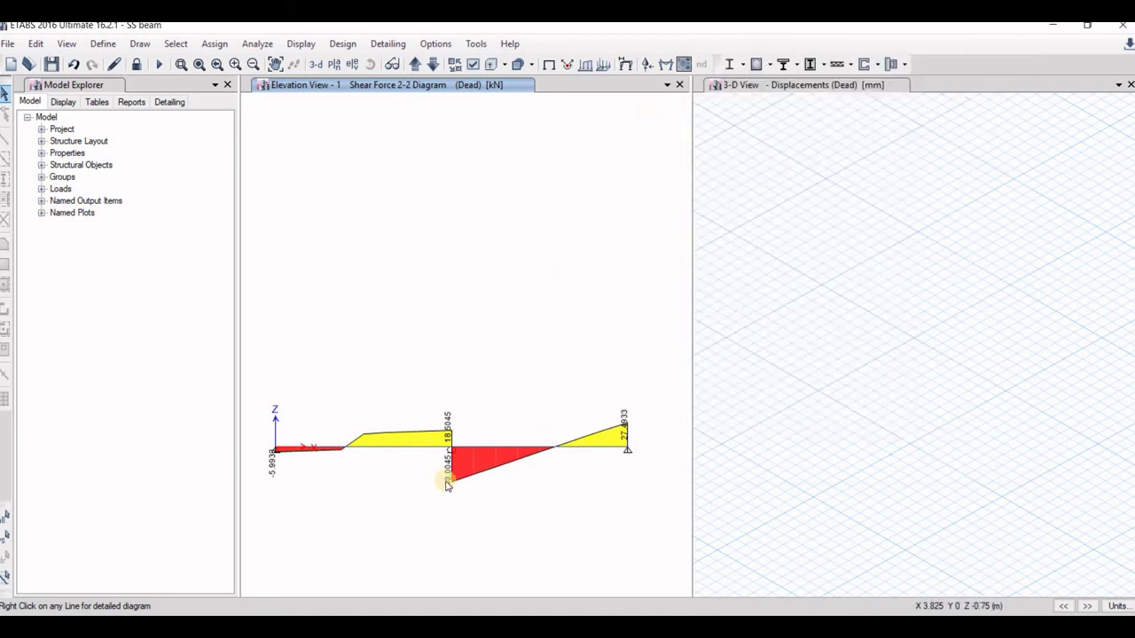
Run concrete frame design to get IS 456:2000 longitudinal reinforcement areas
left_click(342, 43)
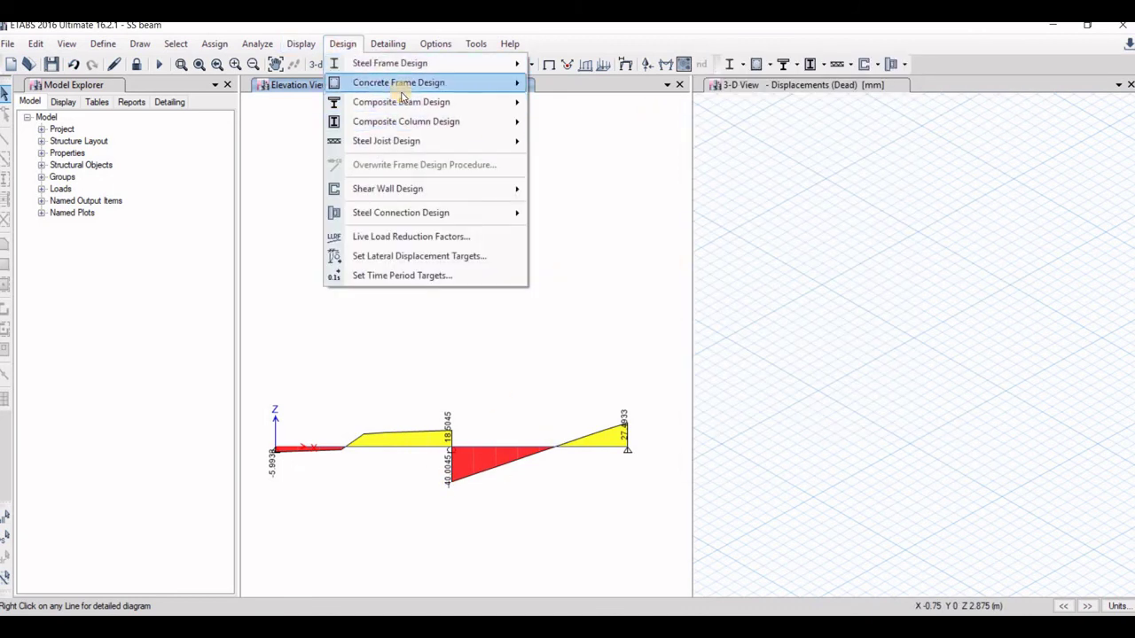
mouse_move(443, 83)
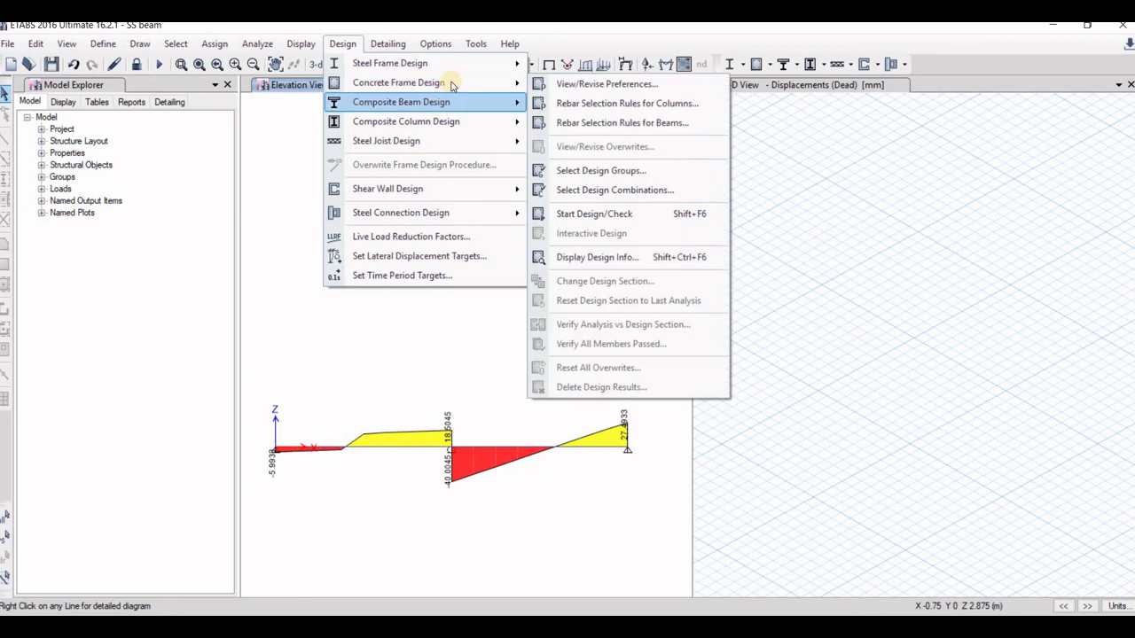
left_click(595, 216)
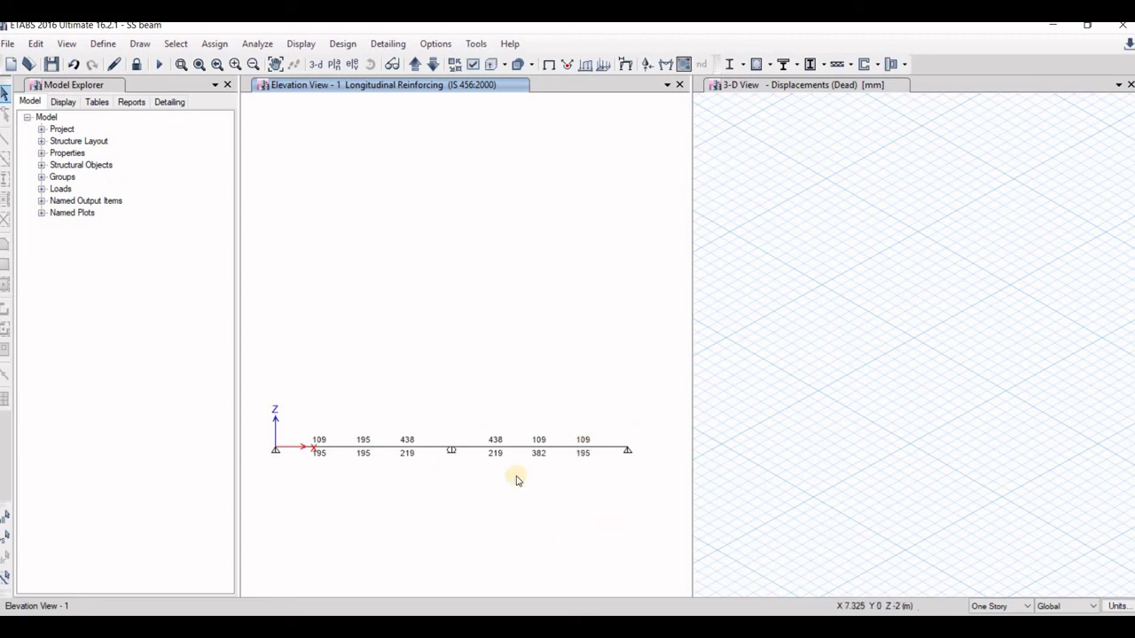
Start detailing for the designed beam
left_click(374, 46)
left_click(390, 40)
left_click(388, 43)
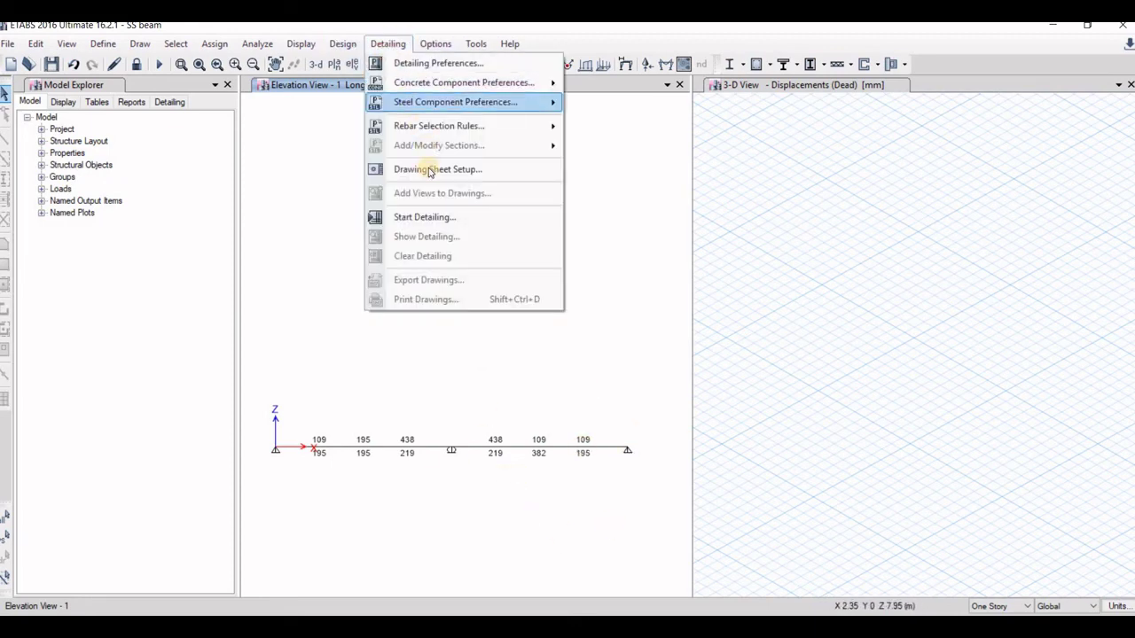
left_click(427, 215)
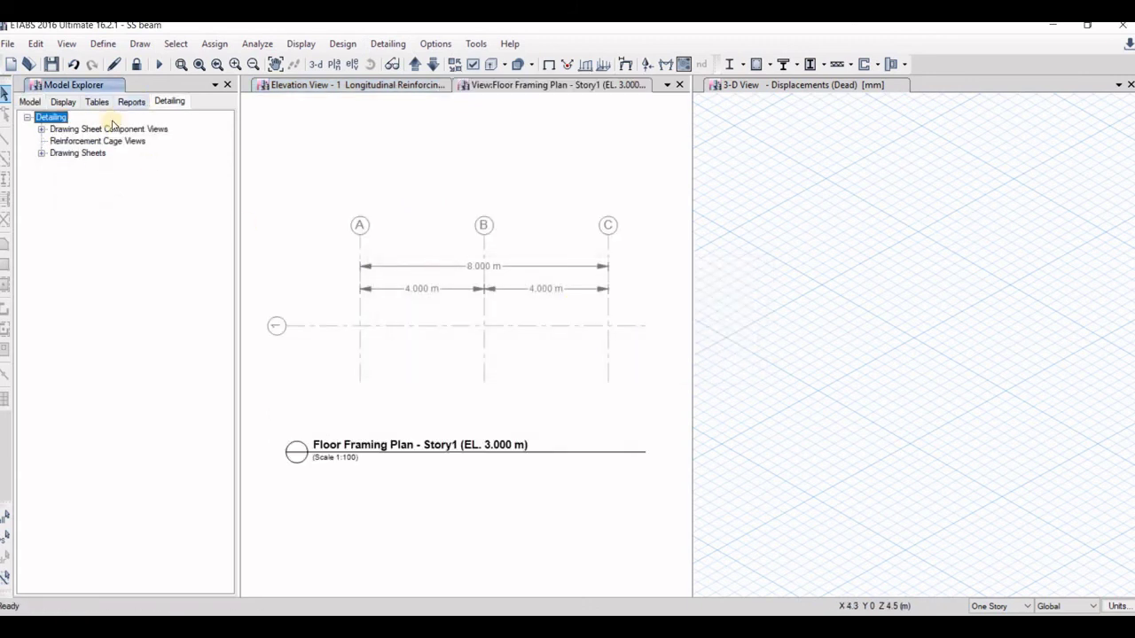
Open the Beam Section-C and Beam Section-B detail drawings
left_click(163, 130)
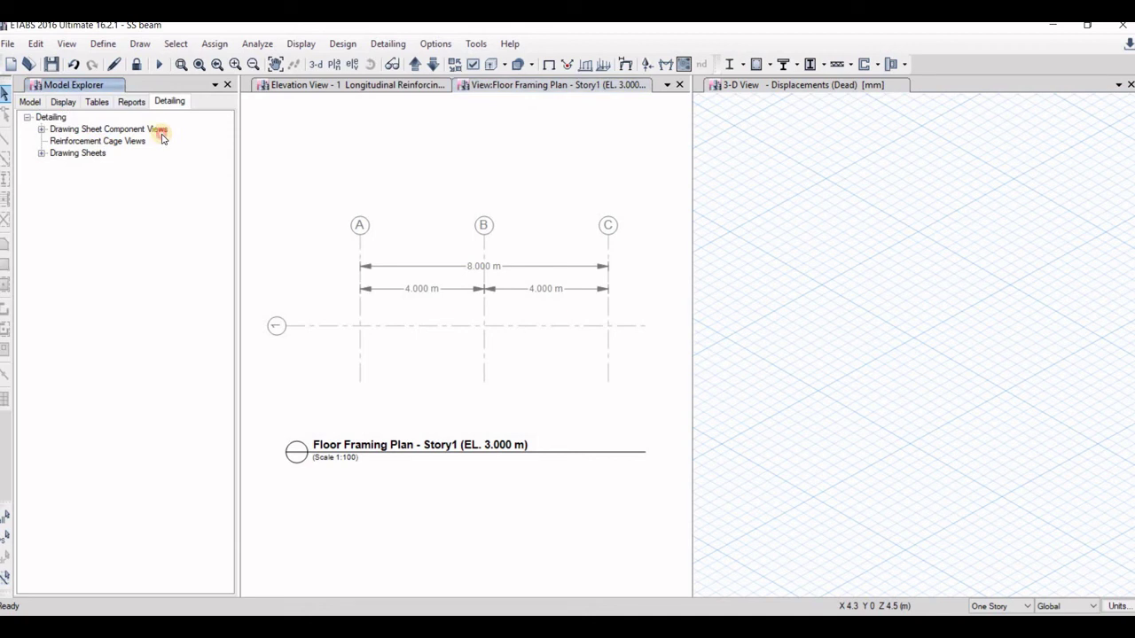
double_click(102, 130)
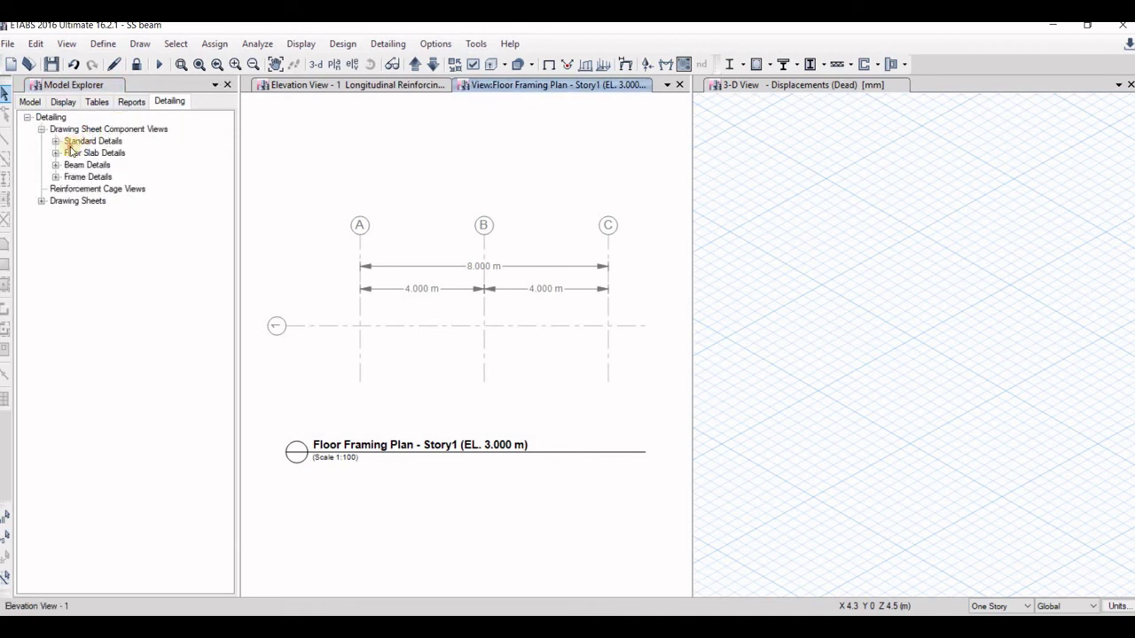
double_click(74, 144)
left_click(118, 214)
double_click(124, 201)
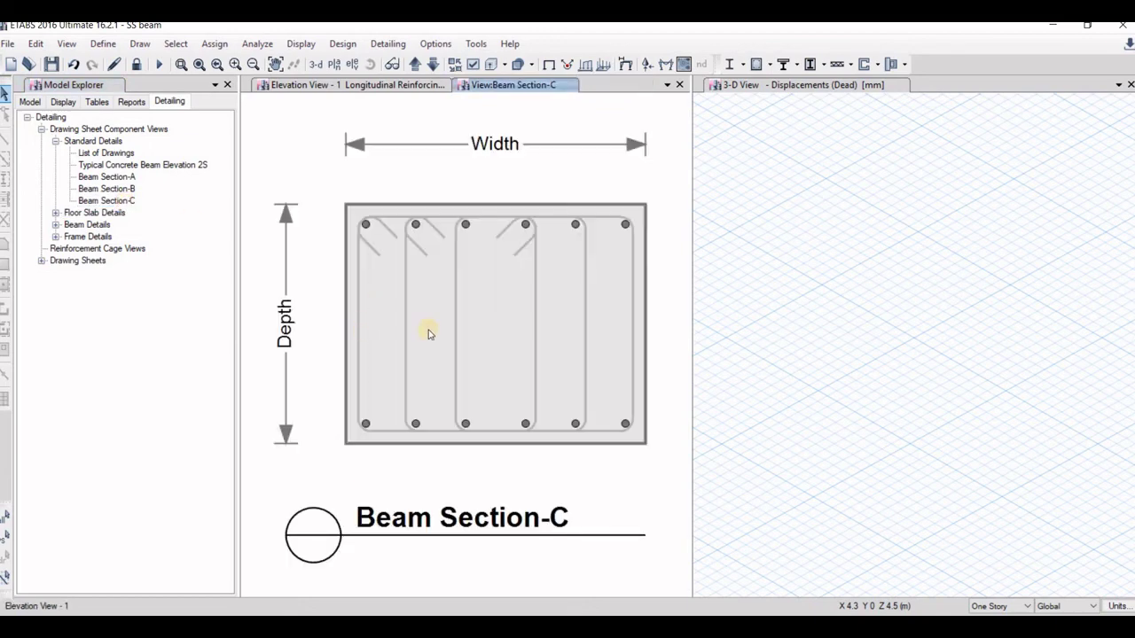
scroll(458, 295, "down", 1)
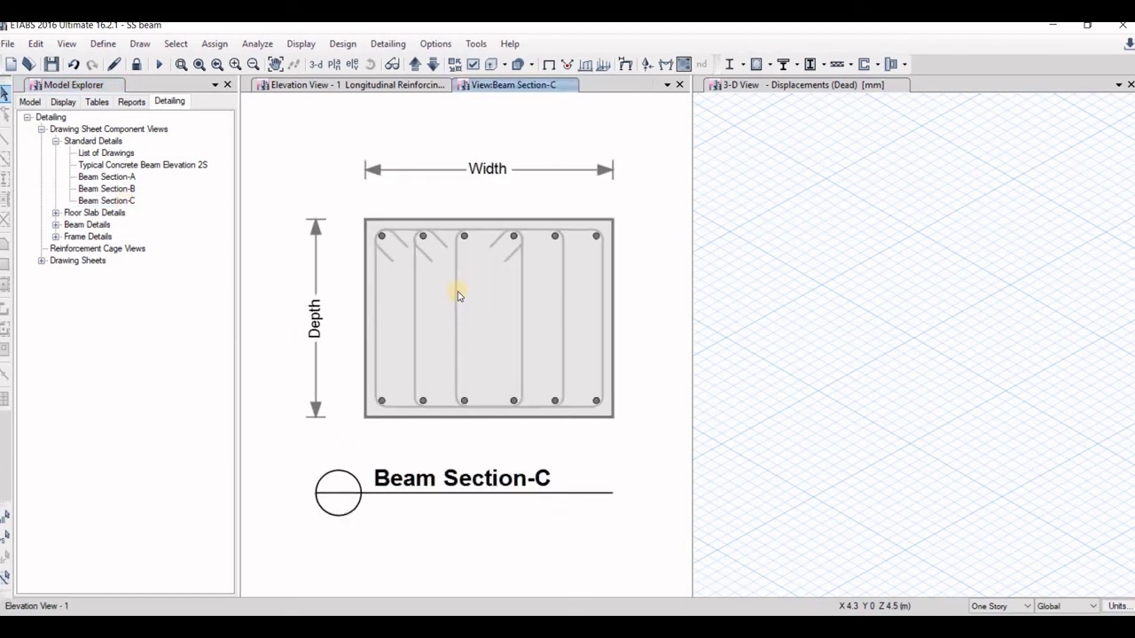
double_click(123, 194)
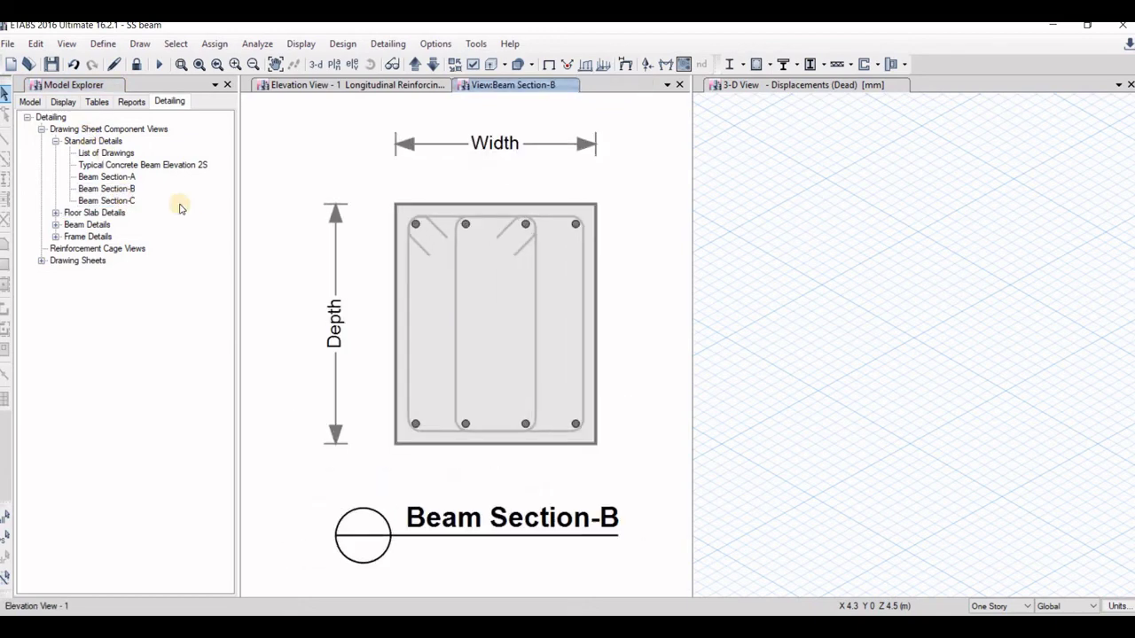
Open the Floor Framing Plan - Story1 drawing under Floor Slab Details
double_click(99, 213)
double_click(97, 224)
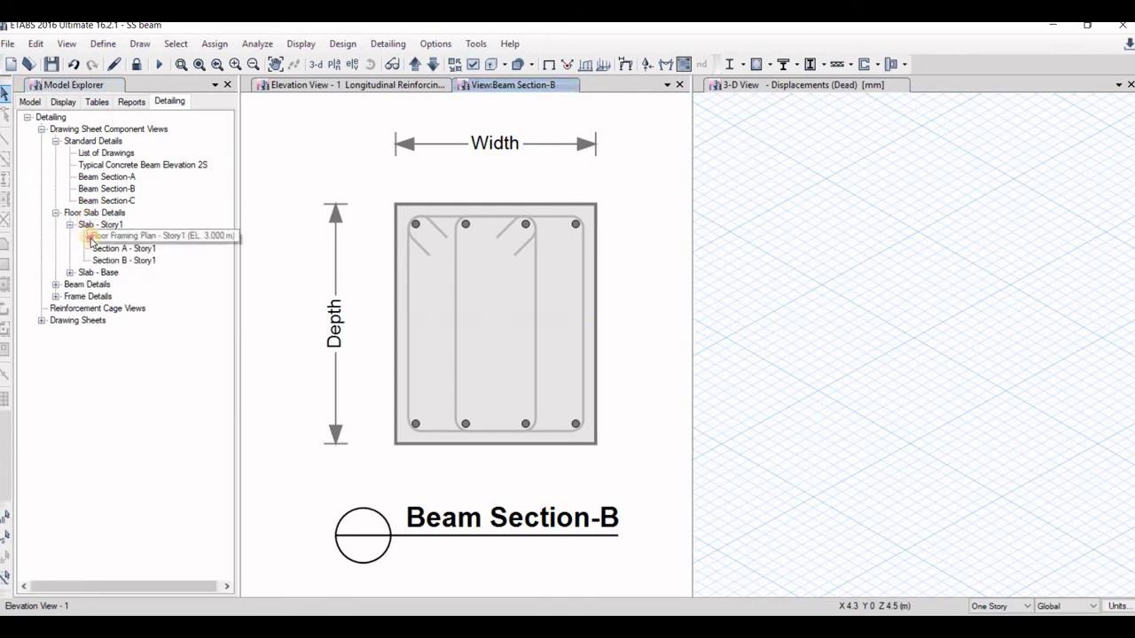
double_click(133, 236)
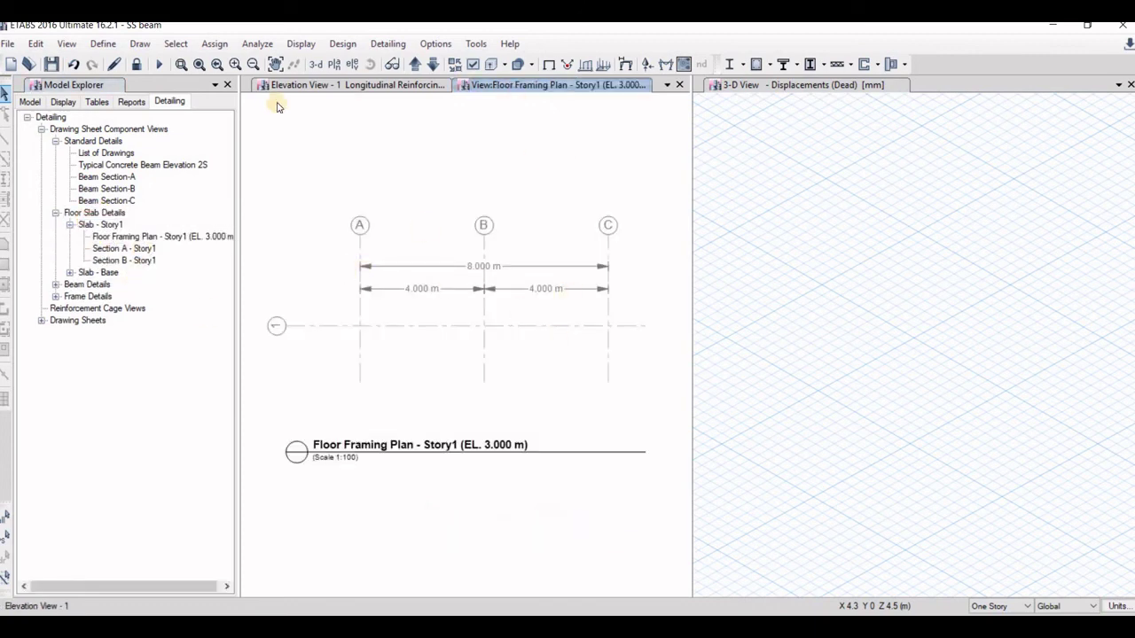
Start a new model without saving, using built-in initialization settings
left_click(18, 44)
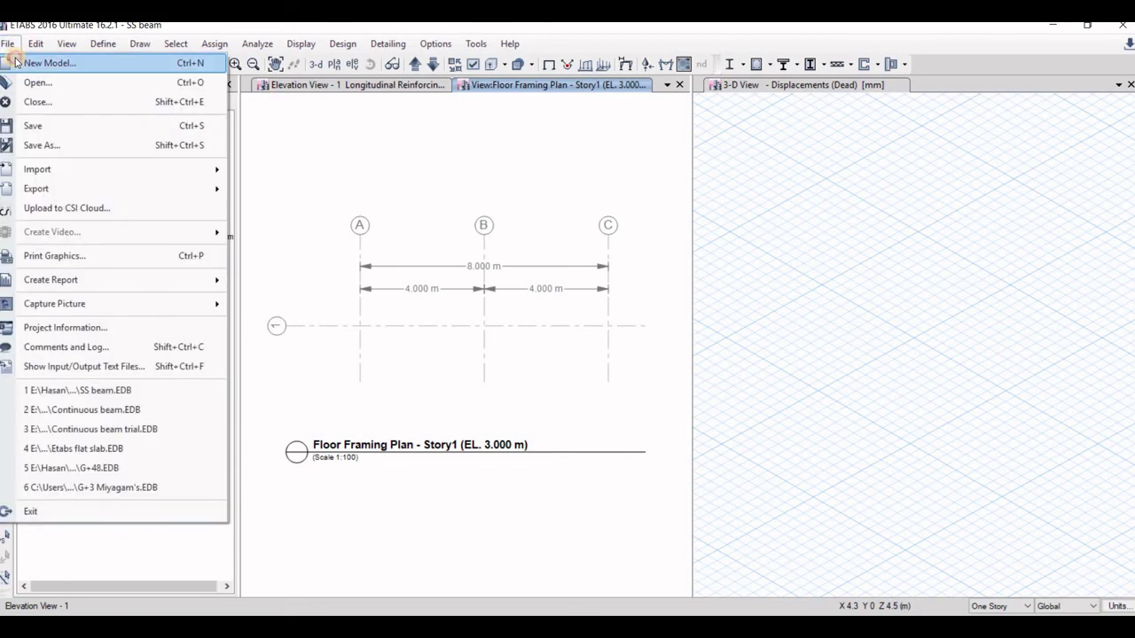
left_click(127, 82)
left_click(574, 376)
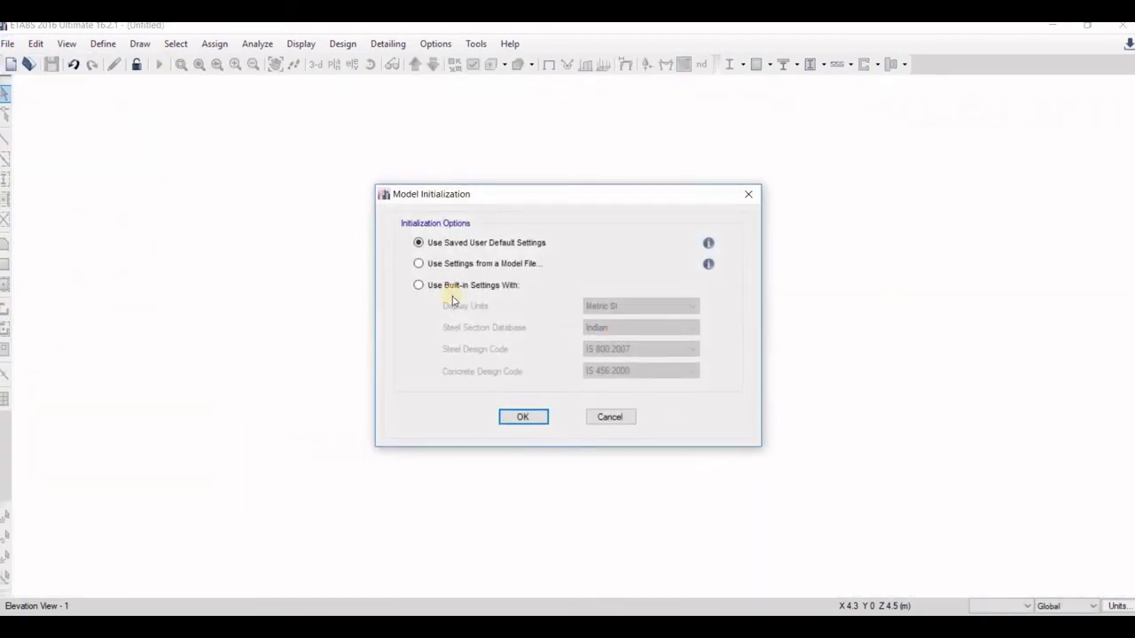
left_click(466, 286)
left_click(530, 419)
Set the Quick Templates grid to 2 X lines, 1 Y line and 6 m X spacing
double_click(524, 197)
key("BackSpace")
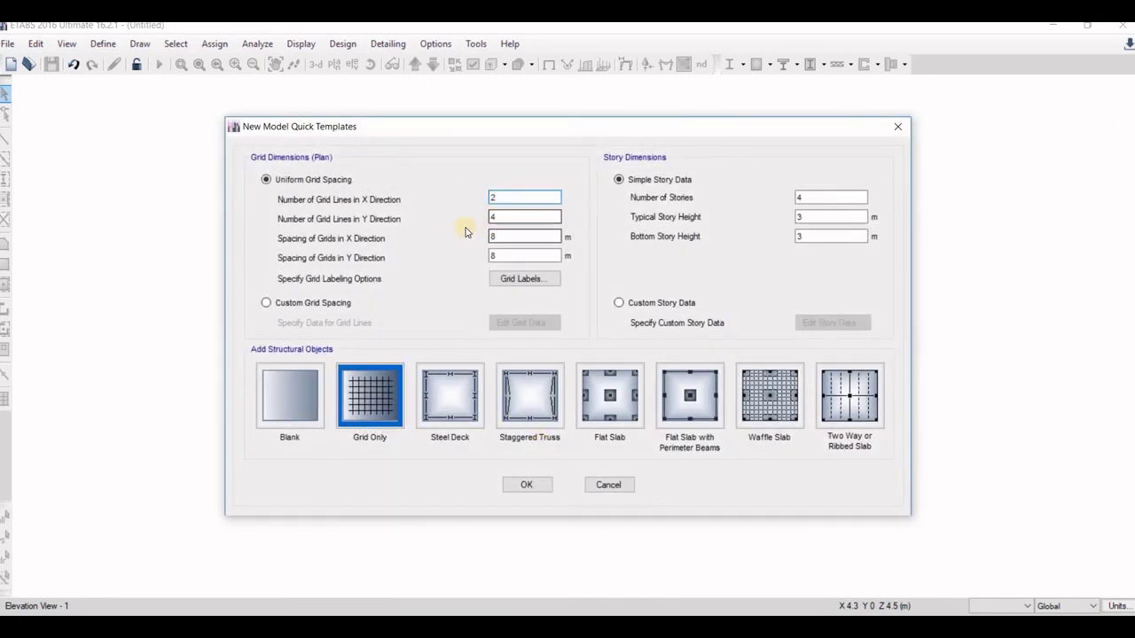
key("Tab")
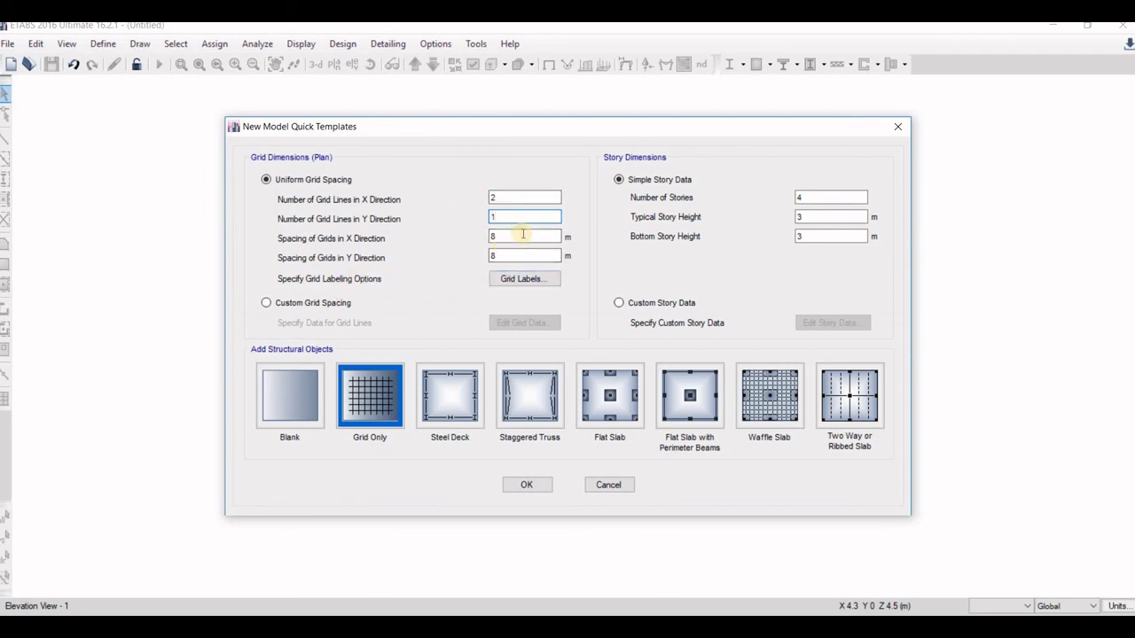
key("Tab")
left_click(821, 198)
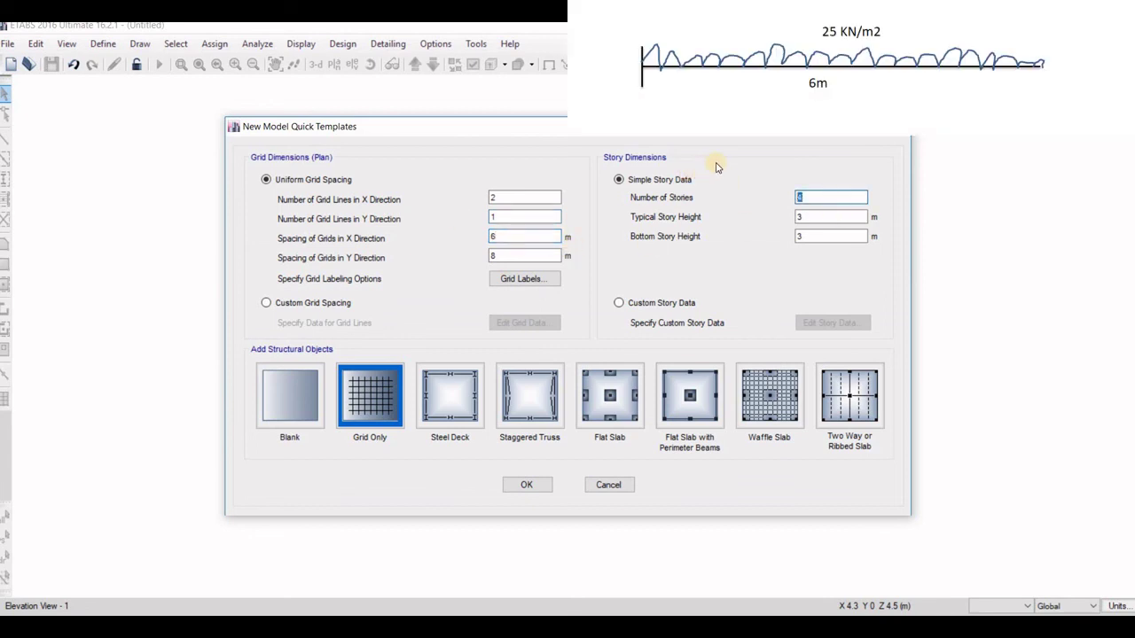
Create the one-story grid model and set B0.25x0.40 as the Draw Frame section
type("1")
left_click(540, 486)
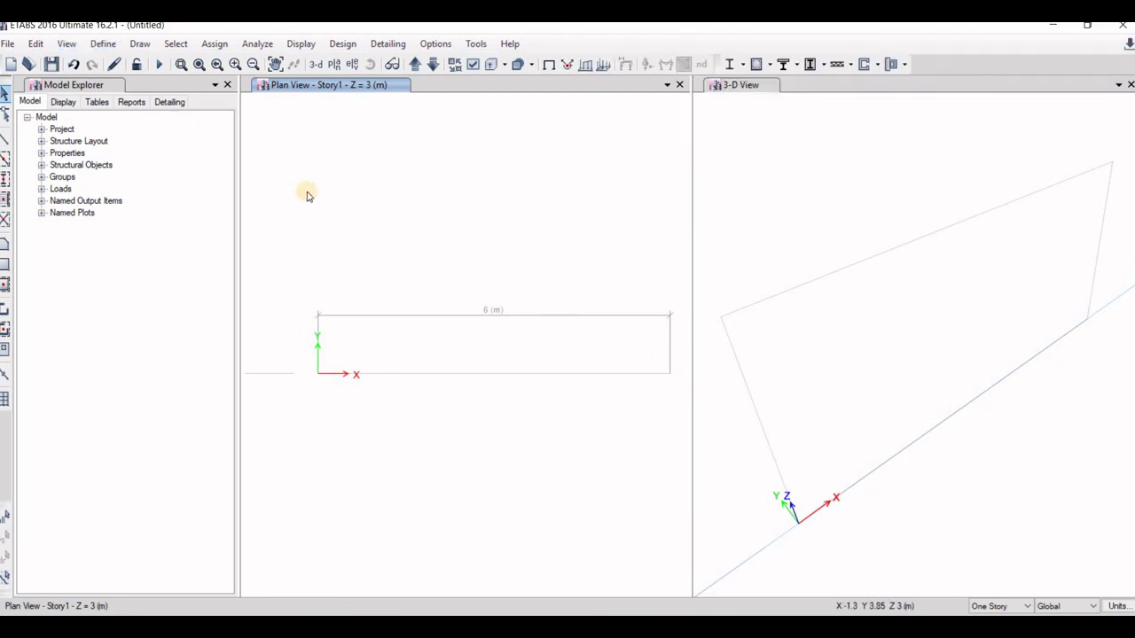
left_click(5, 161)
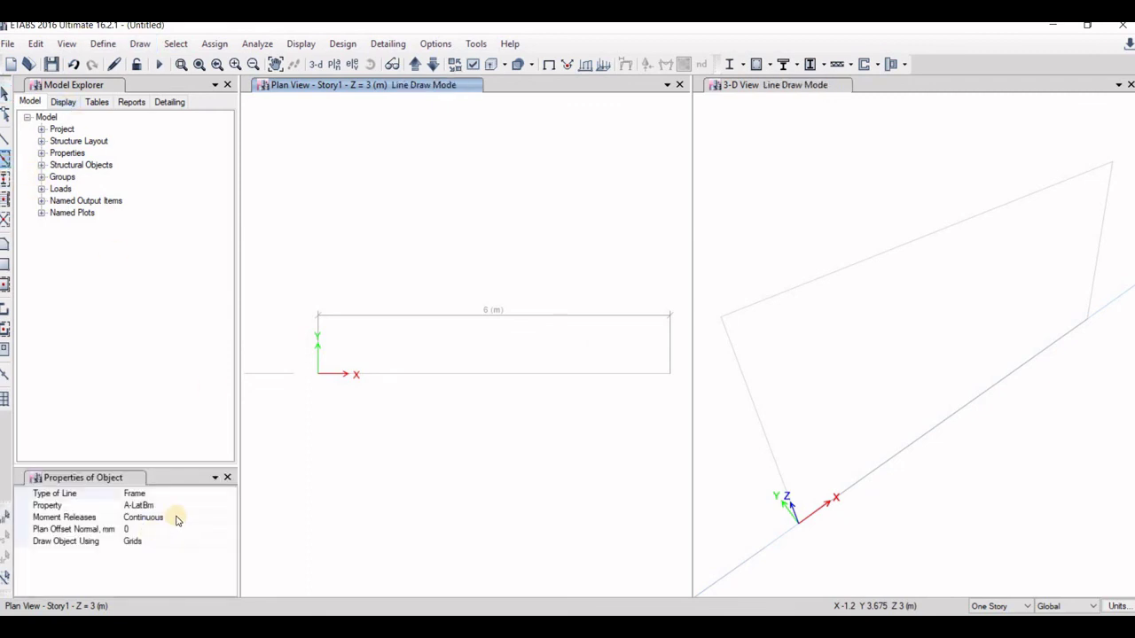
left_click(187, 515)
left_click(221, 505)
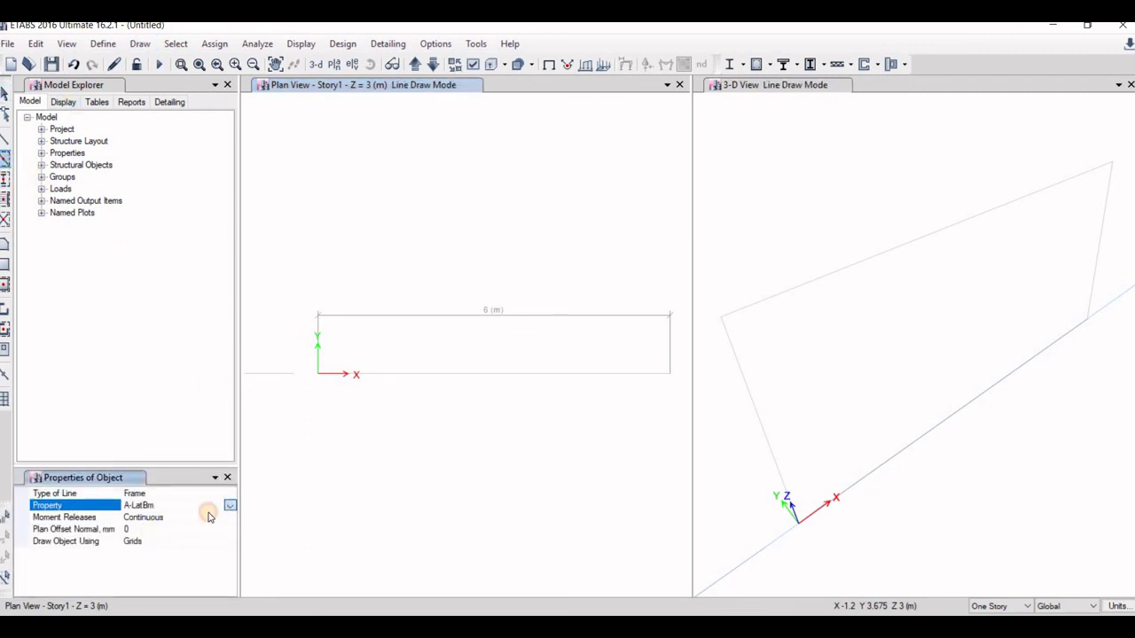
left_click(210, 507)
left_click(174, 578)
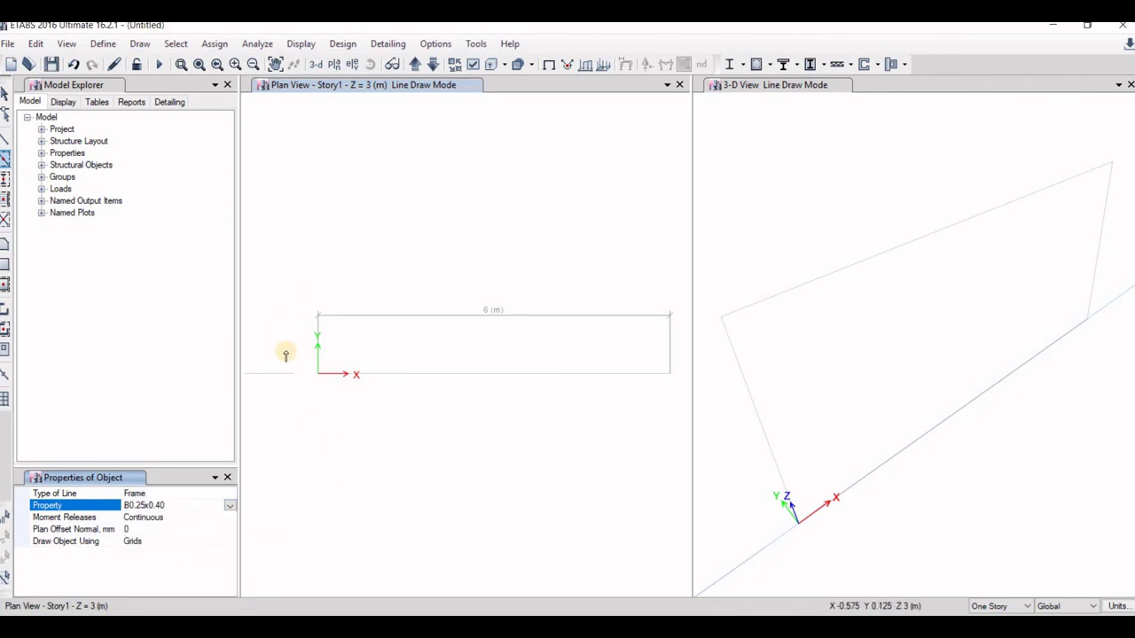
Show Elevation 1 and draw the beam on Base between grids A and B
left_click(352, 64)
left_click(445, 270)
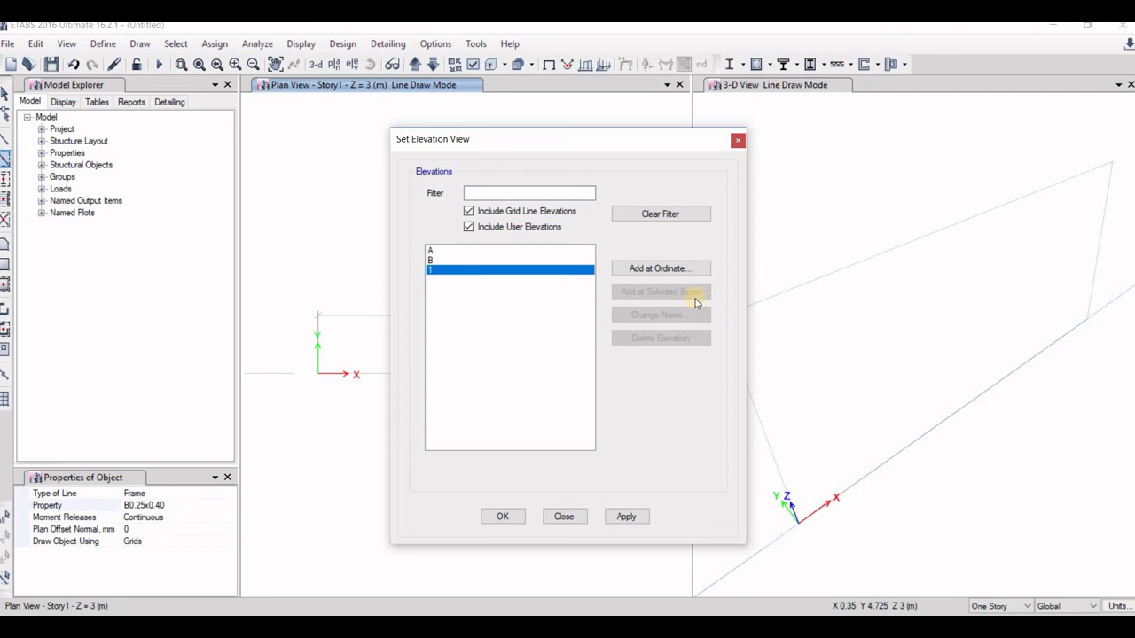
left_click(624, 516)
left_click(501, 516)
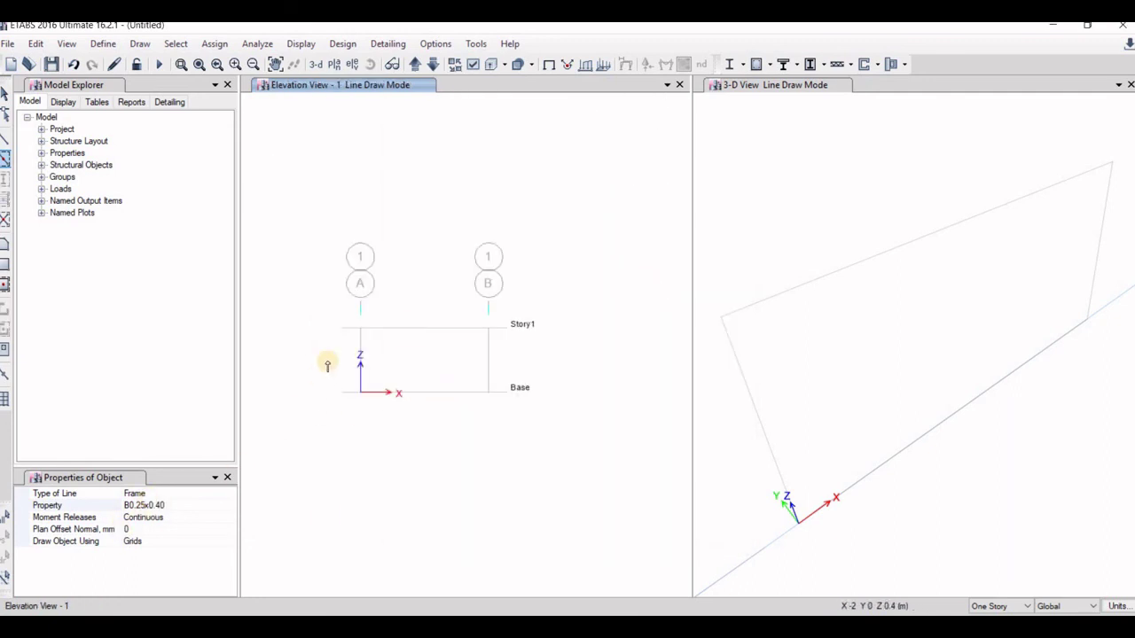
left_click_drag(327, 362, 523, 436)
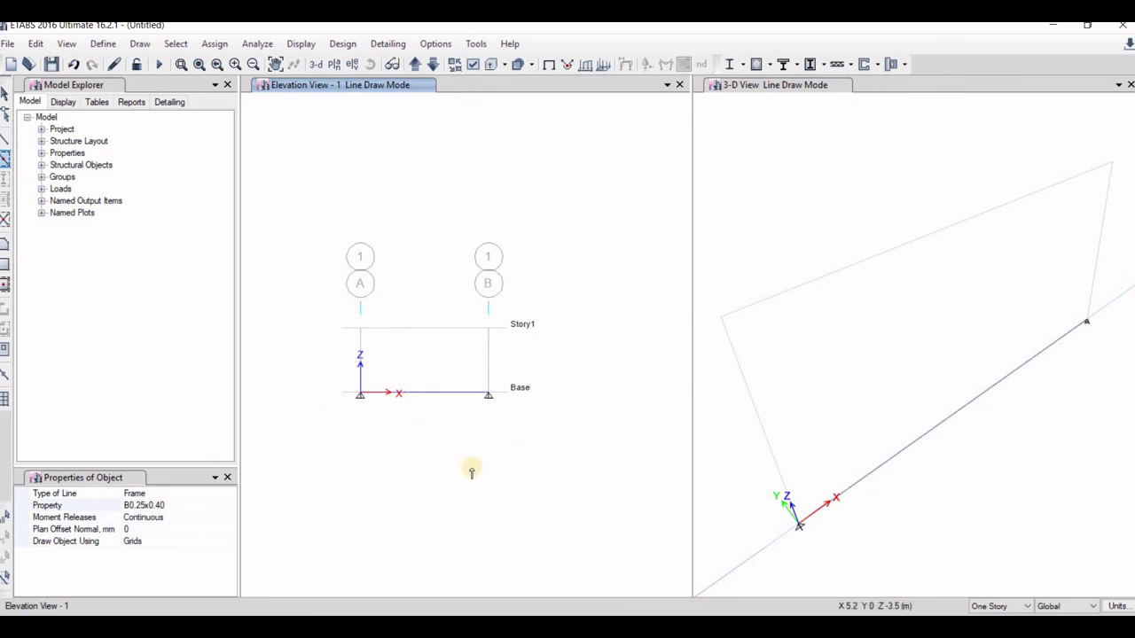
Hide the grid lines in the elevation and 3D views
right_click(588, 376)
right_click(587, 376)
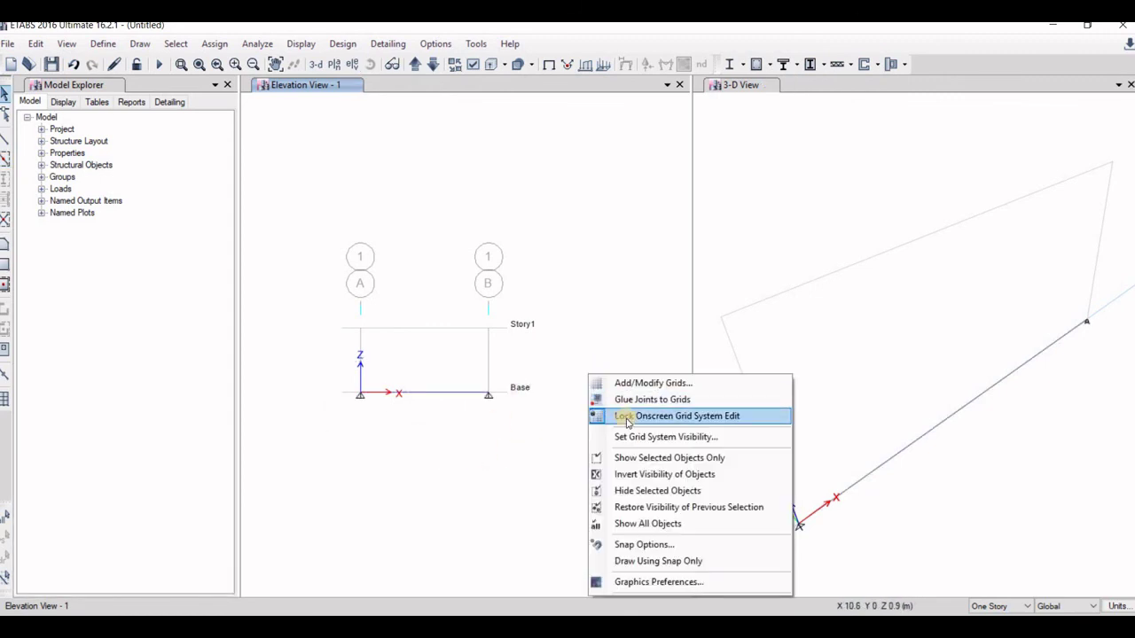
left_click(629, 437)
right_click(840, 259)
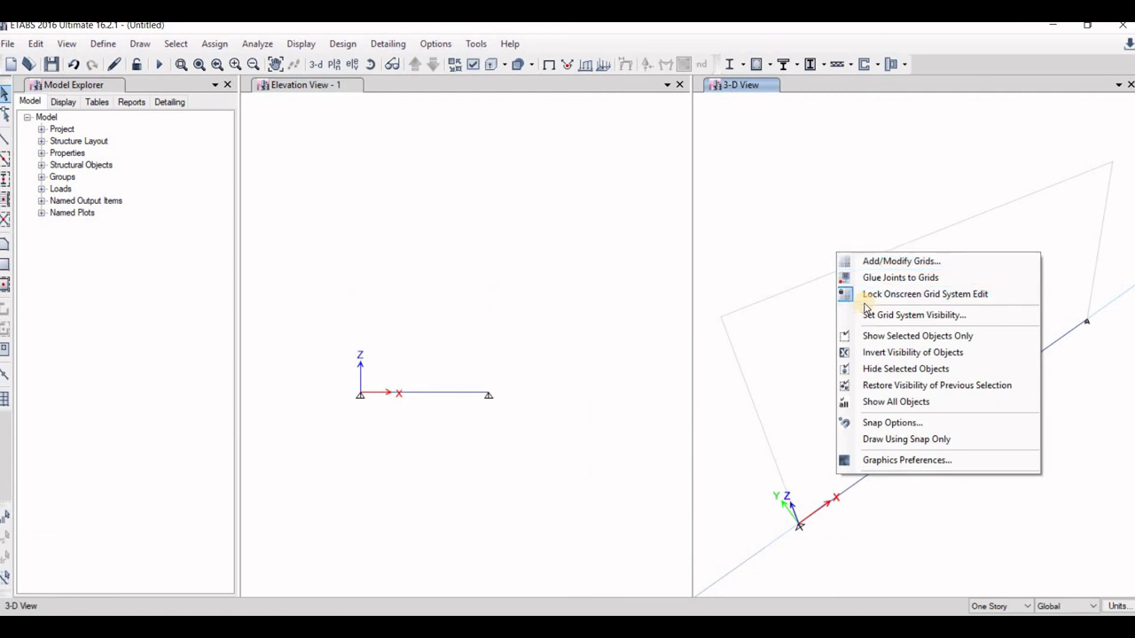
left_click(875, 315)
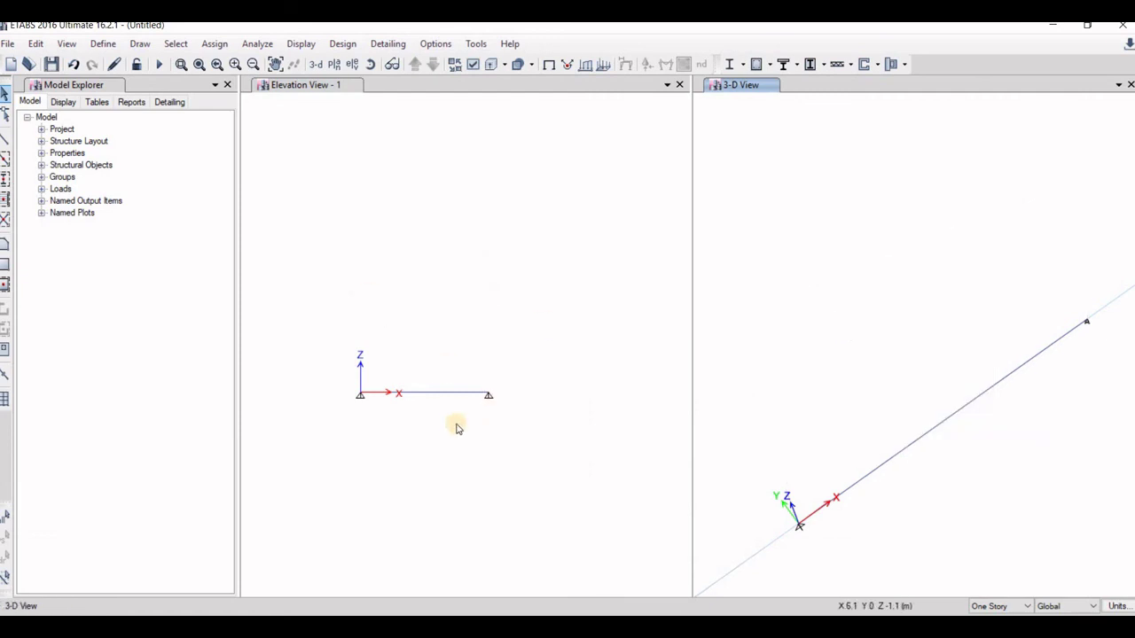
left_click(319, 336)
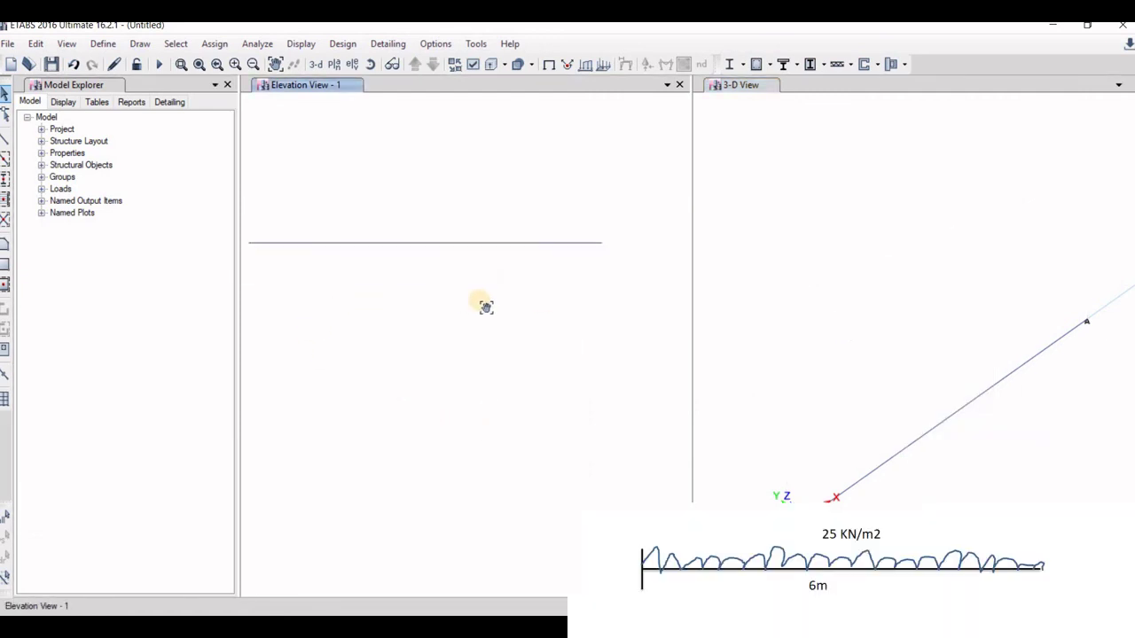
Assign a fully Fixed restraint to the beam's left end joint
left_click(346, 263)
left_click(215, 44)
mouse_move(278, 68)
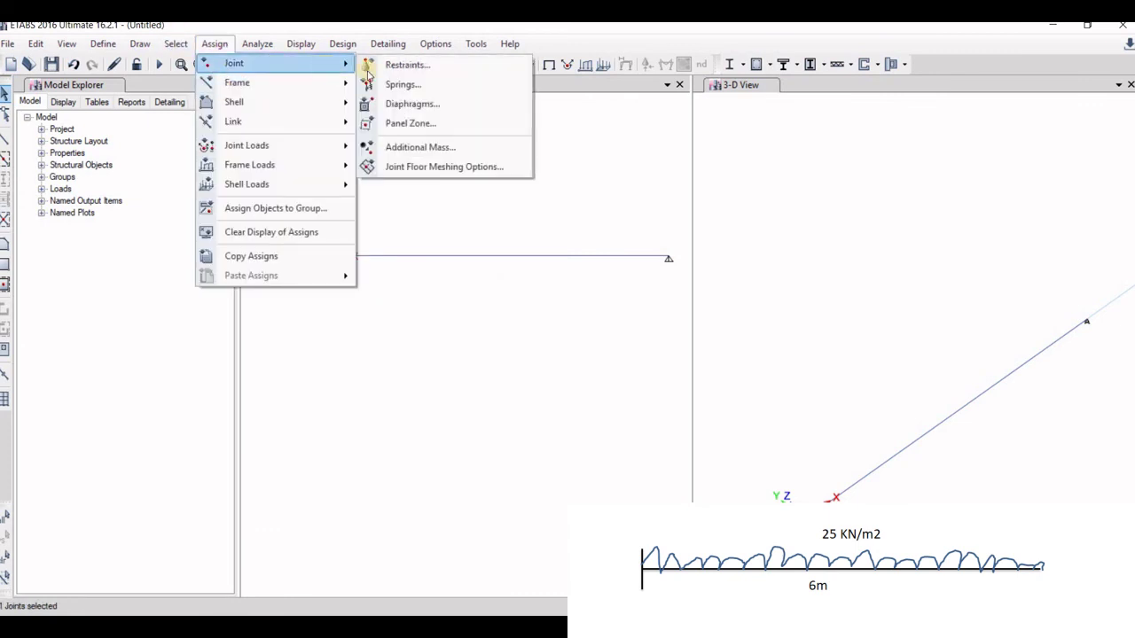
left_click(400, 65)
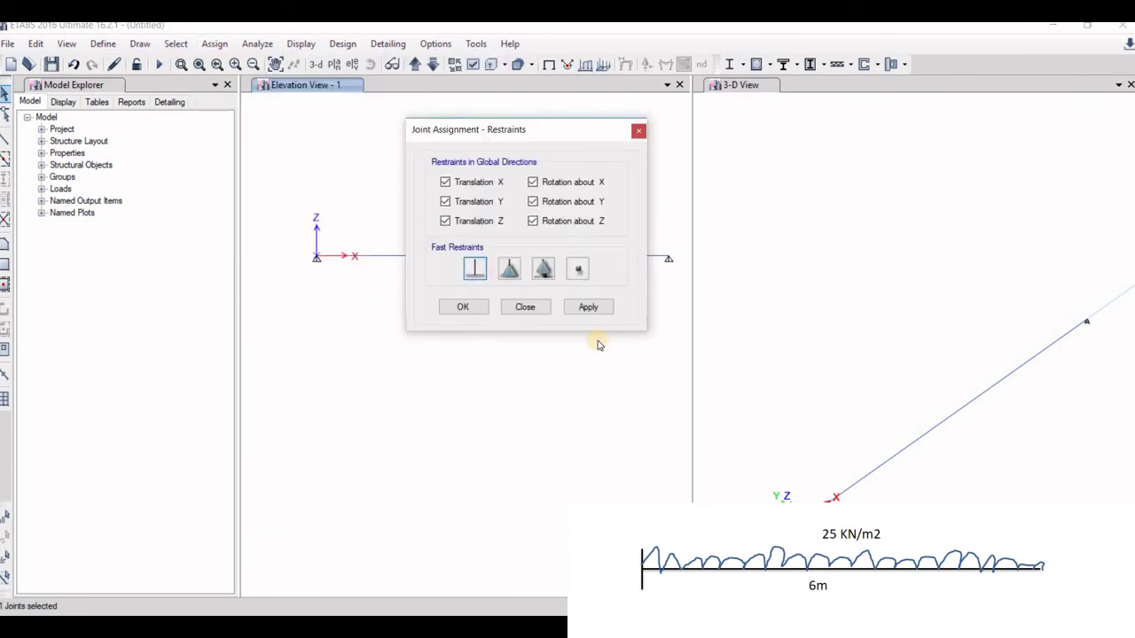
left_click(588, 307)
left_click(470, 307)
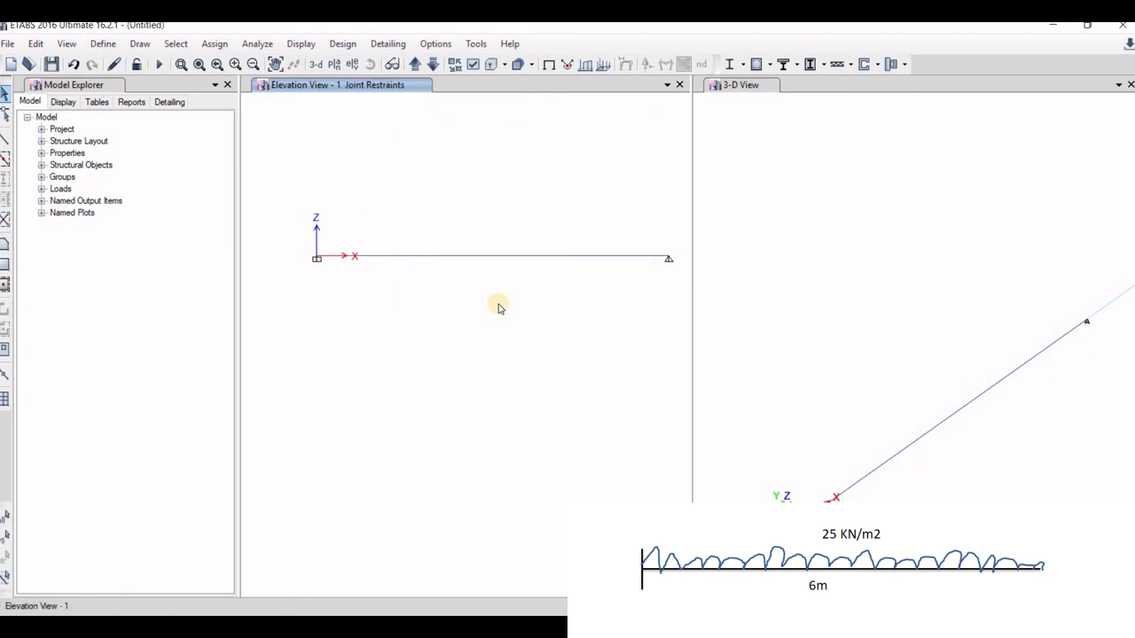
Remove all restraints from the right end joint so it is completely free
left_click_drag(709, 312, 642, 242)
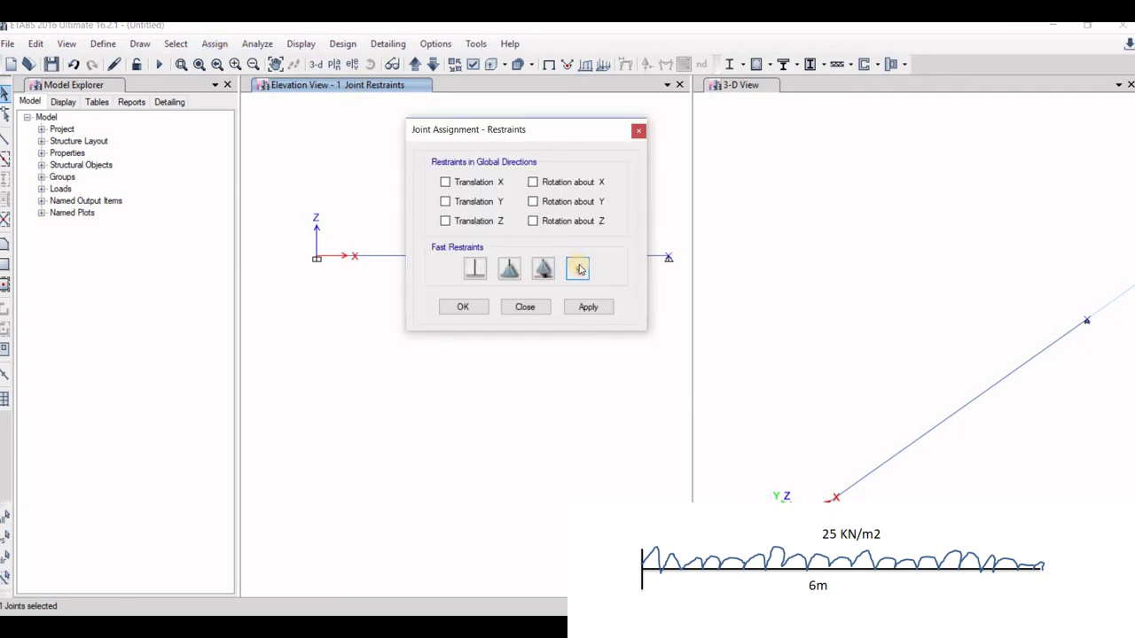
left_click(589, 307)
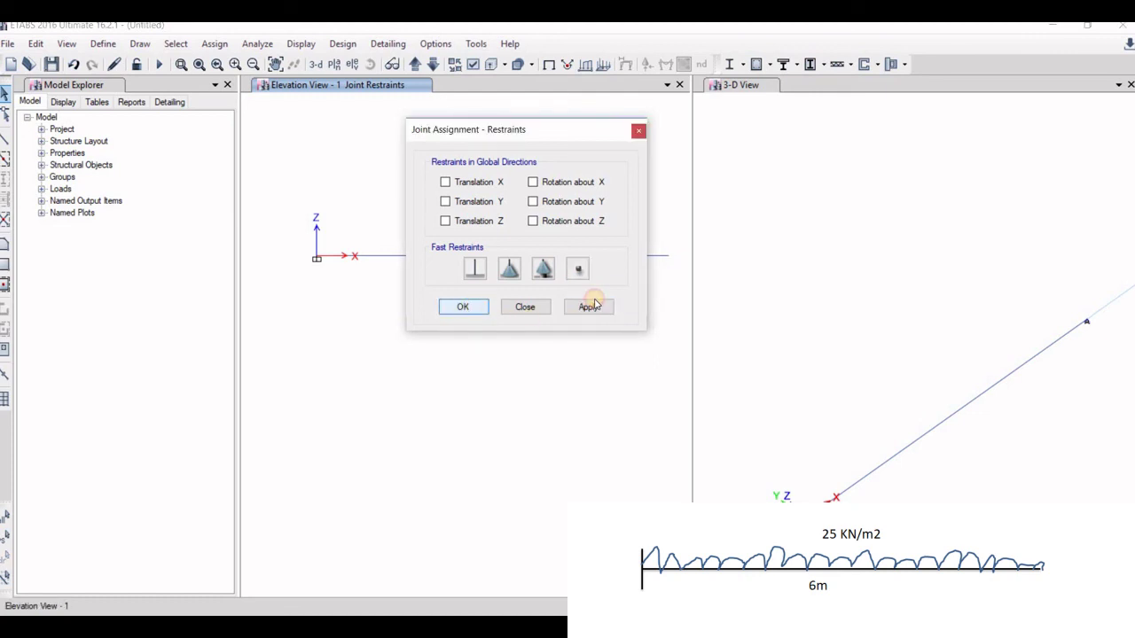
left_click(593, 306)
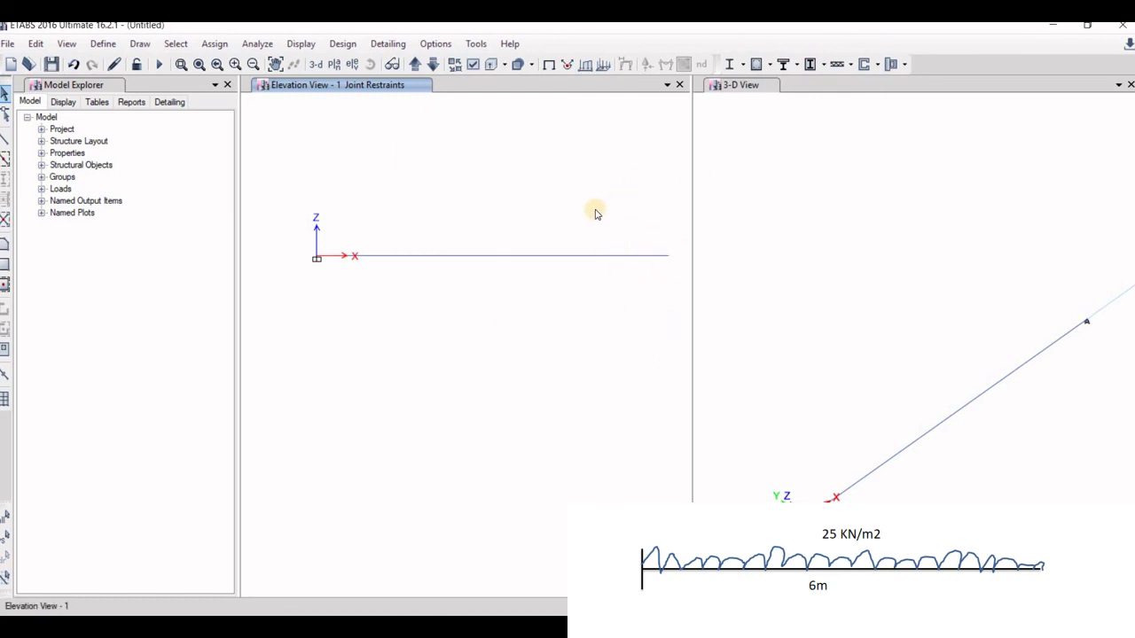
left_click(749, 84)
Return to the elevation view and select the beam
left_click(412, 89)
left_click(255, 43)
mouse_move(218, 46)
left_click(468, 285)
left_click(461, 258)
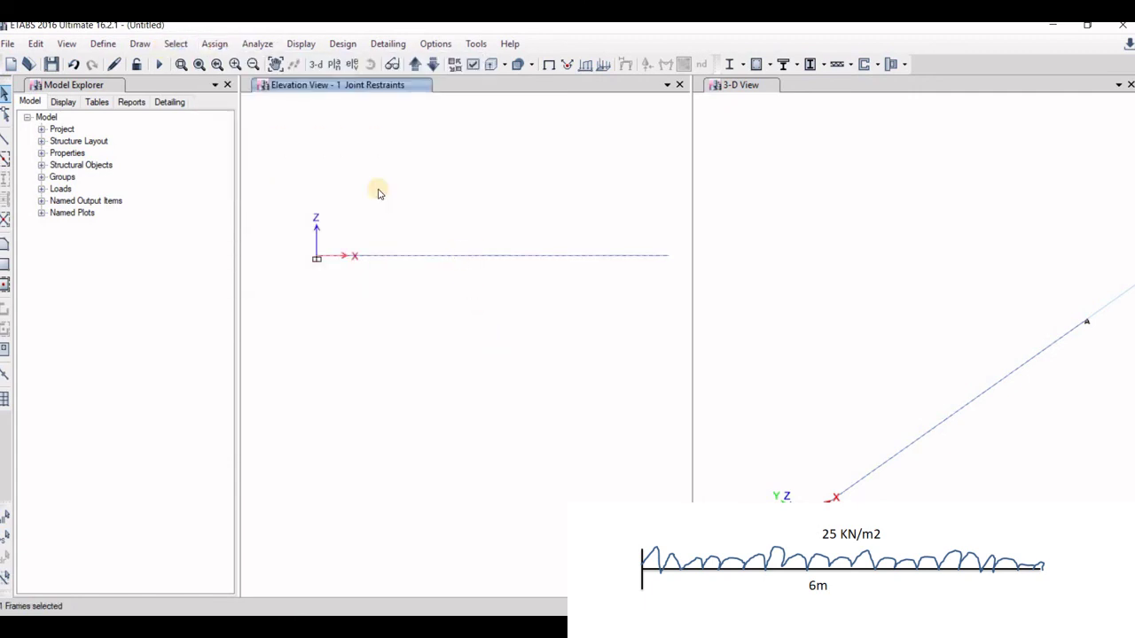
Assign a 25 kN/m uniform distributed Dead load to the selected beam
left_click(215, 44)
mouse_move(296, 164)
left_click(430, 188)
left_click(386, 348)
double_click(337, 348)
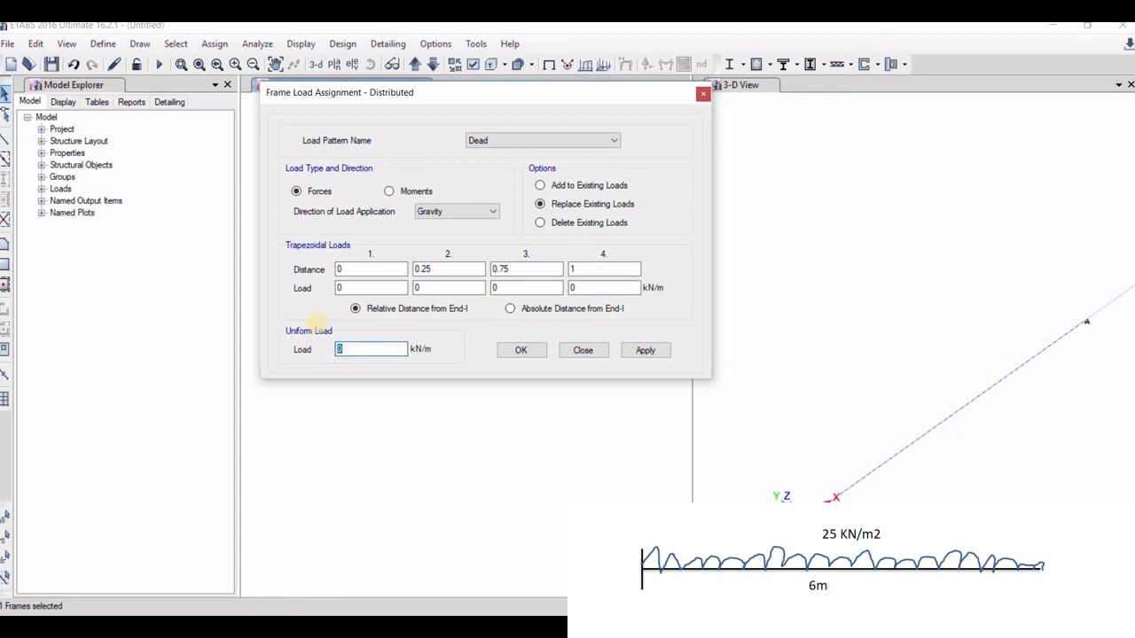
type("25")
left_click(644, 350)
left_click(535, 357)
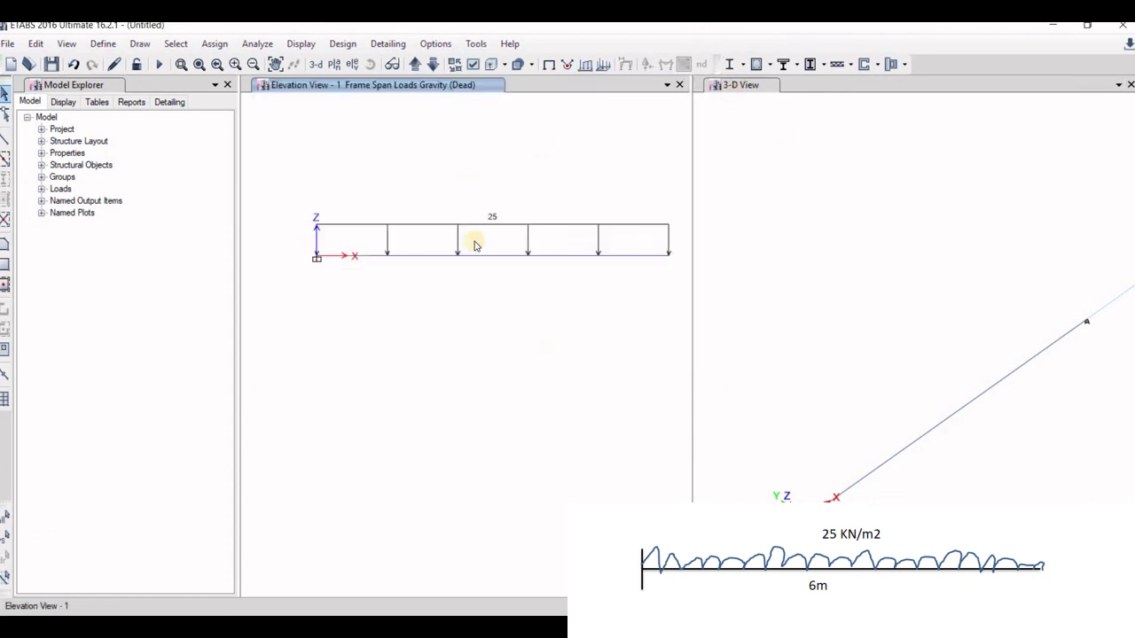
Run Check Model on the cantilever and dismiss the no-warnings message
left_click(257, 44)
left_click(275, 65)
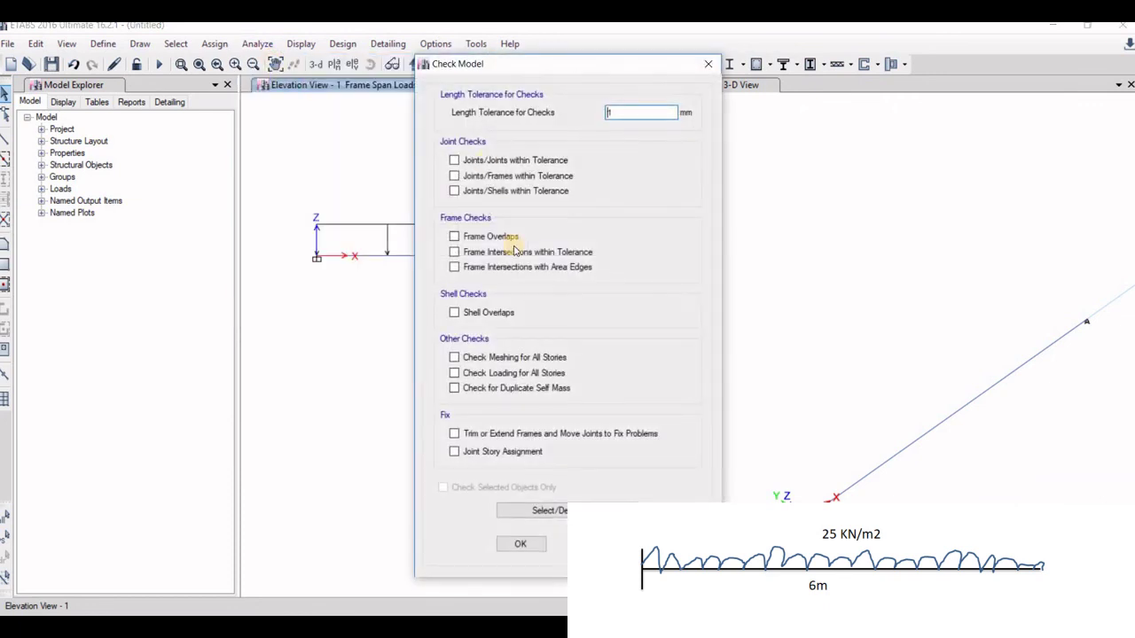
left_click(529, 542)
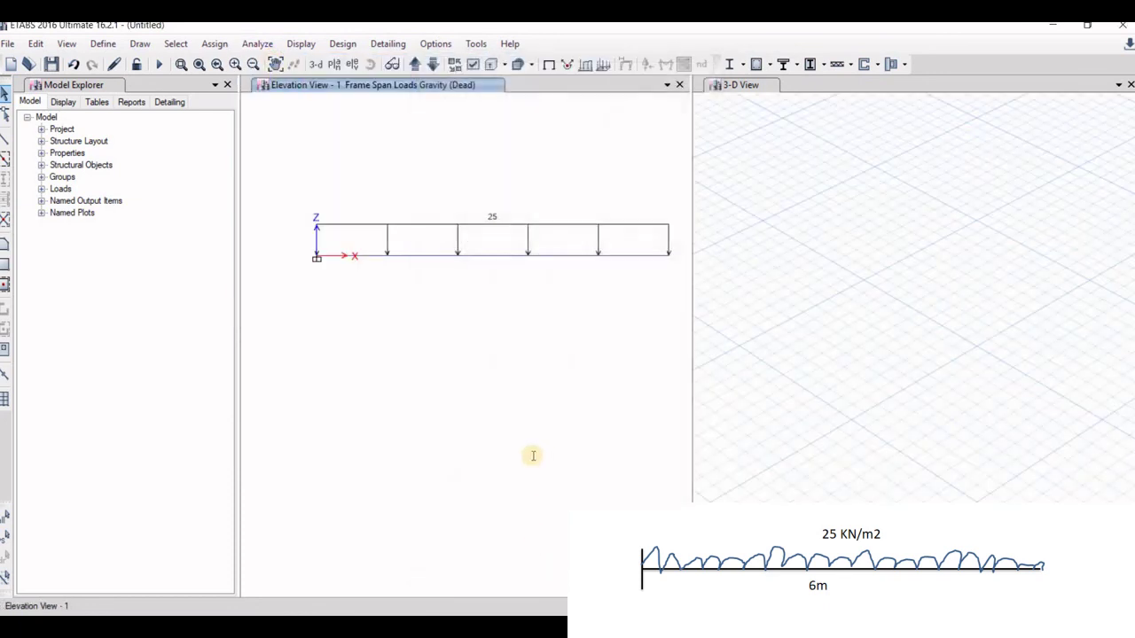
left_click(705, 126)
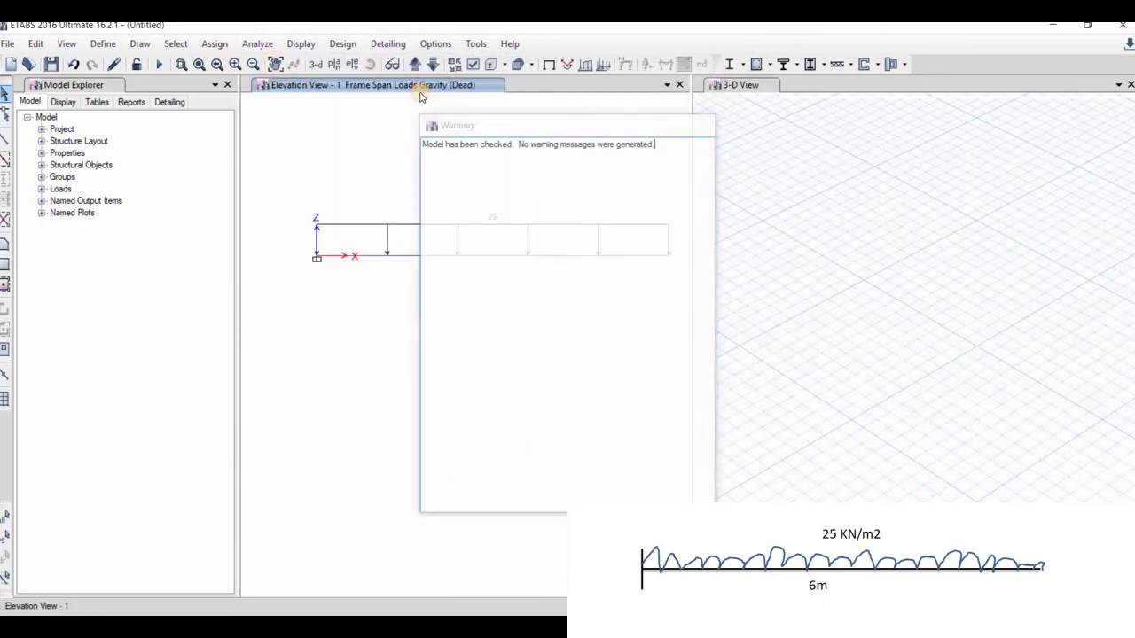
Run the analysis, saving the model as cantilever when prompted
left_click(257, 43)
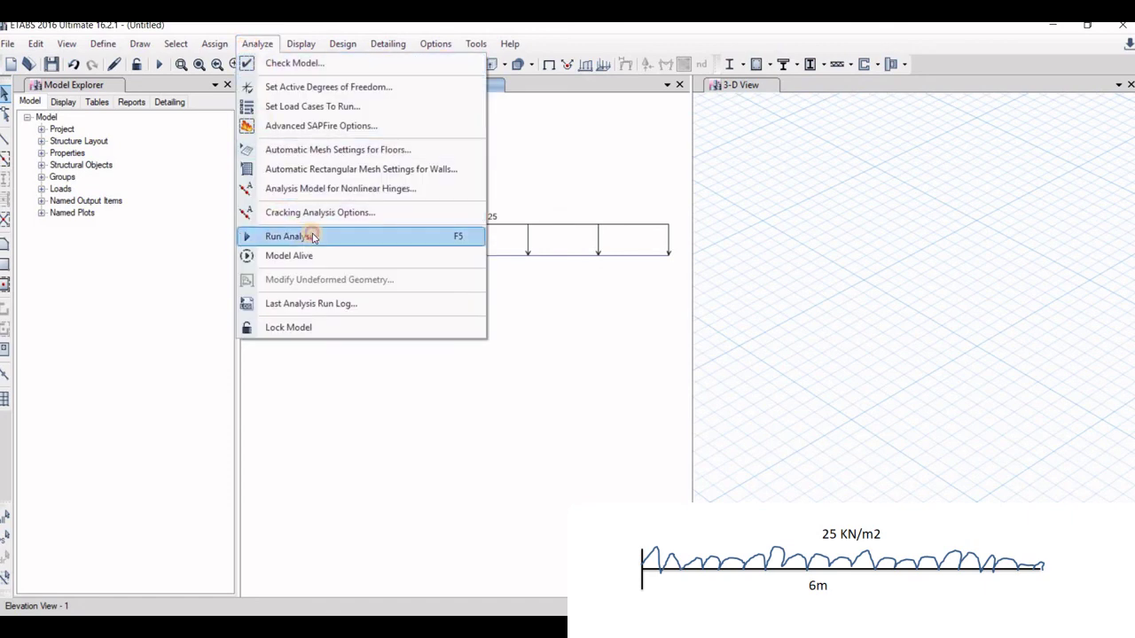
left_click(277, 236)
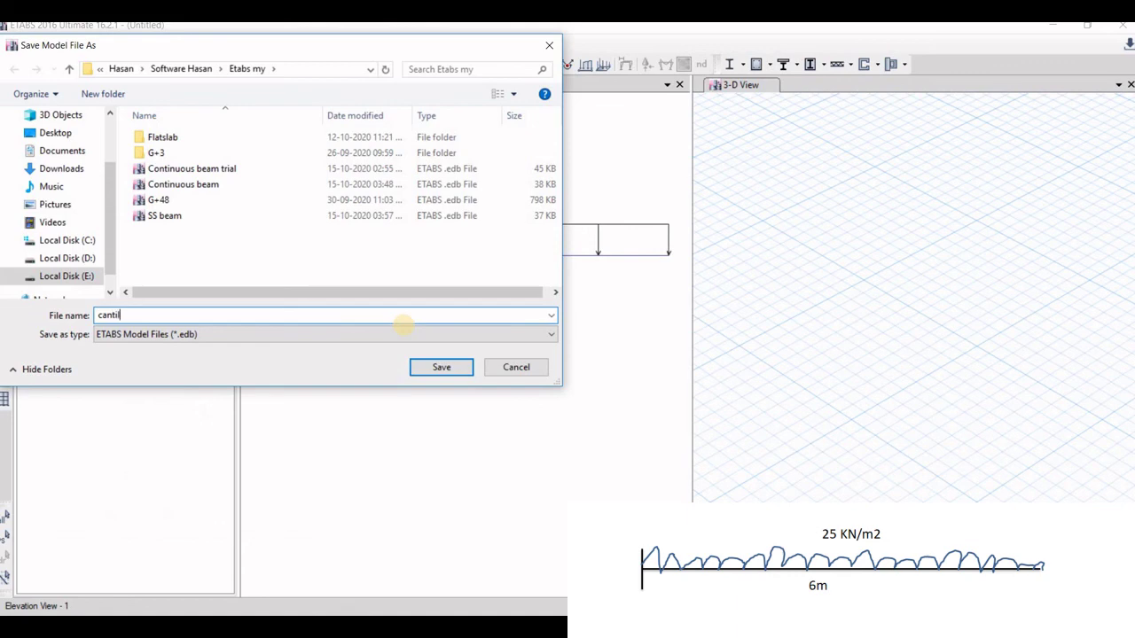
left_click(462, 370)
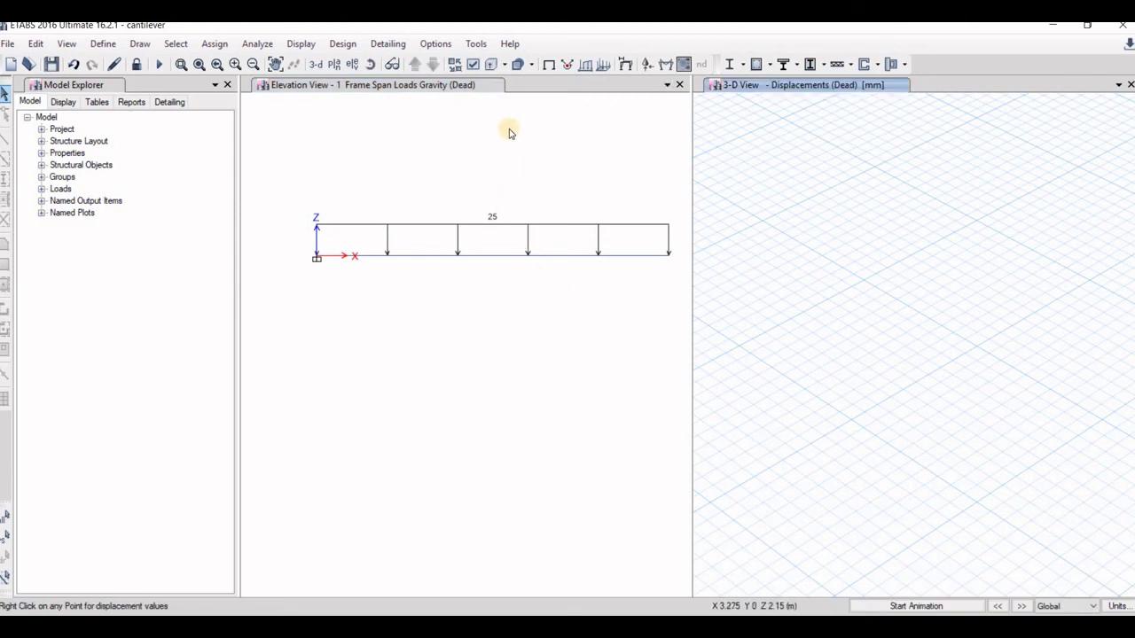
Show the Dead-load Moment 3-3 diagram with values, then the Shear 2-2 diagram
left_click(665, 64)
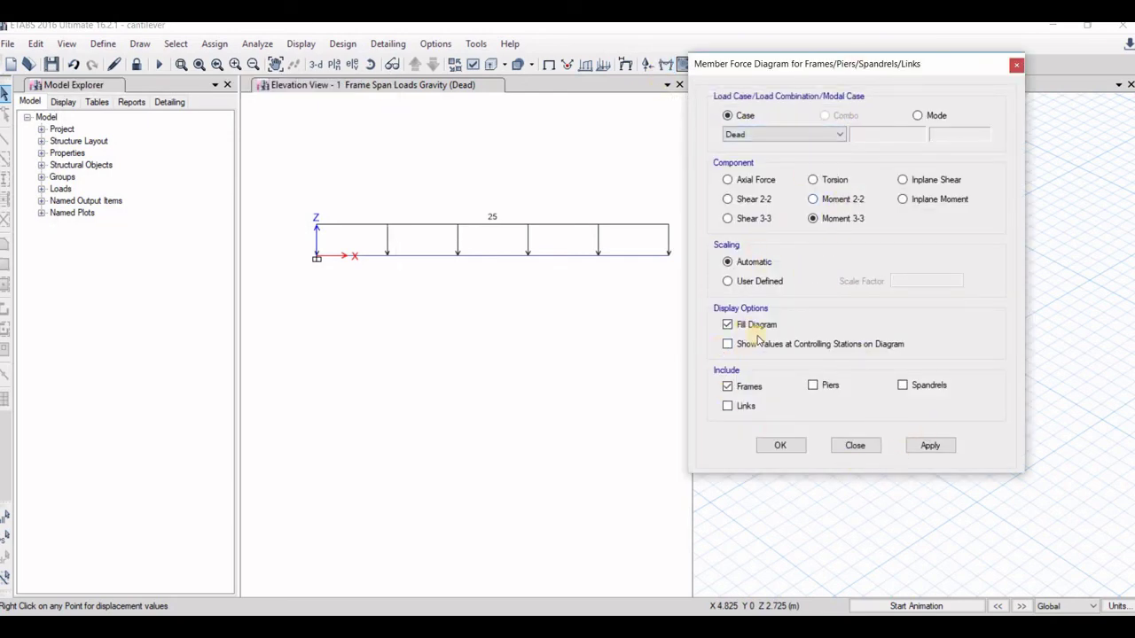
left_click(922, 446)
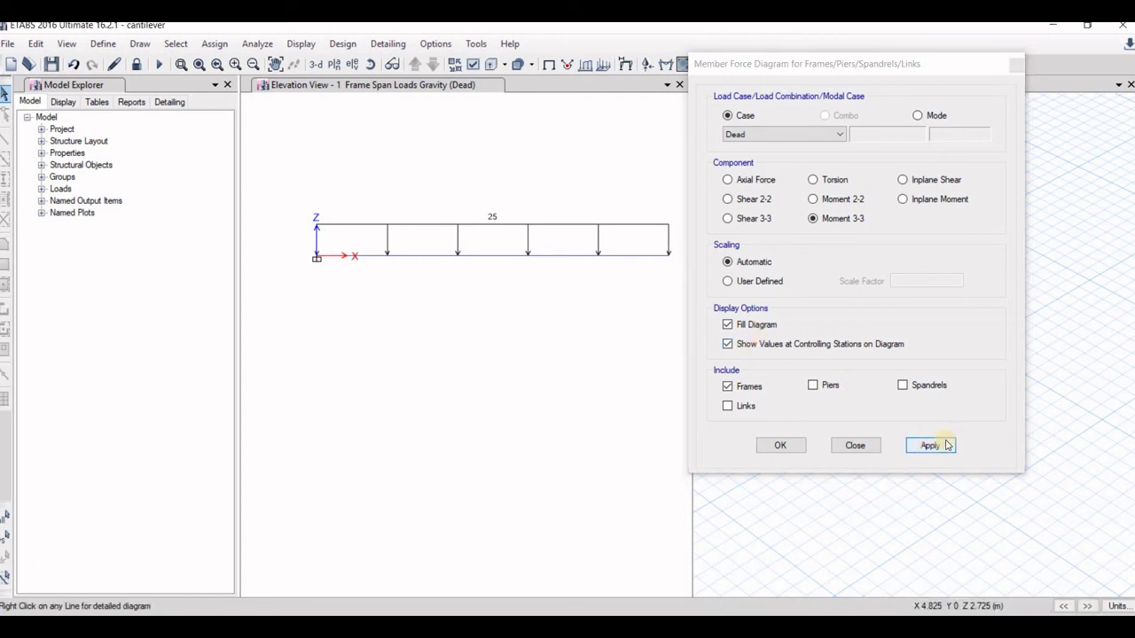
left_click(931, 447)
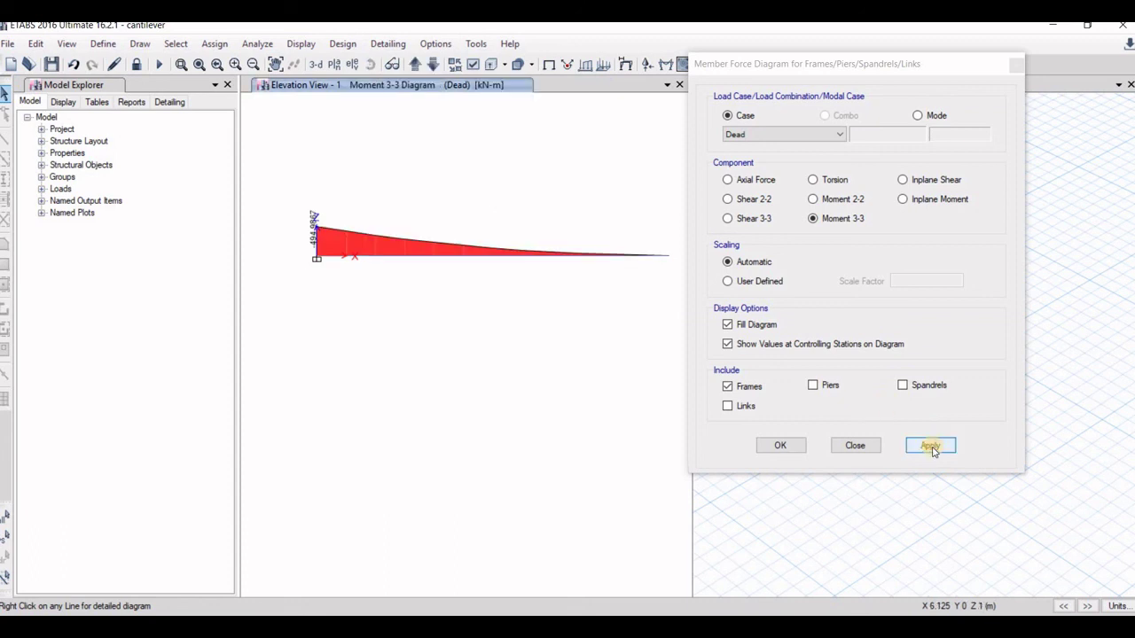
left_click(744, 199)
left_click(930, 446)
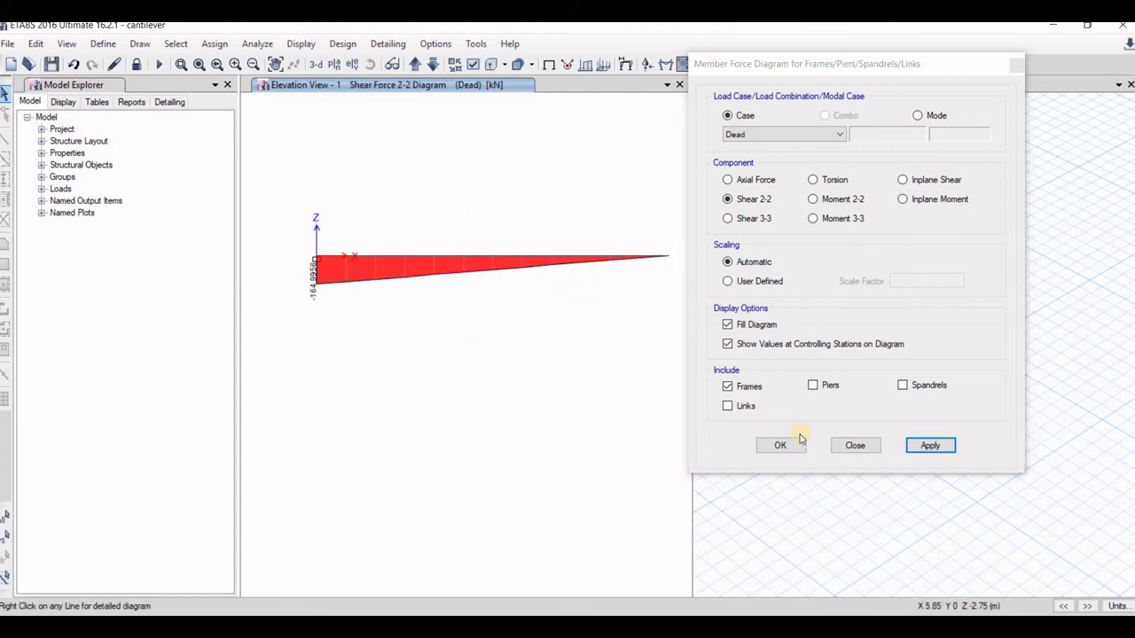
left_click(856, 446)
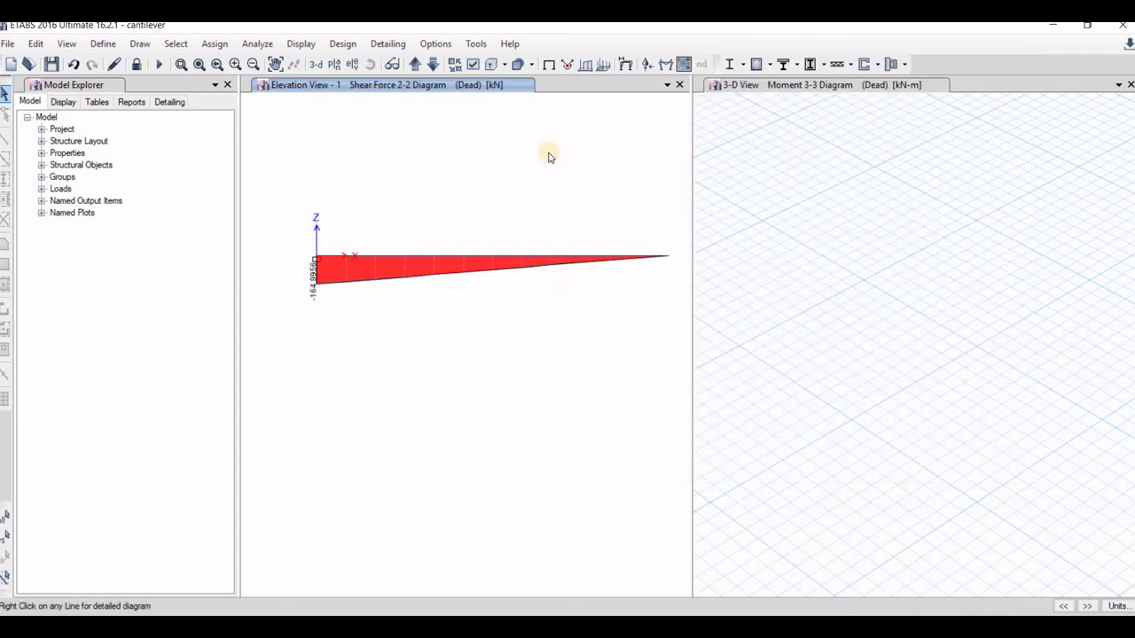
left_click(301, 43)
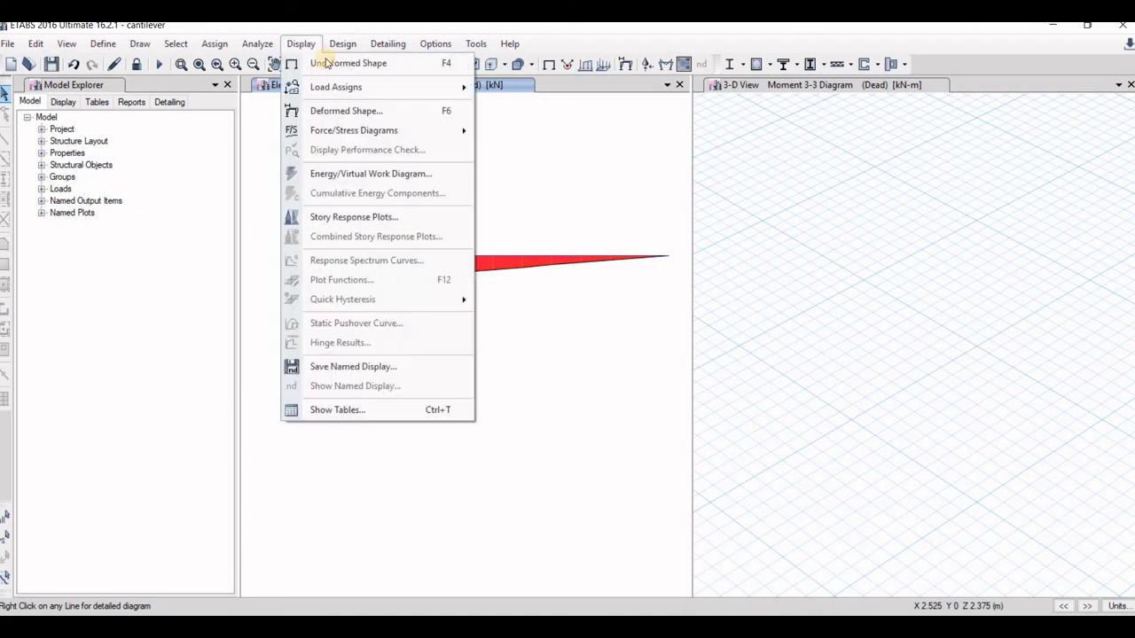
Restore the undeformed shape and run Concrete Frame Design Start Design/Check
left_click(312, 60)
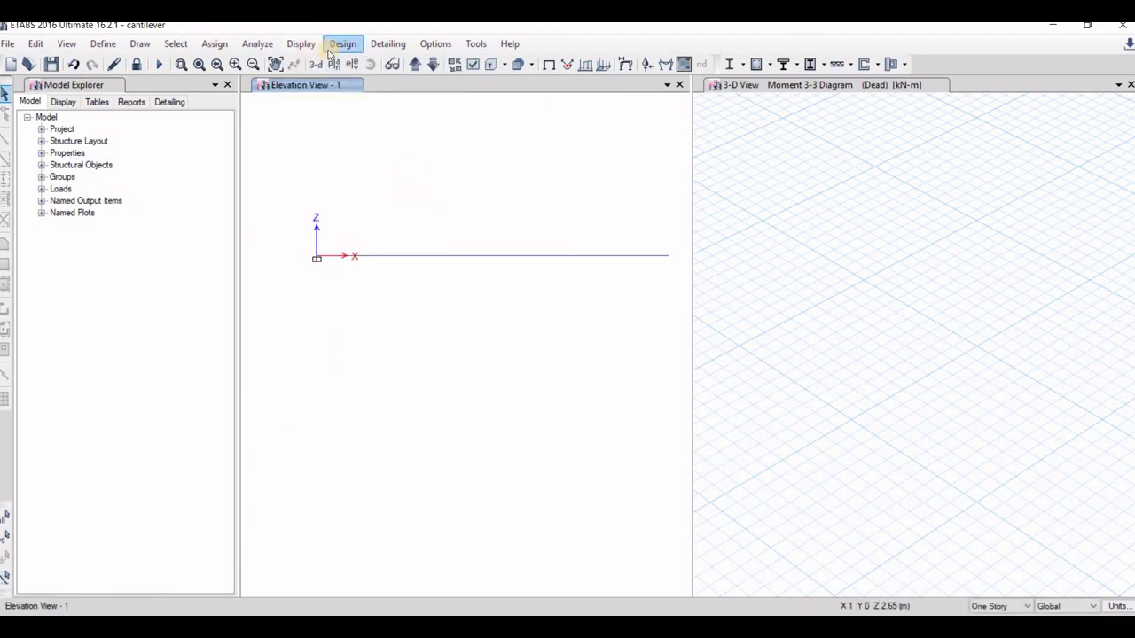
left_click(345, 46)
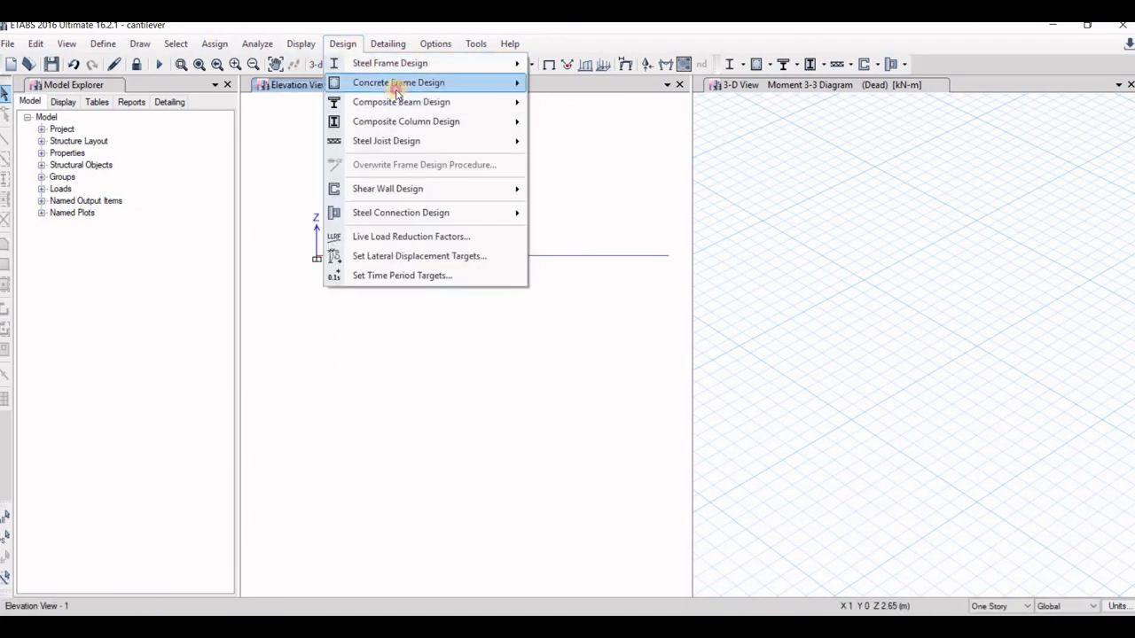
mouse_move(403, 82)
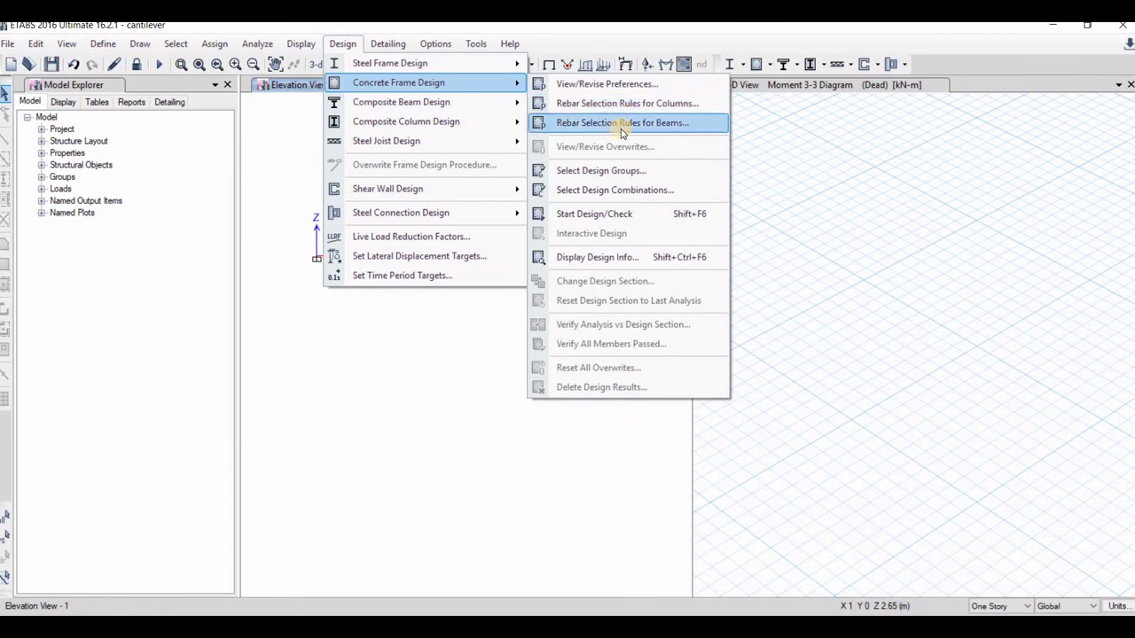
left_click(627, 214)
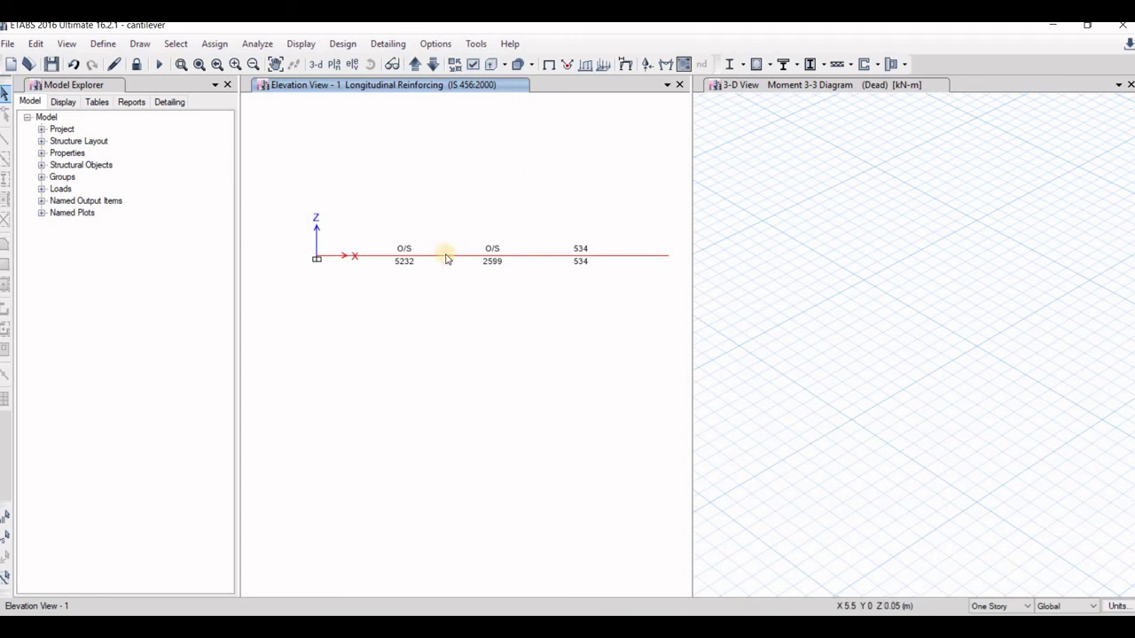
left_click(359, 42)
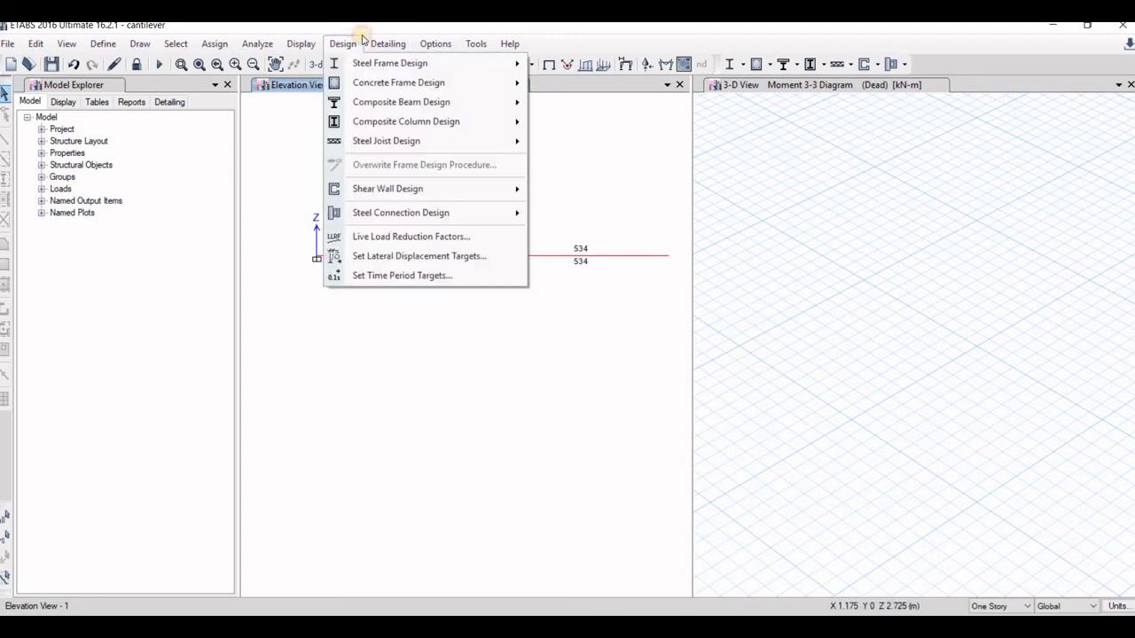
left_click(387, 43)
Start detailing and open the Concrete Beams view under Beam Details
left_click(387, 44)
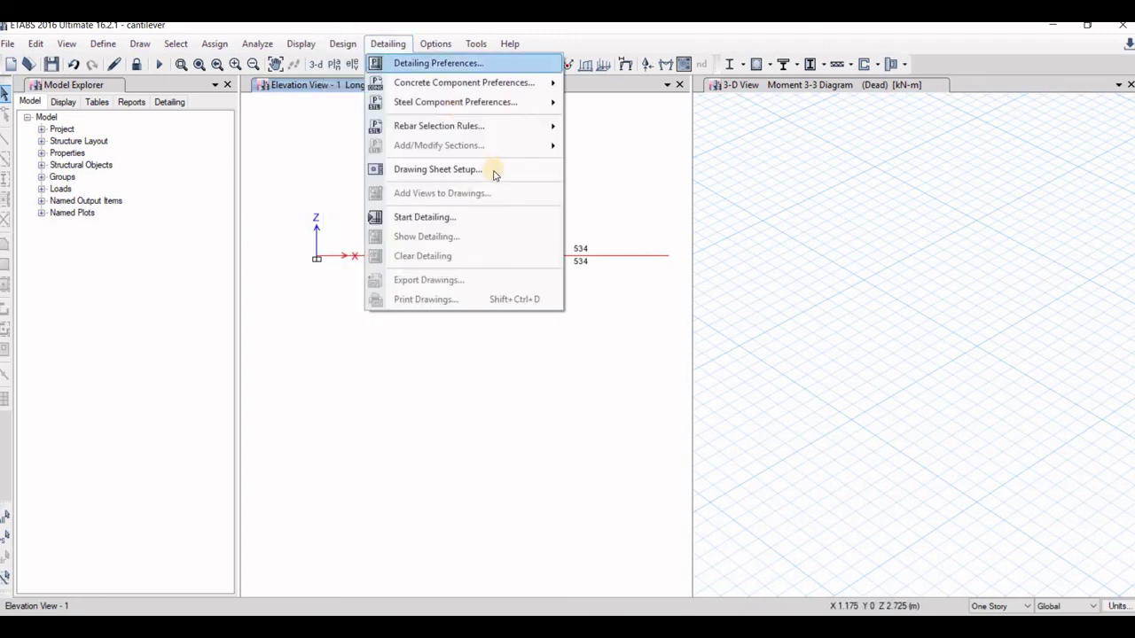
left_click(442, 219)
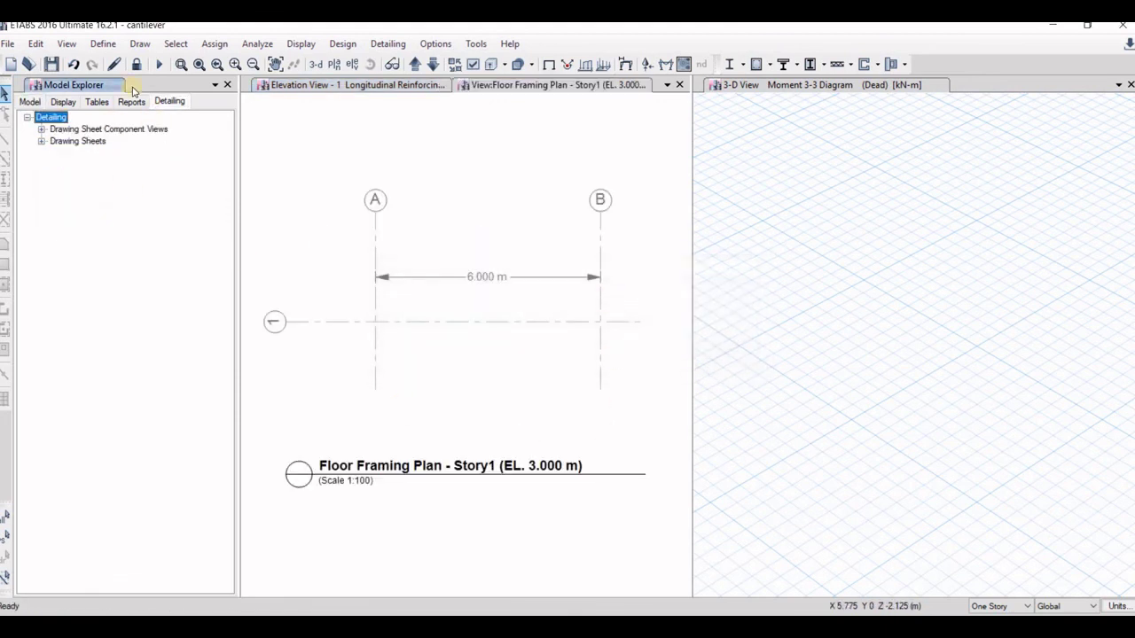
double_click(116, 131)
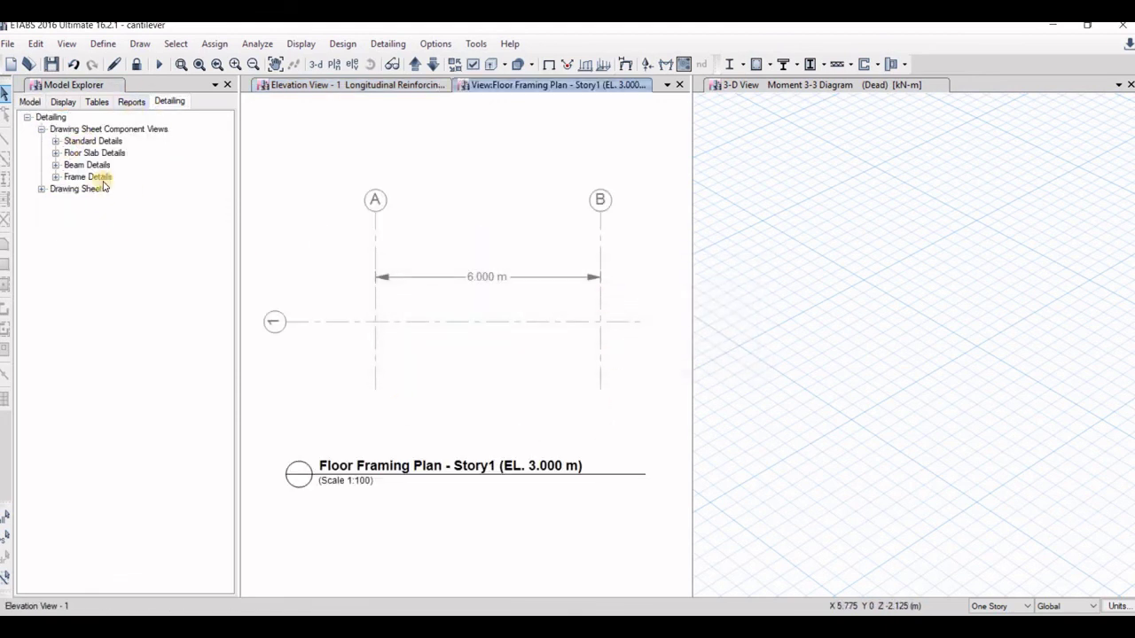
left_click(97, 177)
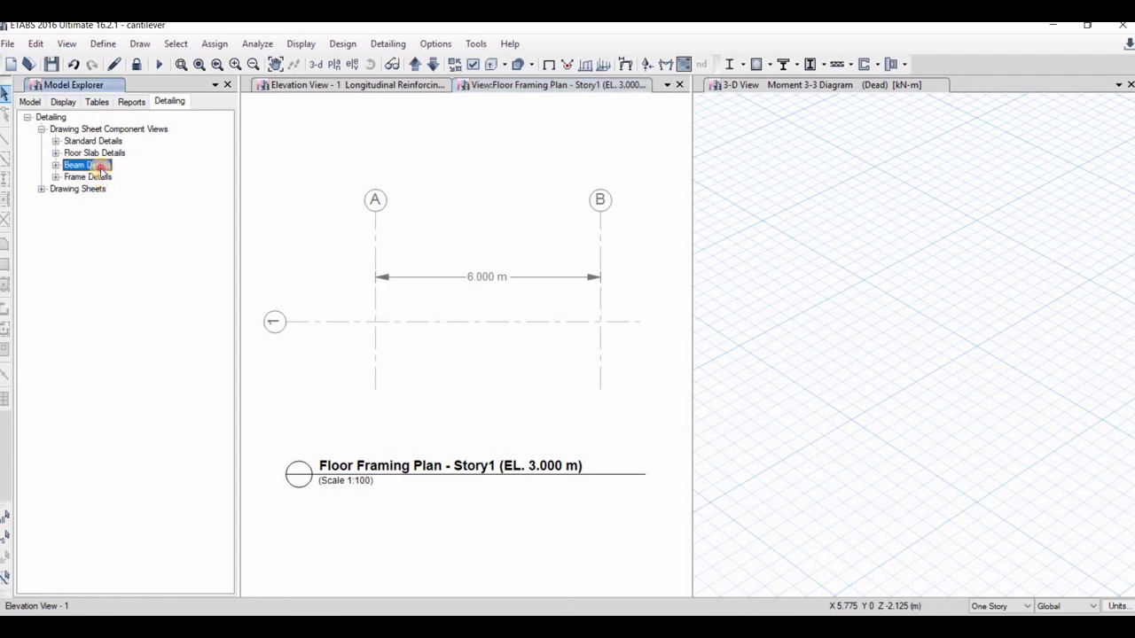
double_click(98, 166)
double_click(99, 177)
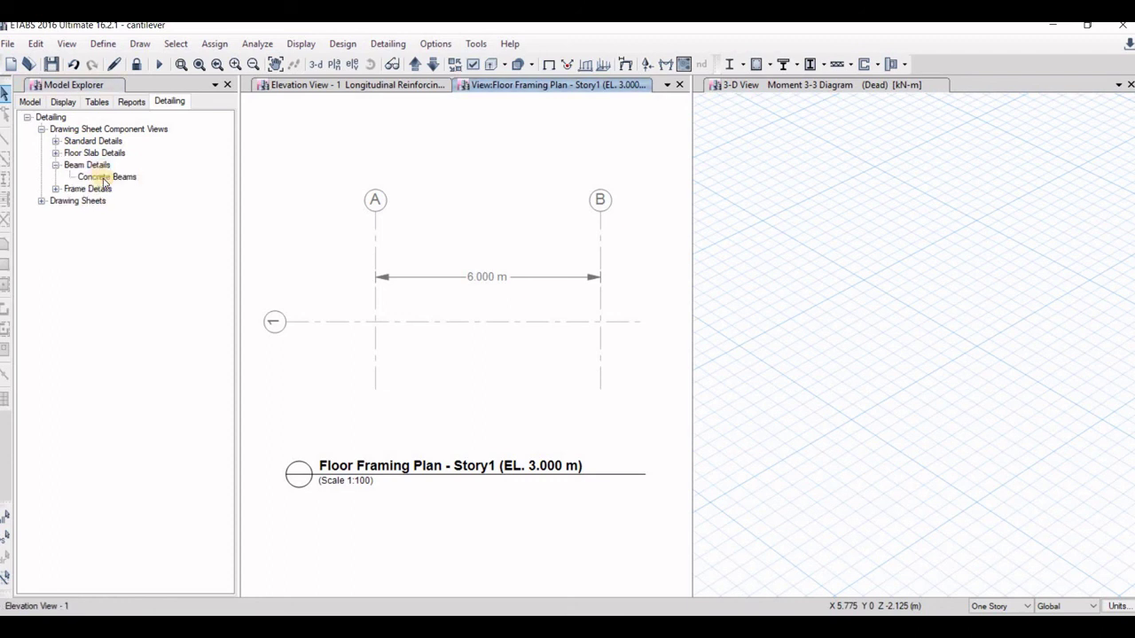
left_click(131, 101)
Generate the 12-page Project Report and scroll through it in the Report Viewer
left_click(84, 130)
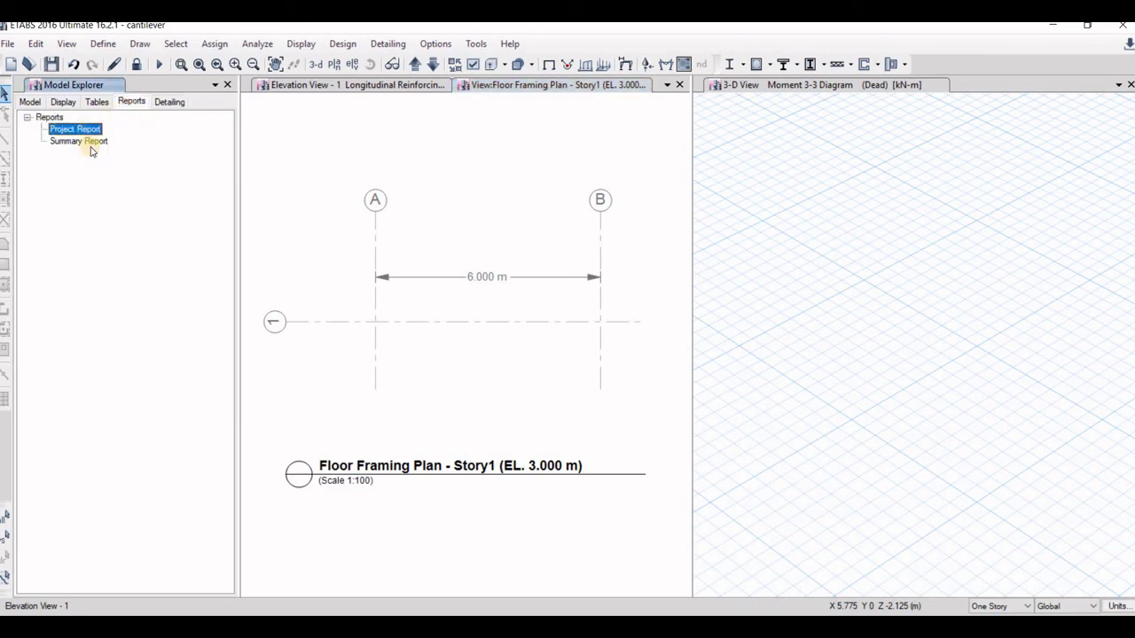
double_click(88, 129)
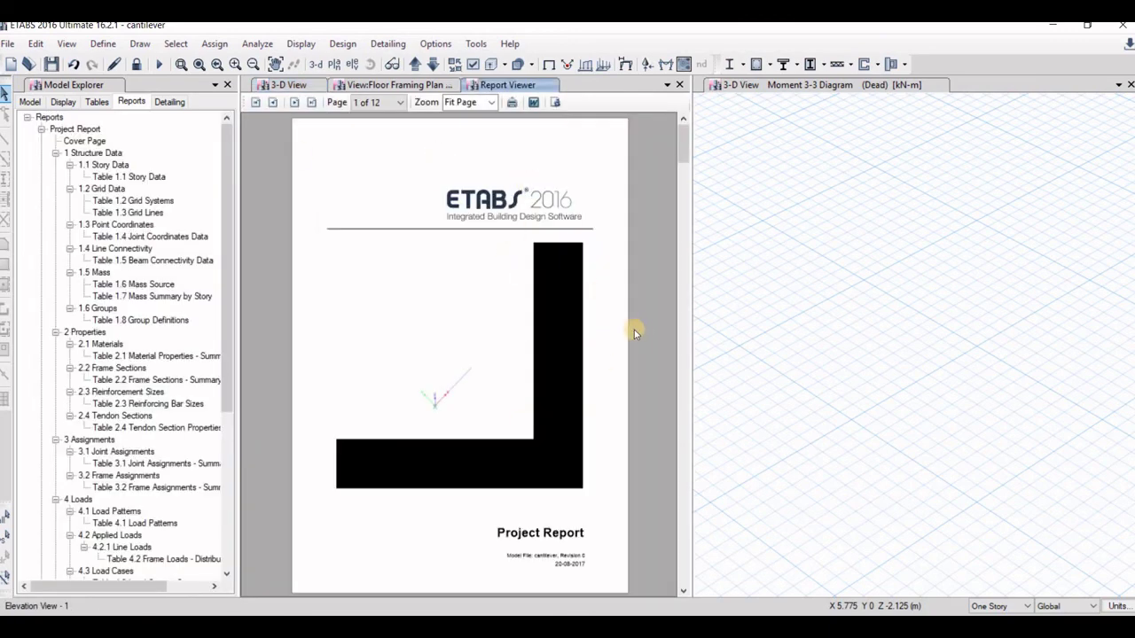
scroll(641, 329, "down", 2)
scroll(643, 330, "down", 10)
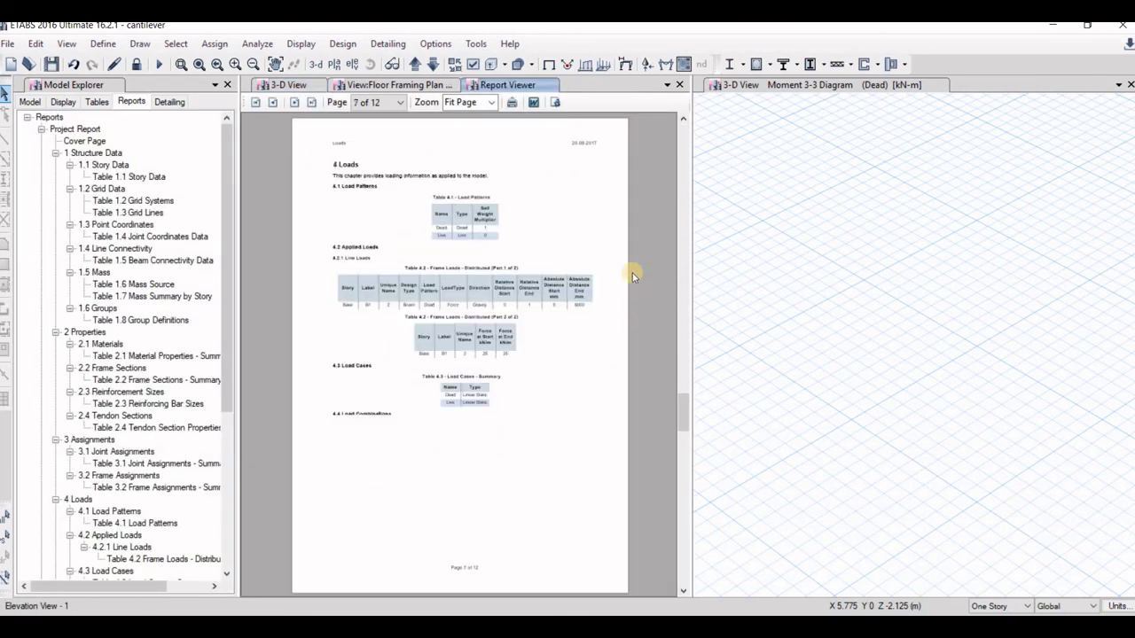
scroll(602, 271, "up", 10)
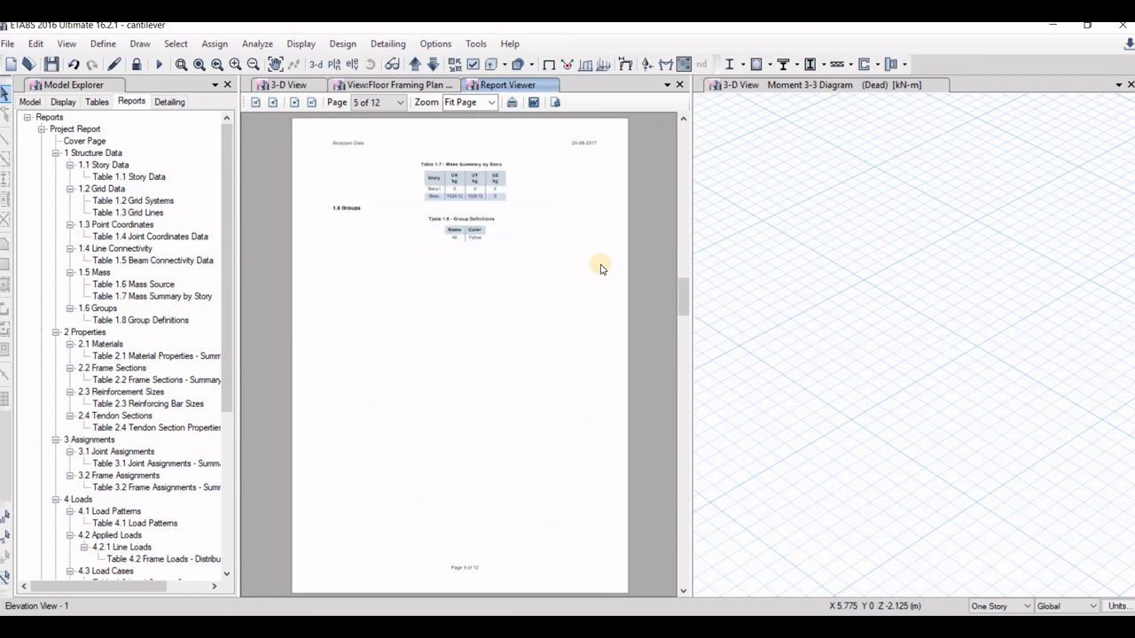